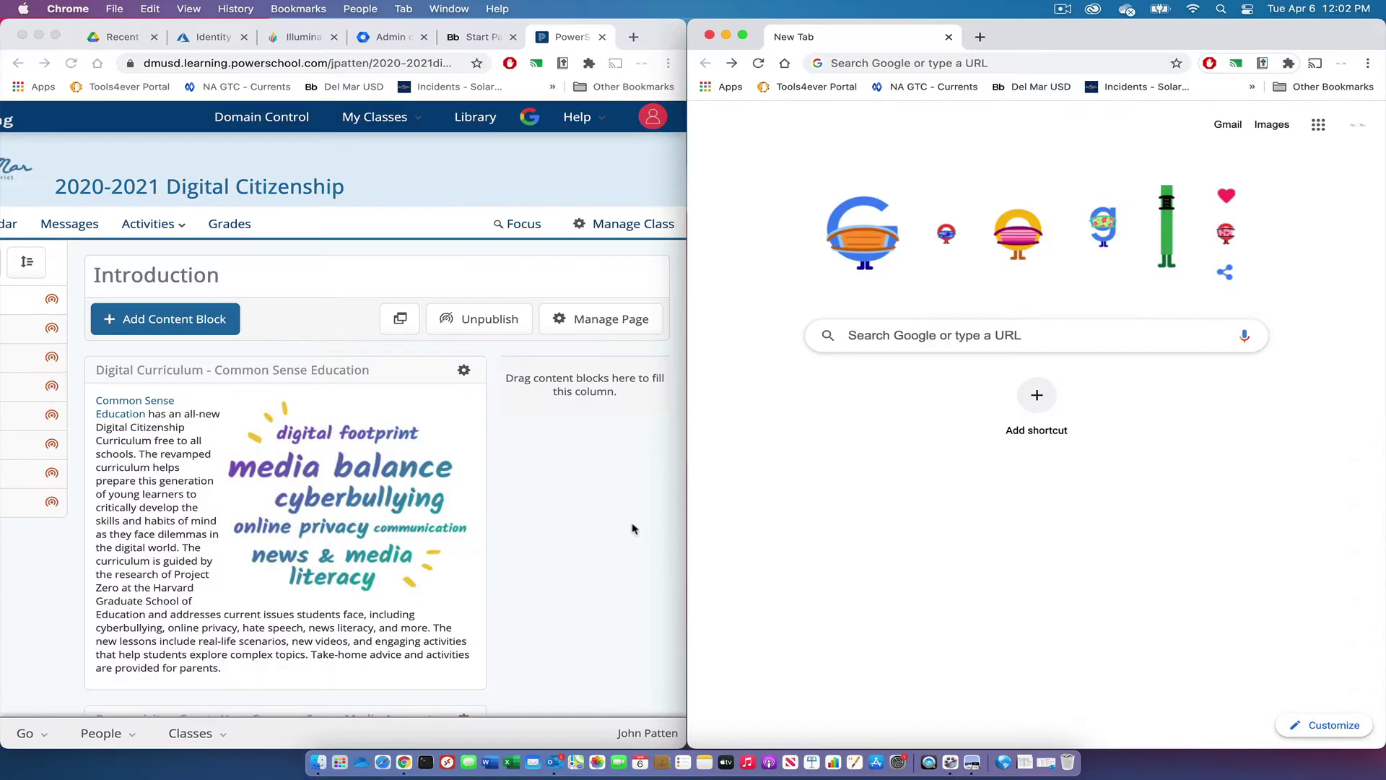
Bring the PowerSchool course page forward and scroll through its content
click(632, 529)
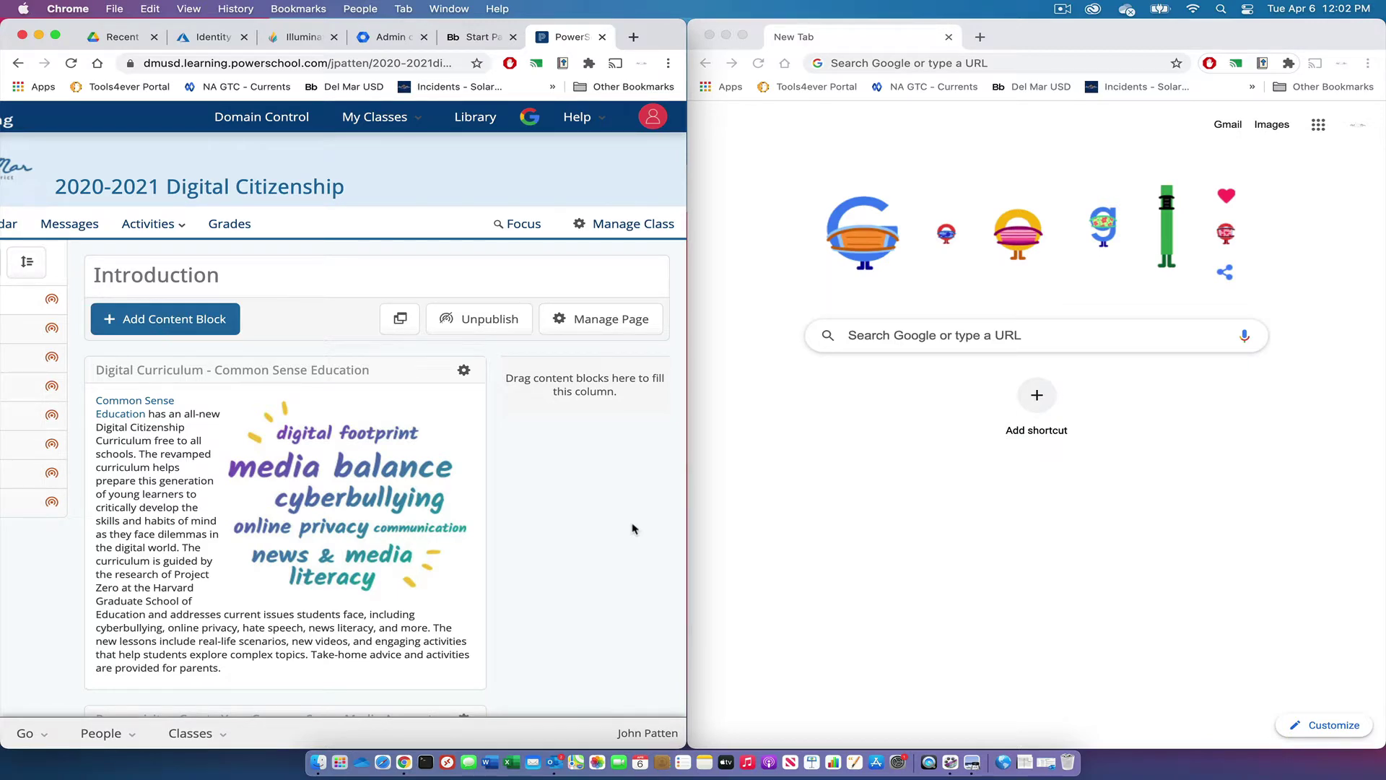
scroll(633, 528, left, 4)
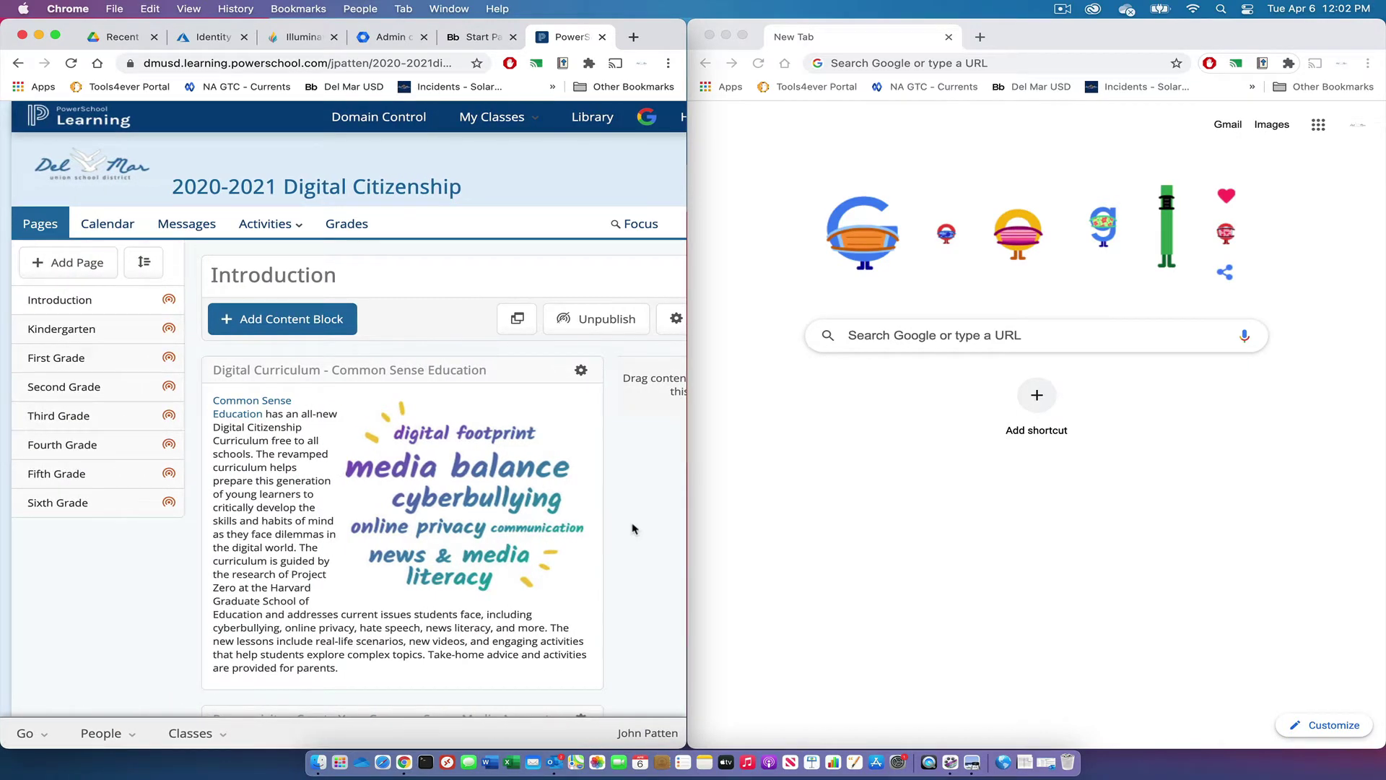
scroll(632, 528, down, 2)
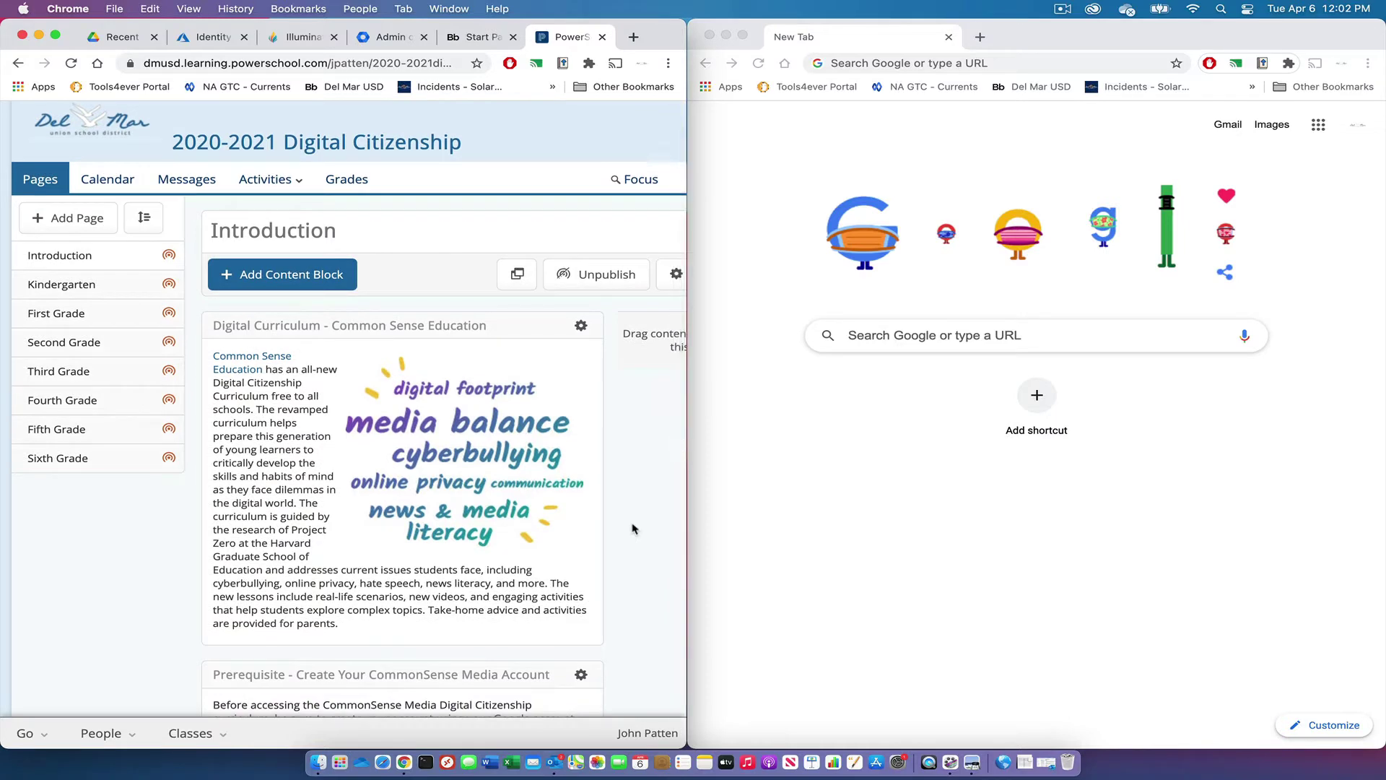
scroll(633, 528, down, 5)
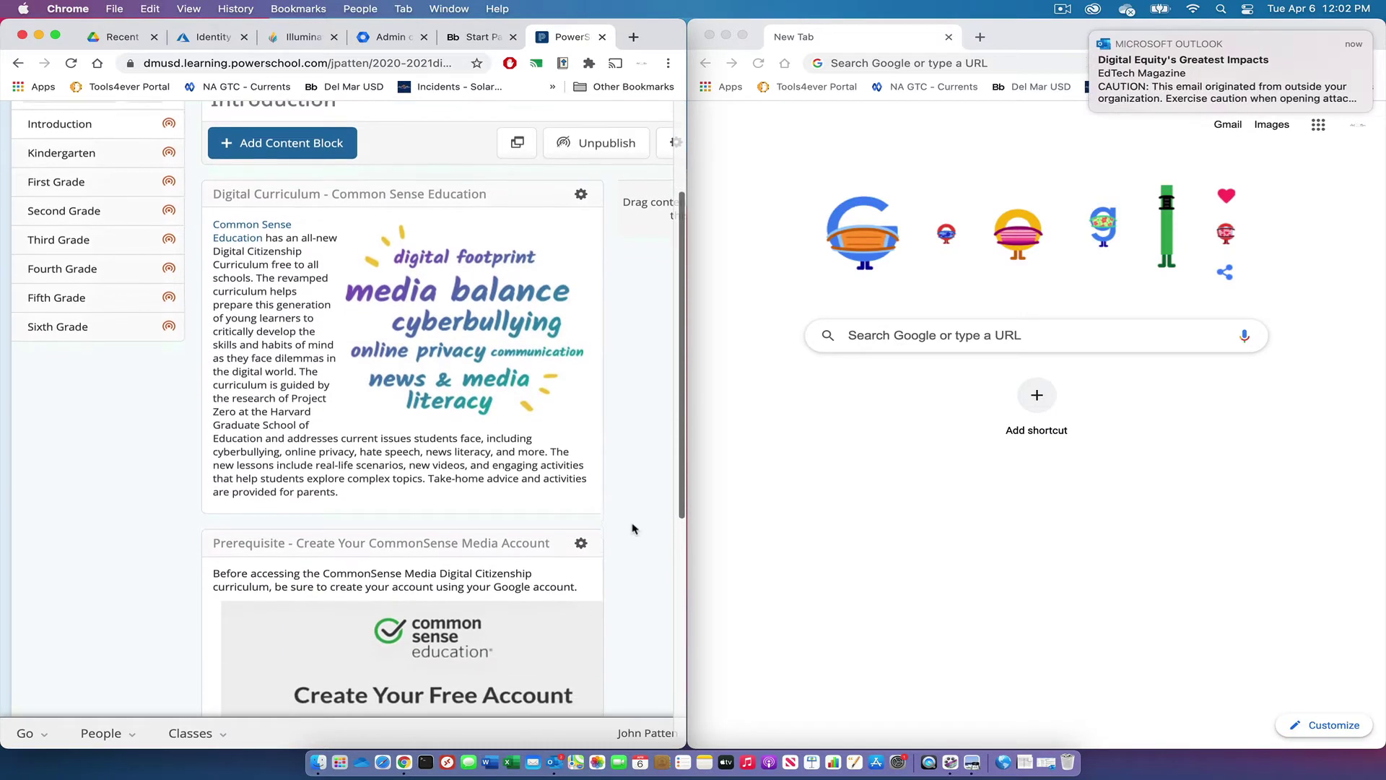
scroll(632, 528, down, 5)
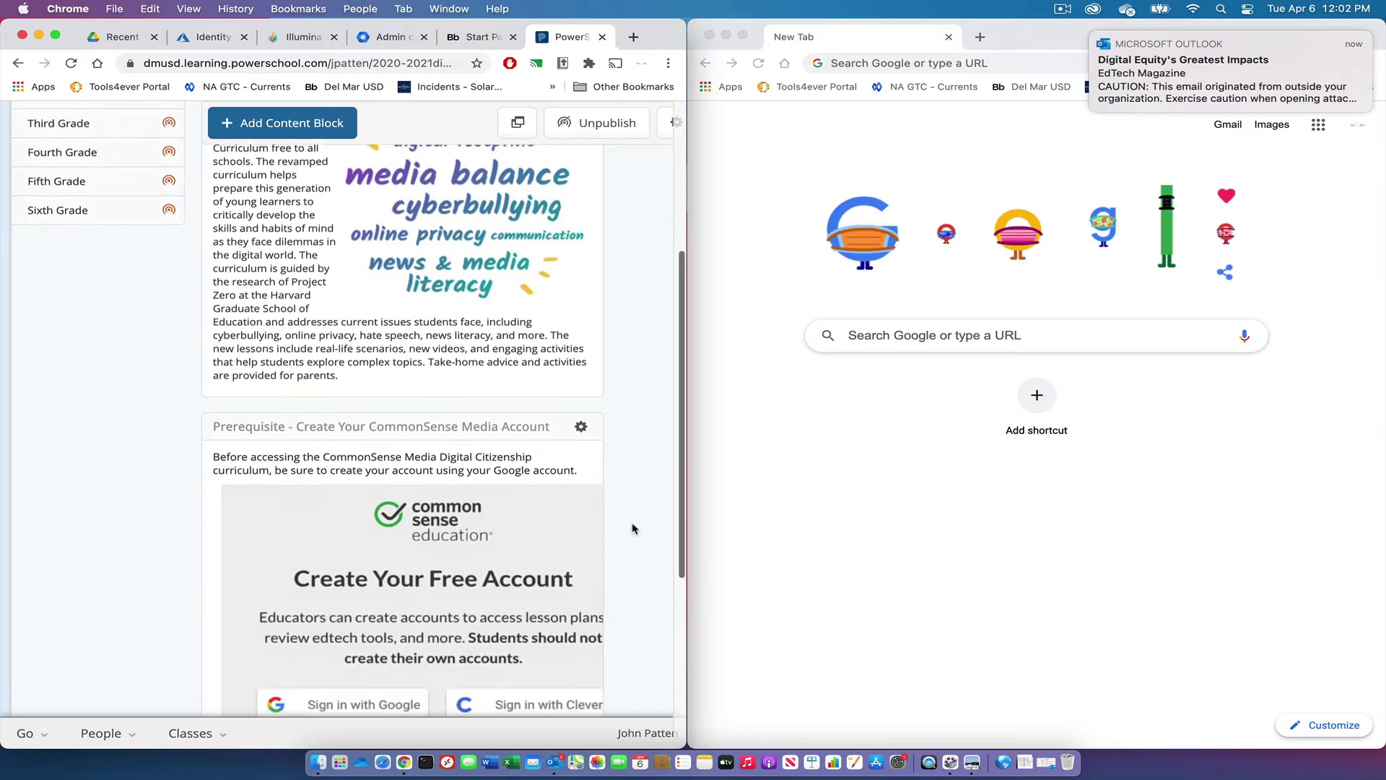
scroll(633, 529, down, 7)
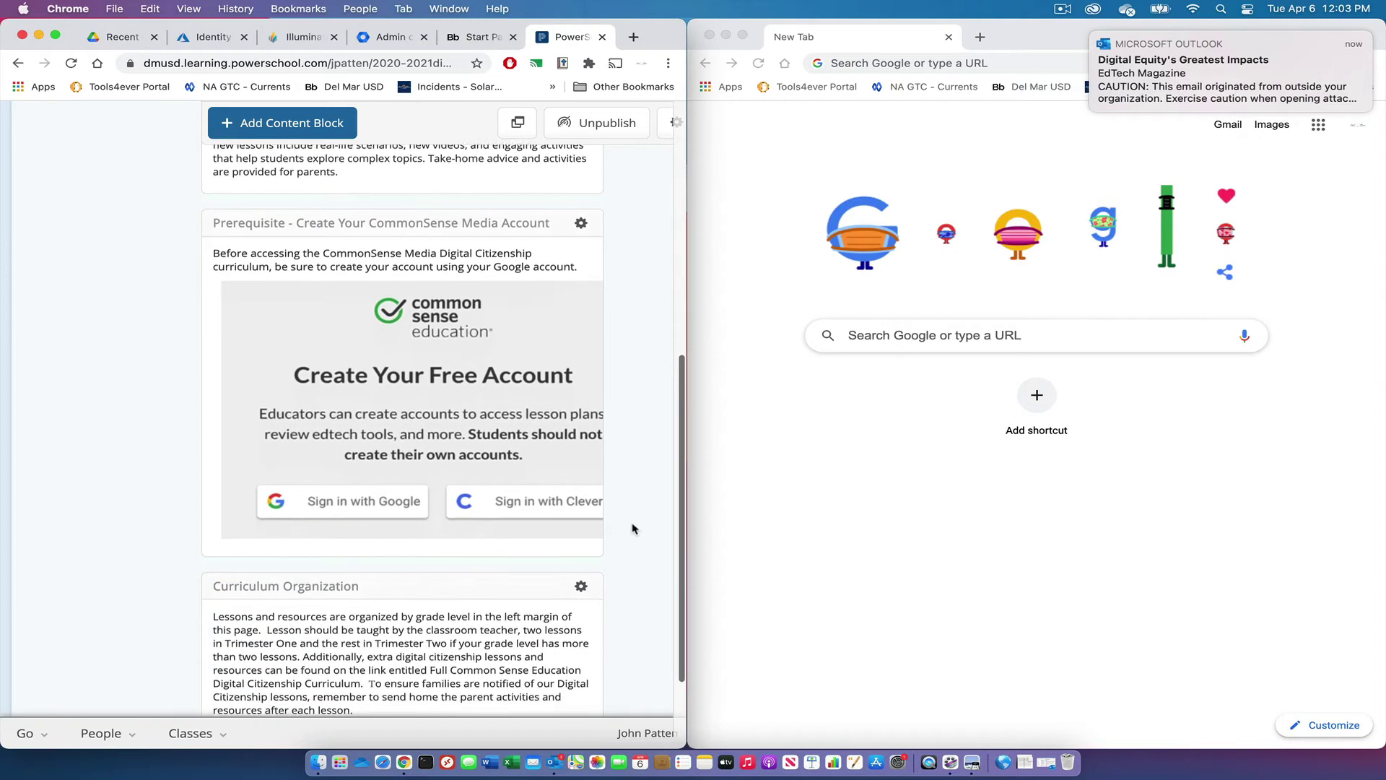
scroll(632, 528, up, 10)
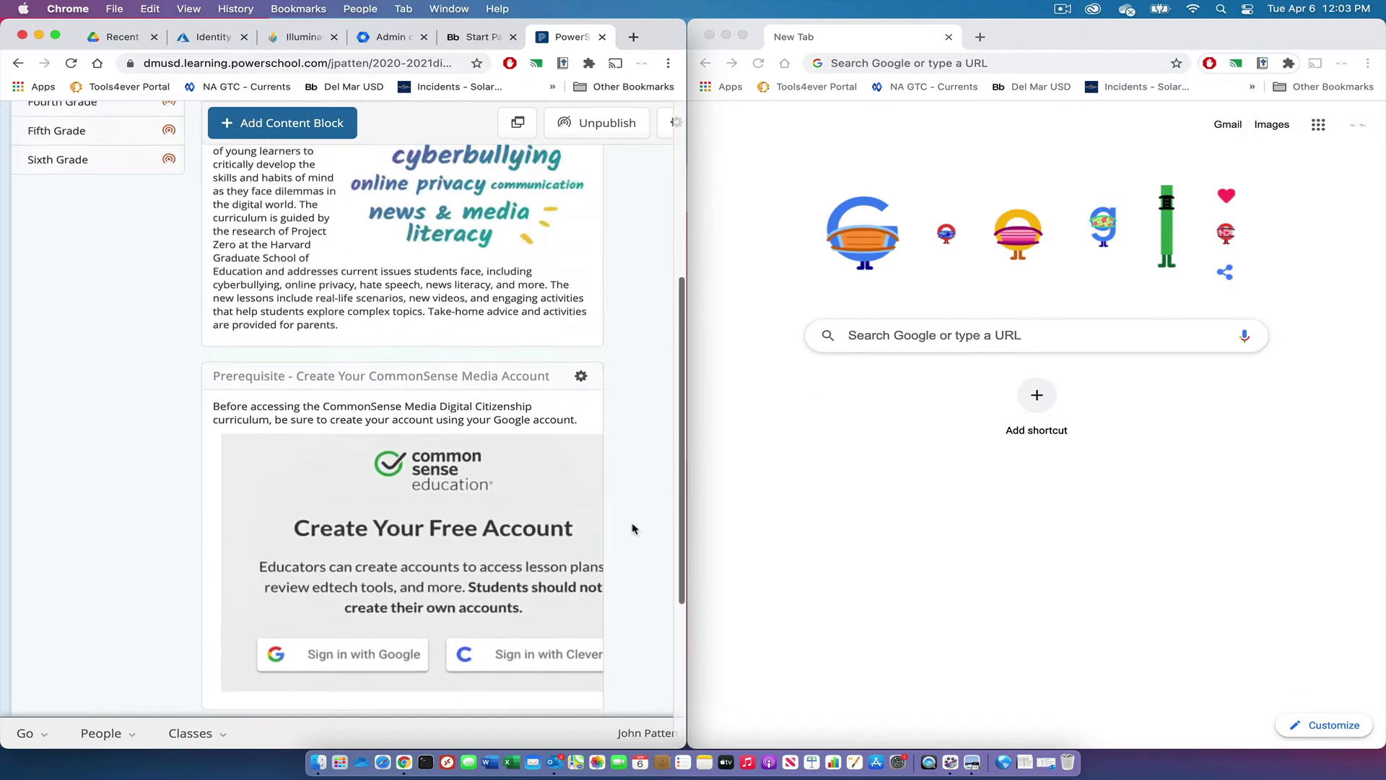
scroll(632, 528, up, 7)
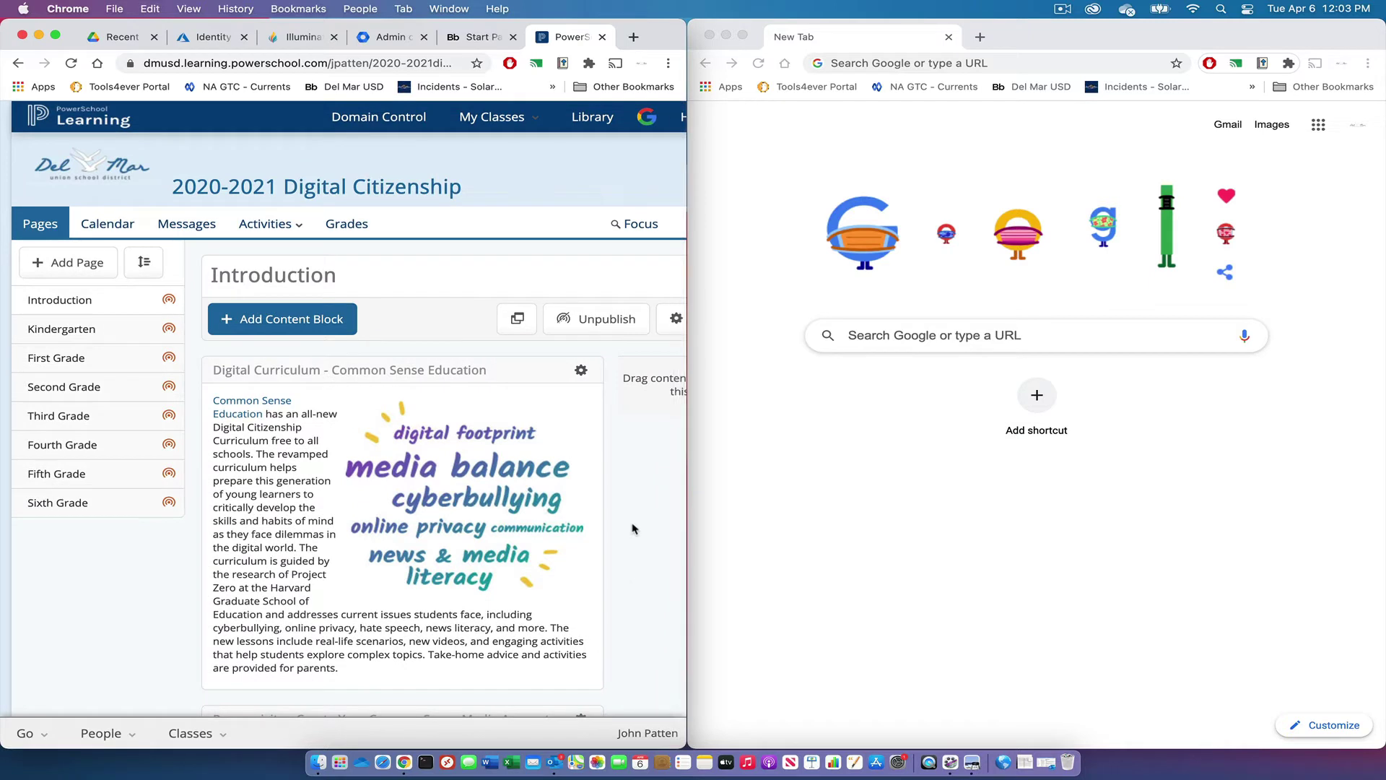
Open the 2021-2022 Digital Citizenship site for editing from Google Sites
click(840, 533)
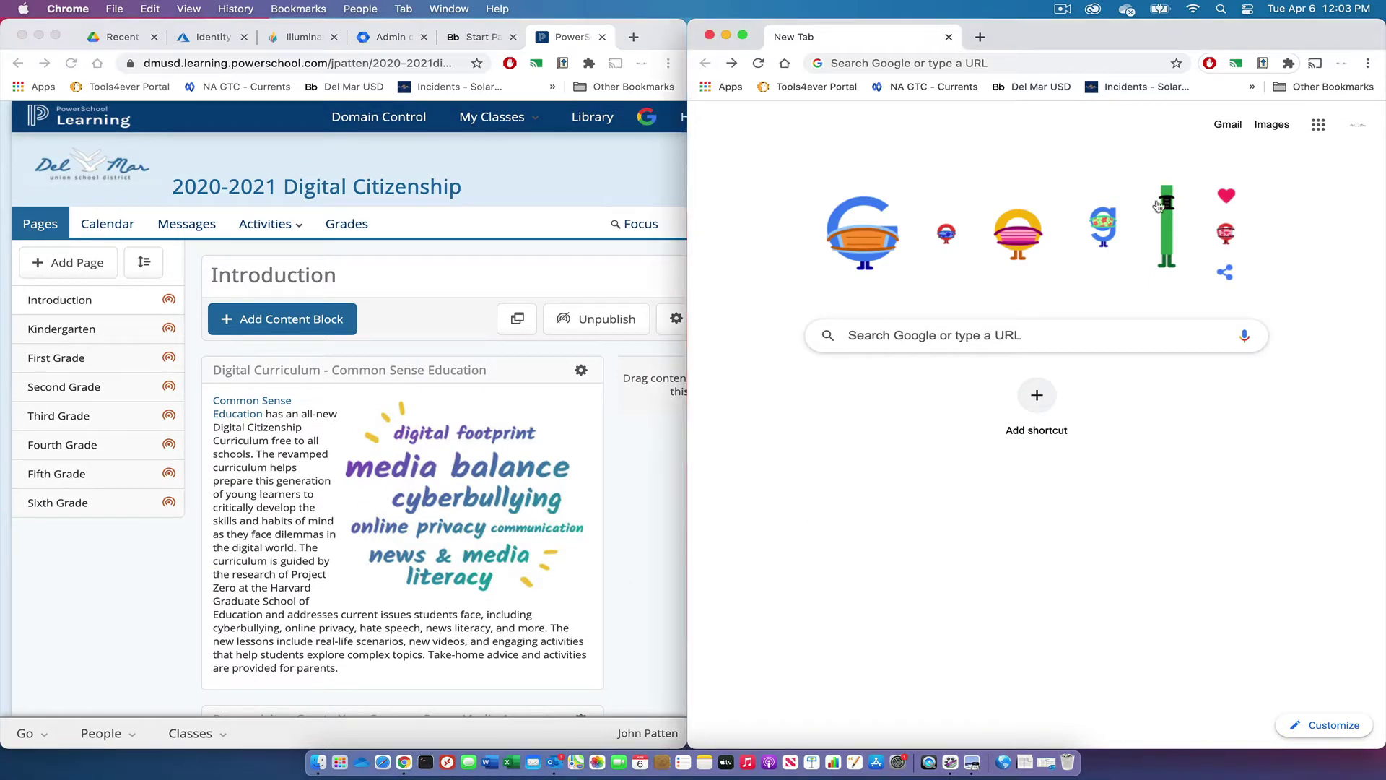
click(1320, 125)
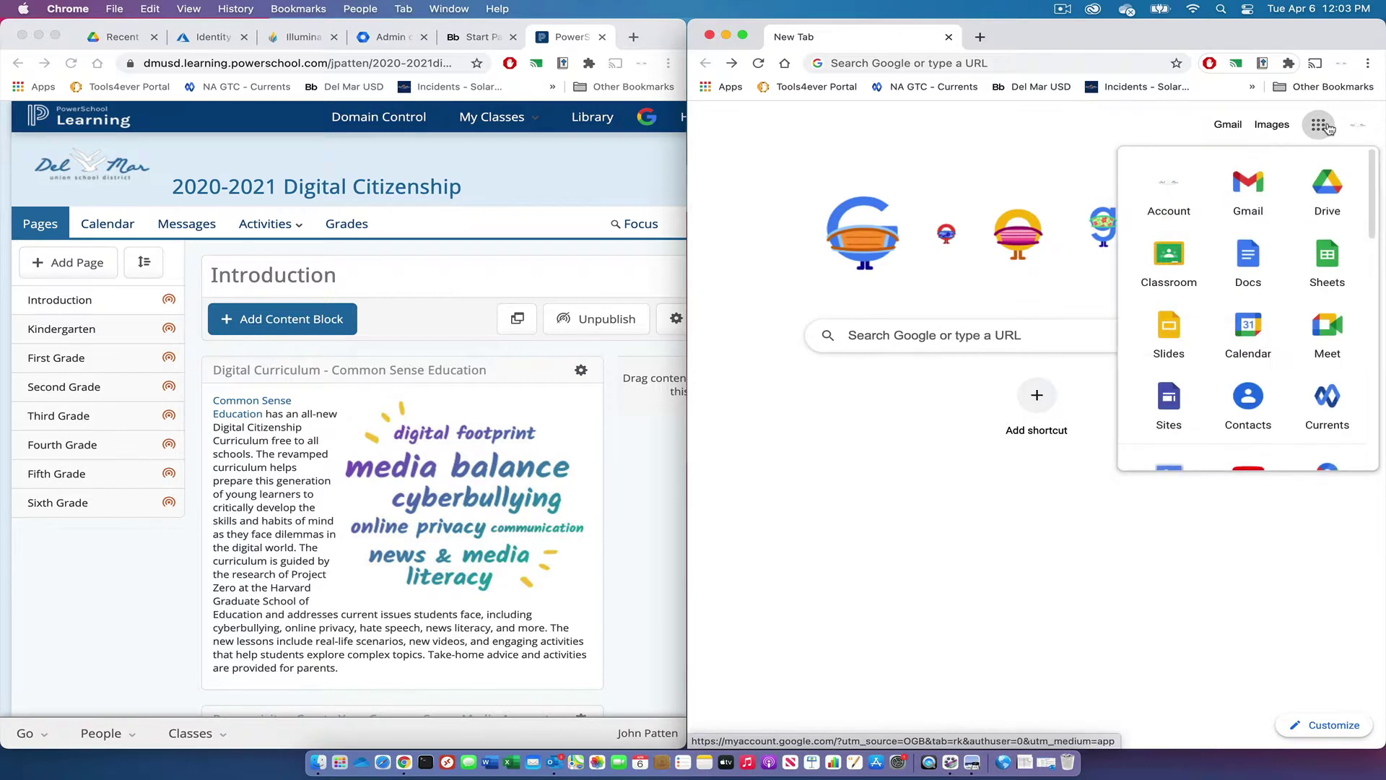
click(1169, 399)
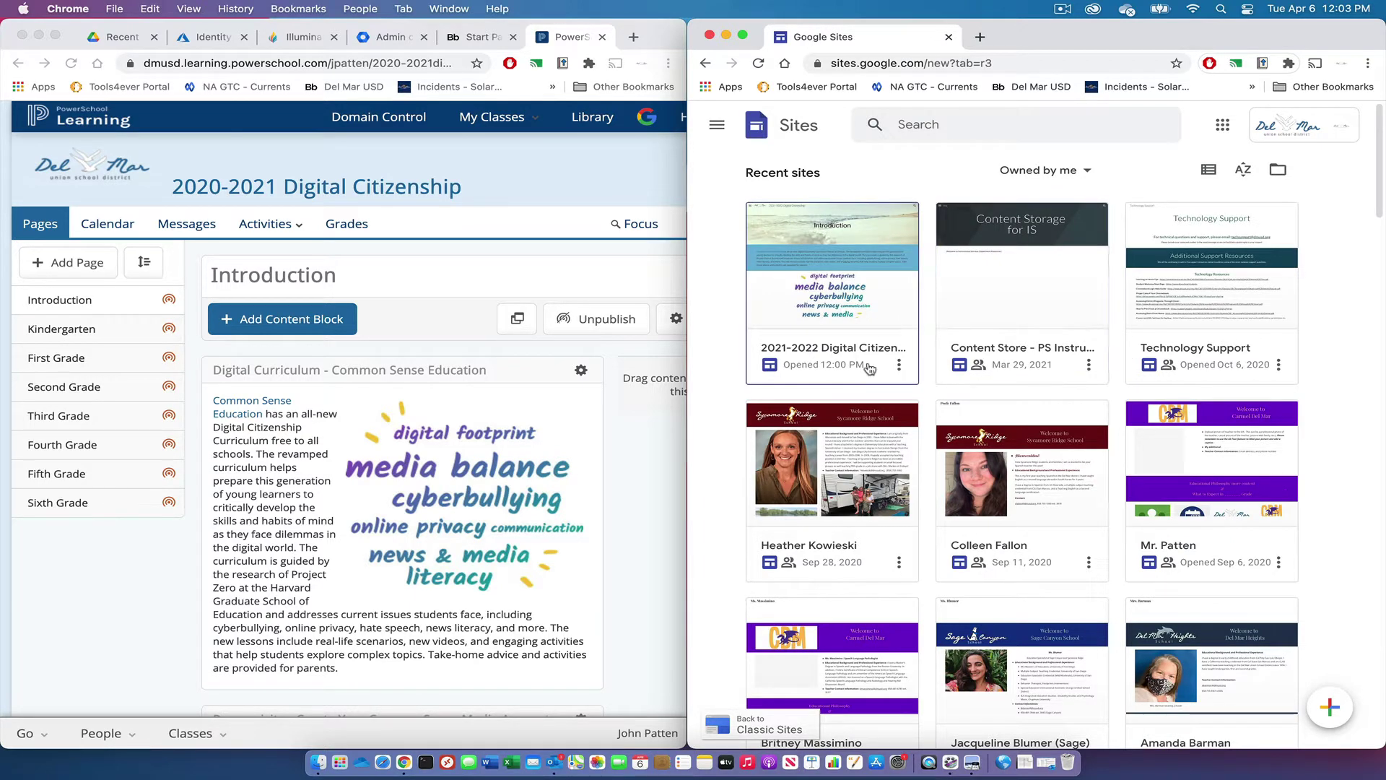
click(848, 247)
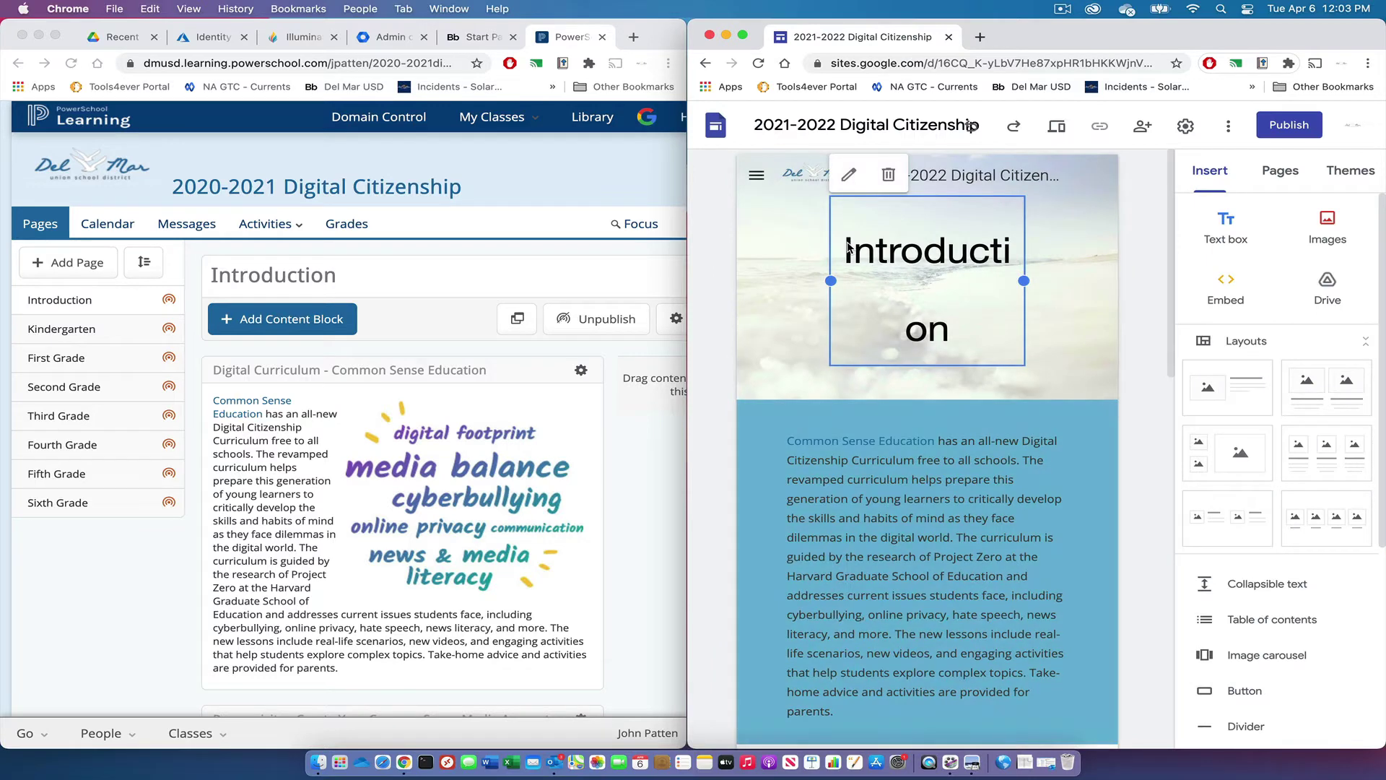
Widen and reposition the Introduction title box so the title fits on one line
mouse_move(944, 277)
drag(1023, 282, 1052, 282)
drag(828, 283, 763, 287)
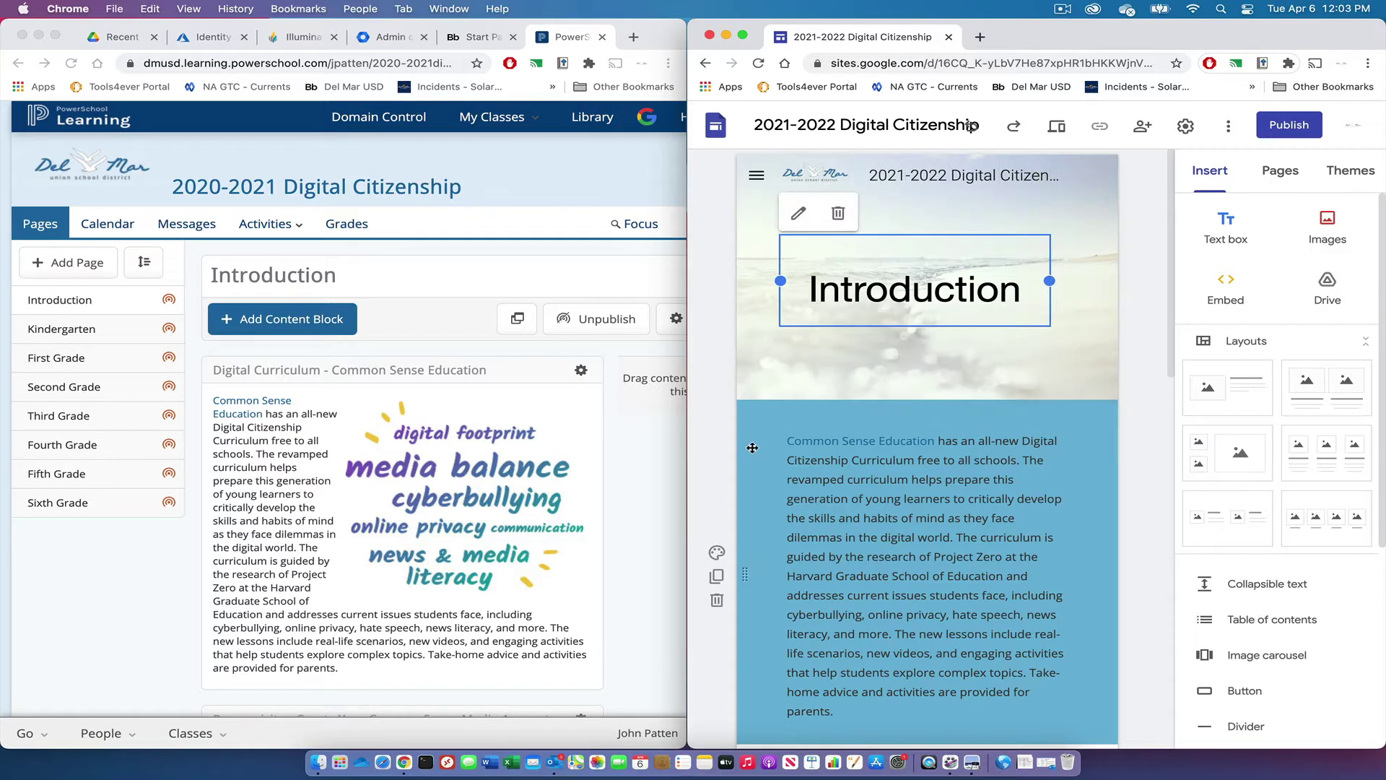
drag(915, 237, 848, 239)
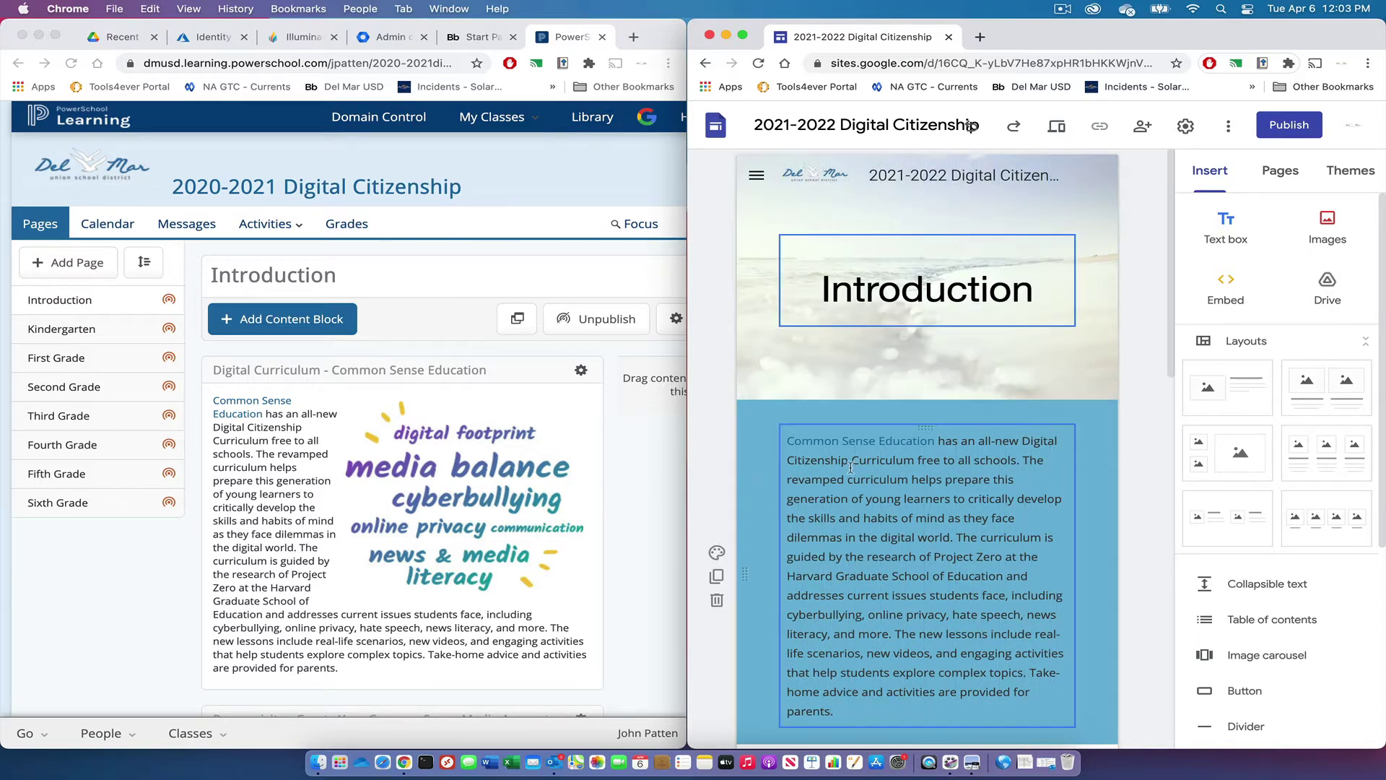
Review the page, select the Common Sense Education text block, and return to recent sites
scroll(302, 473, down, 5)
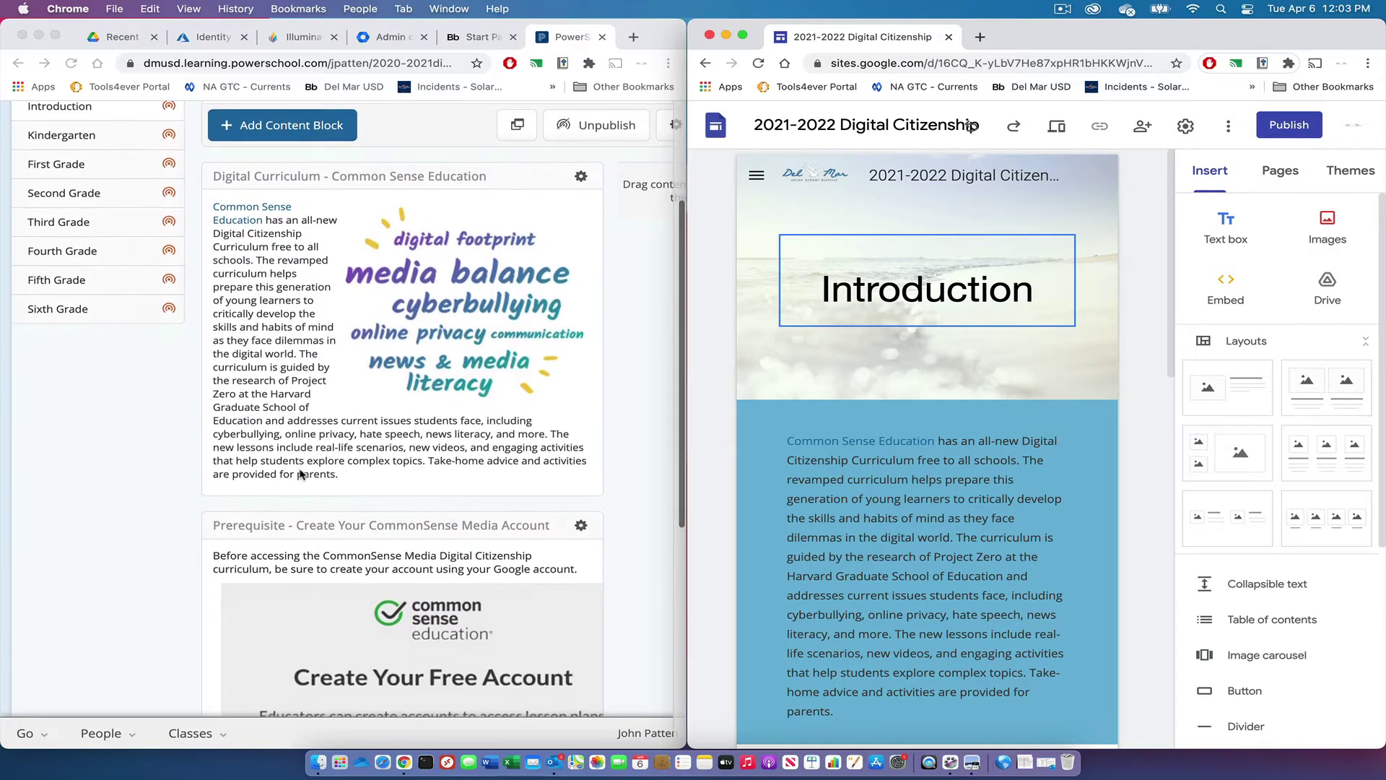
click(780, 556)
scroll(780, 556, down, 3)
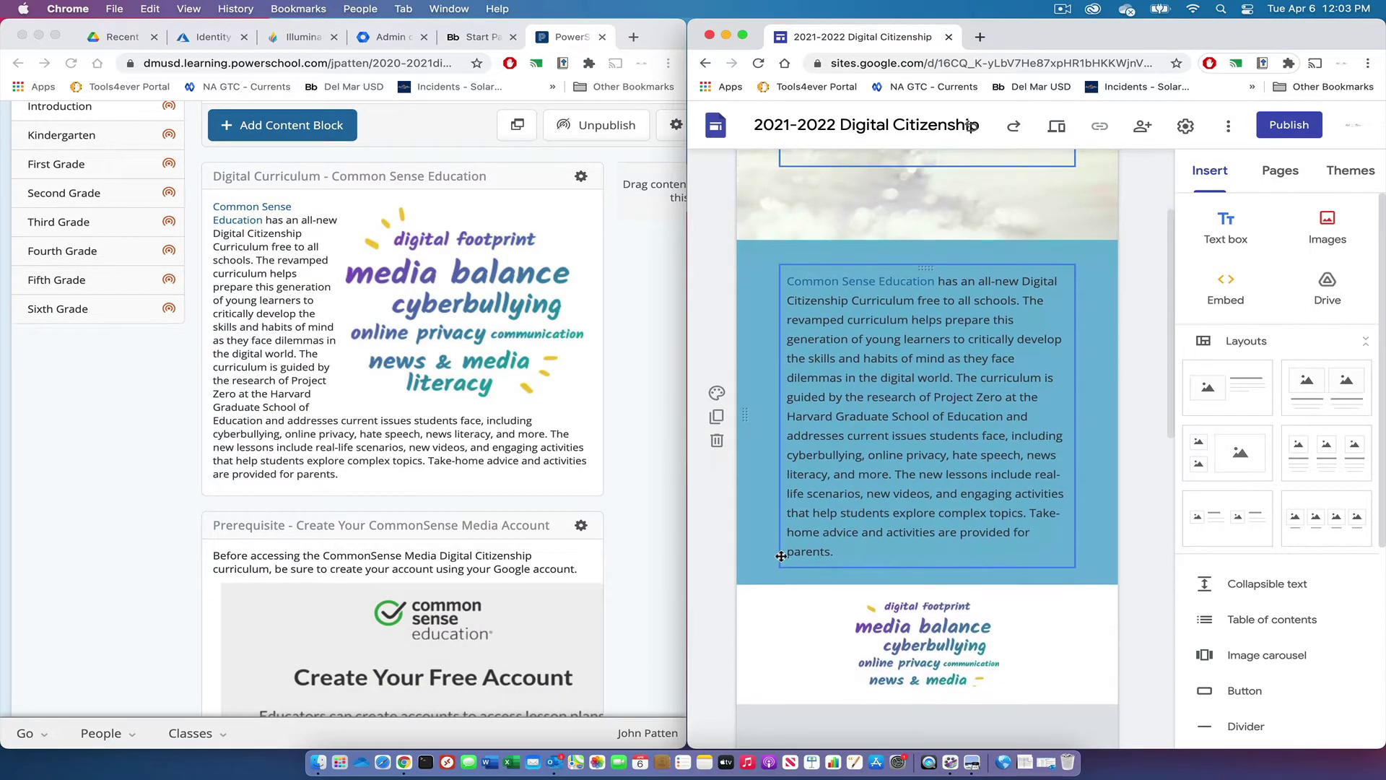
scroll(780, 556, down, 8)
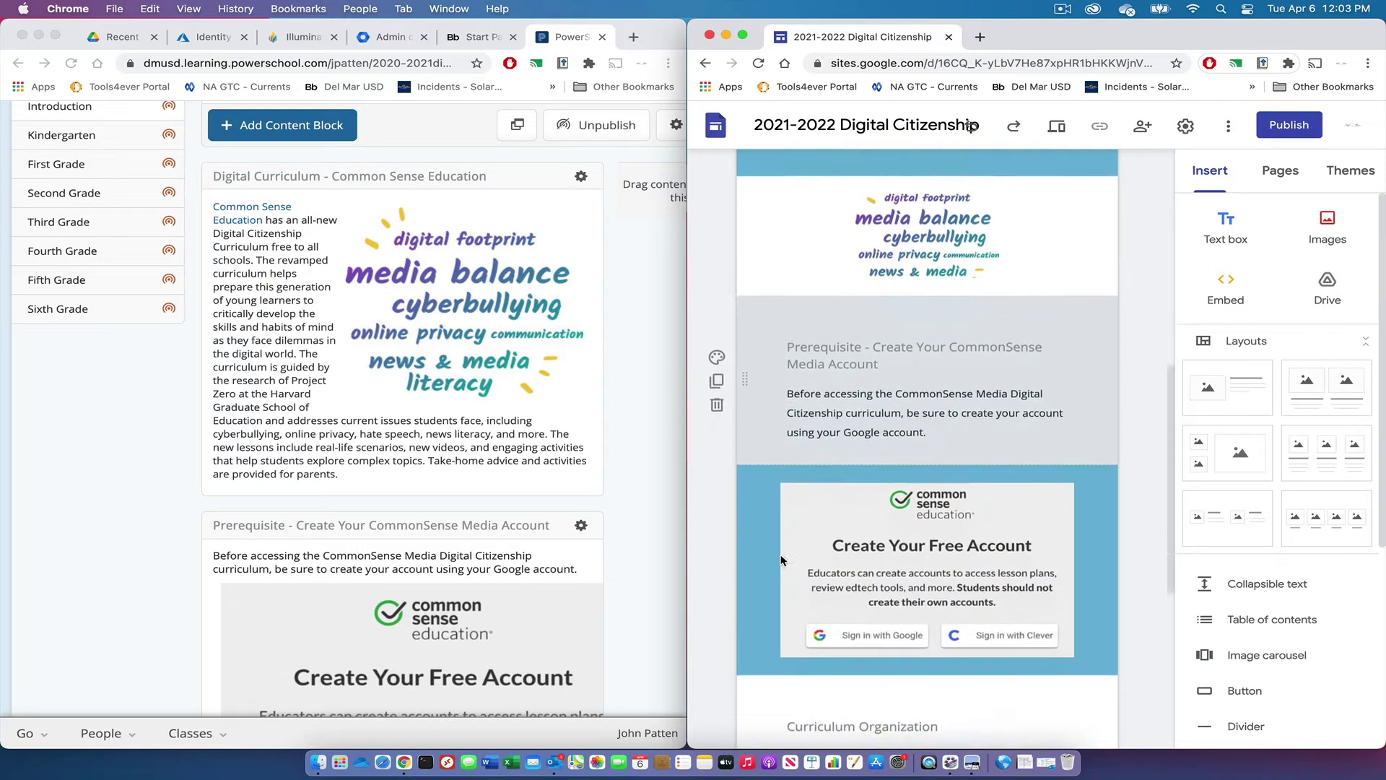
scroll(504, 599, down, 7)
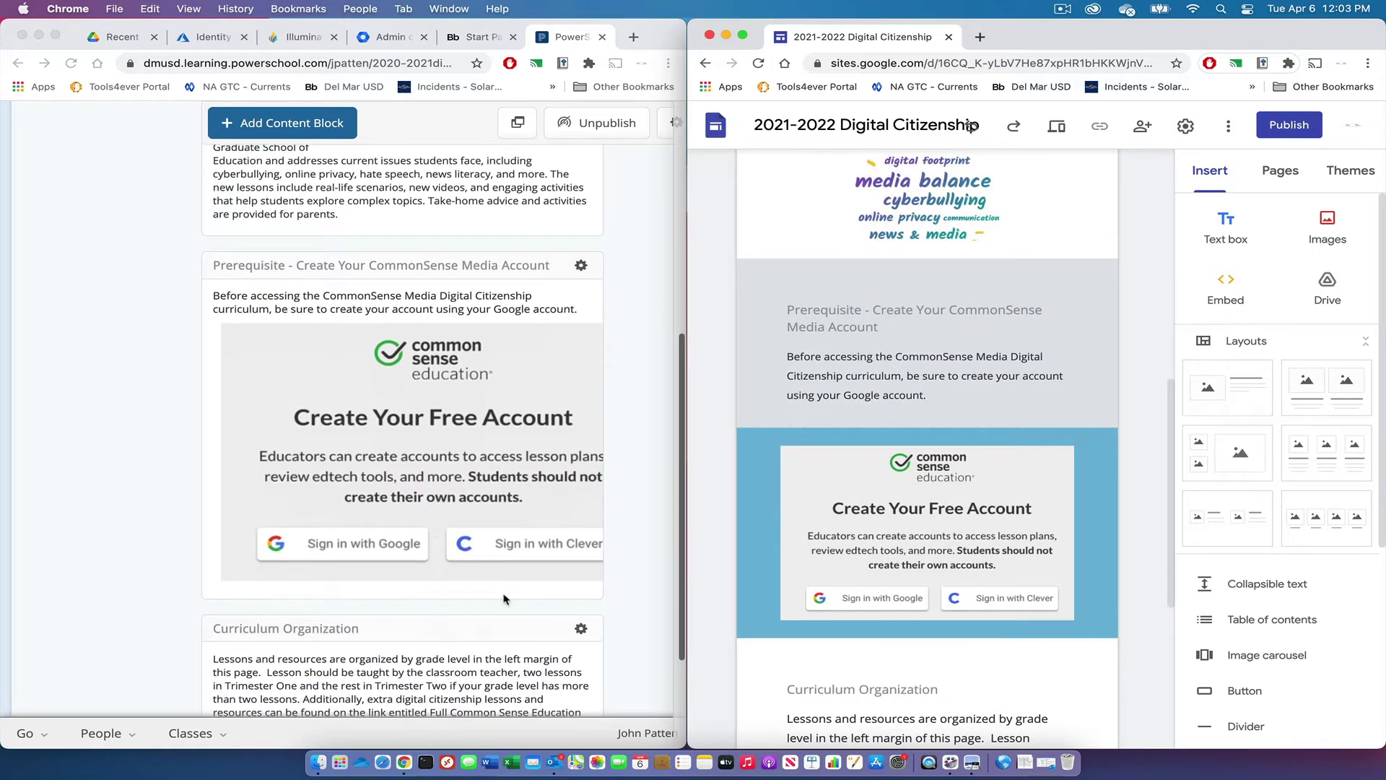
scroll(504, 599, down, 4)
scroll(706, 610, down, 5)
scroll(706, 610, down, 3)
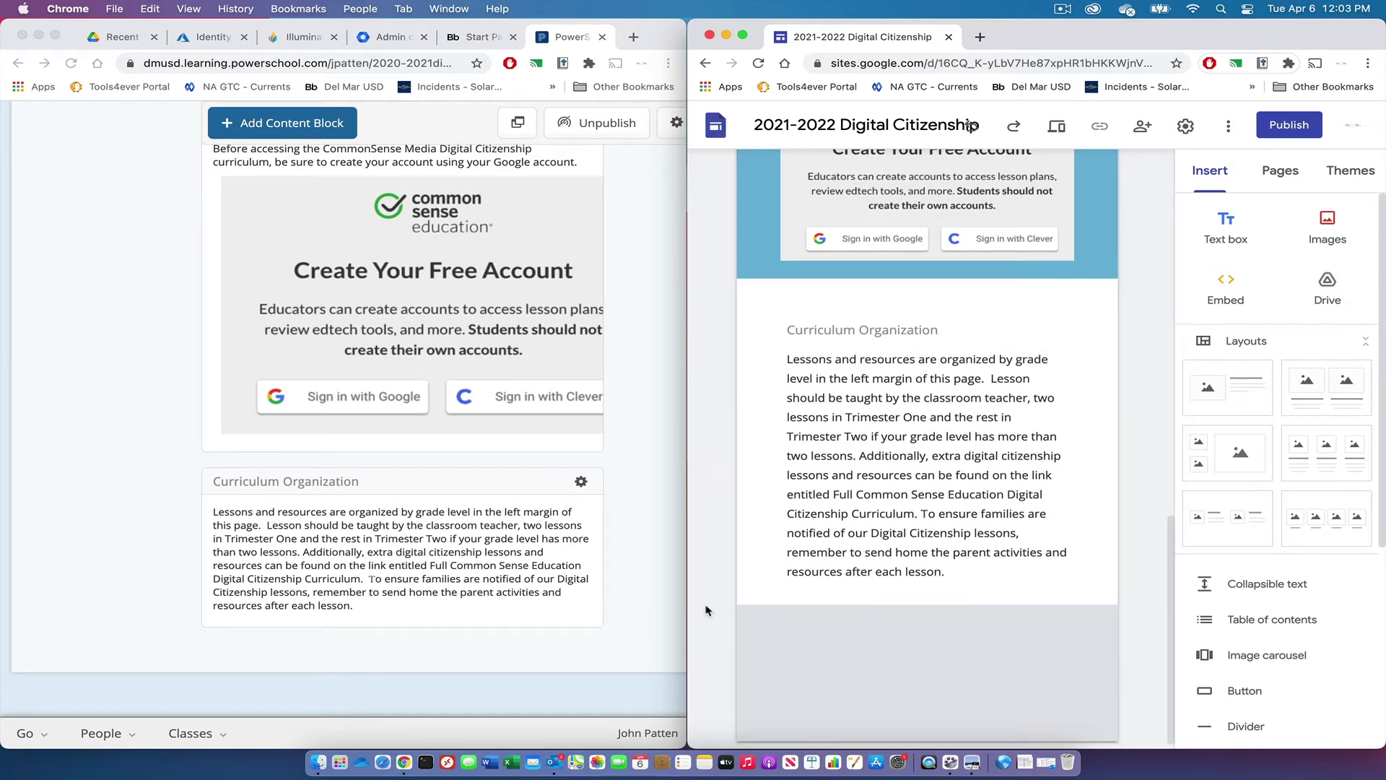
scroll(706, 610, up, 7)
scroll(708, 608, up, 13)
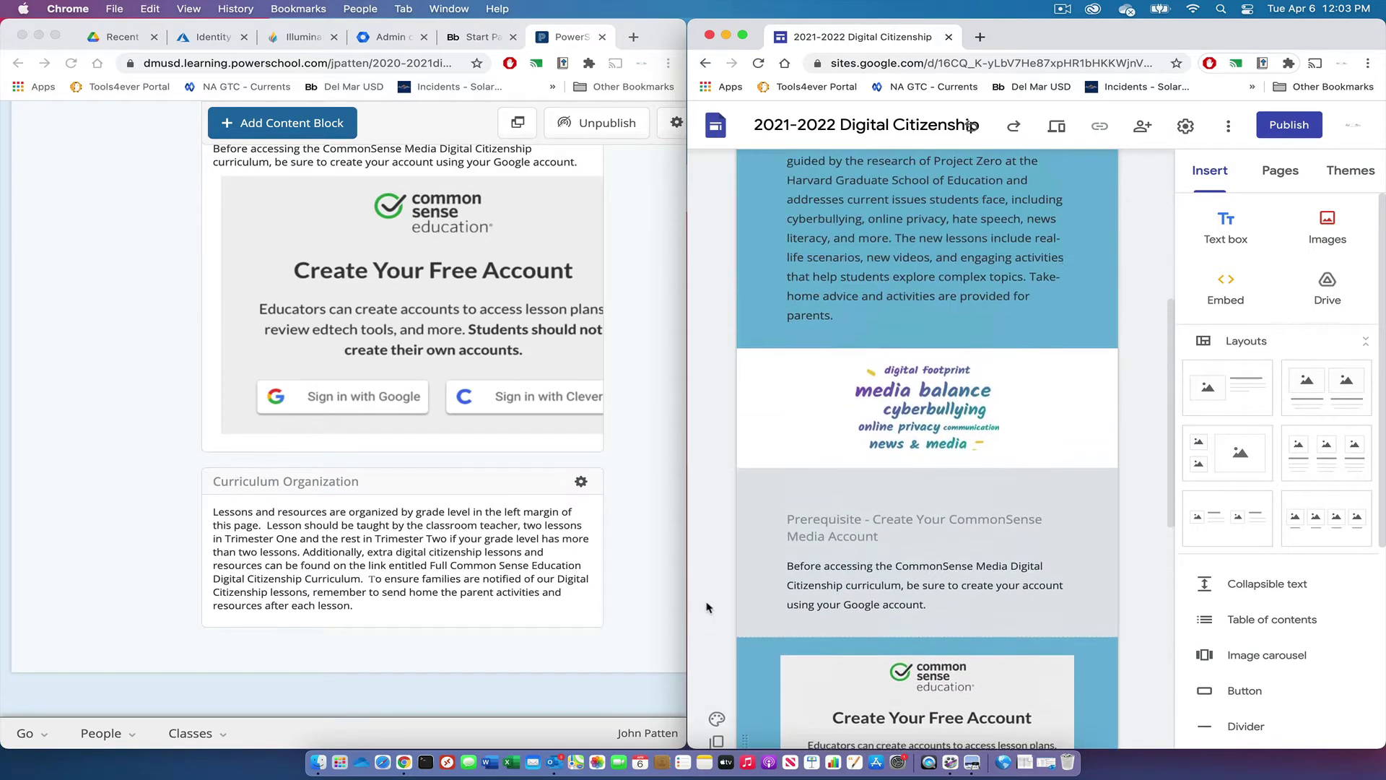
scroll(498, 542, up, 2)
scroll(498, 542, up, 8)
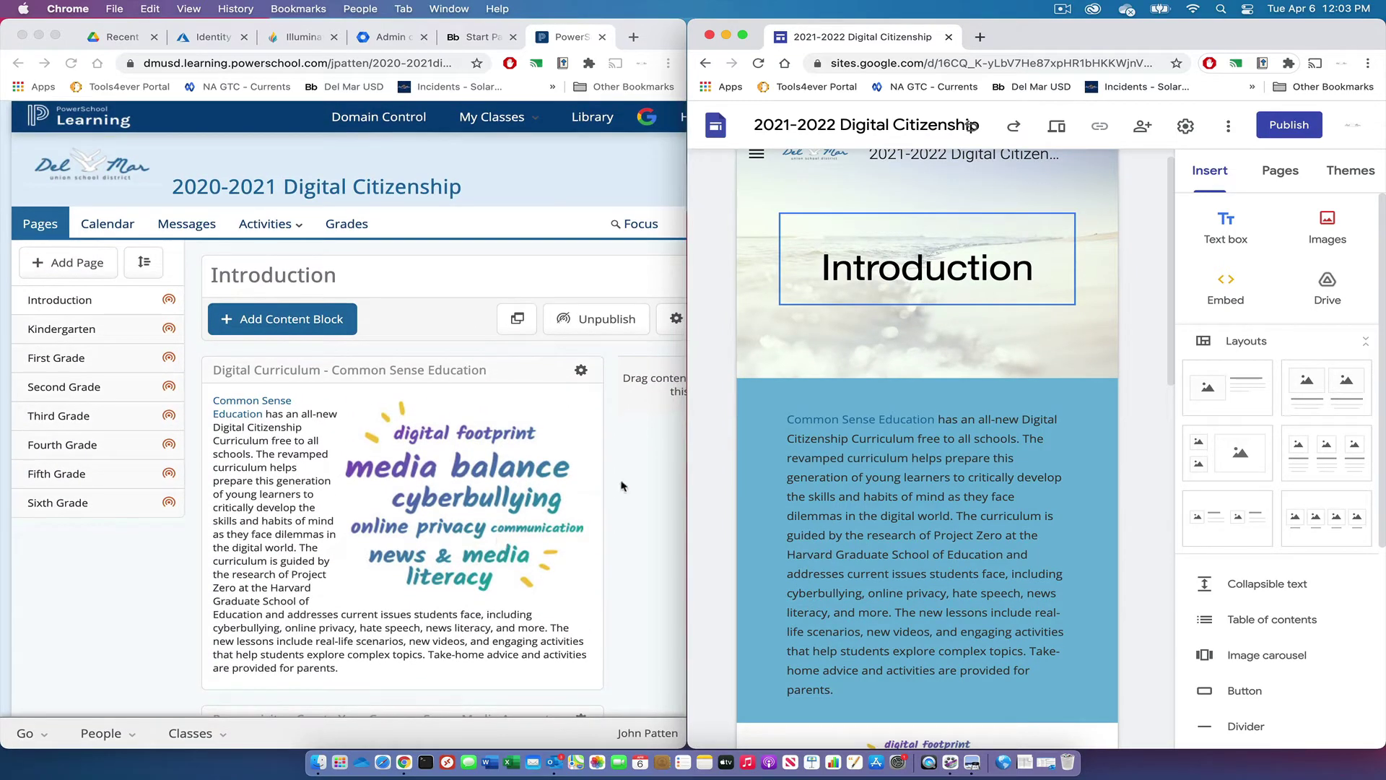
scroll(860, 467, up, 1)
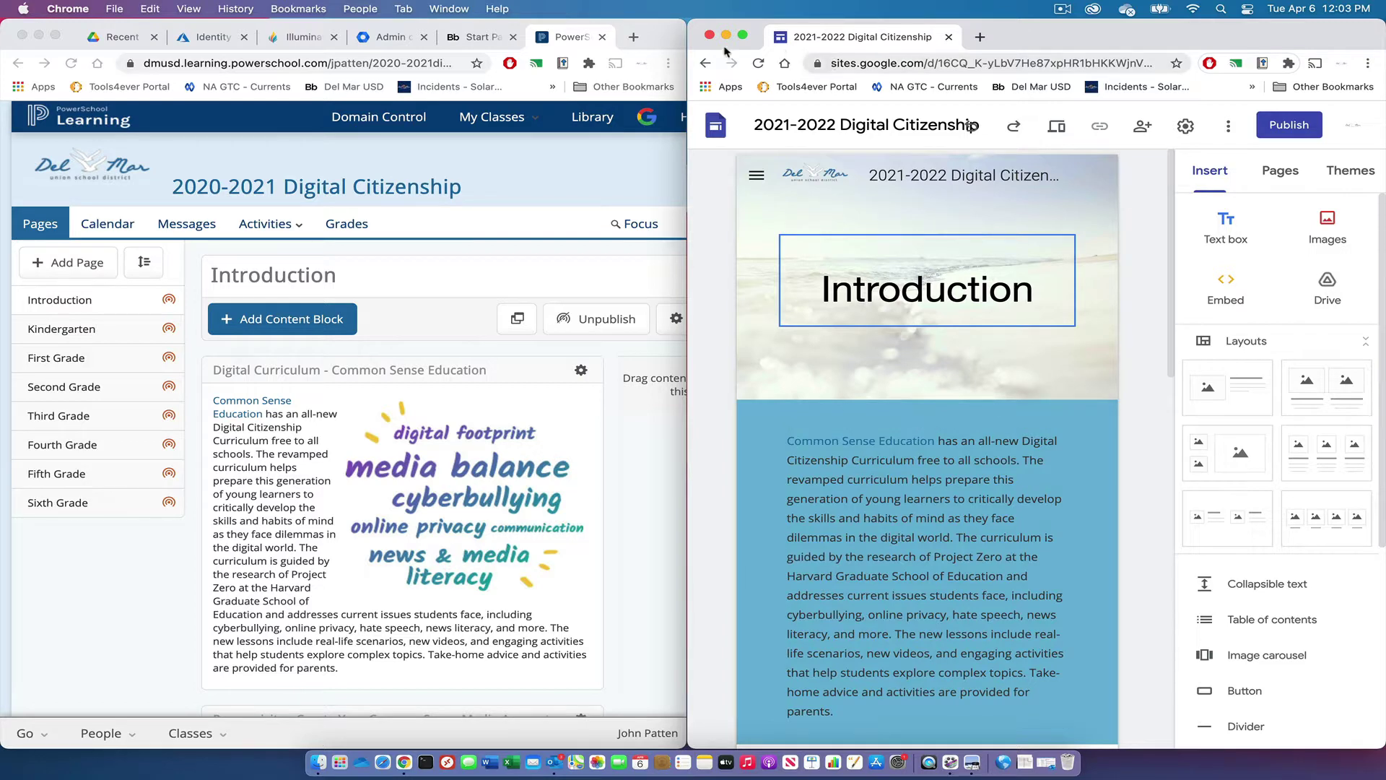
click(705, 64)
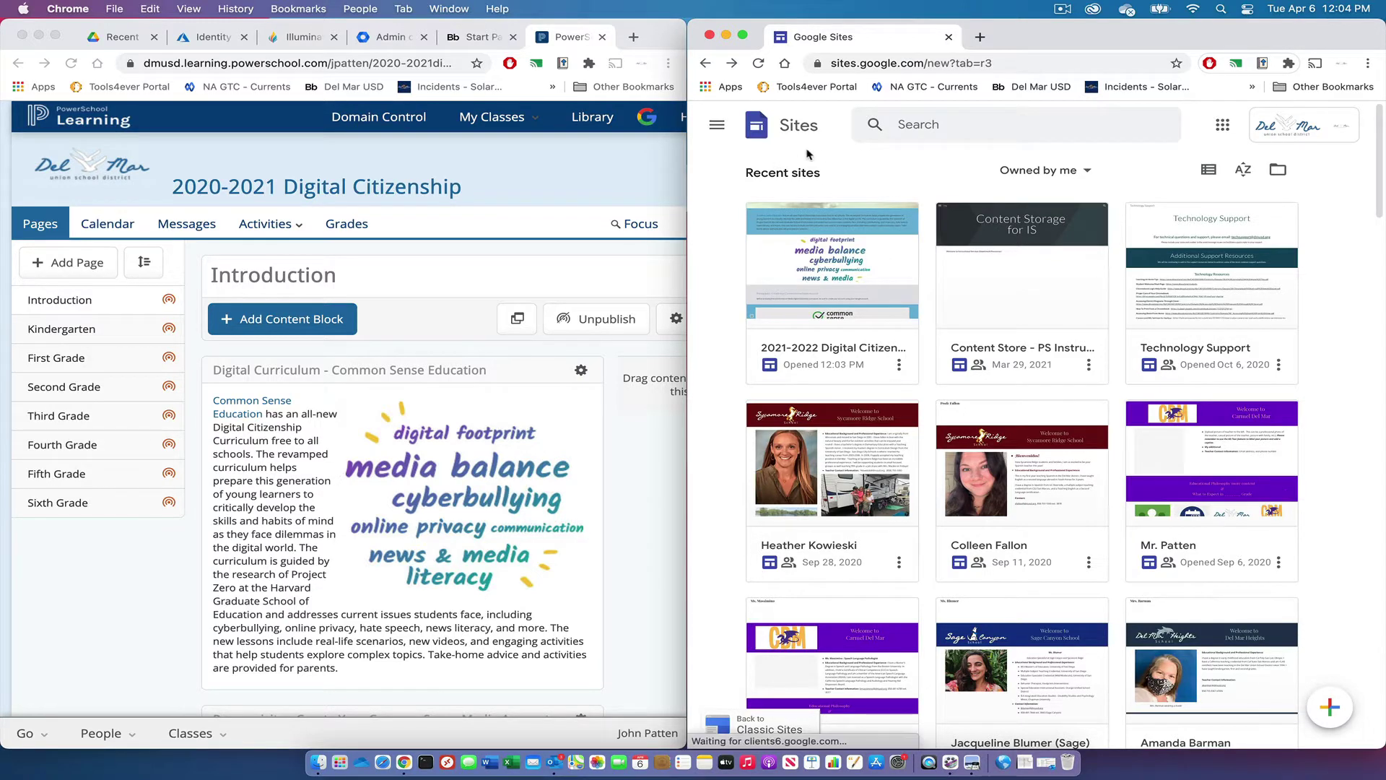
Return to Google Sites from the apps grid and start a new blank site
key(super+bracketleft)
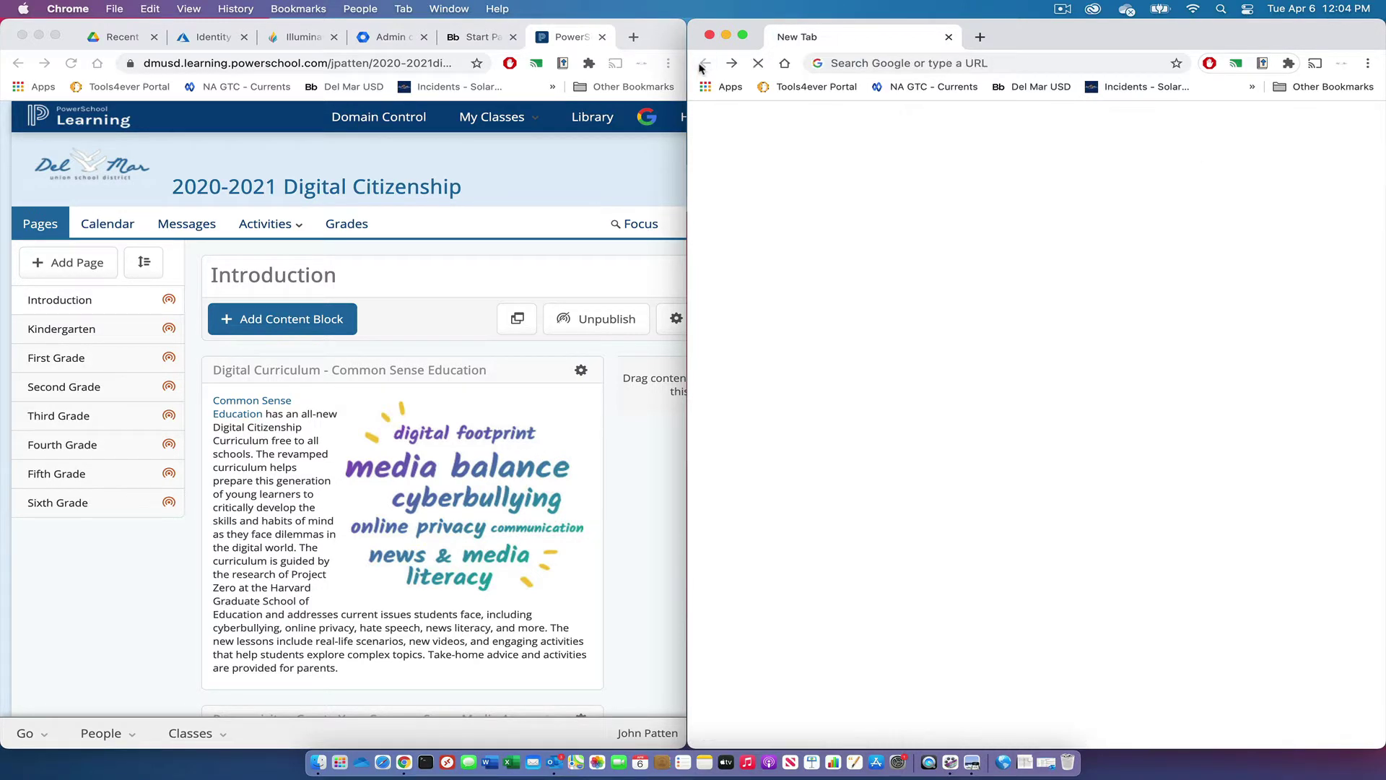
click(1318, 125)
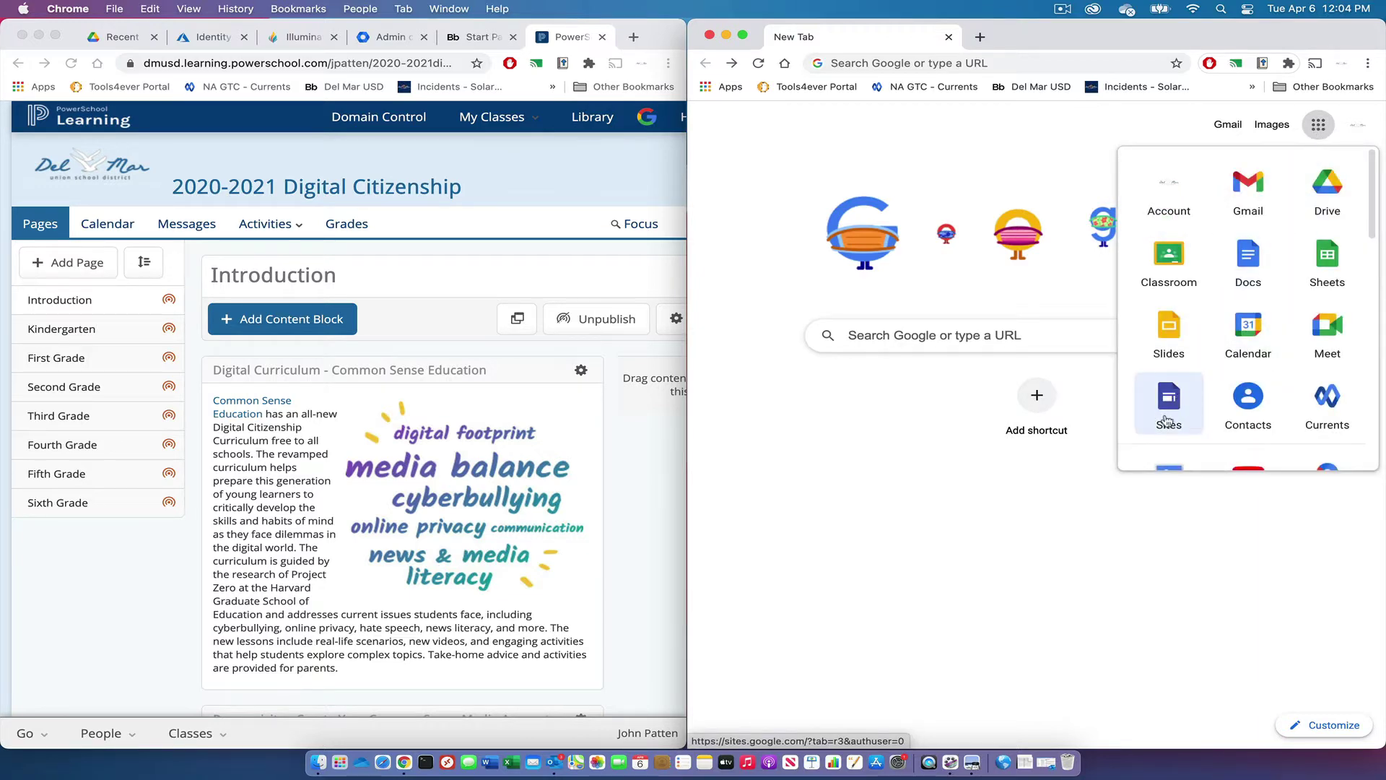
click(1167, 421)
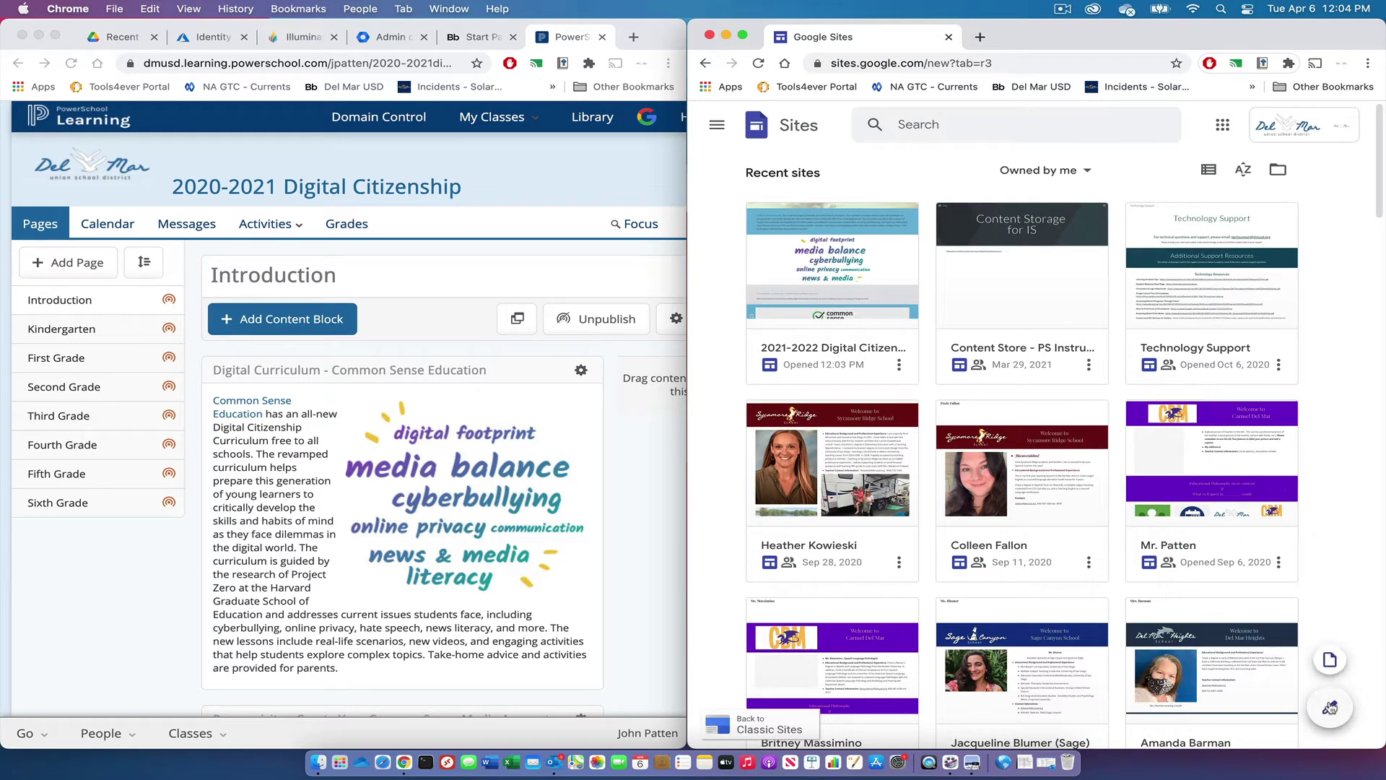
click(1330, 707)
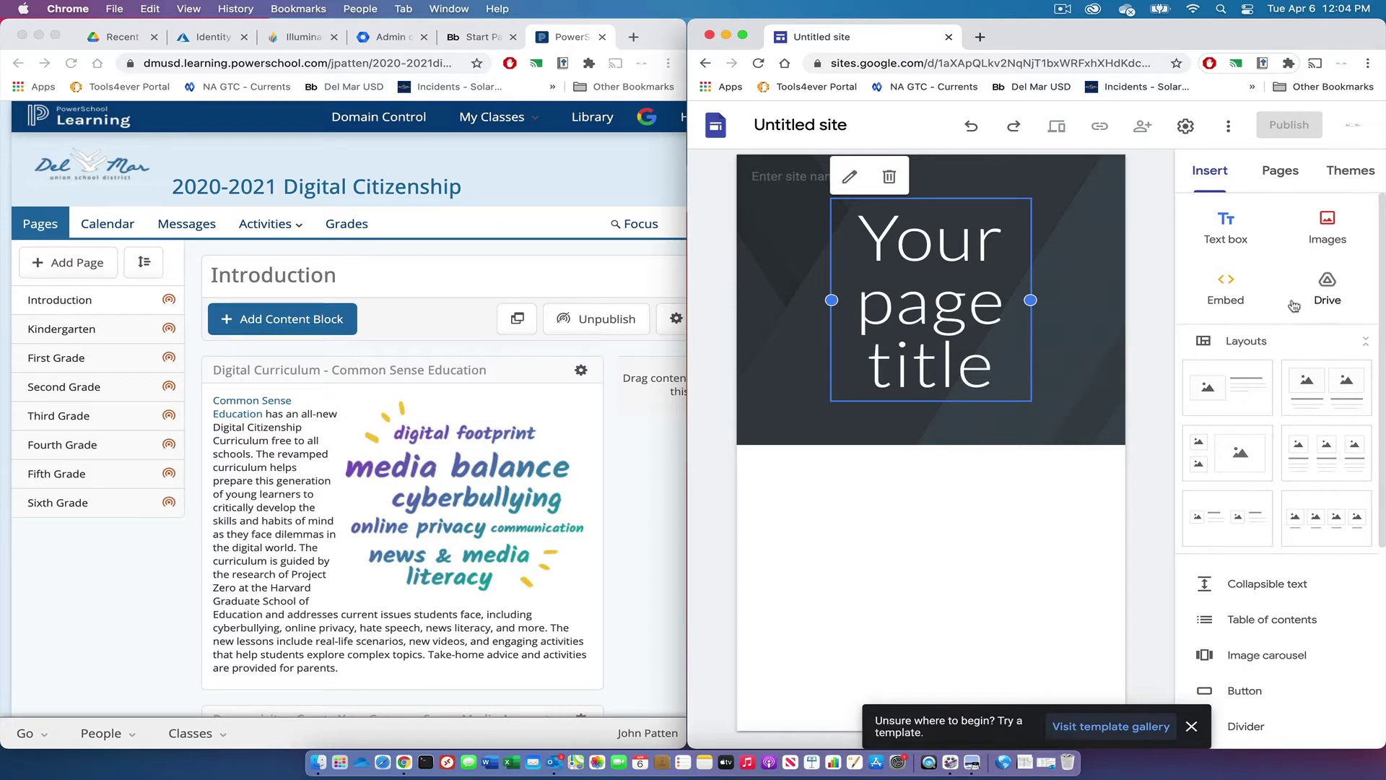
Try the Aristotle and Diplomat themes, then settle on the Vision theme
click(1280, 170)
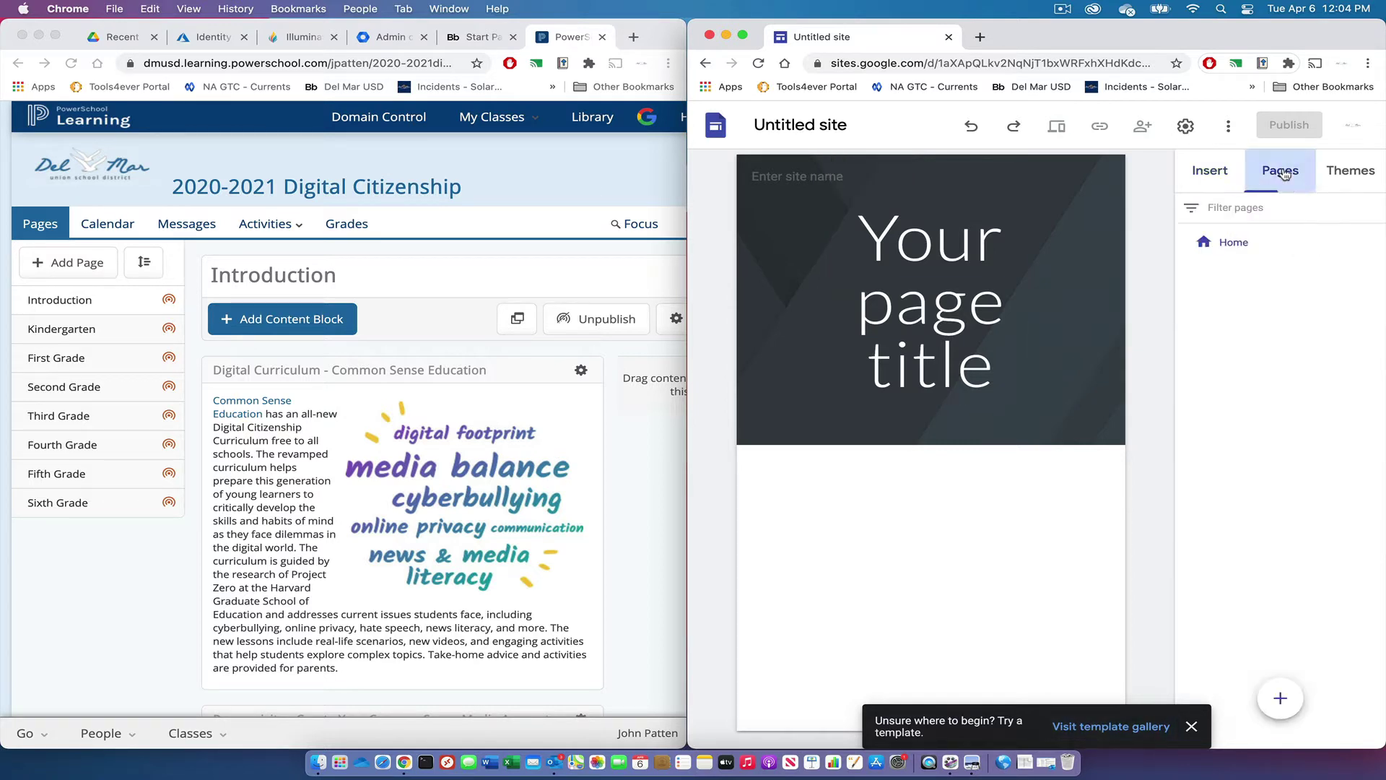
click(1346, 174)
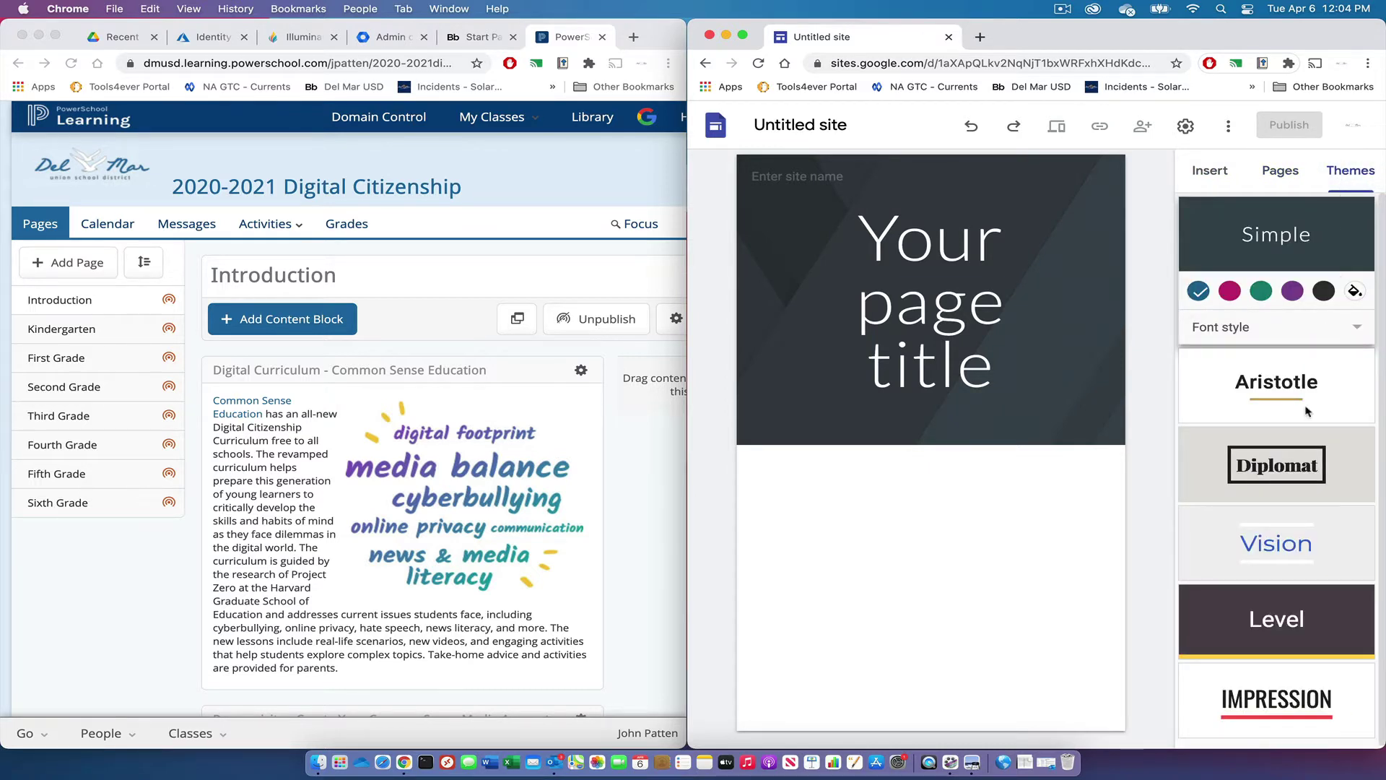
scroll(1307, 410, down, 1)
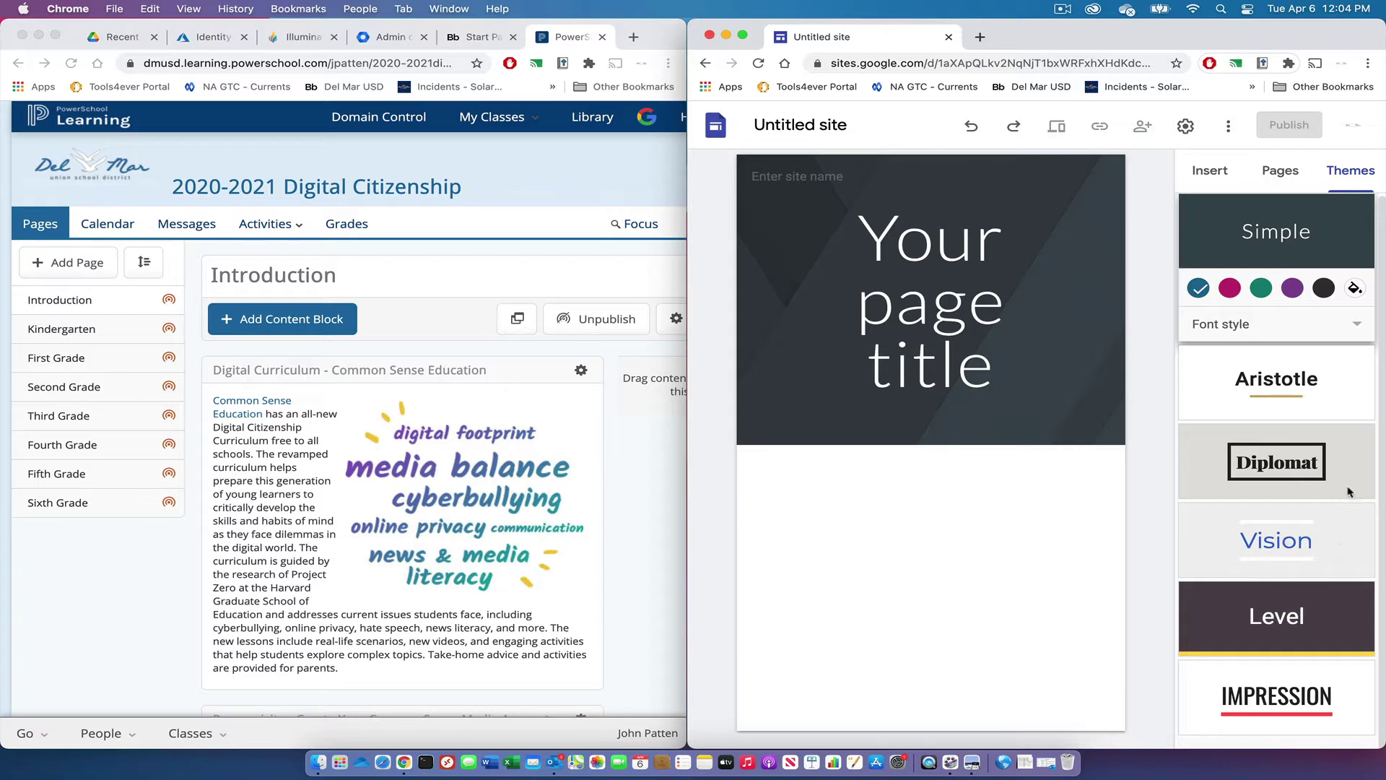
click(1350, 418)
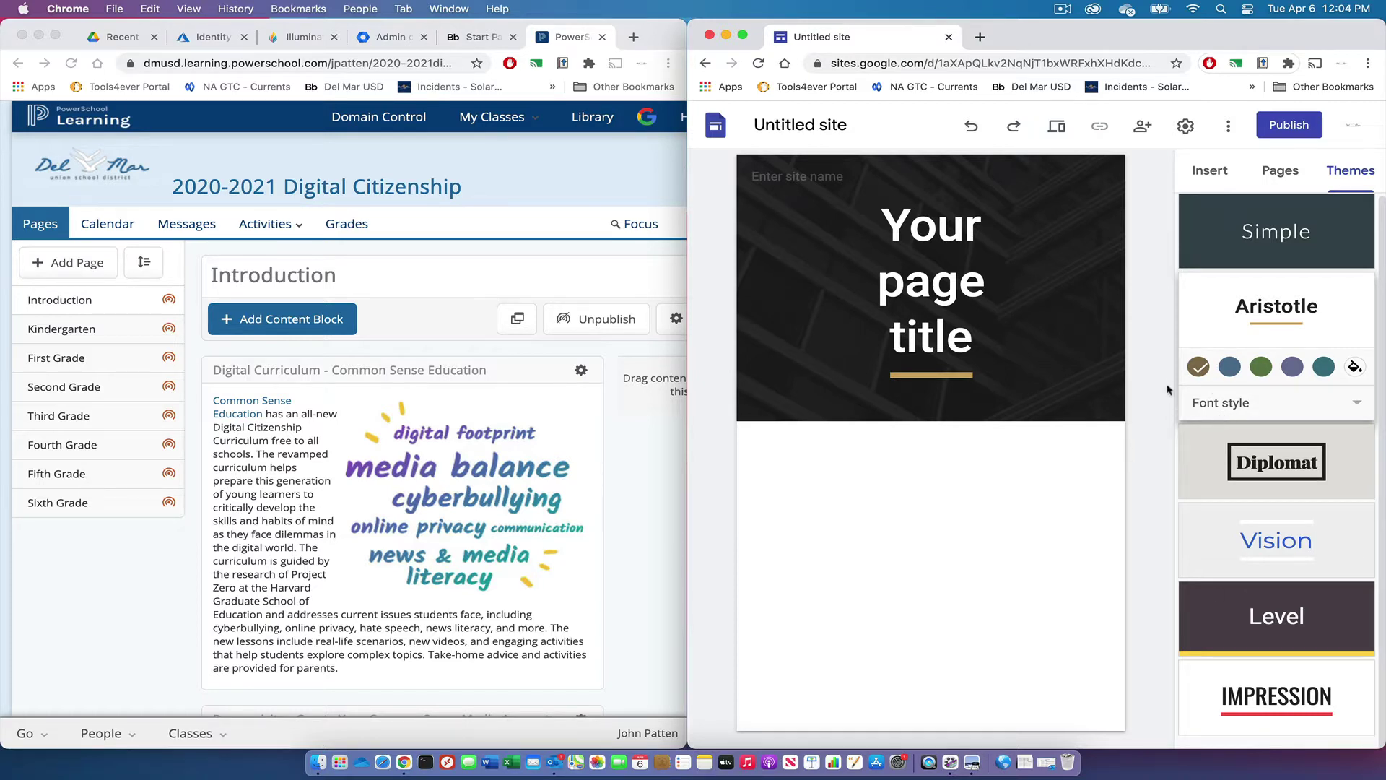
click(1313, 485)
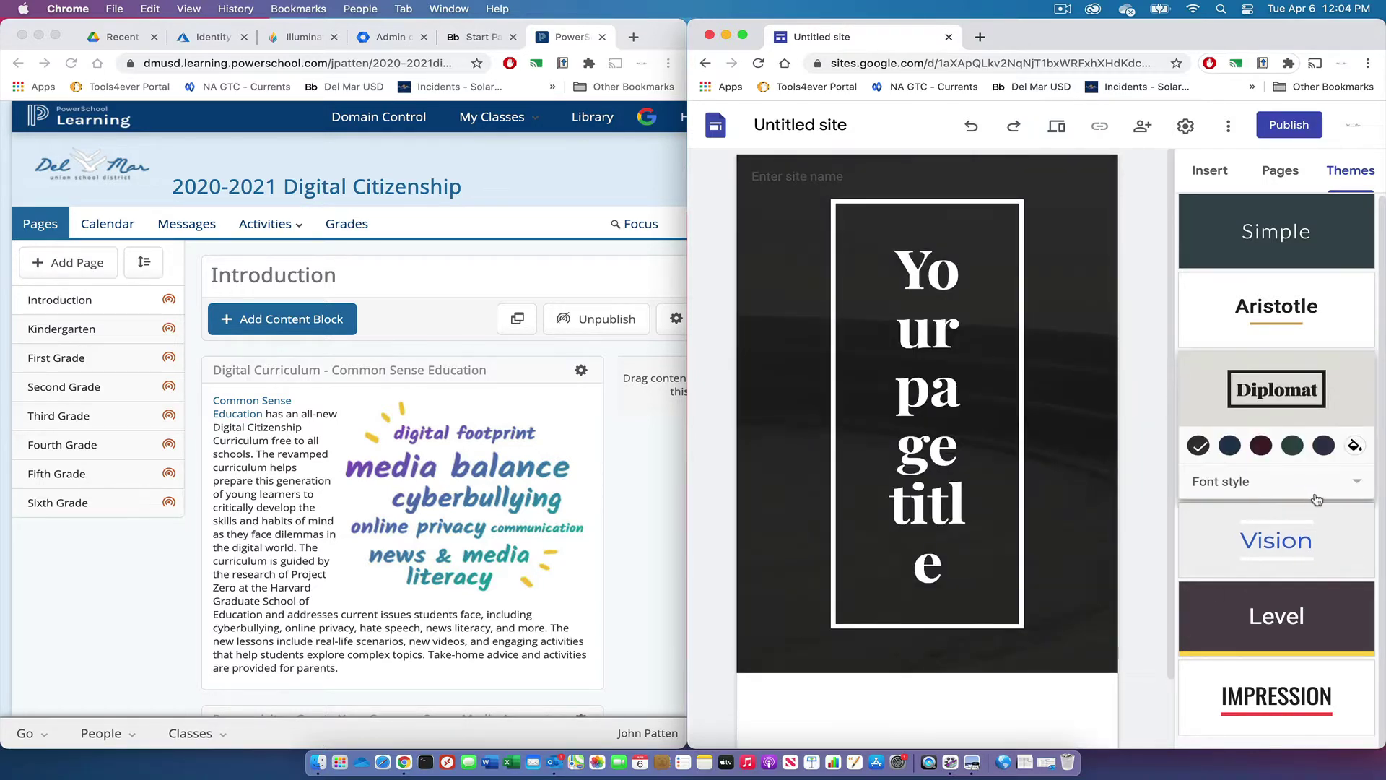
click(1334, 534)
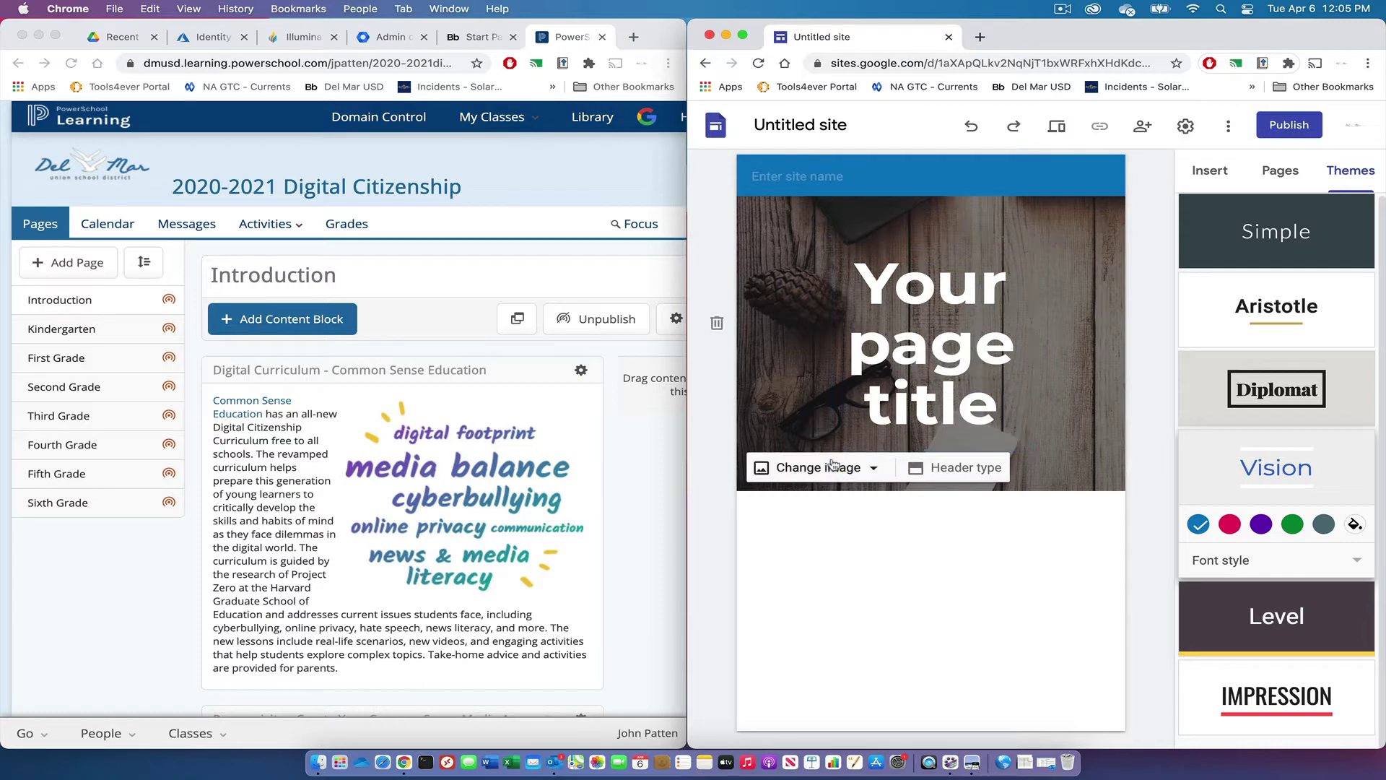
Set the beach photo from the gallery as the header background image
click(832, 470)
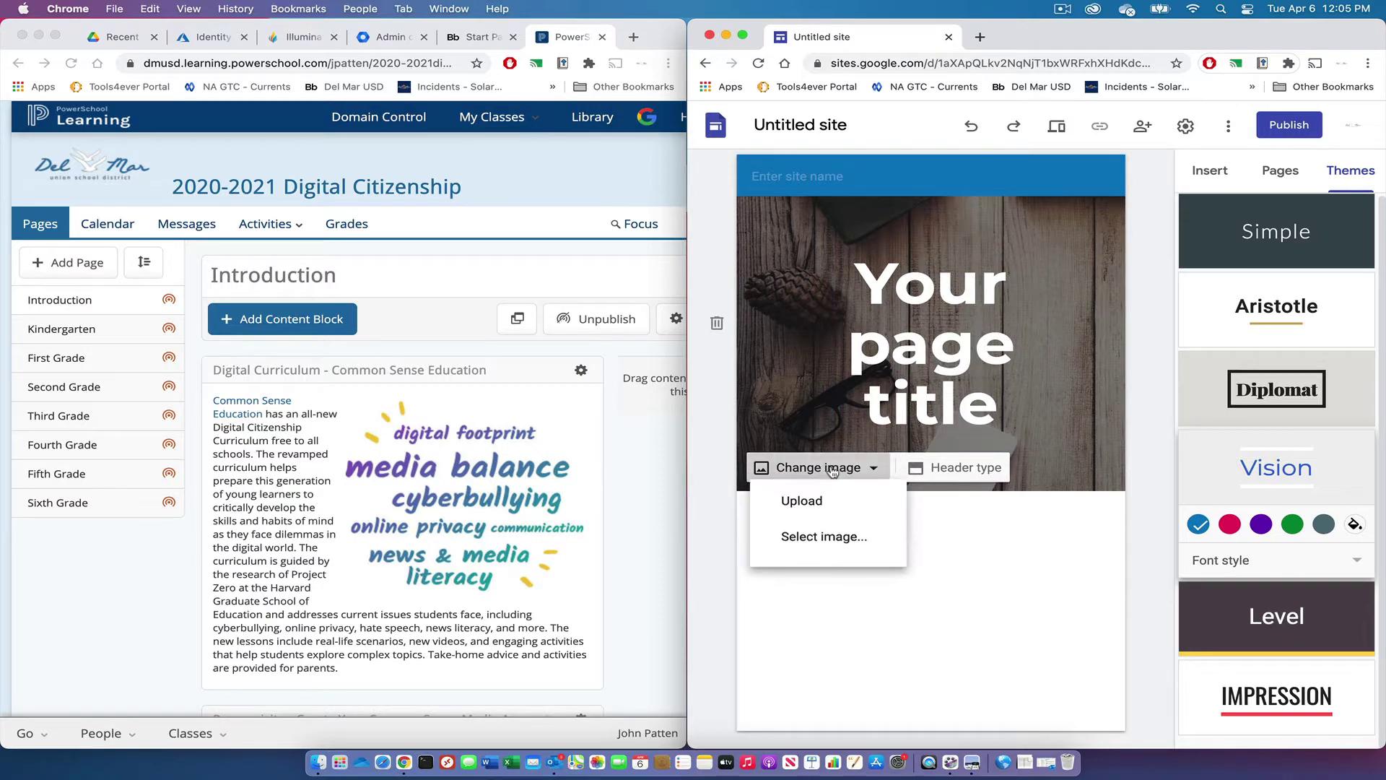
click(824, 549)
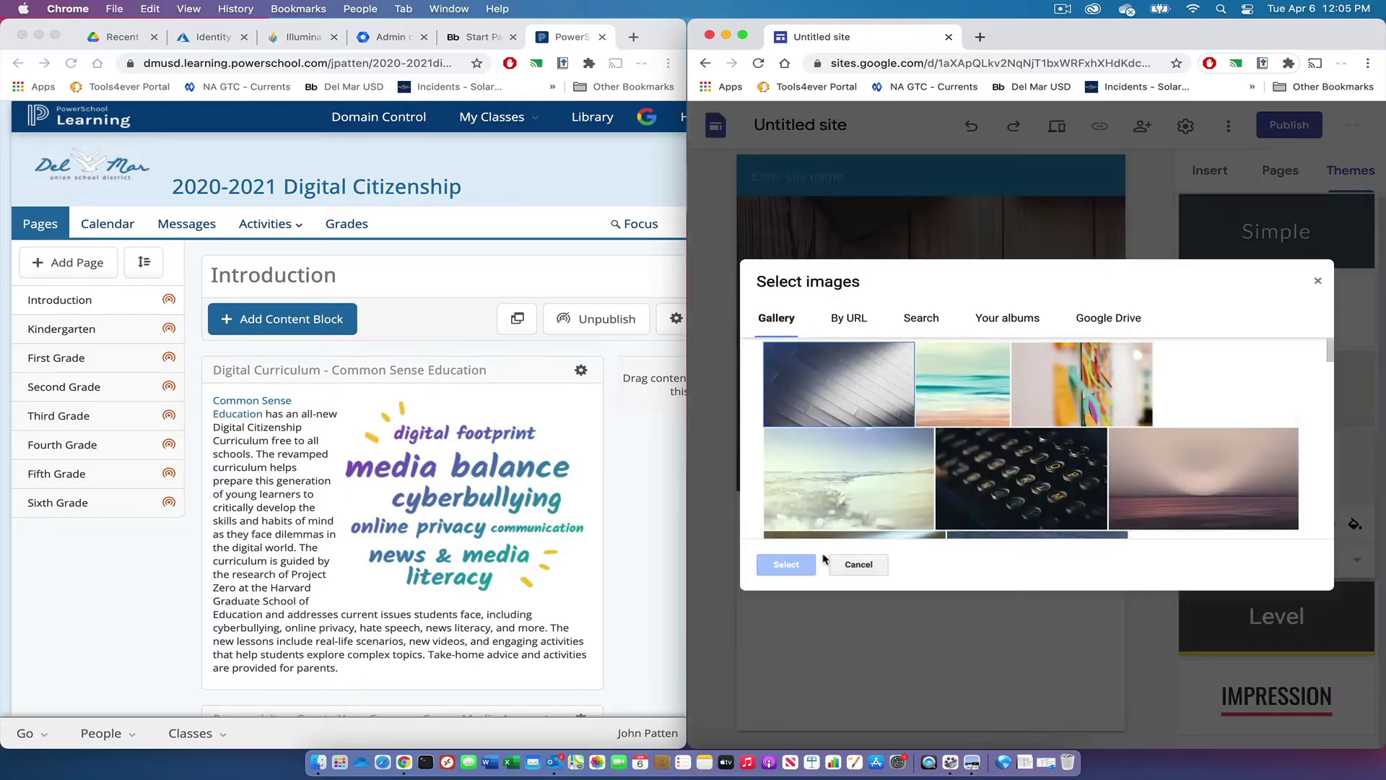
click(863, 498)
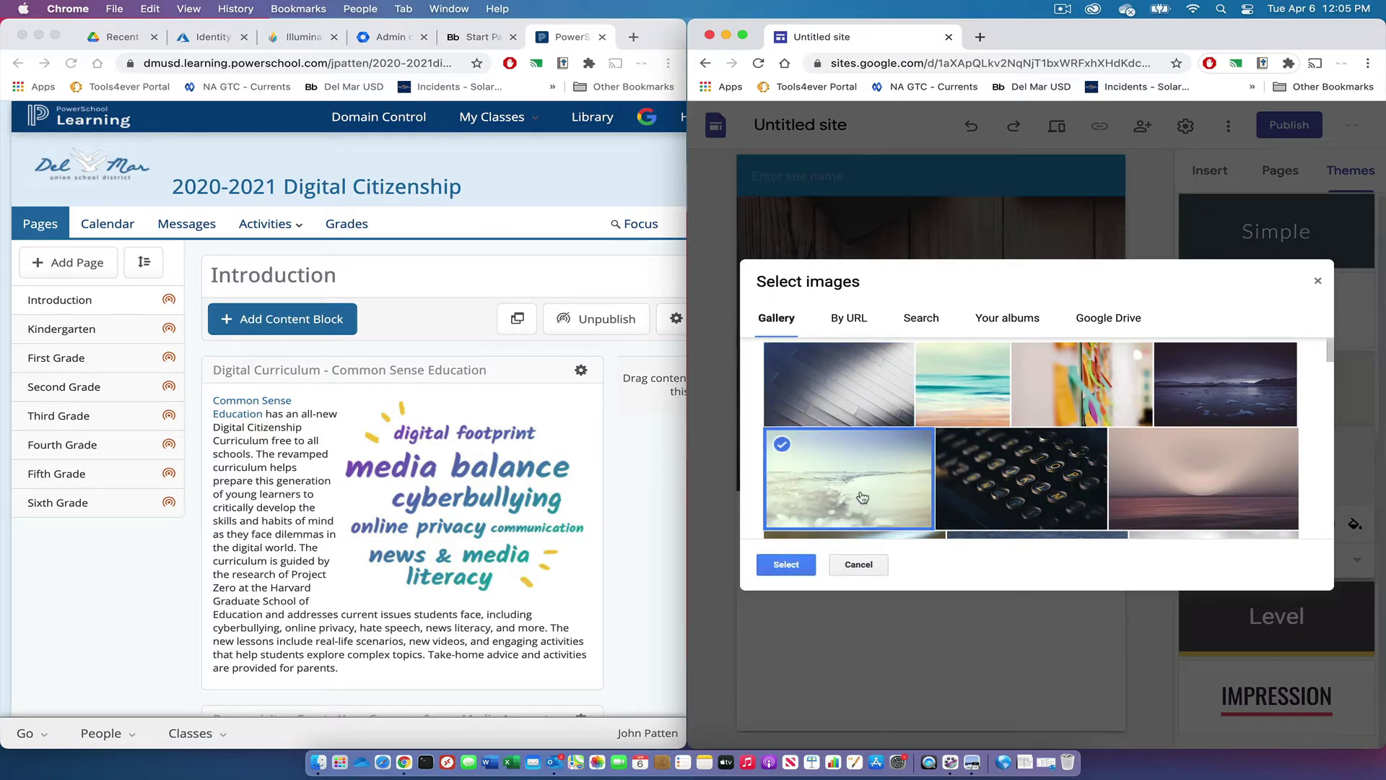
click(792, 562)
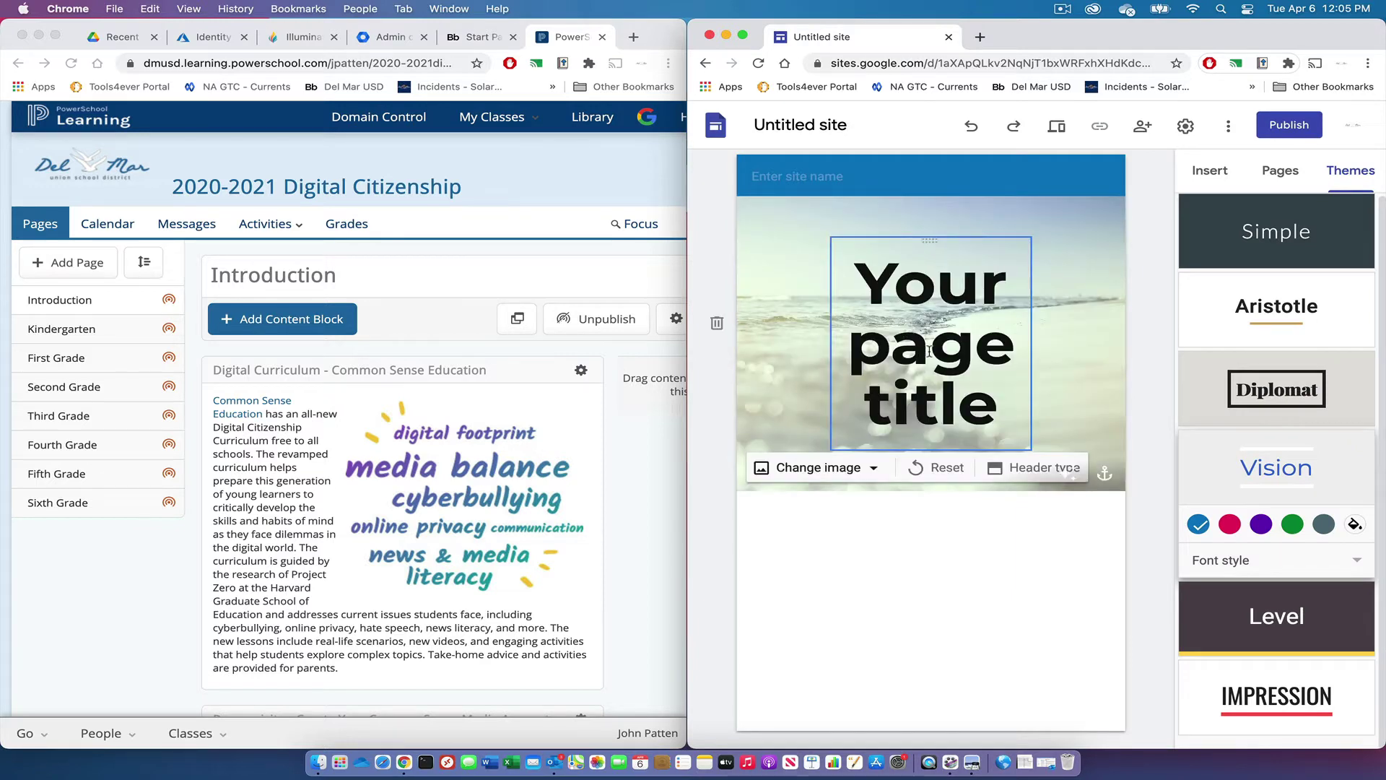
Retitle the header 'Introduction' in Helvetica Neue Normal at size 30
click(929, 351)
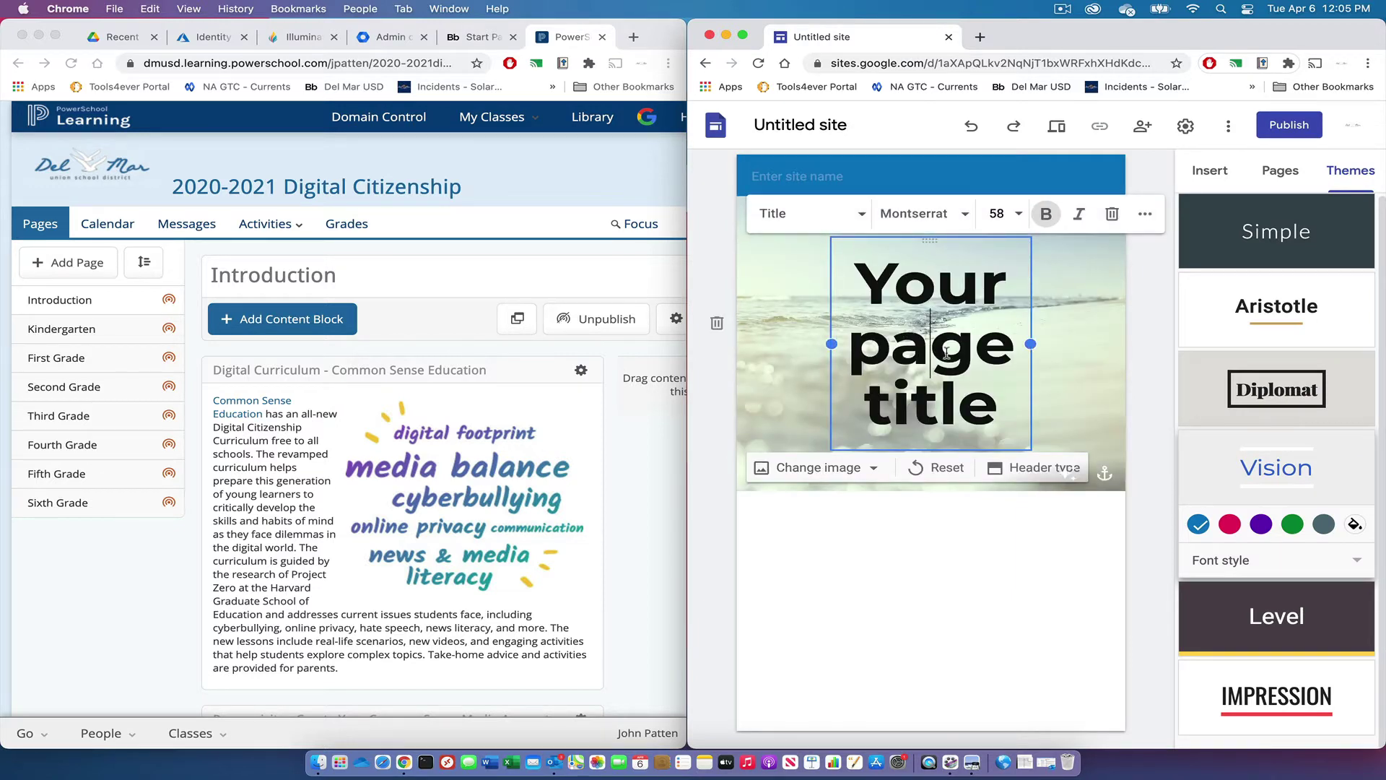
triple_click(946, 352)
text(Intro)
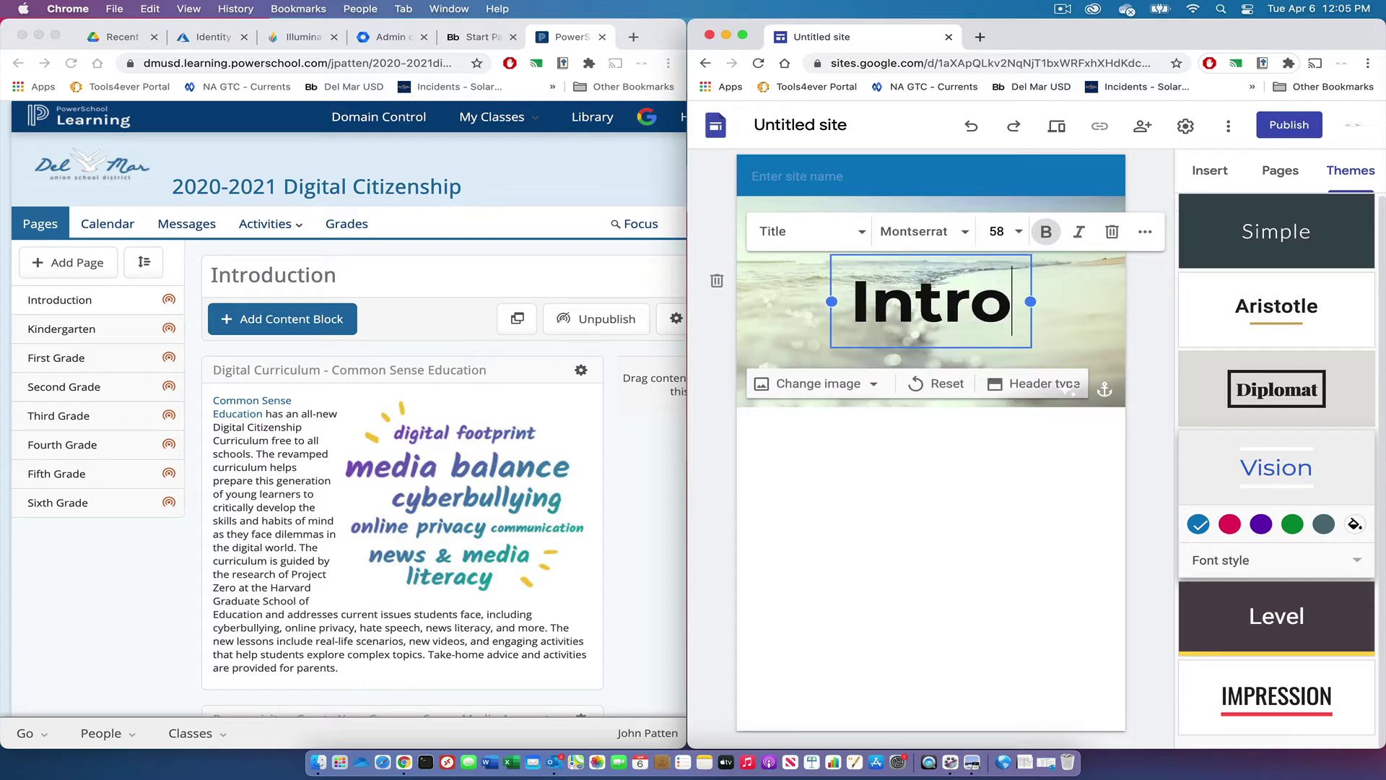
text(duction)
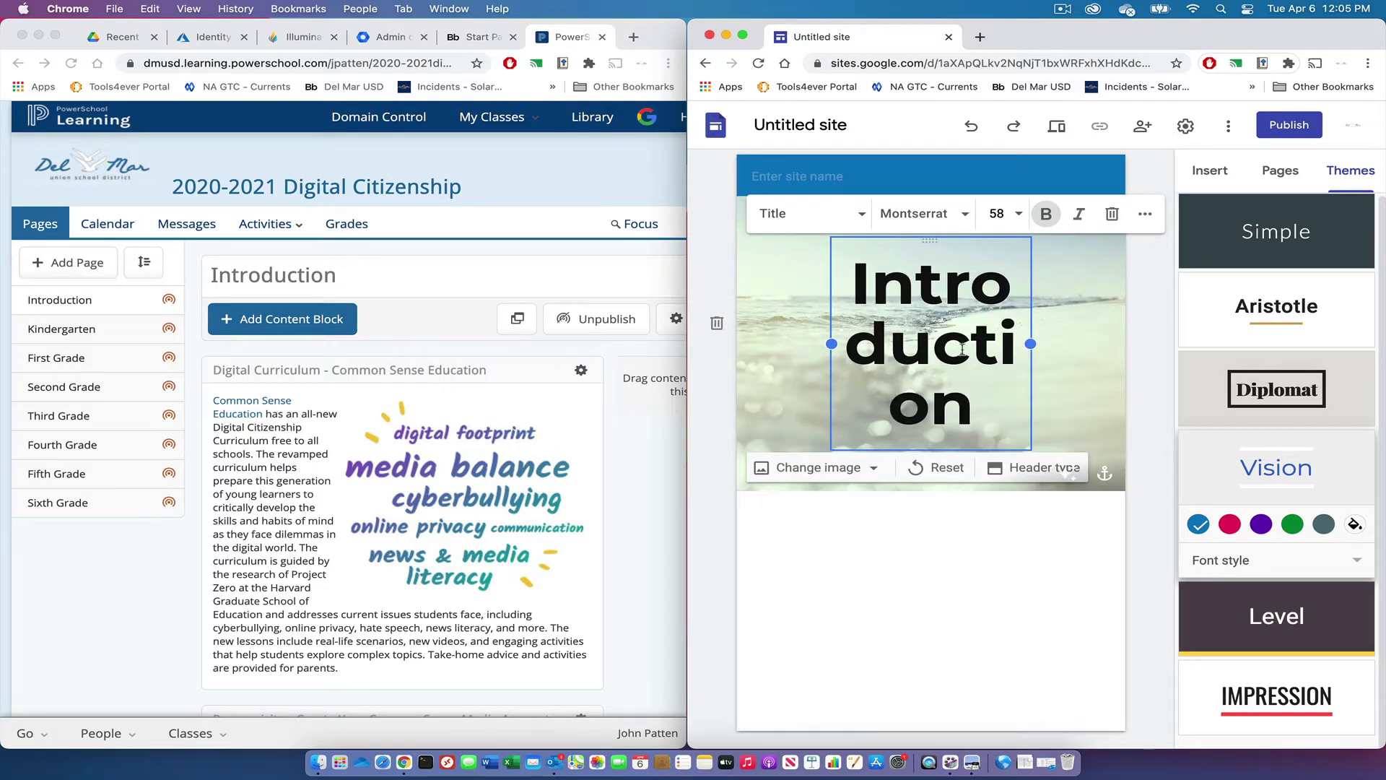
triple_click(998, 255)
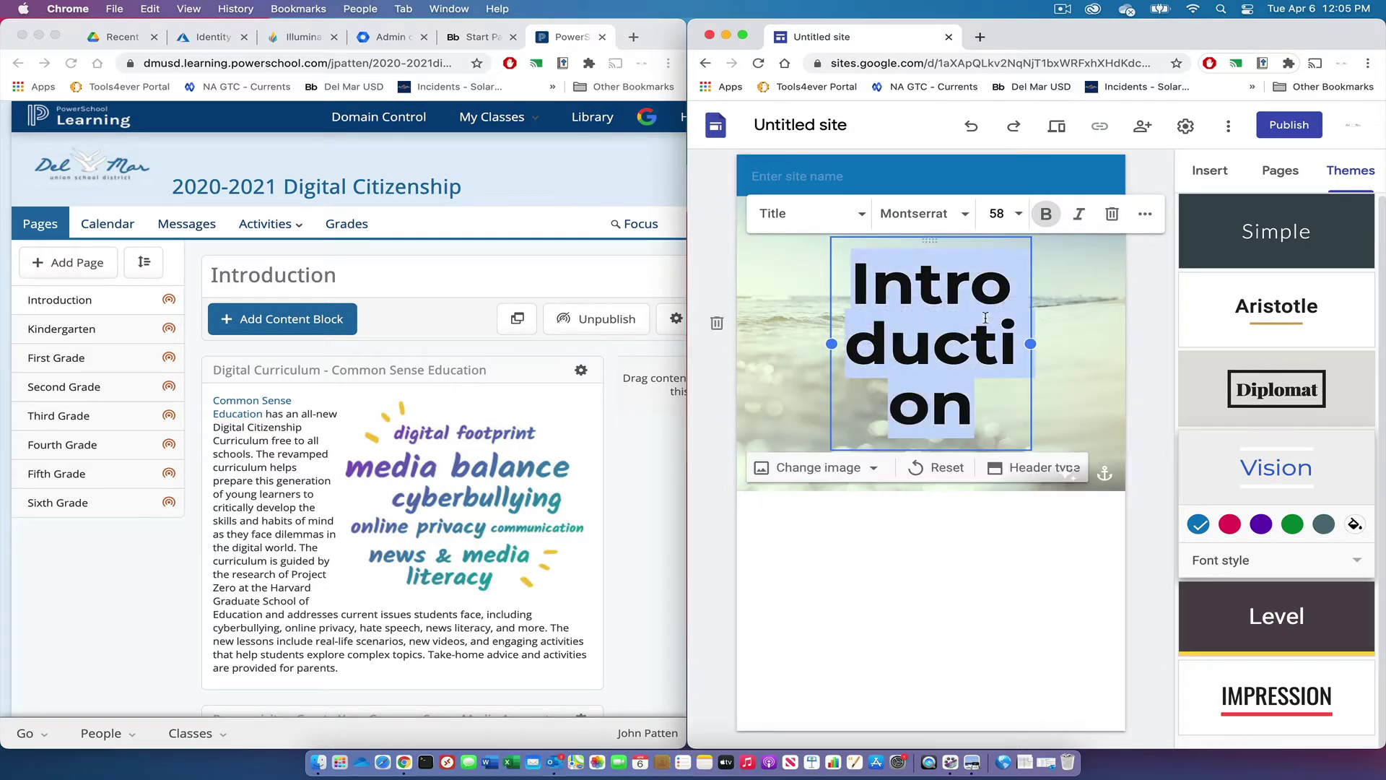
click(959, 215)
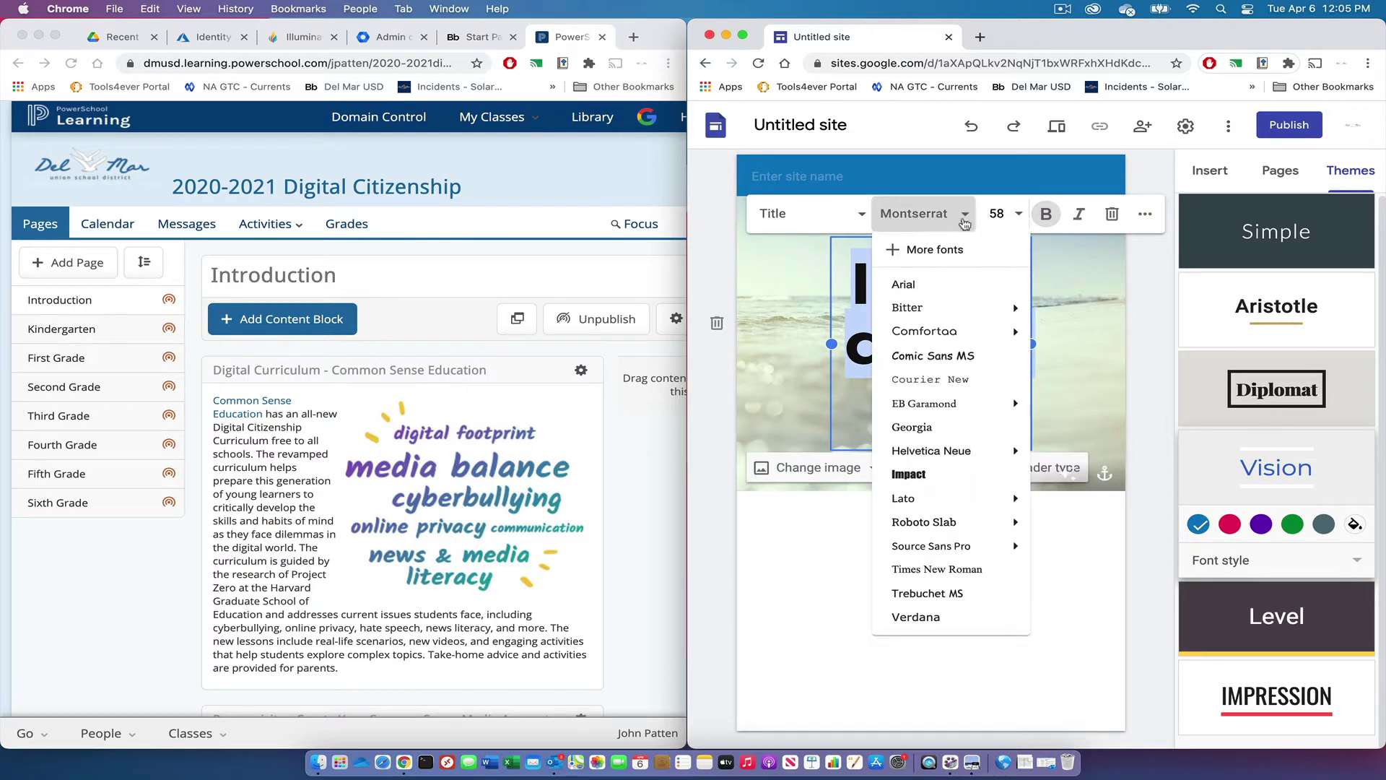
key(Escape)
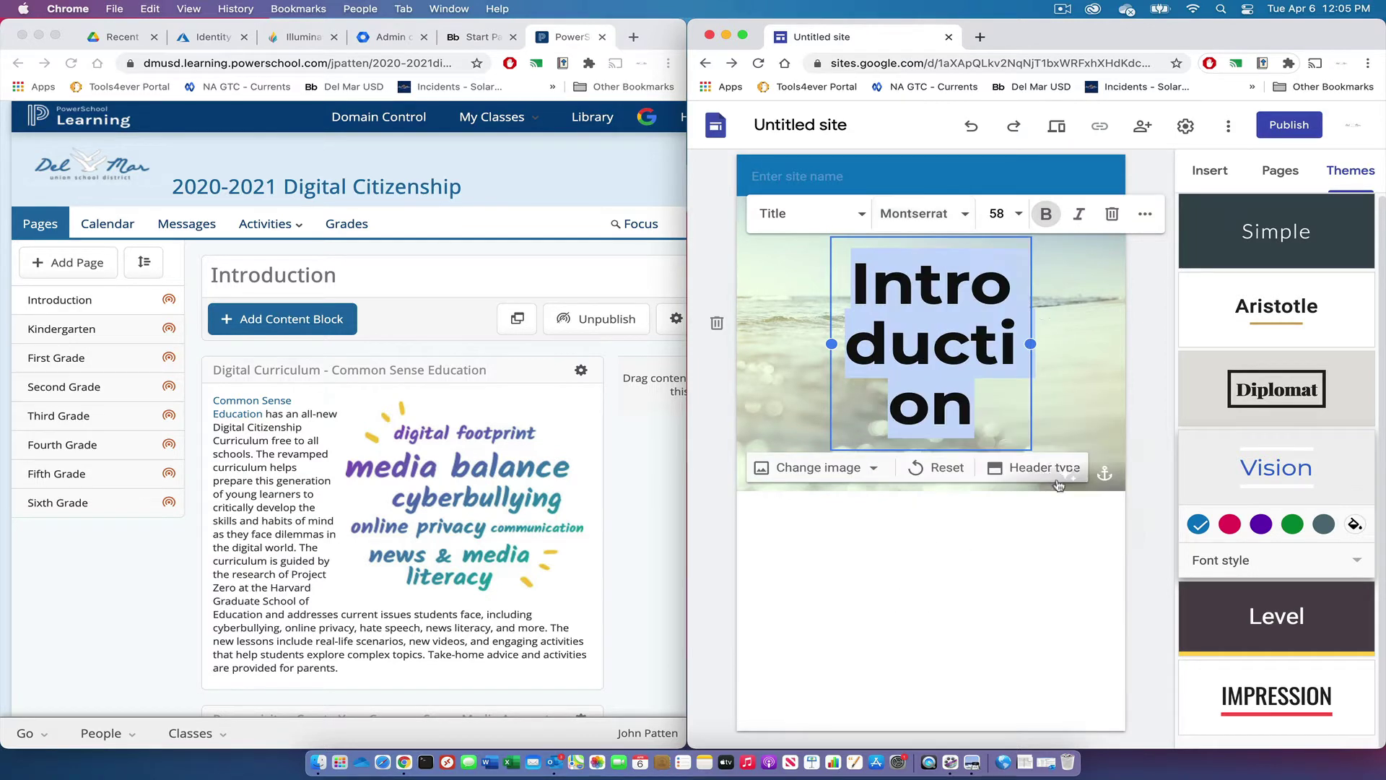
click(965, 214)
mouse_move(947, 449)
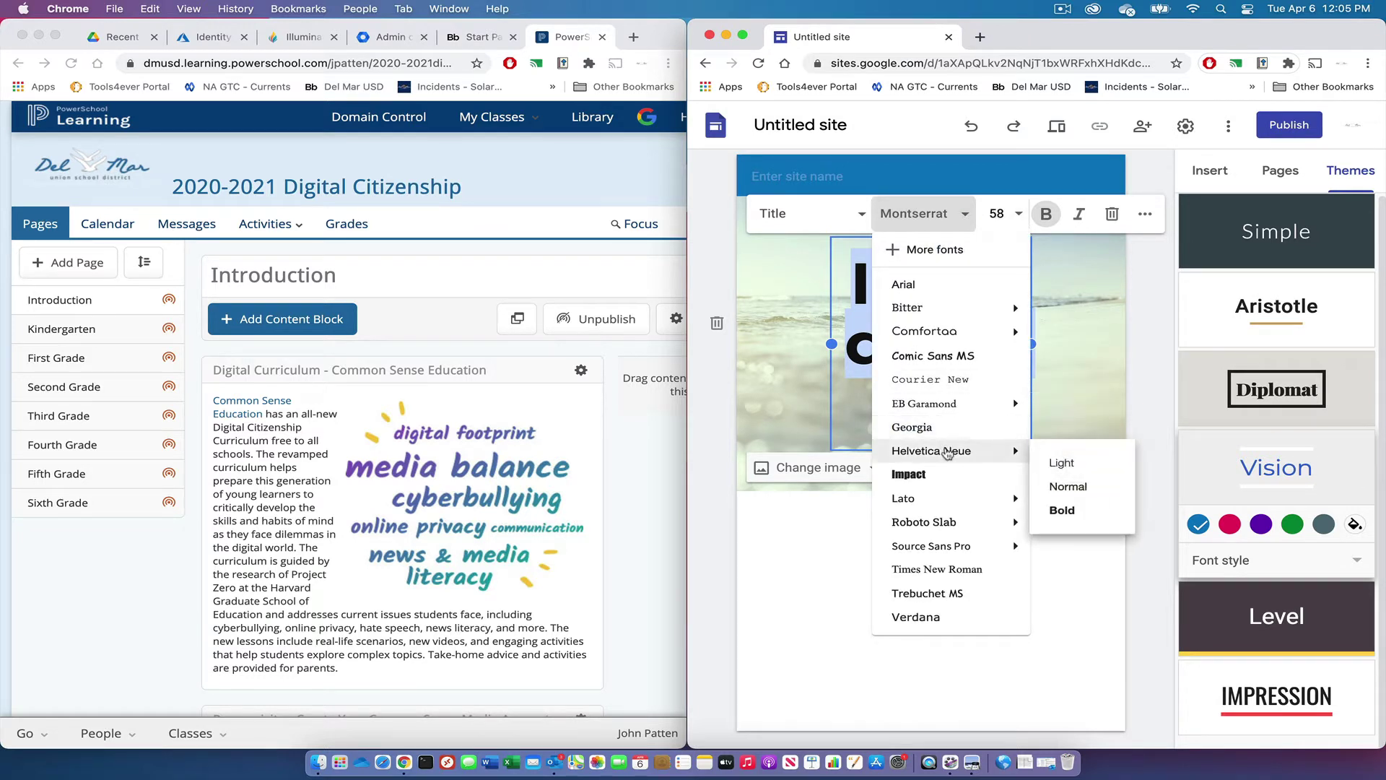
click(1060, 487)
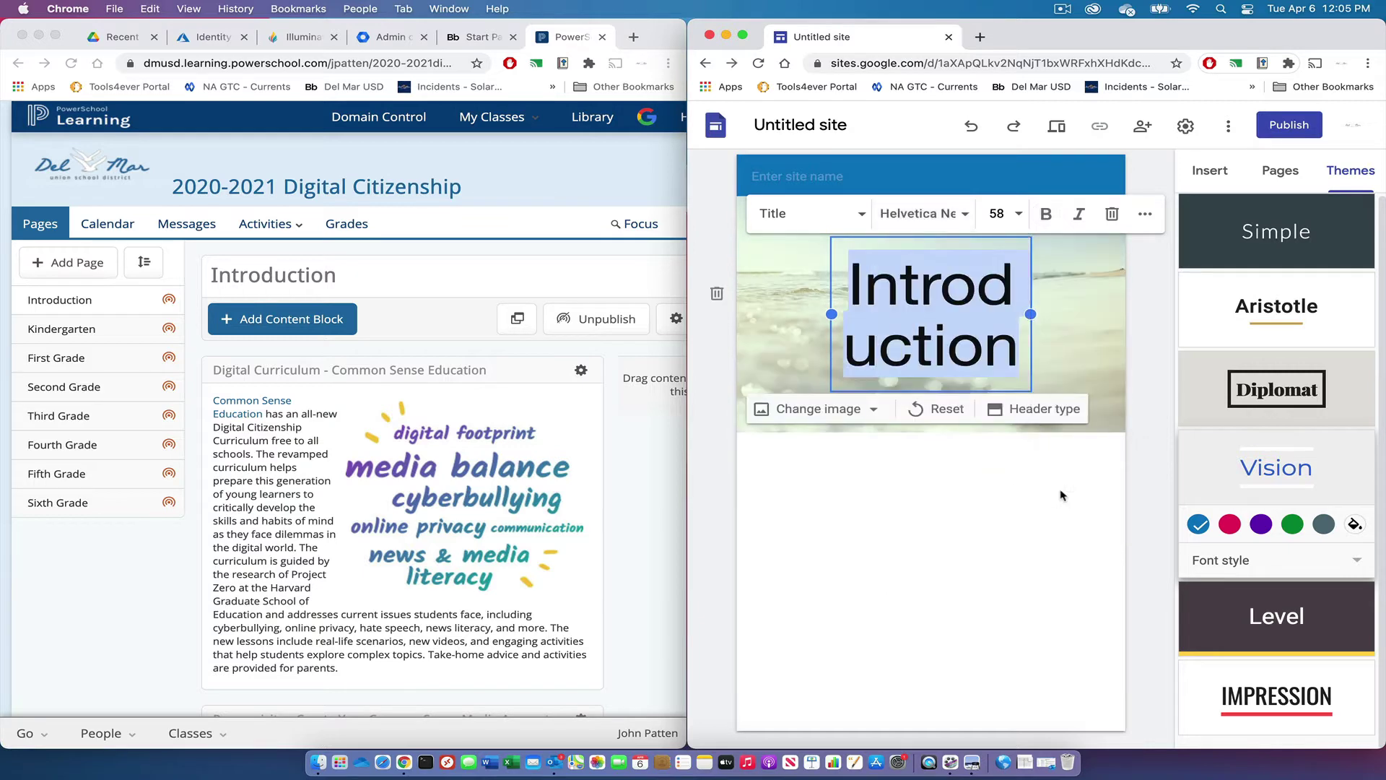
click(1018, 214)
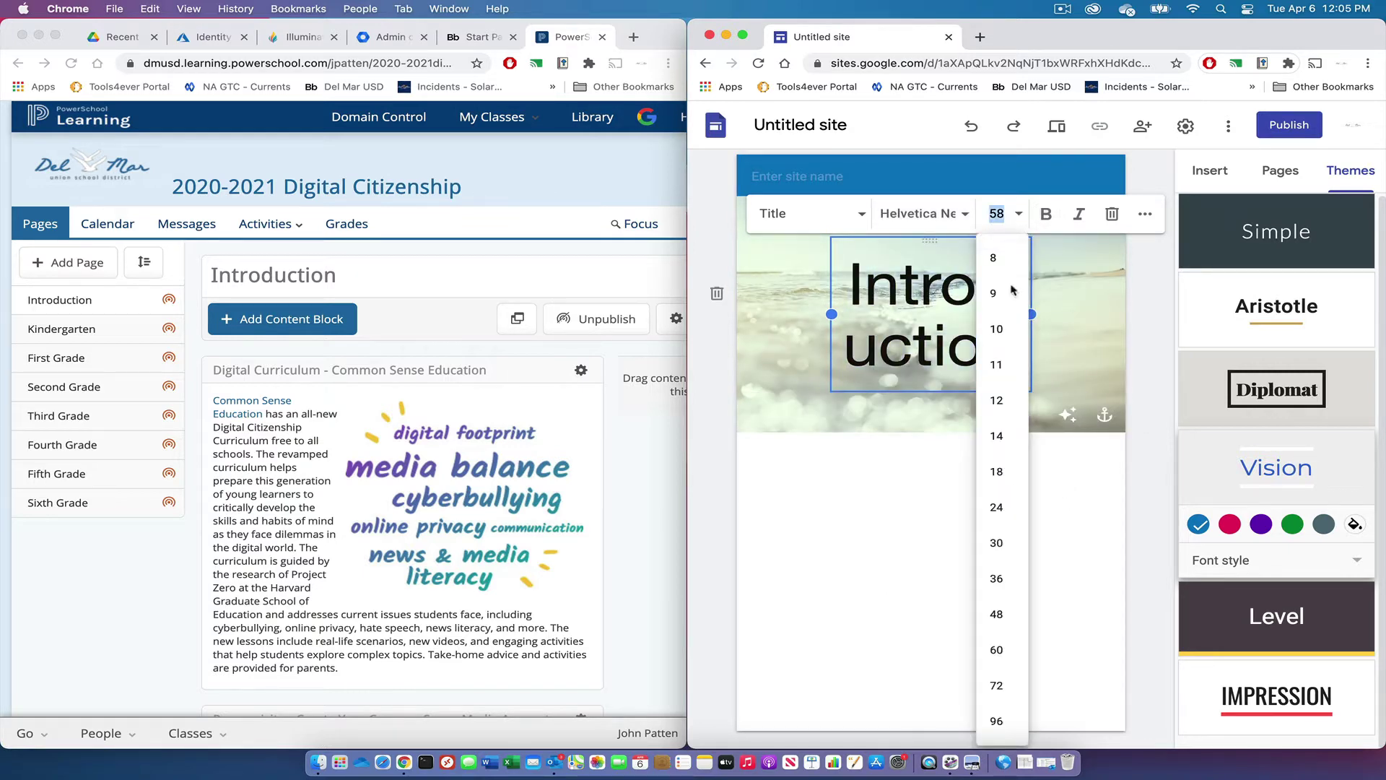
click(996, 543)
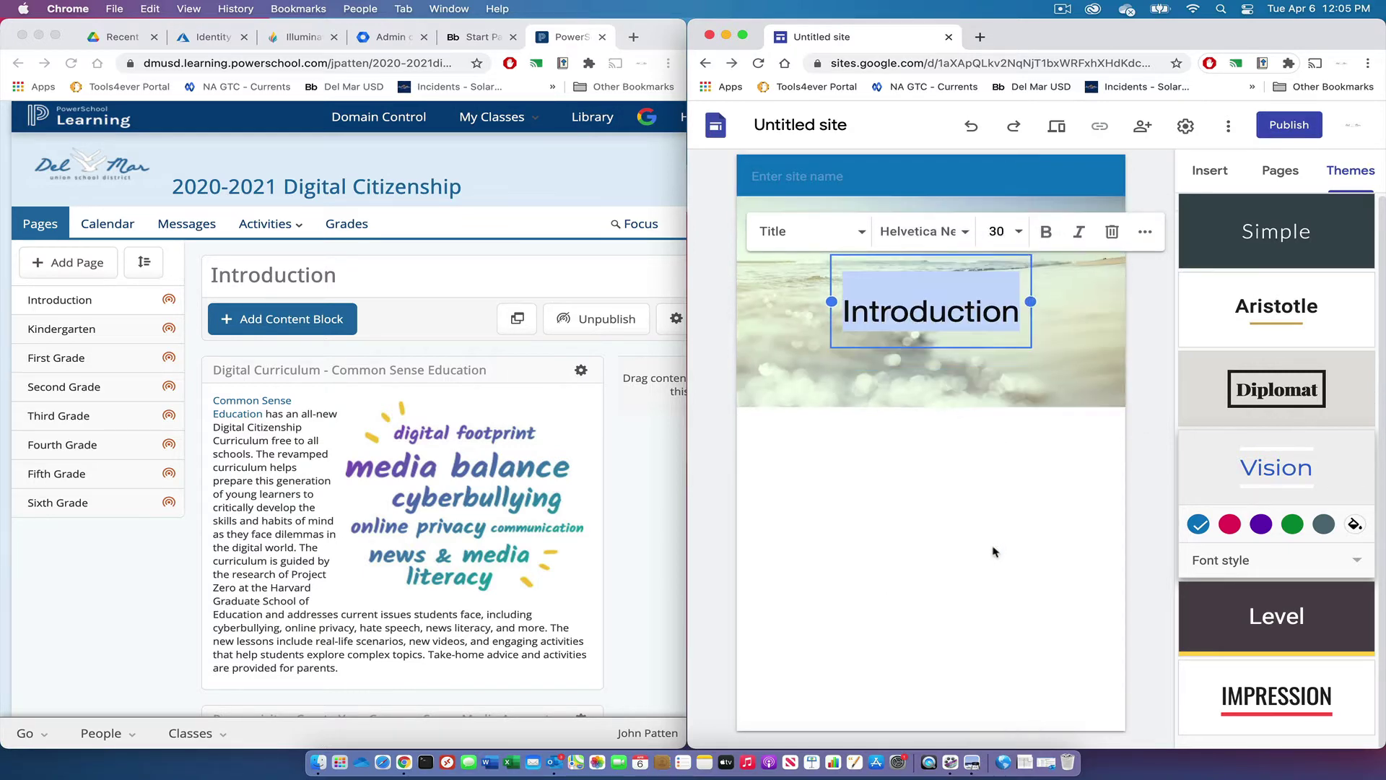
click(993, 552)
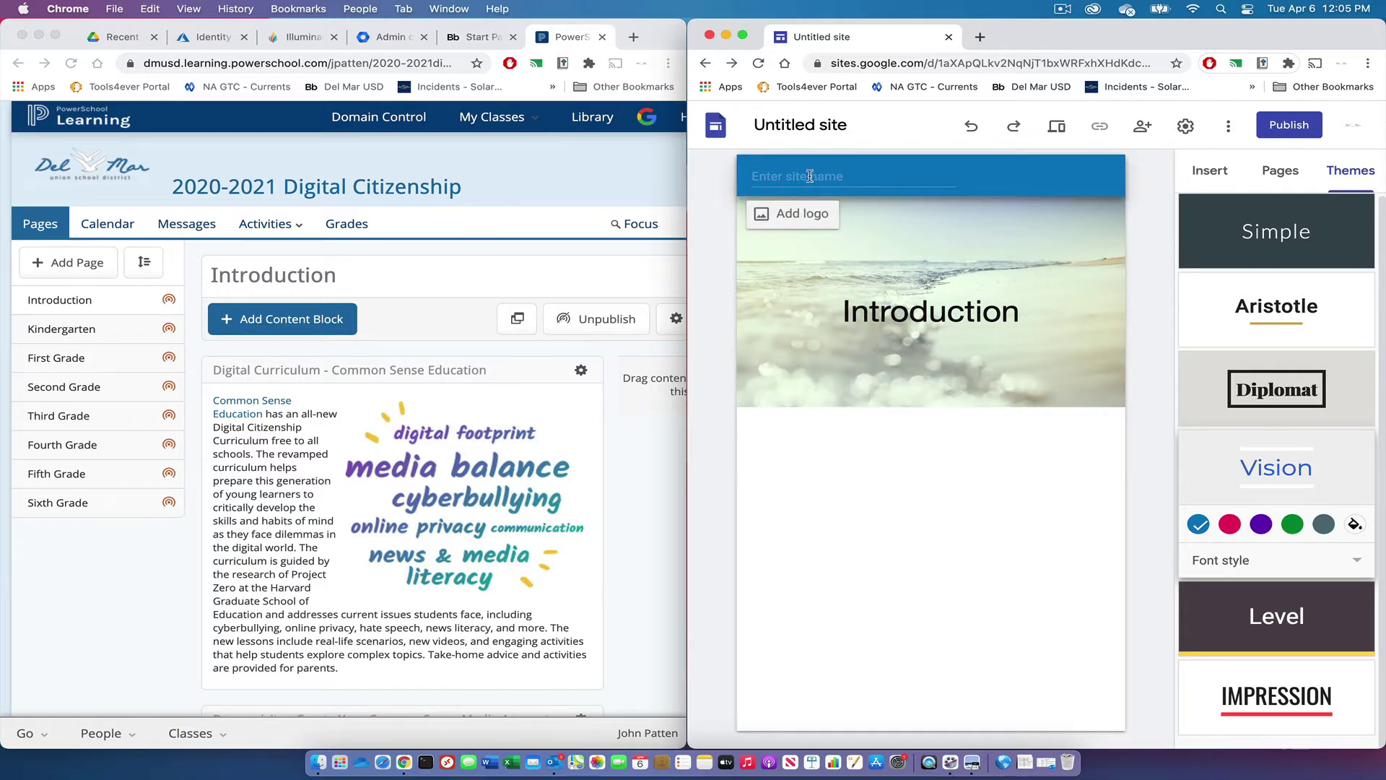
Upload DMUSD-header-logo.png as the site logo in the navigation bar
click(798, 216)
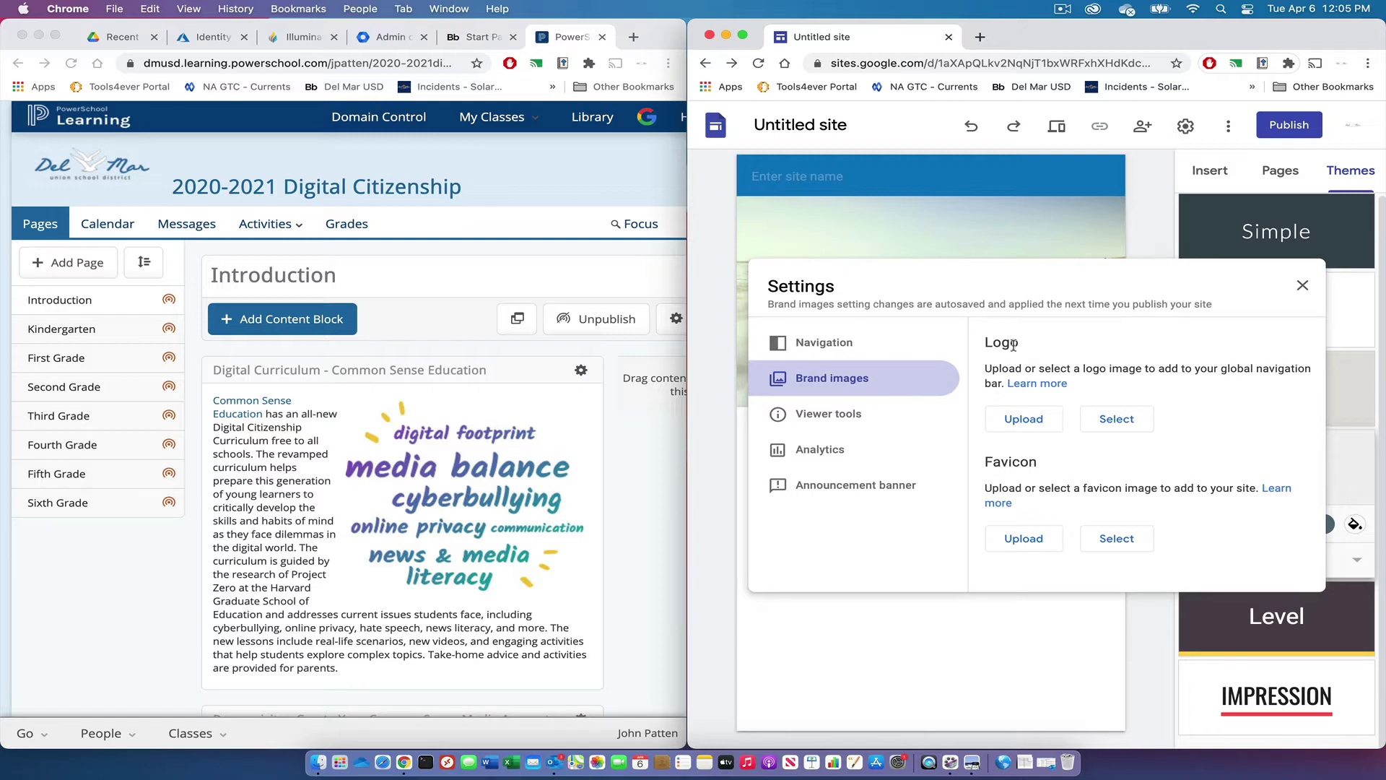
click(1025, 421)
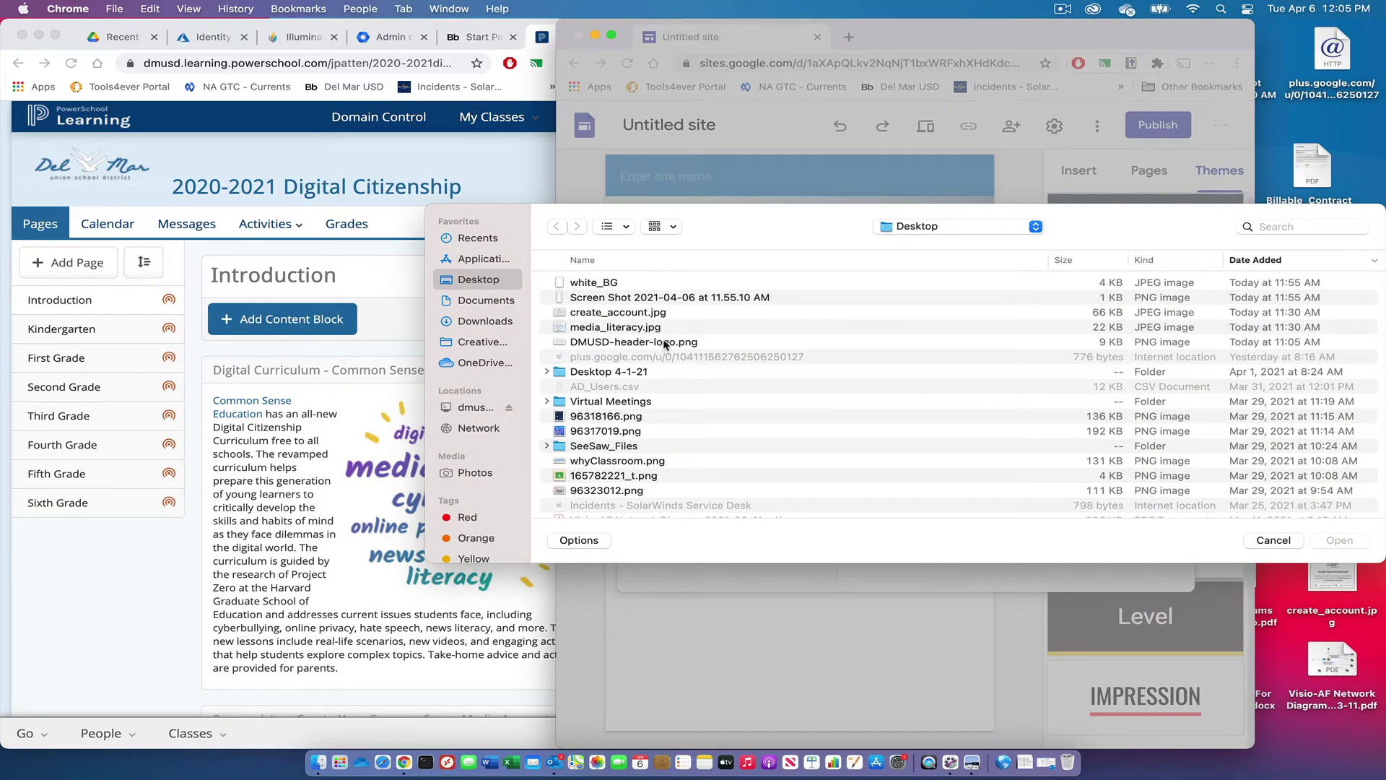
click(665, 344)
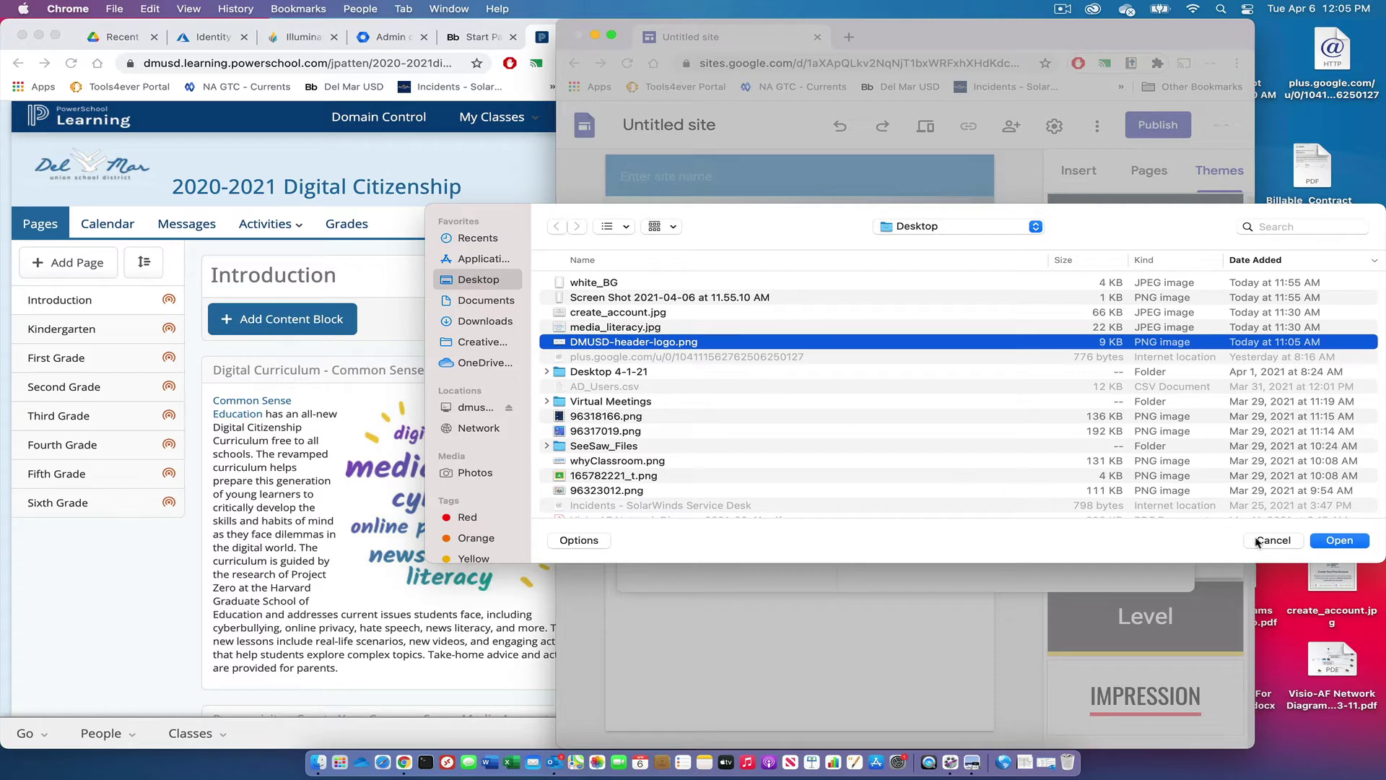
click(1341, 541)
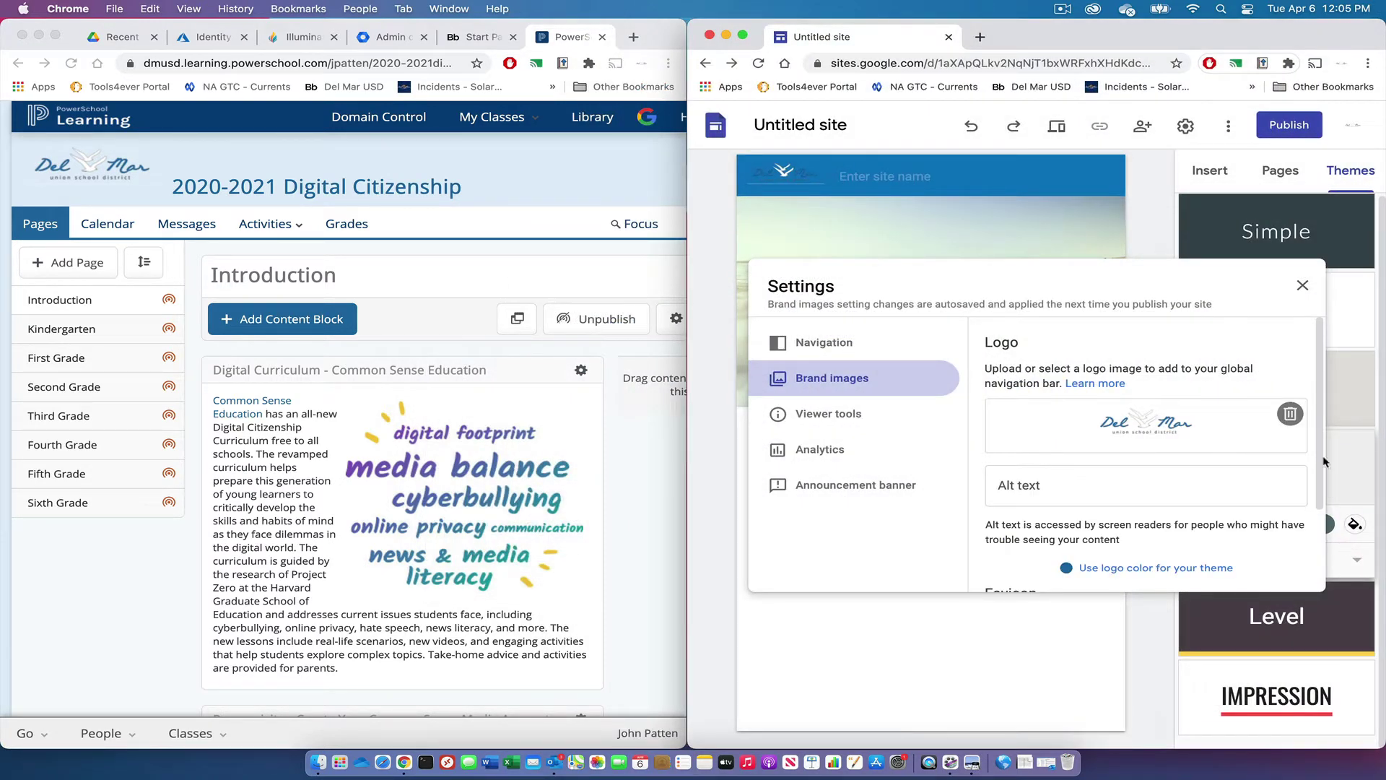
click(1302, 285)
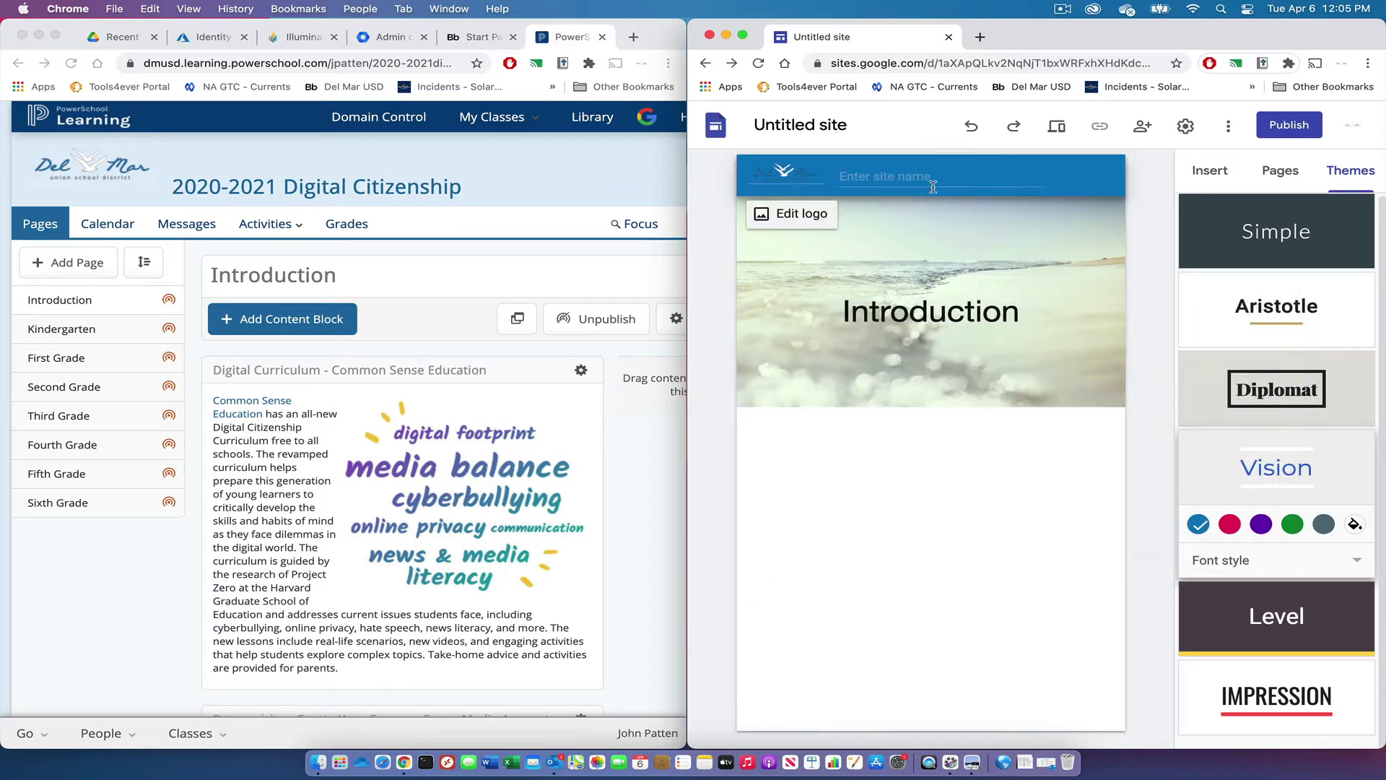
click(922, 187)
Enter '2021-2022 Digital Citizenship' as the site name
text(2021-202)
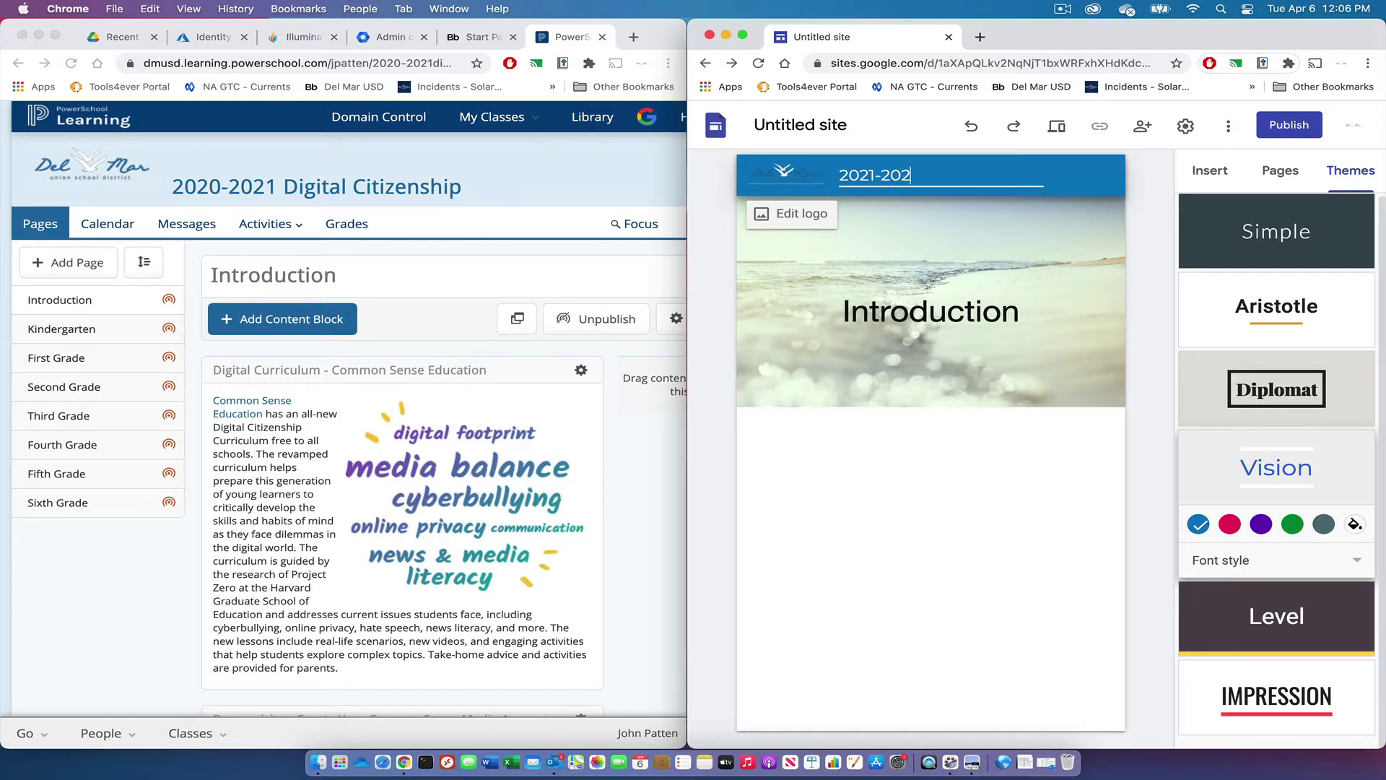
text(2 Digital Citizenship)
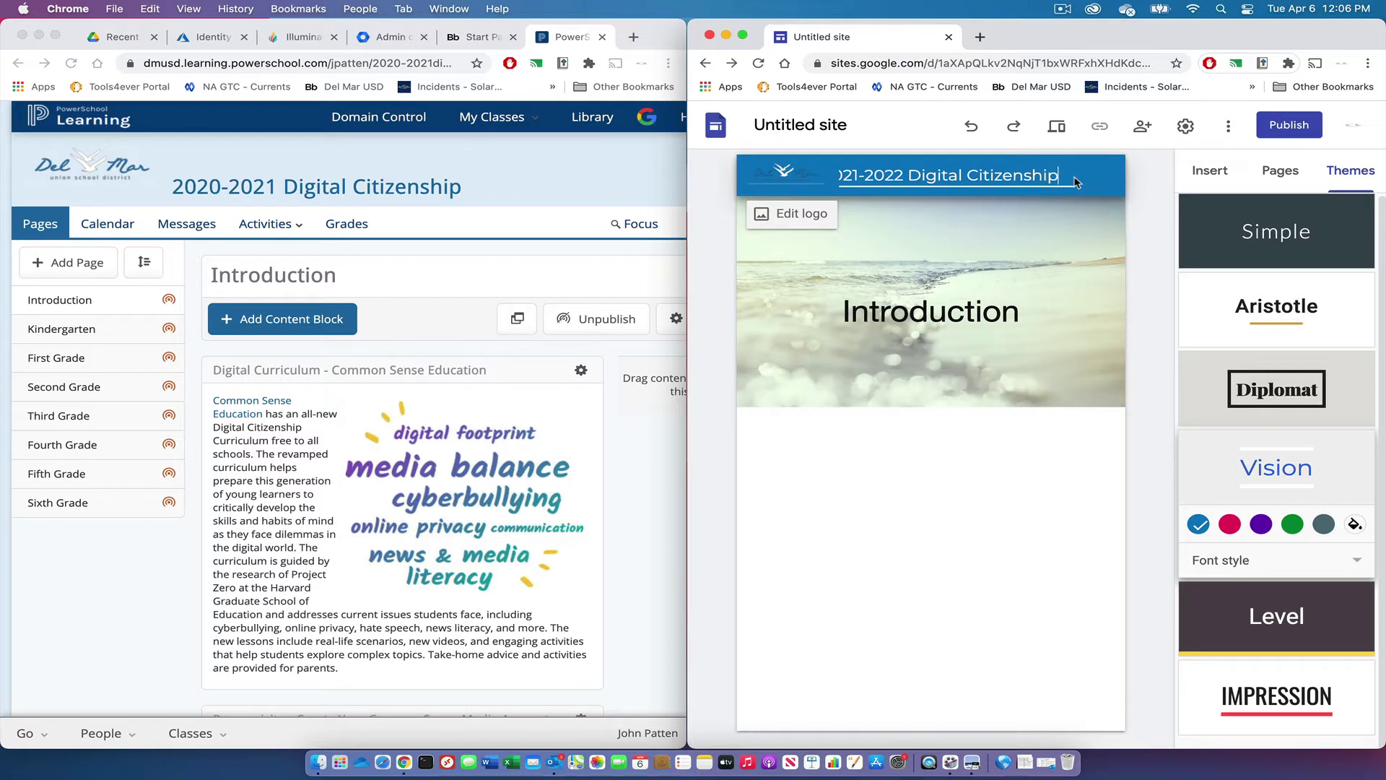
key(Return)
Reselect the whole site name, then widen the Sites browser window
click(1056, 181)
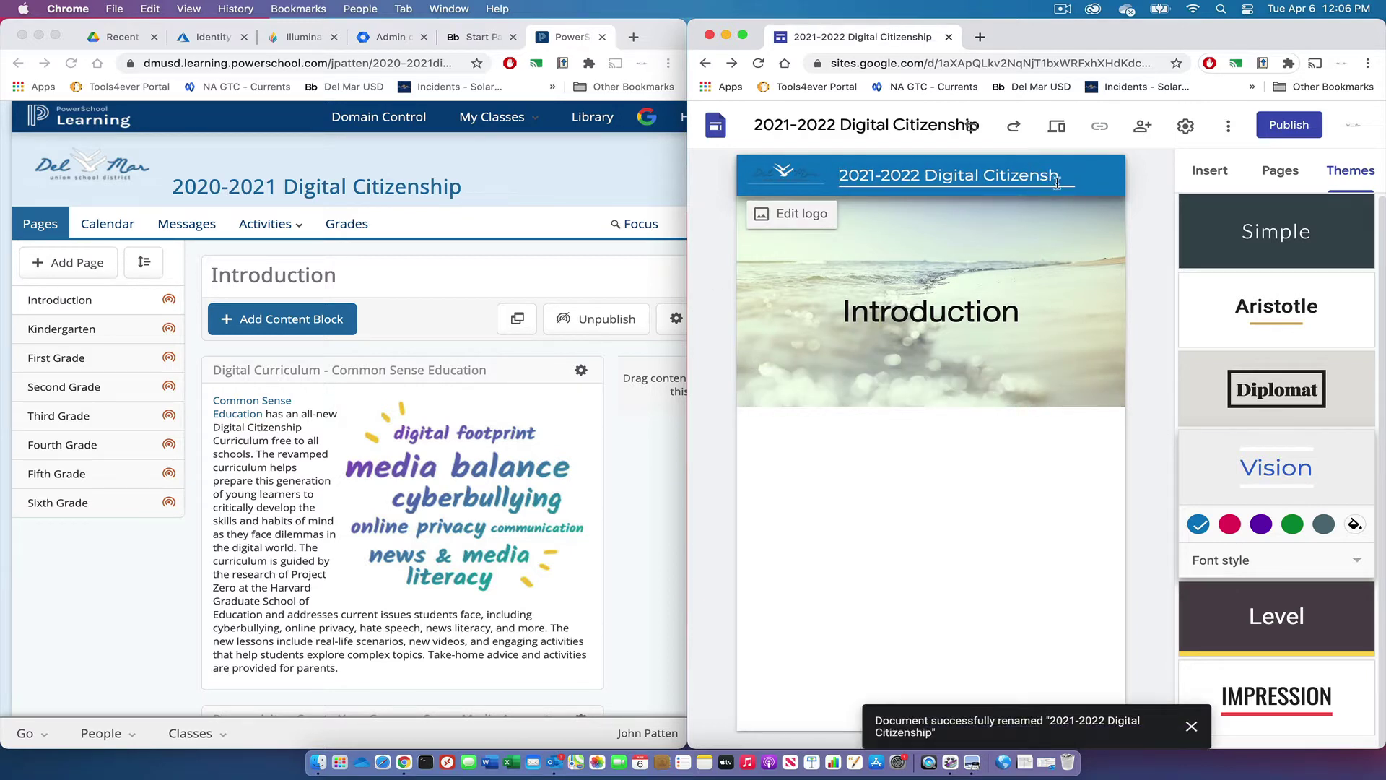
drag(1045, 182, 1062, 192)
click(1018, 179)
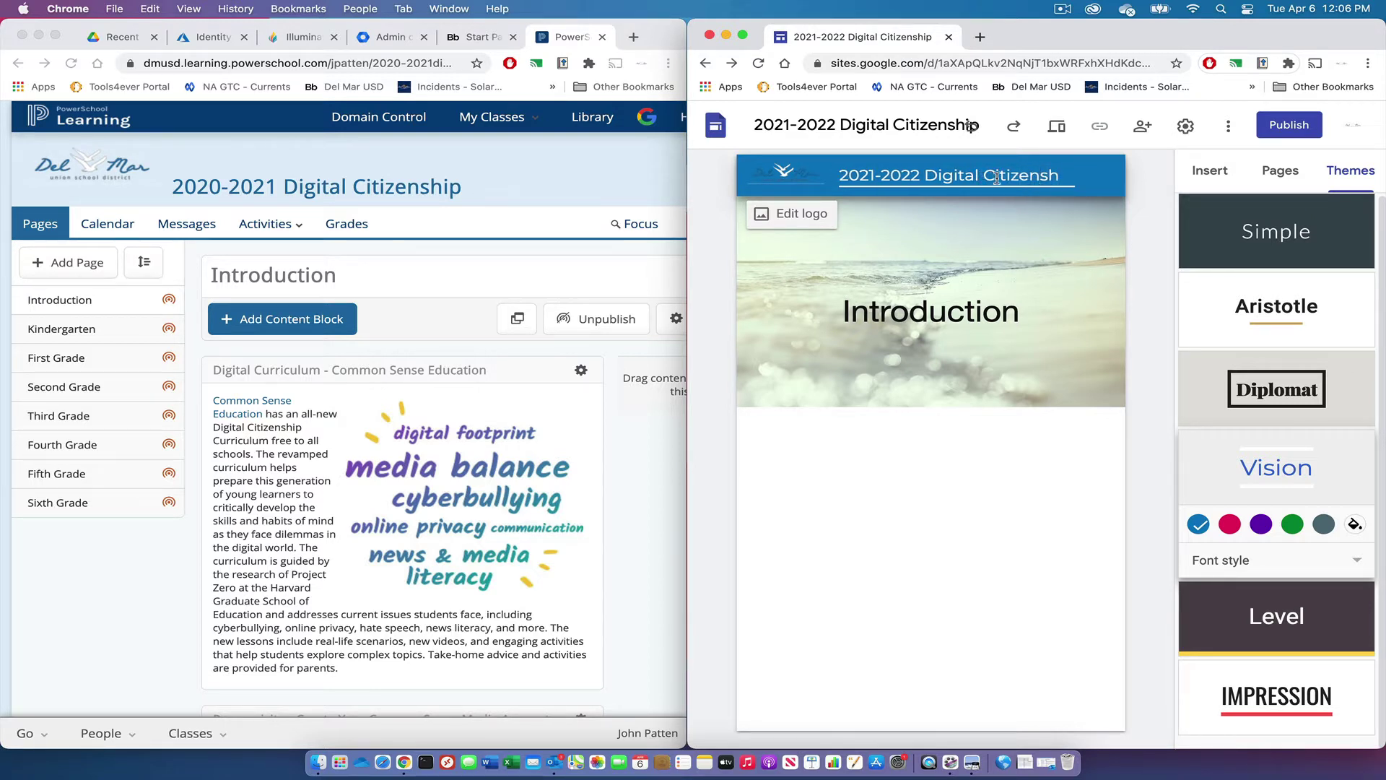
triple_click(997, 178)
right_click(998, 179)
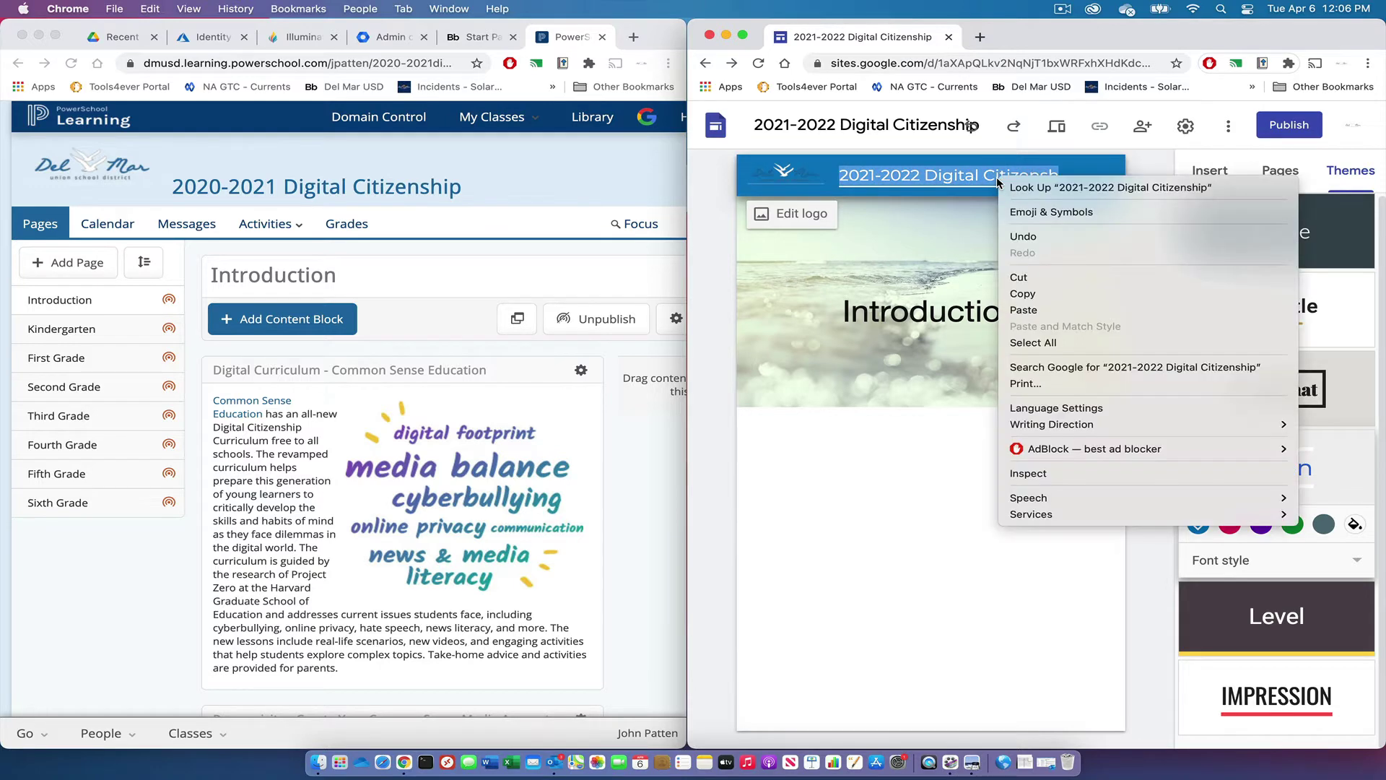
key(Escape)
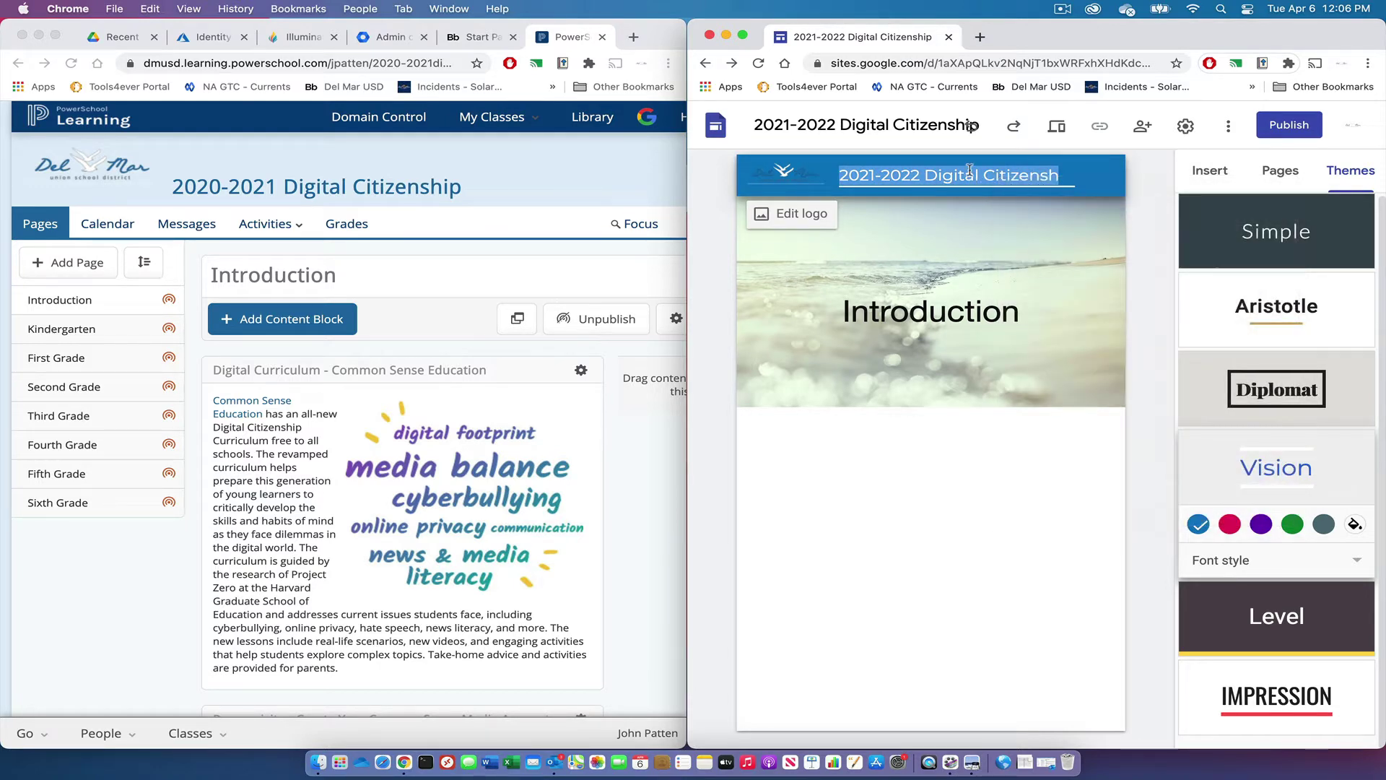
mouse_move(1069, 222)
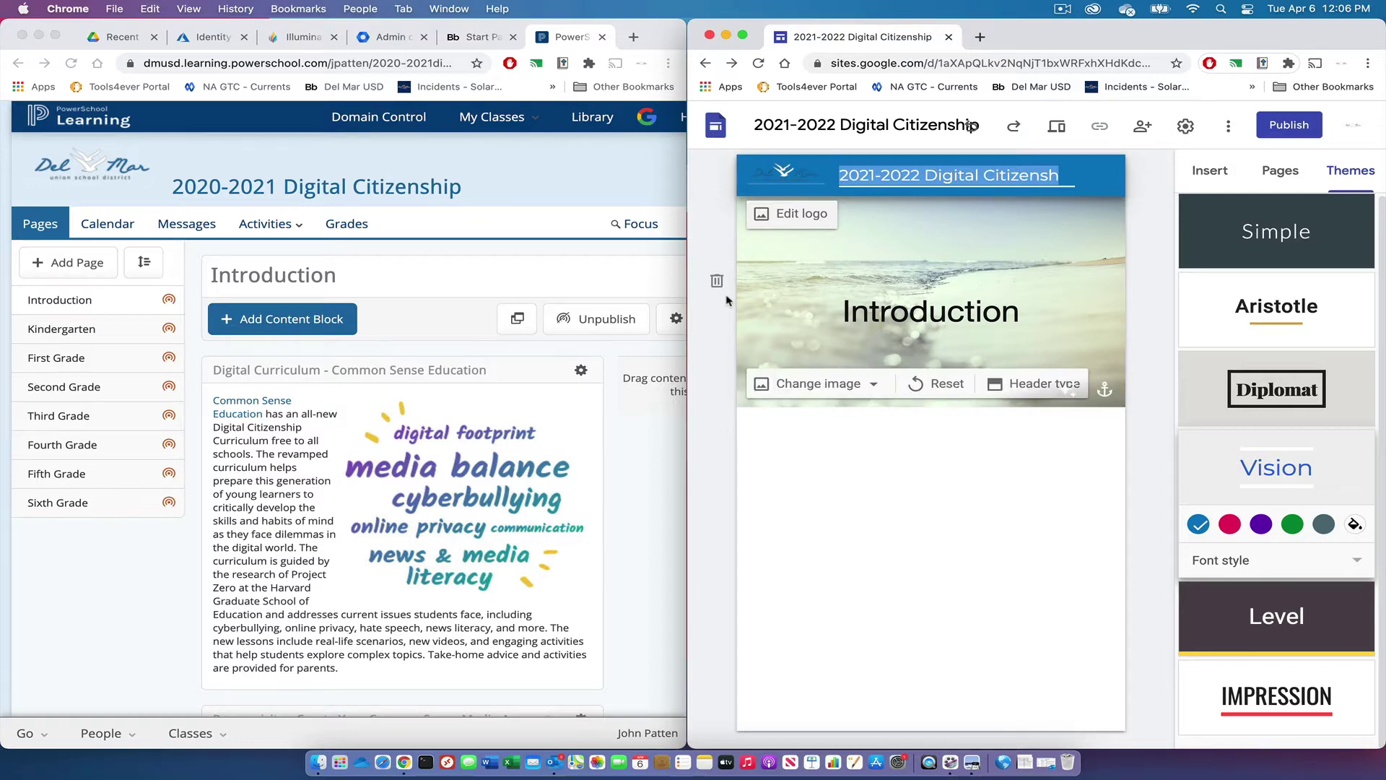
drag(690, 303, 389, 303)
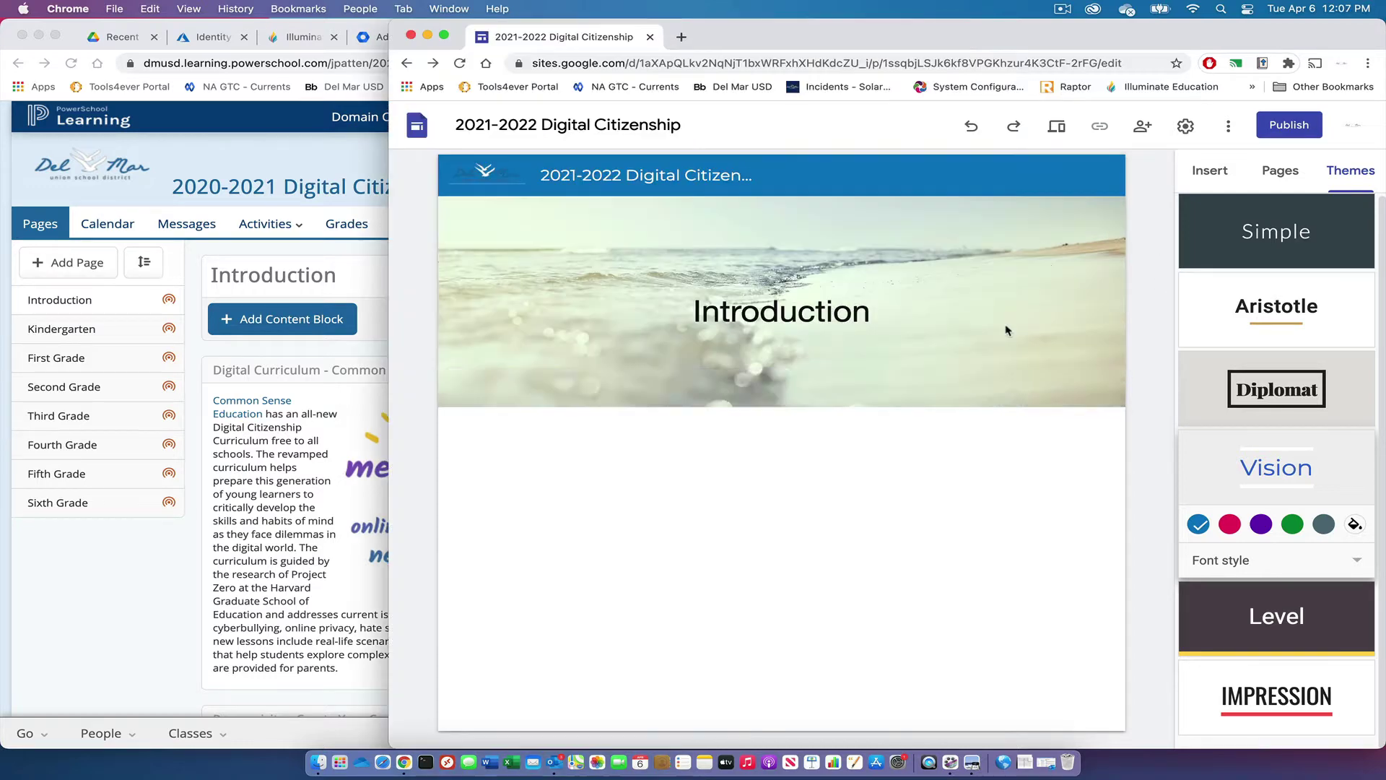
click(1058, 129)
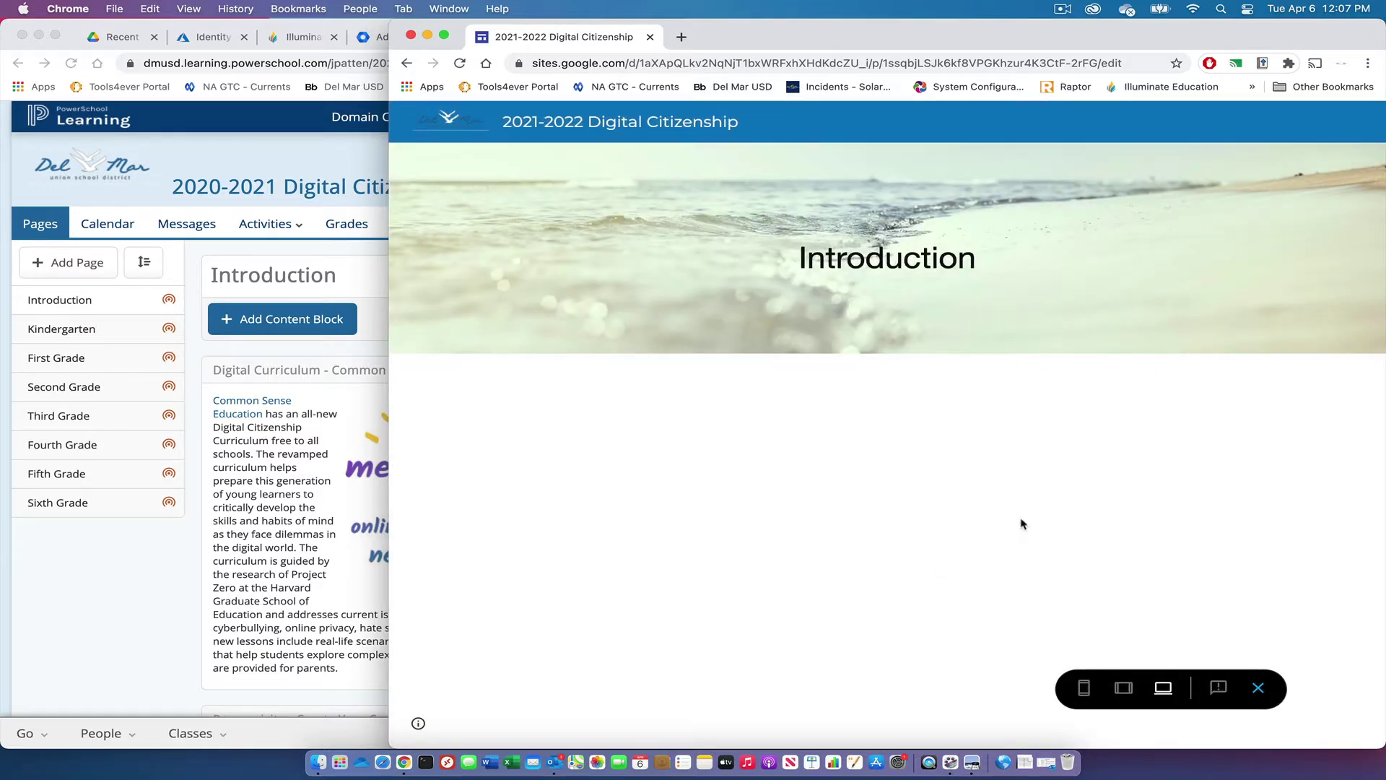
click(1257, 687)
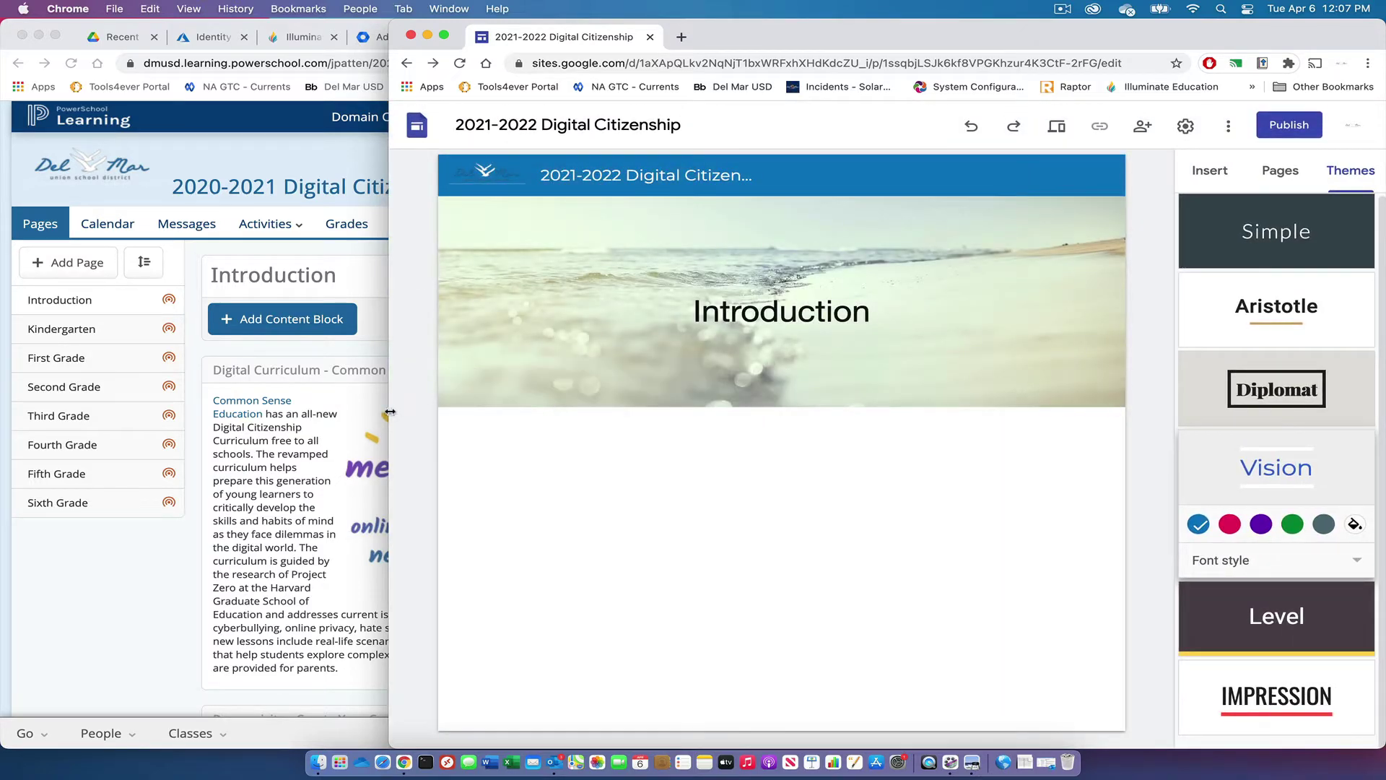
drag(389, 411, 686, 448)
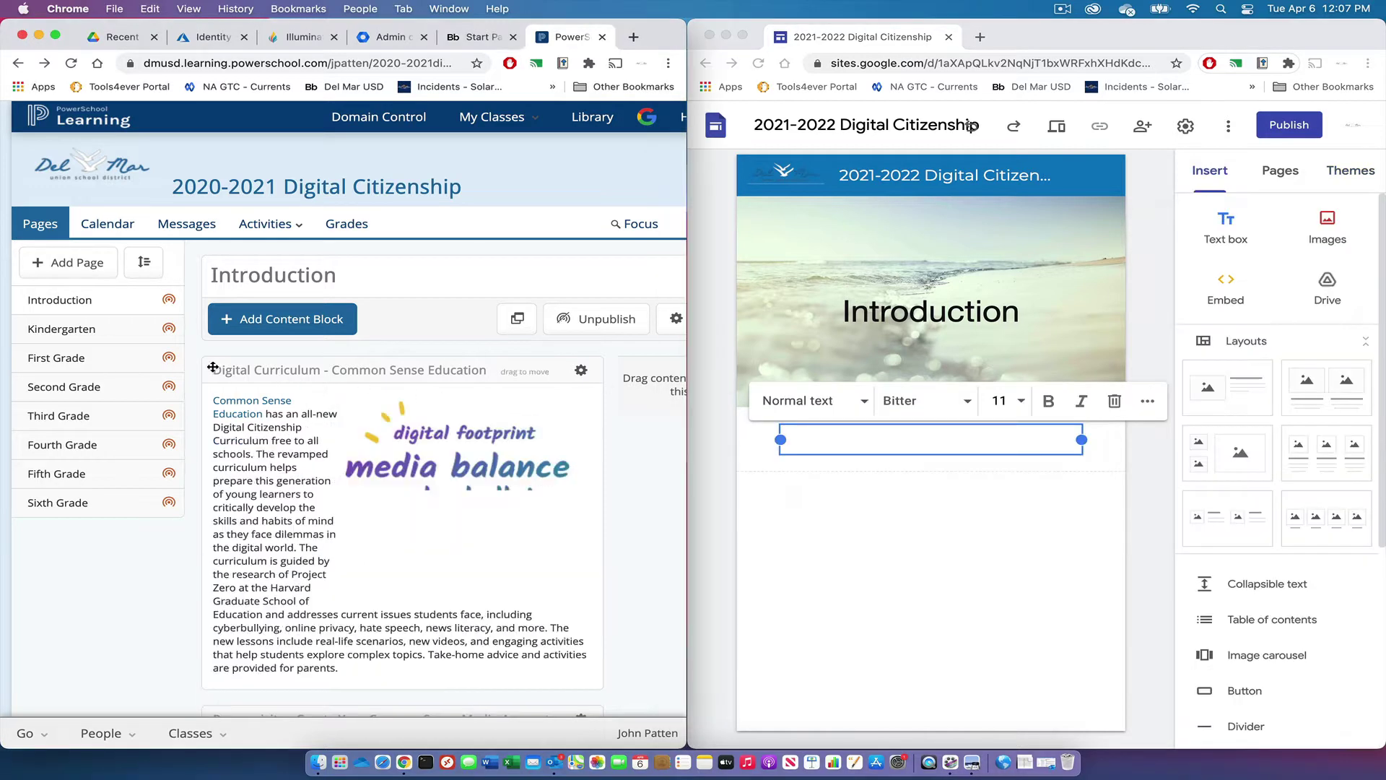
Paste the 'Digital Curriculum - Common Sense Education' title from PowerSchool into the Sites text box
drag(214, 370, 475, 376)
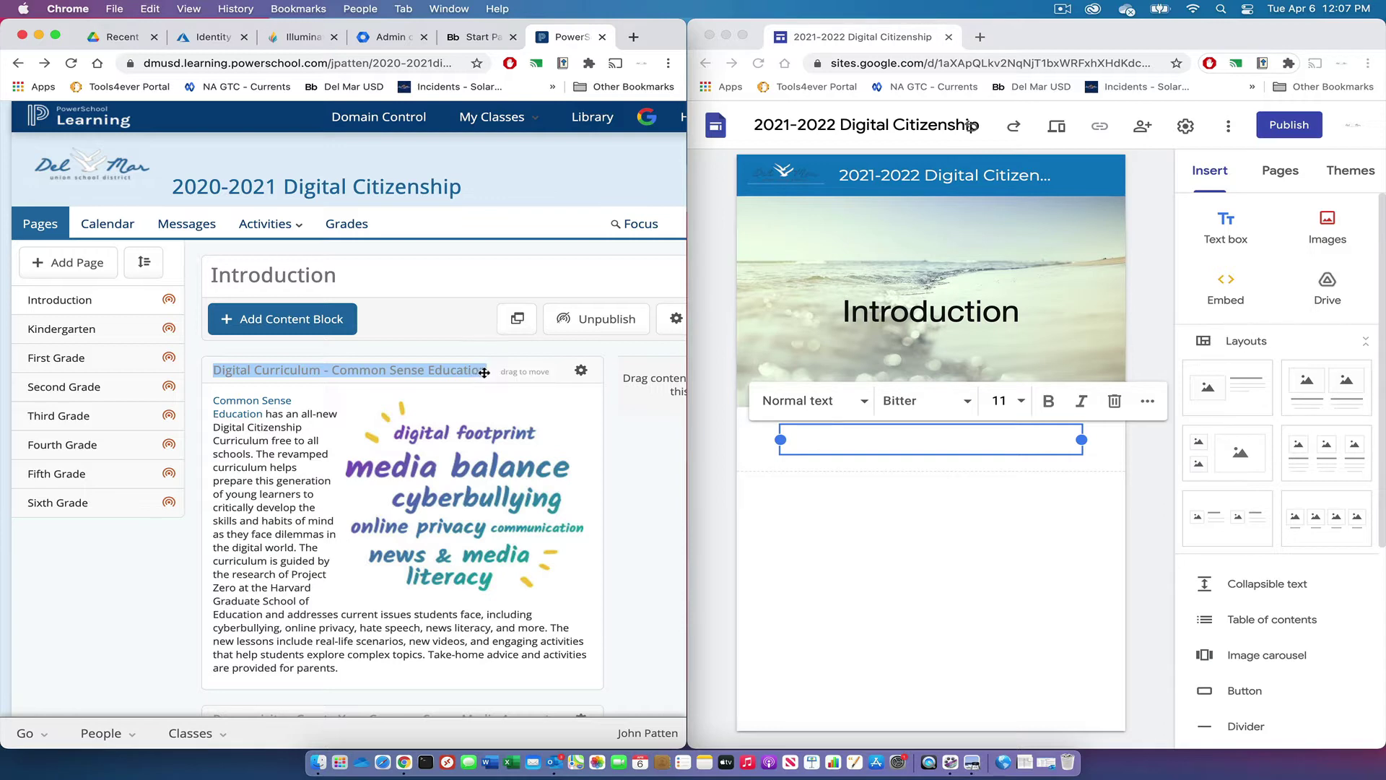
right_click(432, 366)
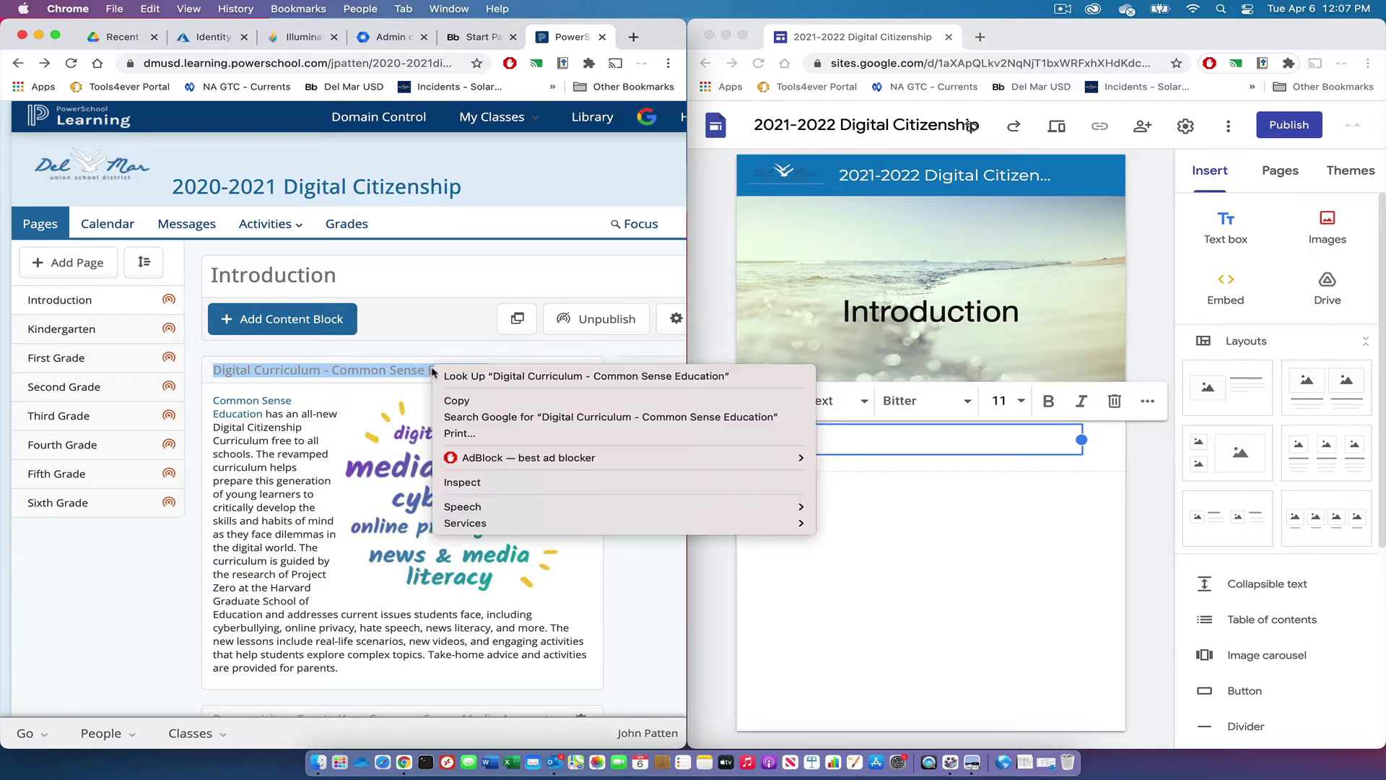
click(446, 408)
click(821, 441)
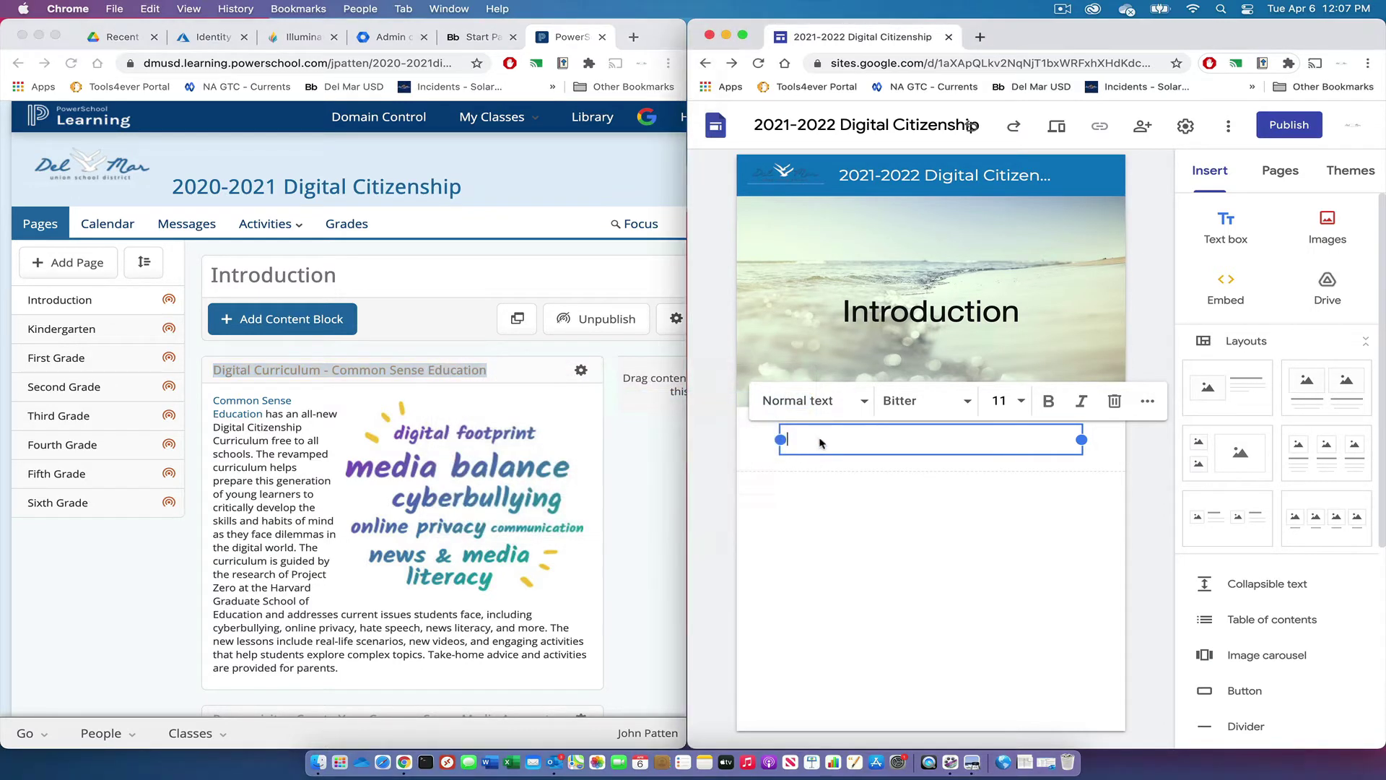
right_click(820, 442)
click(846, 544)
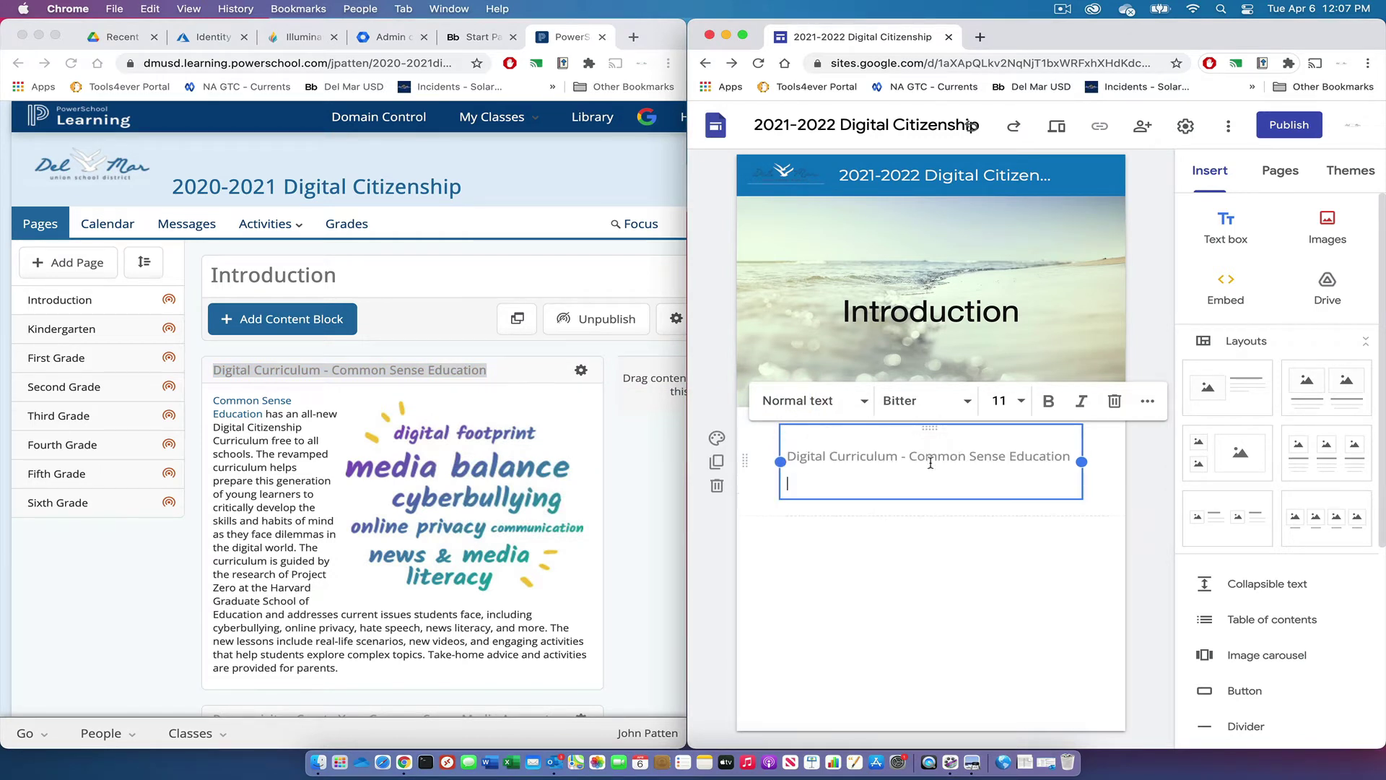
Remove the blank lines around the heading and add a new text box below it
key(BackSpace)
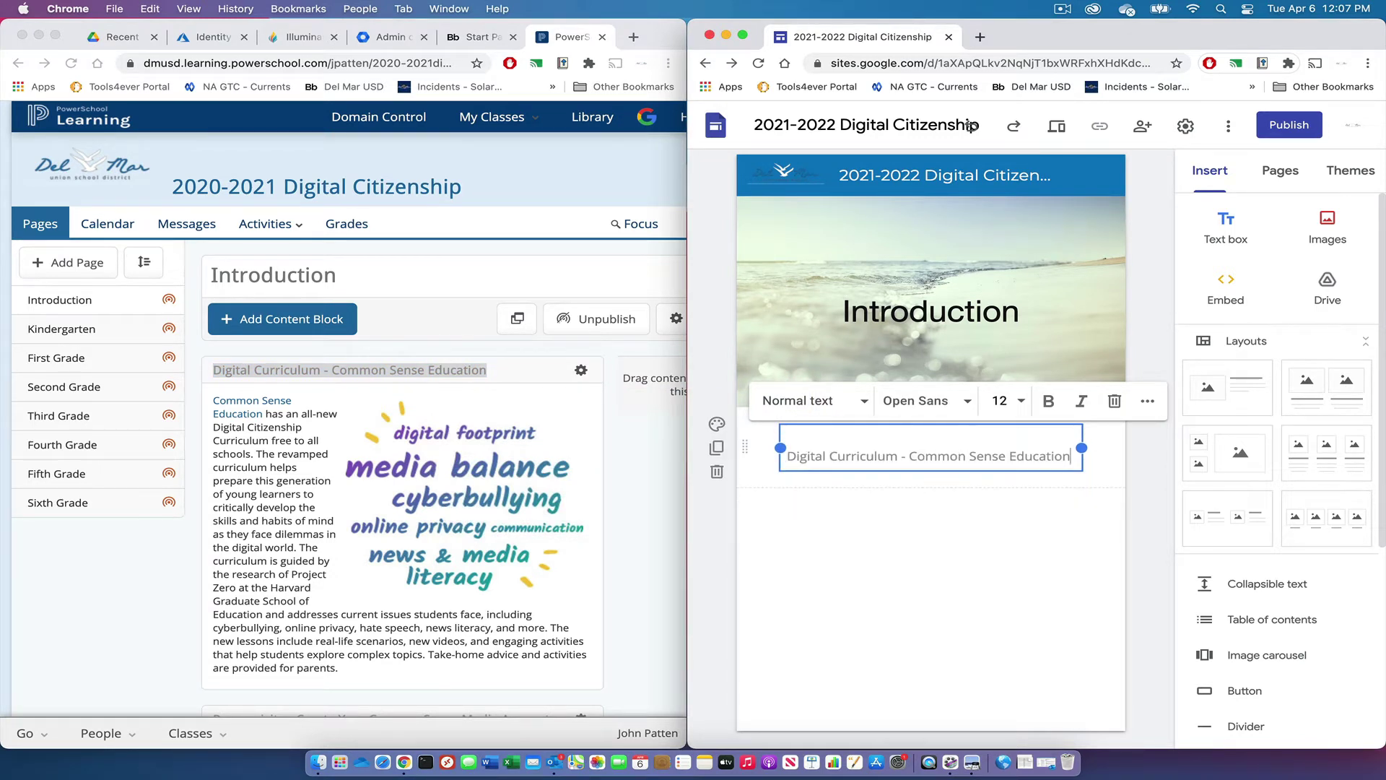
click(797, 439)
click(788, 456)
key(BackSpace)
click(789, 503)
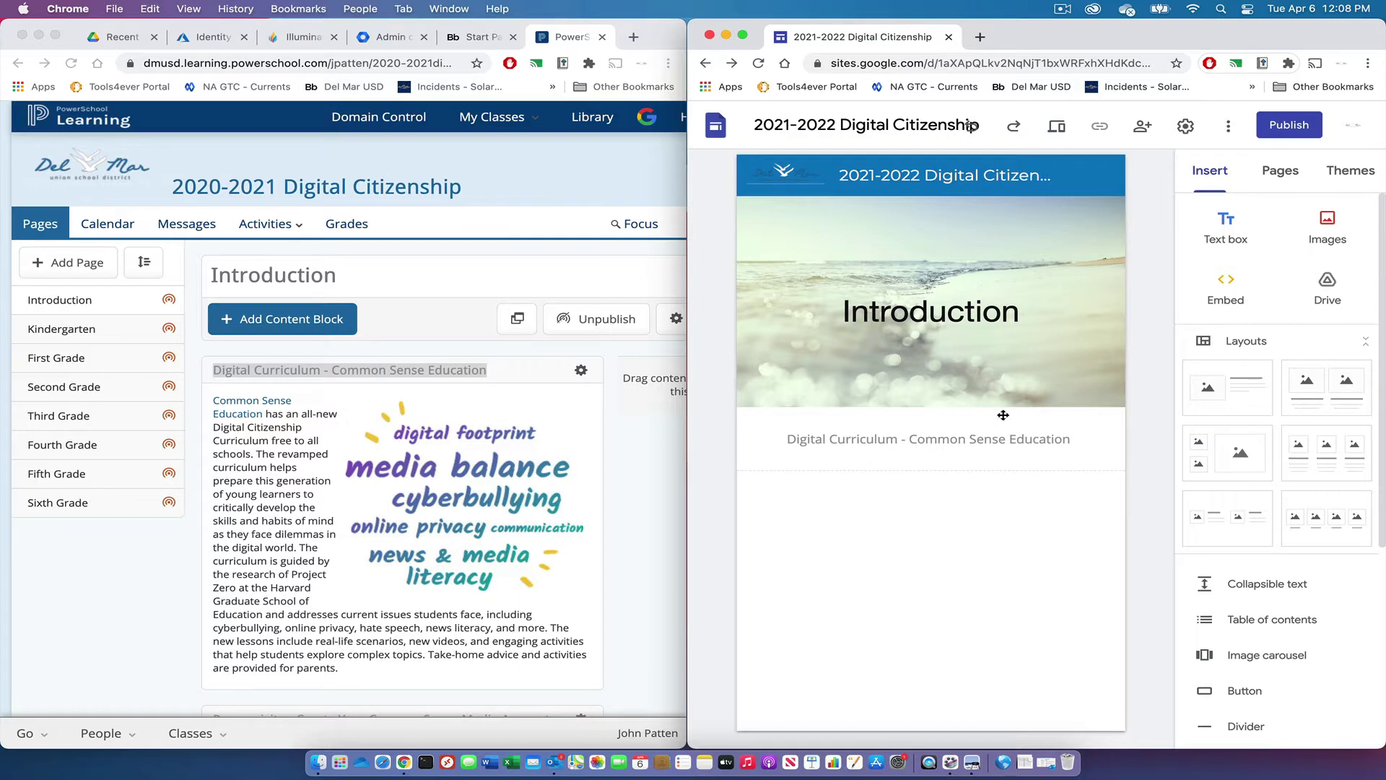
click(1230, 226)
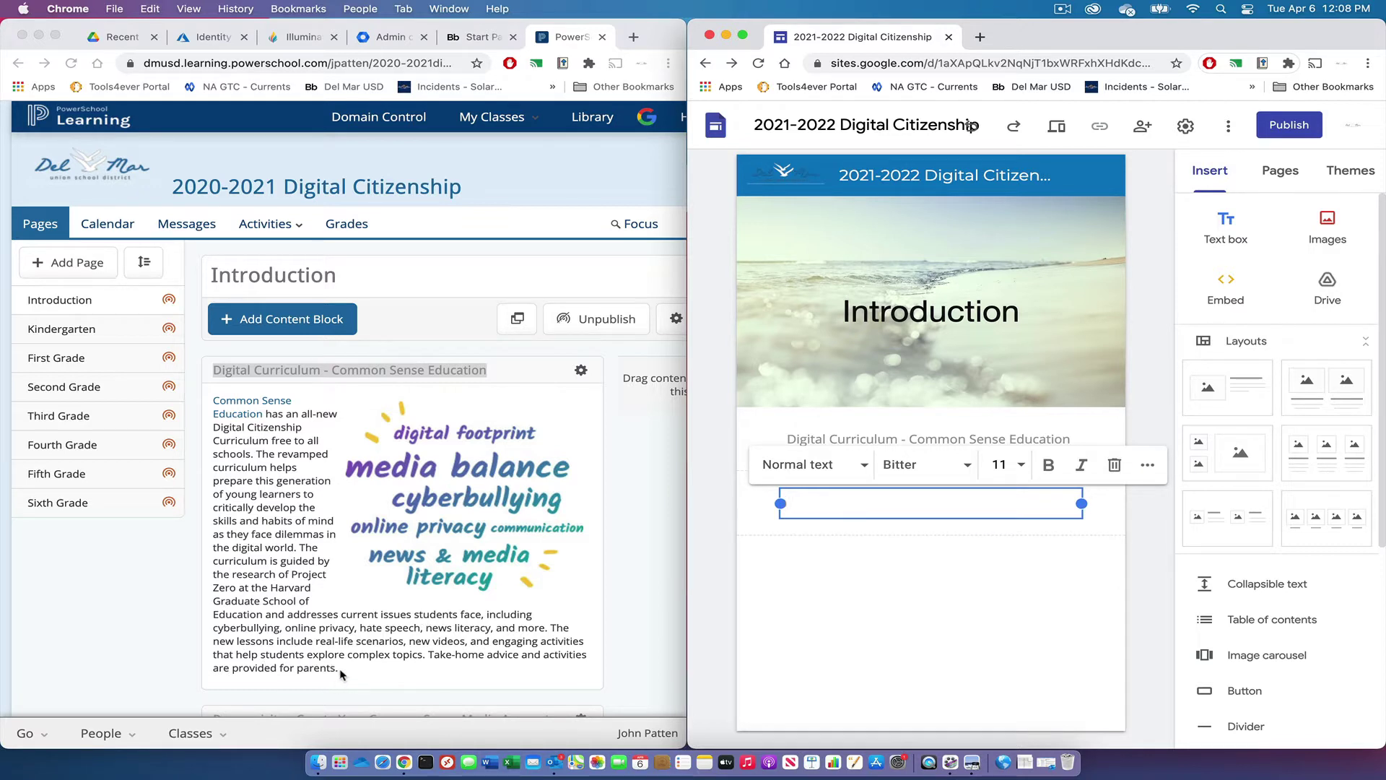
Paste the PowerSchool Common Sense Education description paragraph into the new text box
key(super+grave)
drag(342, 673, 211, 400)
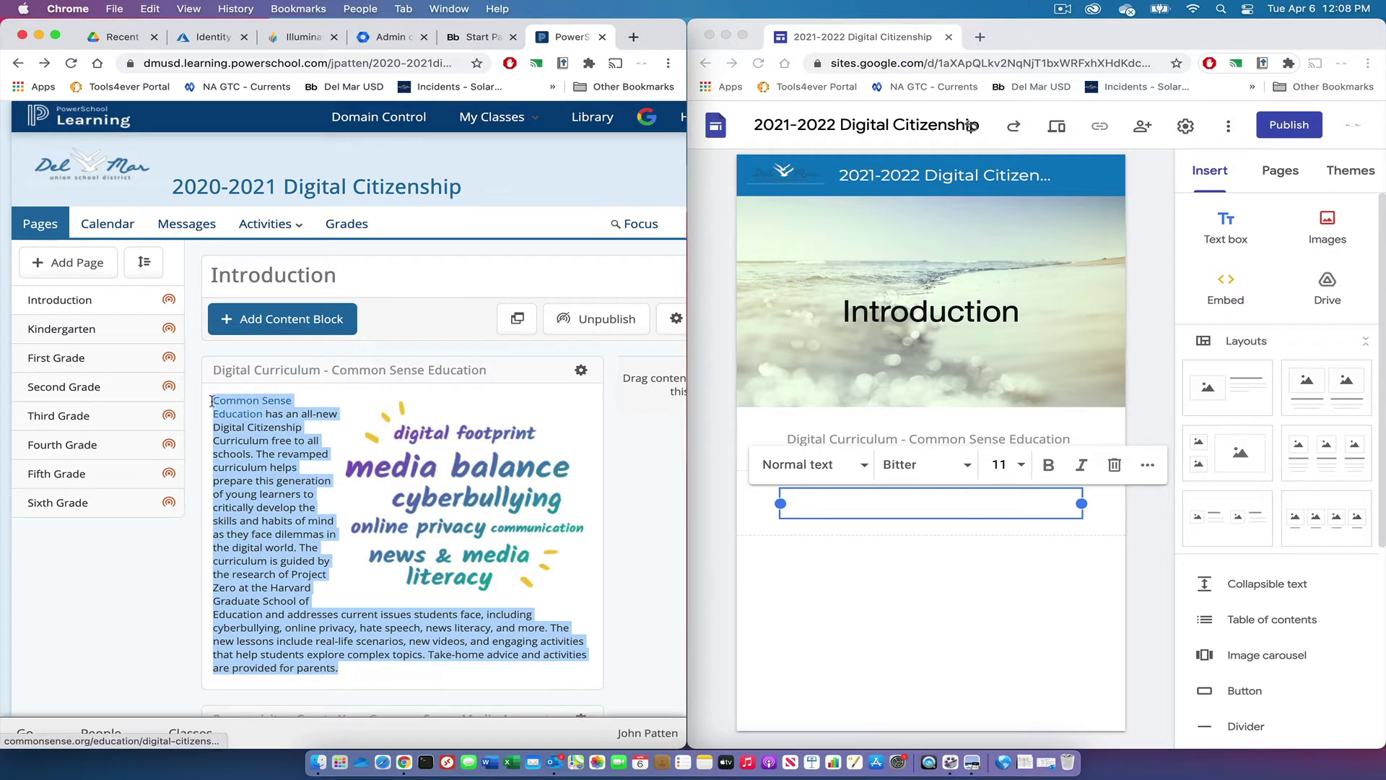
right_click(251, 509)
click(276, 537)
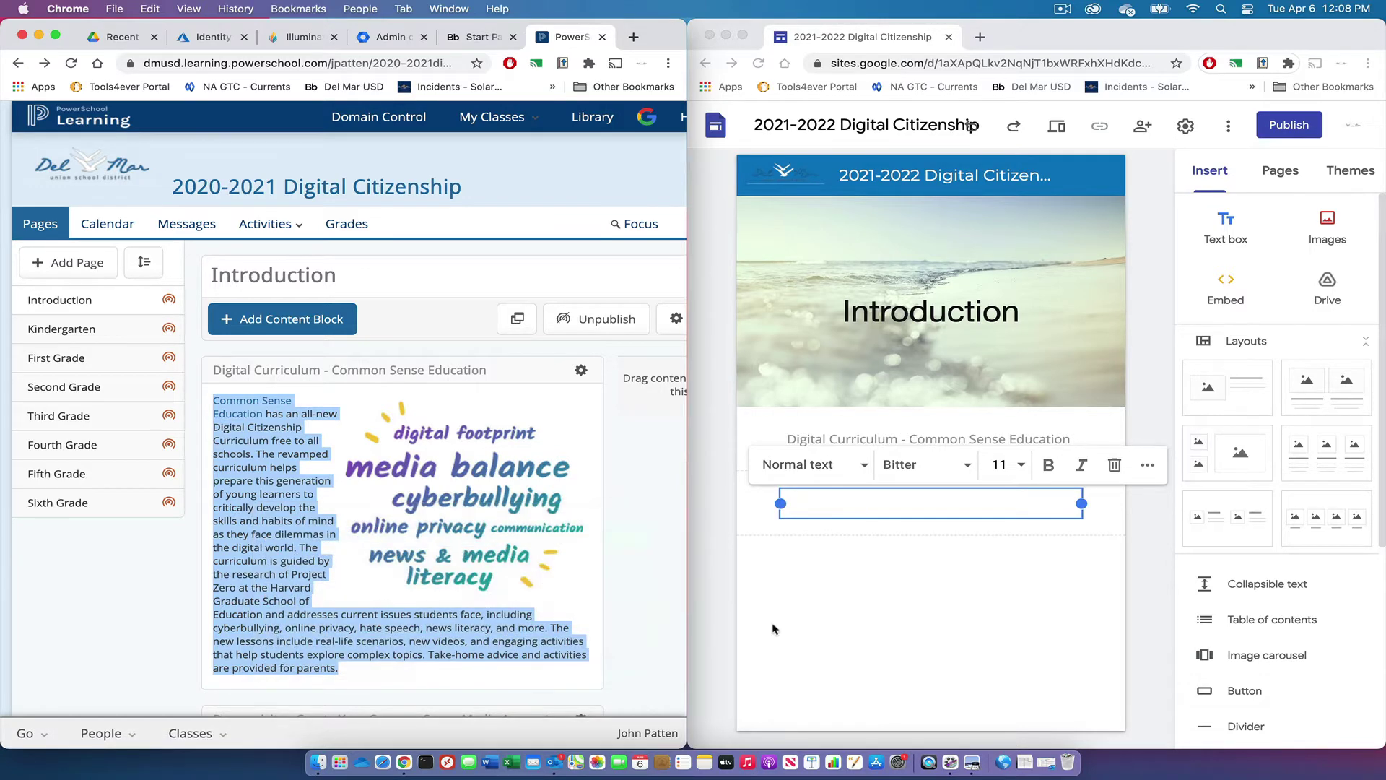
click(838, 505)
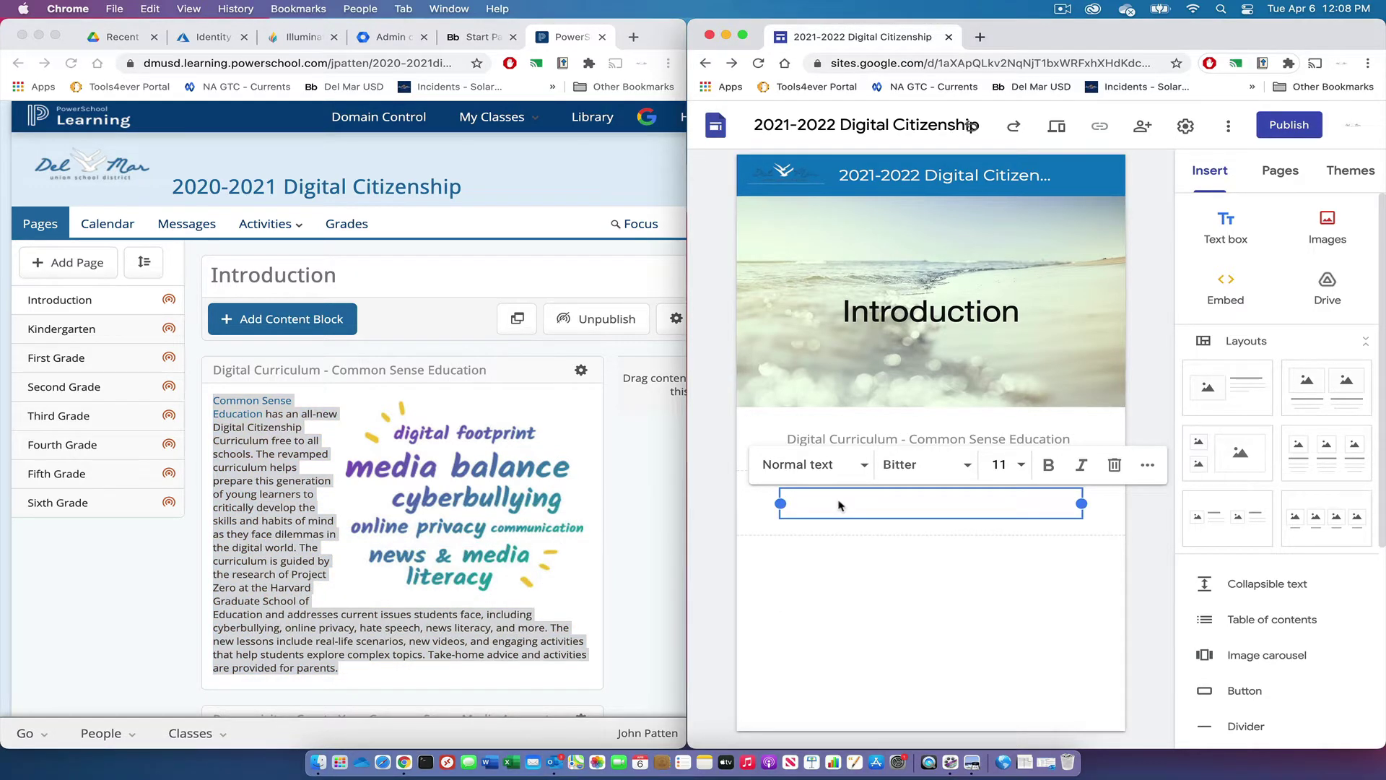
key(super+v)
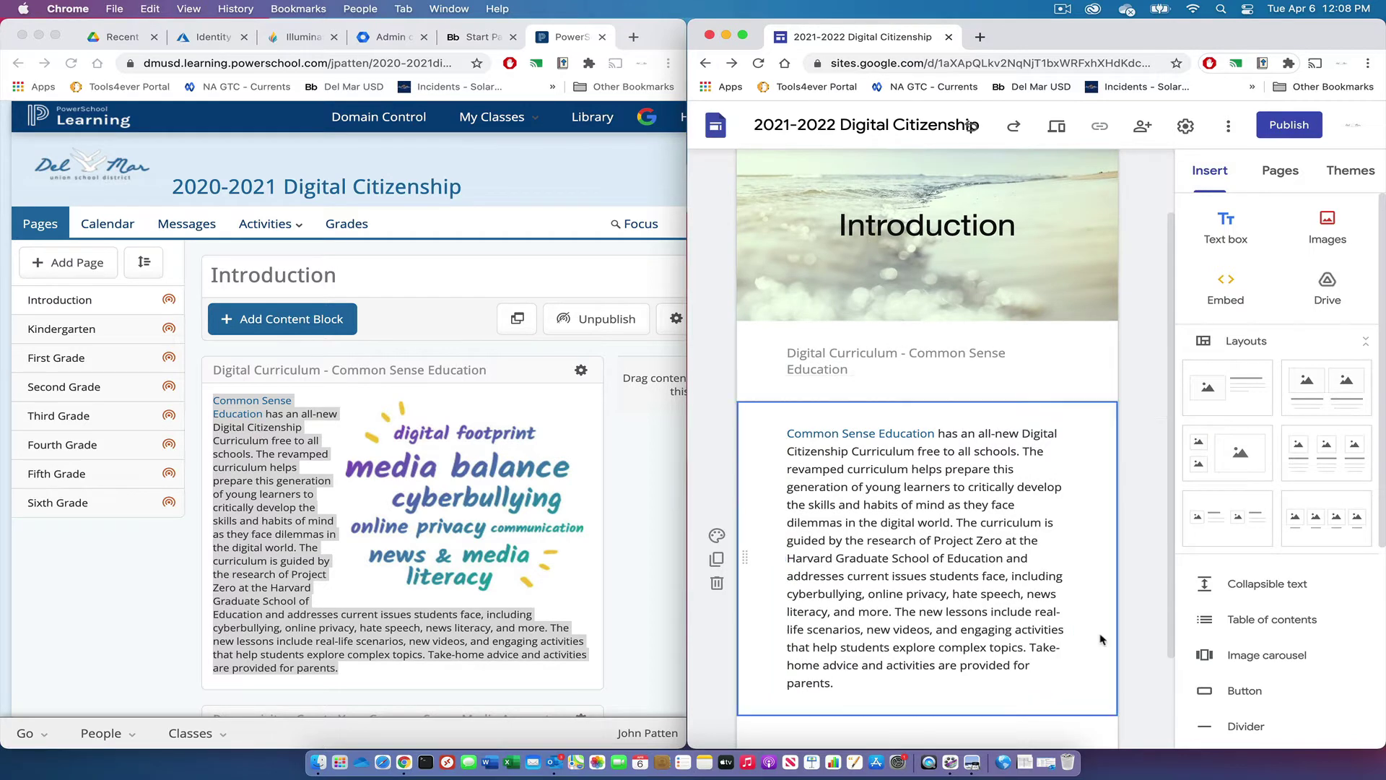
scroll(1033, 288, up, 2)
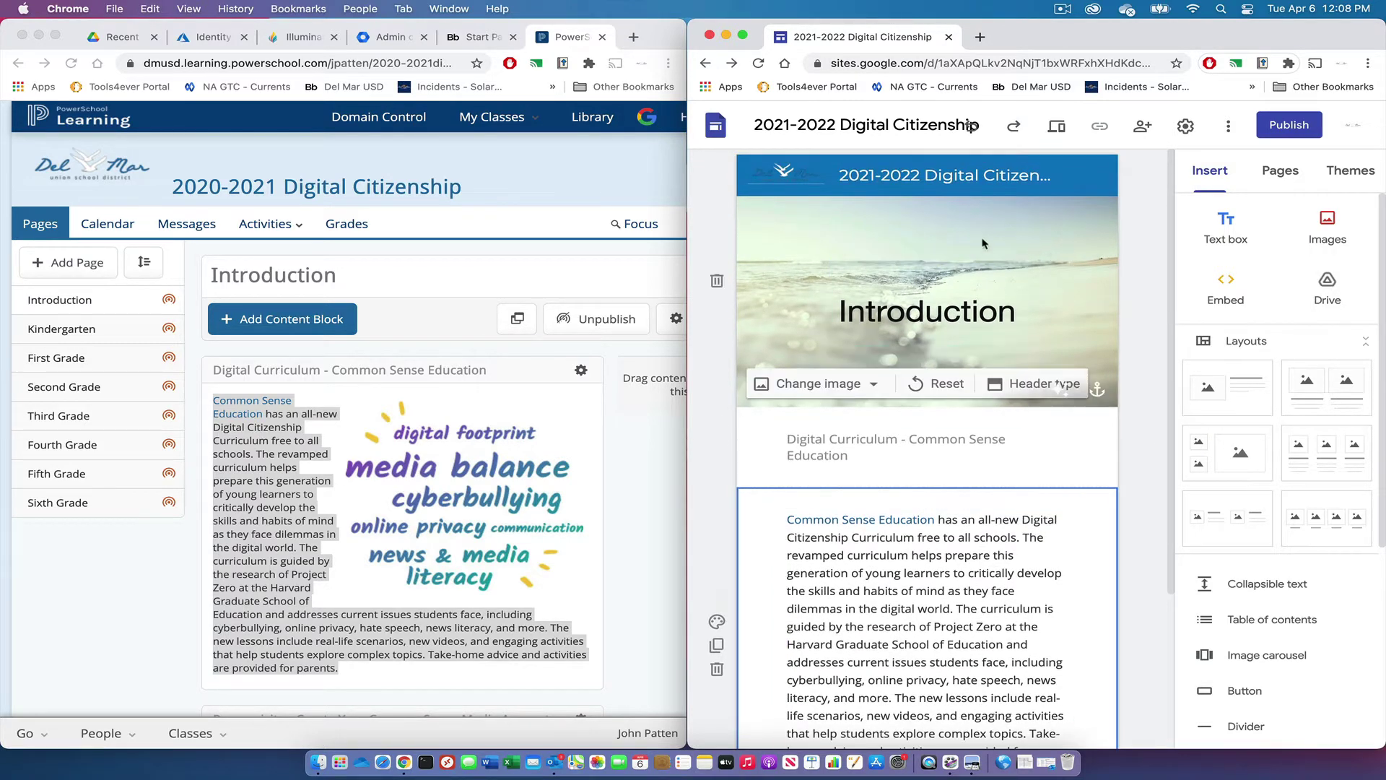
scroll(902, 433, down, 2)
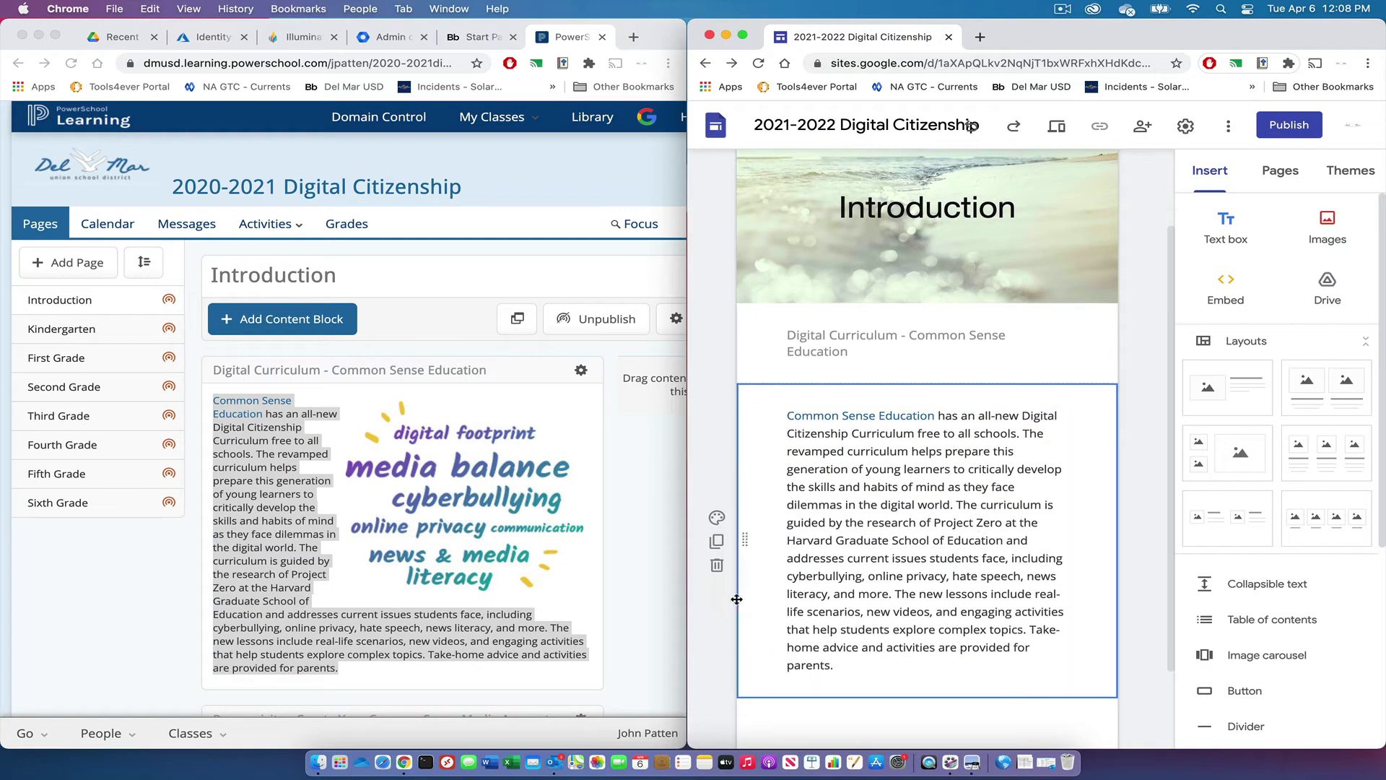
click(716, 517)
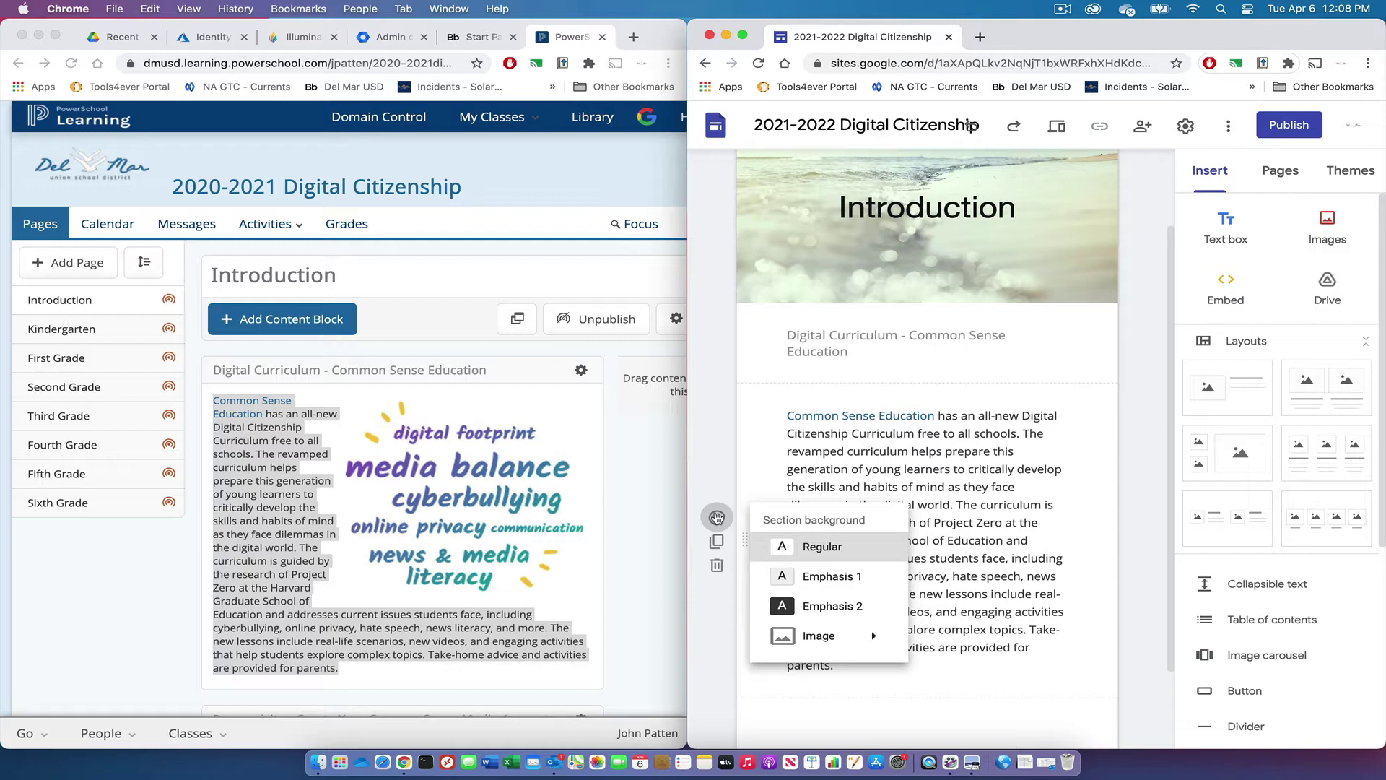
Keep the Regular section background and screenshot a small sample of the blue header bar
click(820, 548)
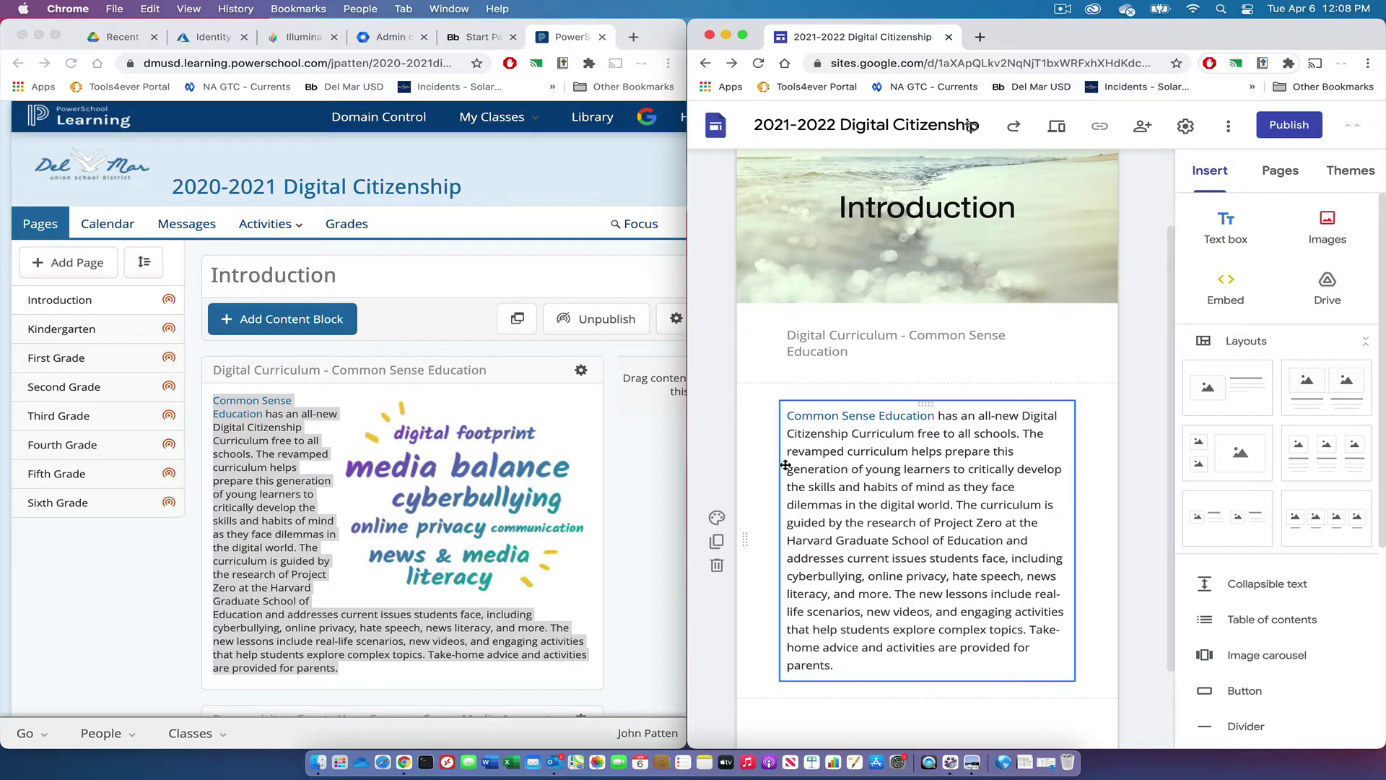
scroll(1046, 239, up, 3)
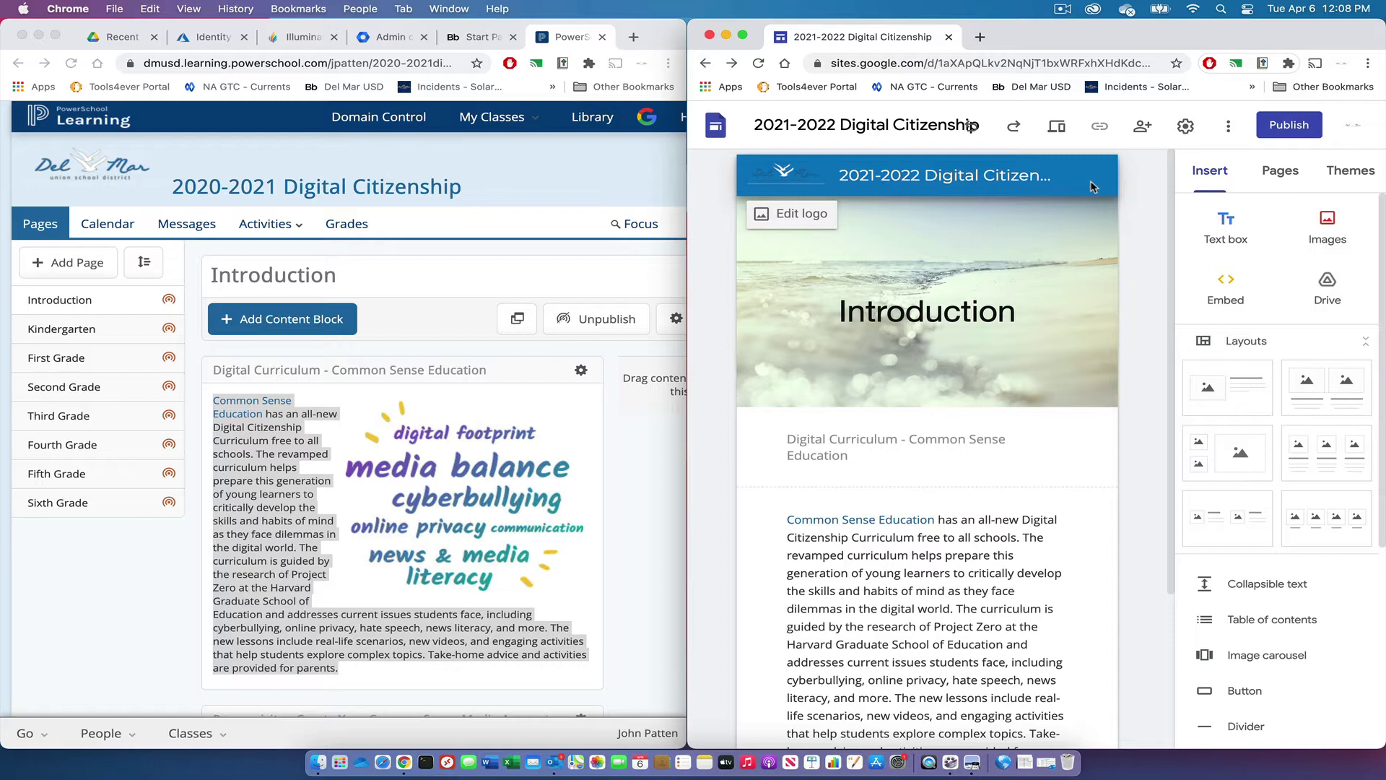
key(super+shift+4)
drag(1086, 165, 1101, 186)
drag(1102, 185, 1103, 186)
click(972, 763)
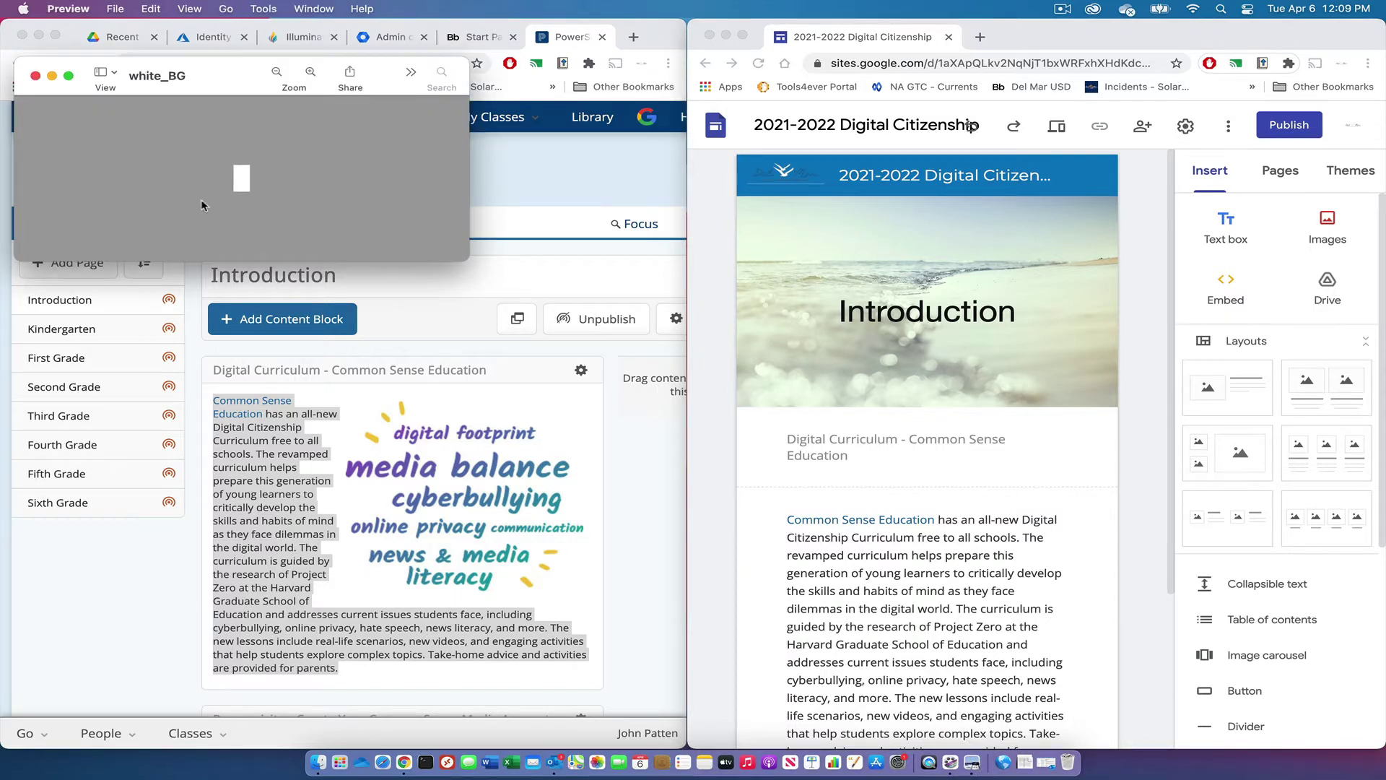
Make a new Preview image from the clipboard sample and save it as blue_bg.jpg
click(114, 7)
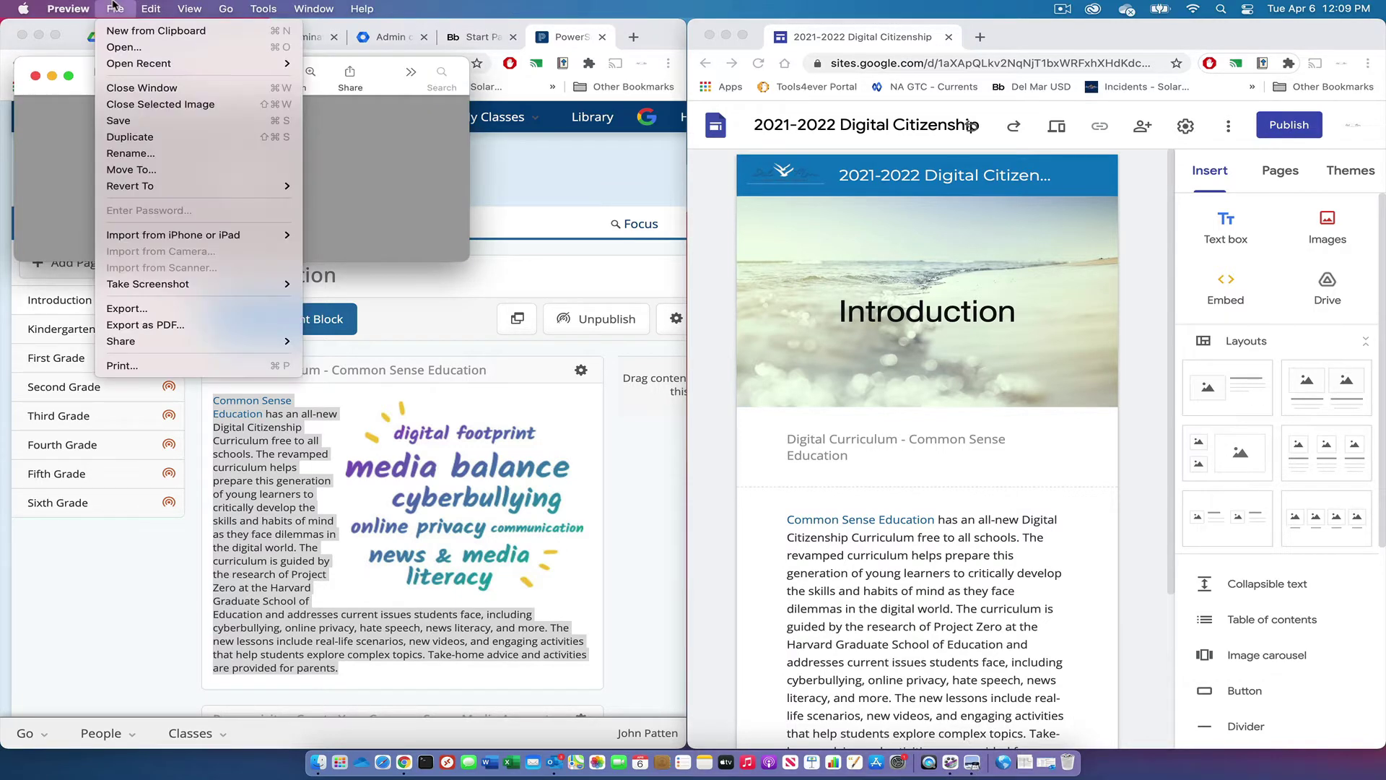
click(137, 36)
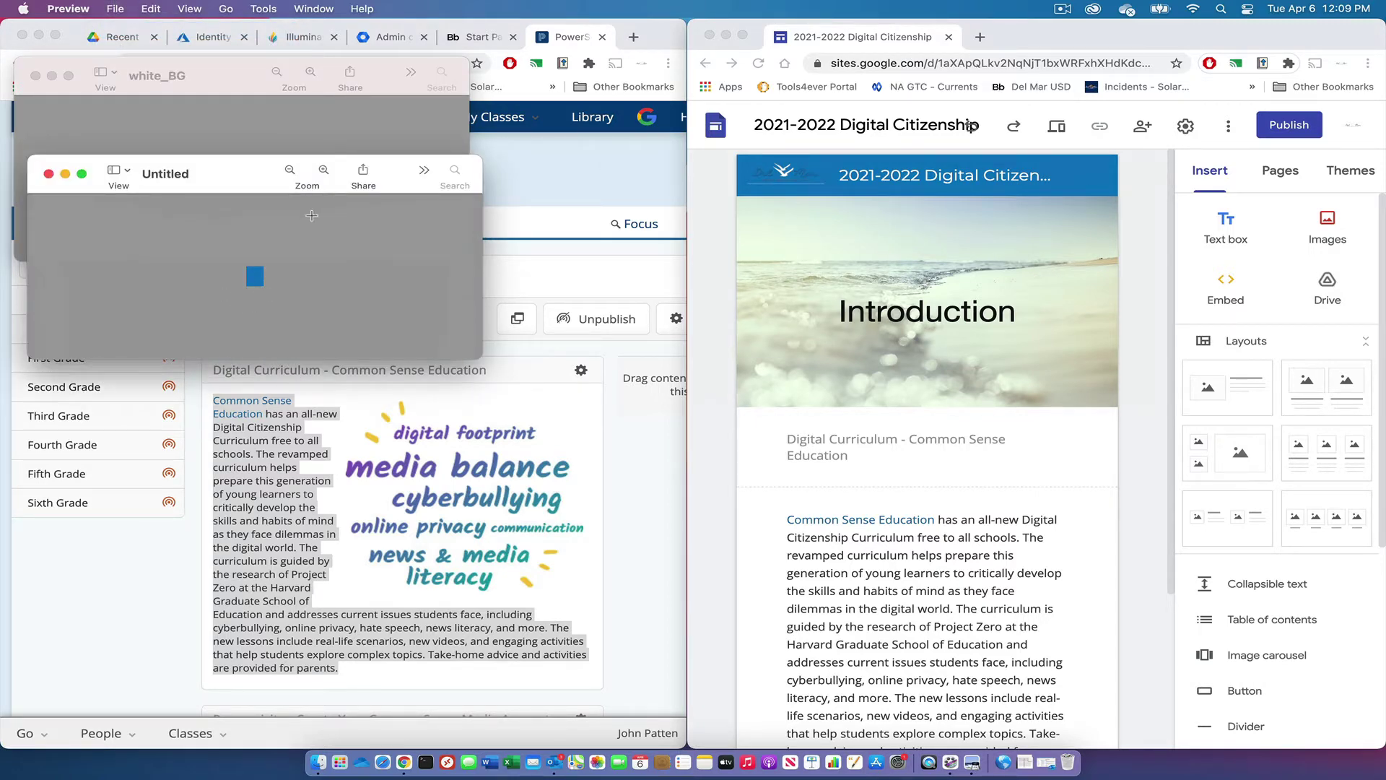
click(115, 7)
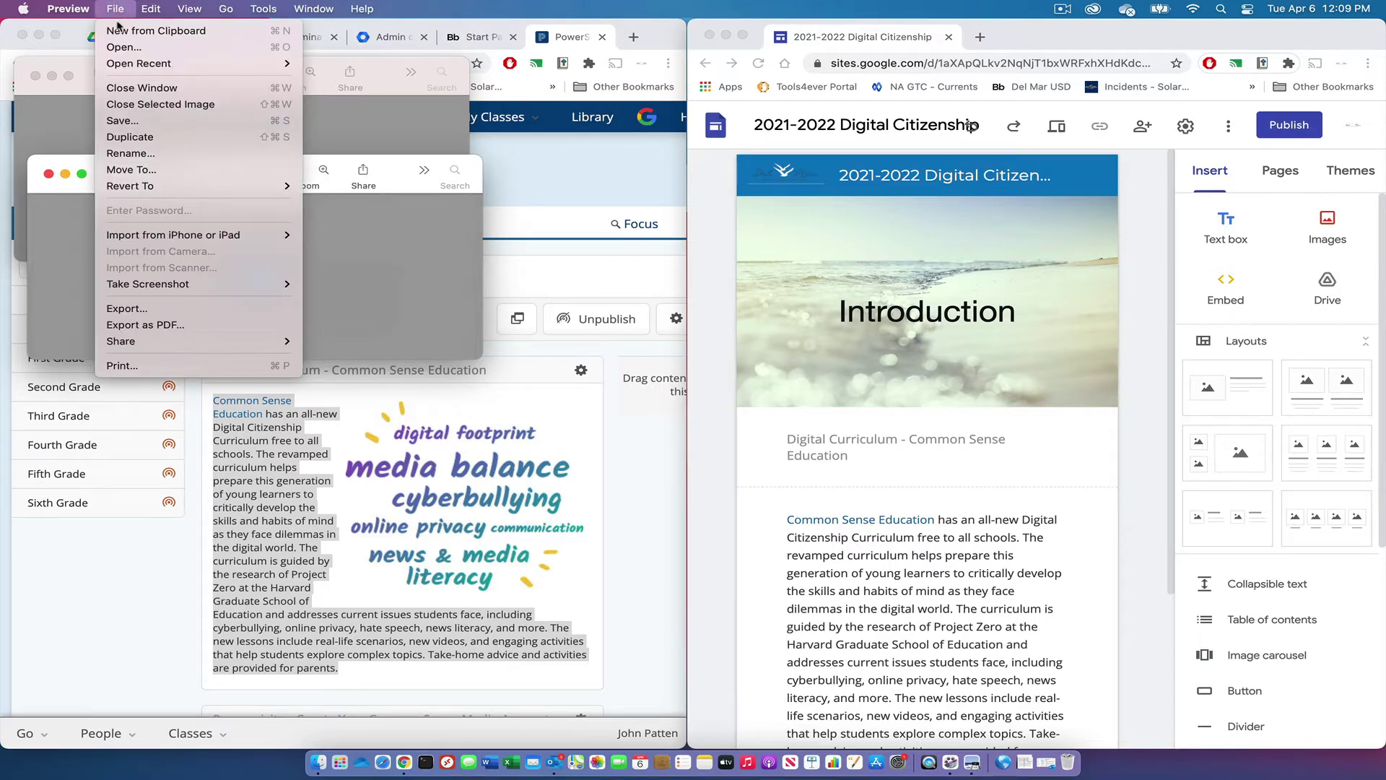
click(121, 121)
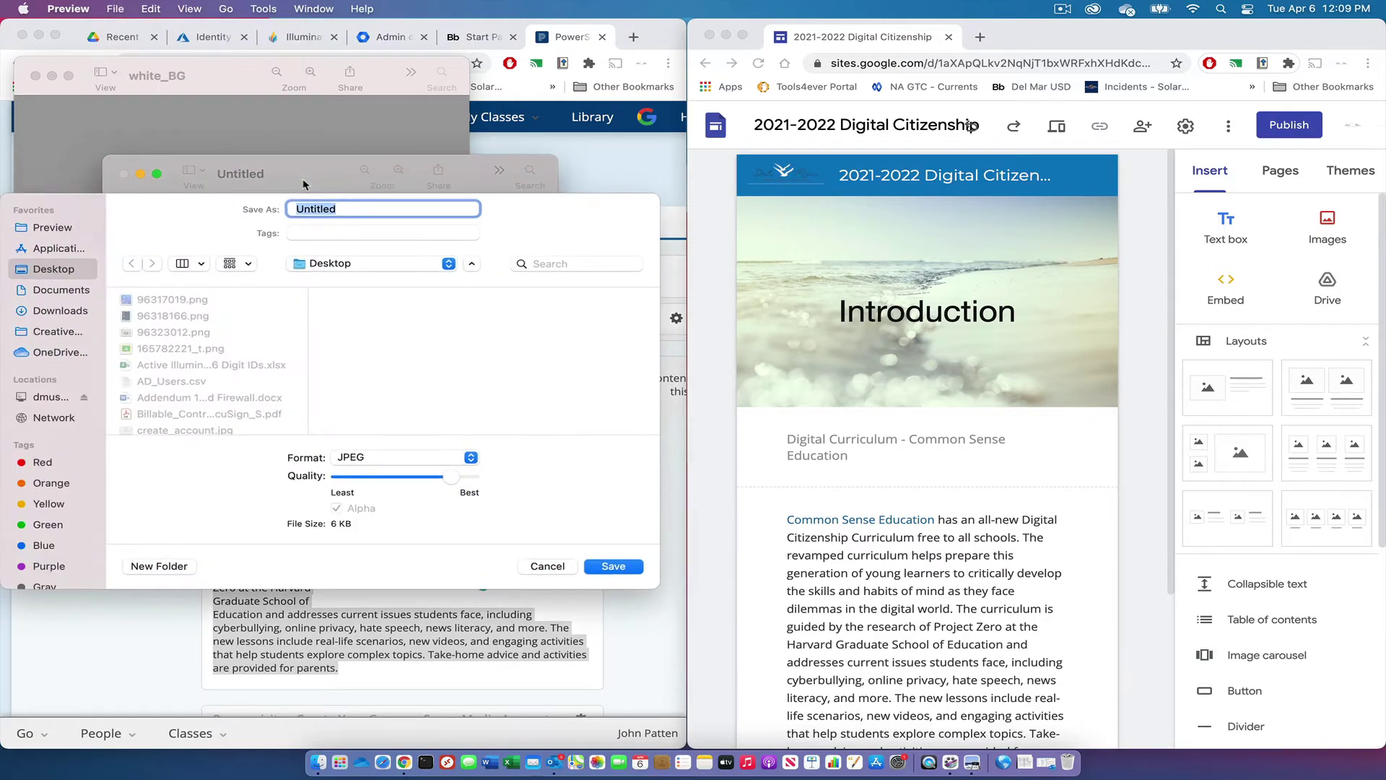
text(blue_bg.jpg)
click(605, 571)
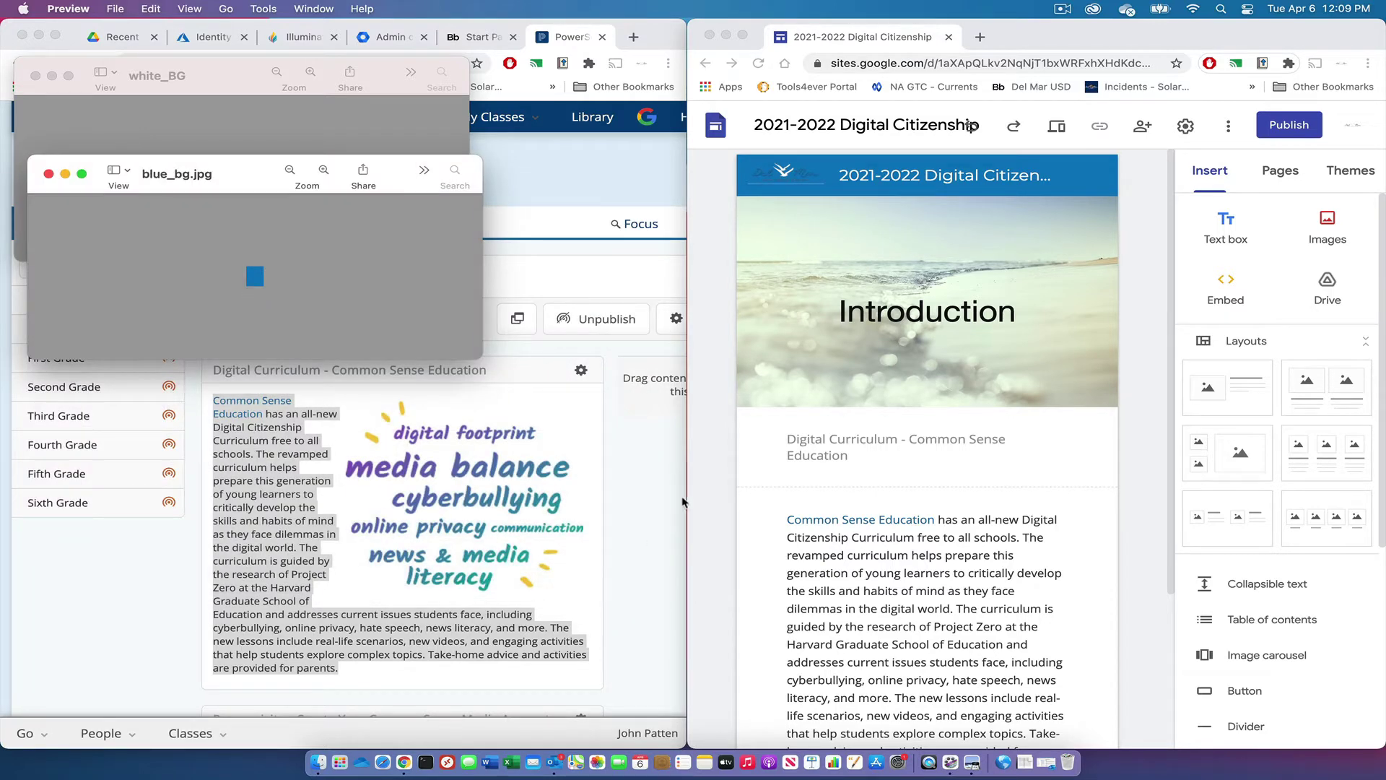
click(718, 459)
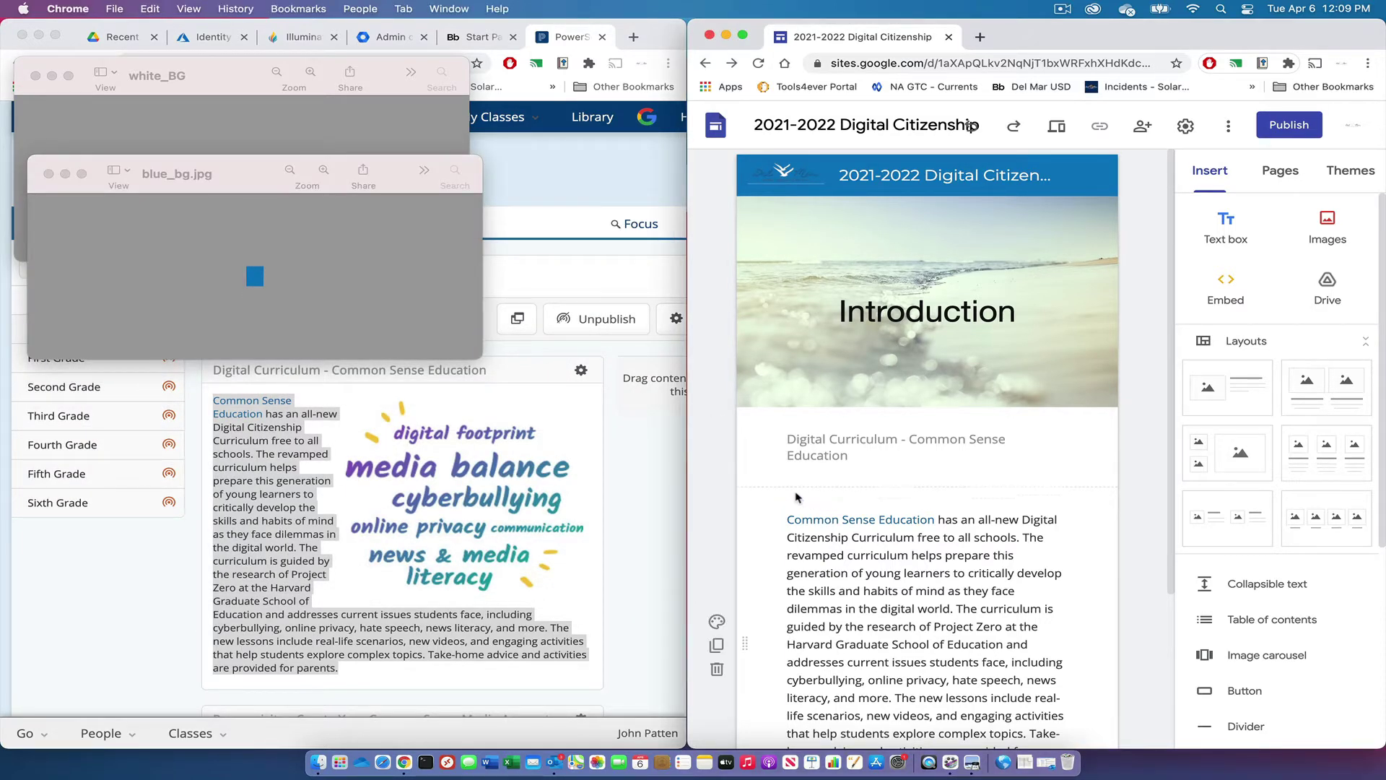
Set the Common Sense Education section's background to the uploaded blue_bg.jpg image
scroll(815, 508, down, 3)
scroll(796, 493, down, 1)
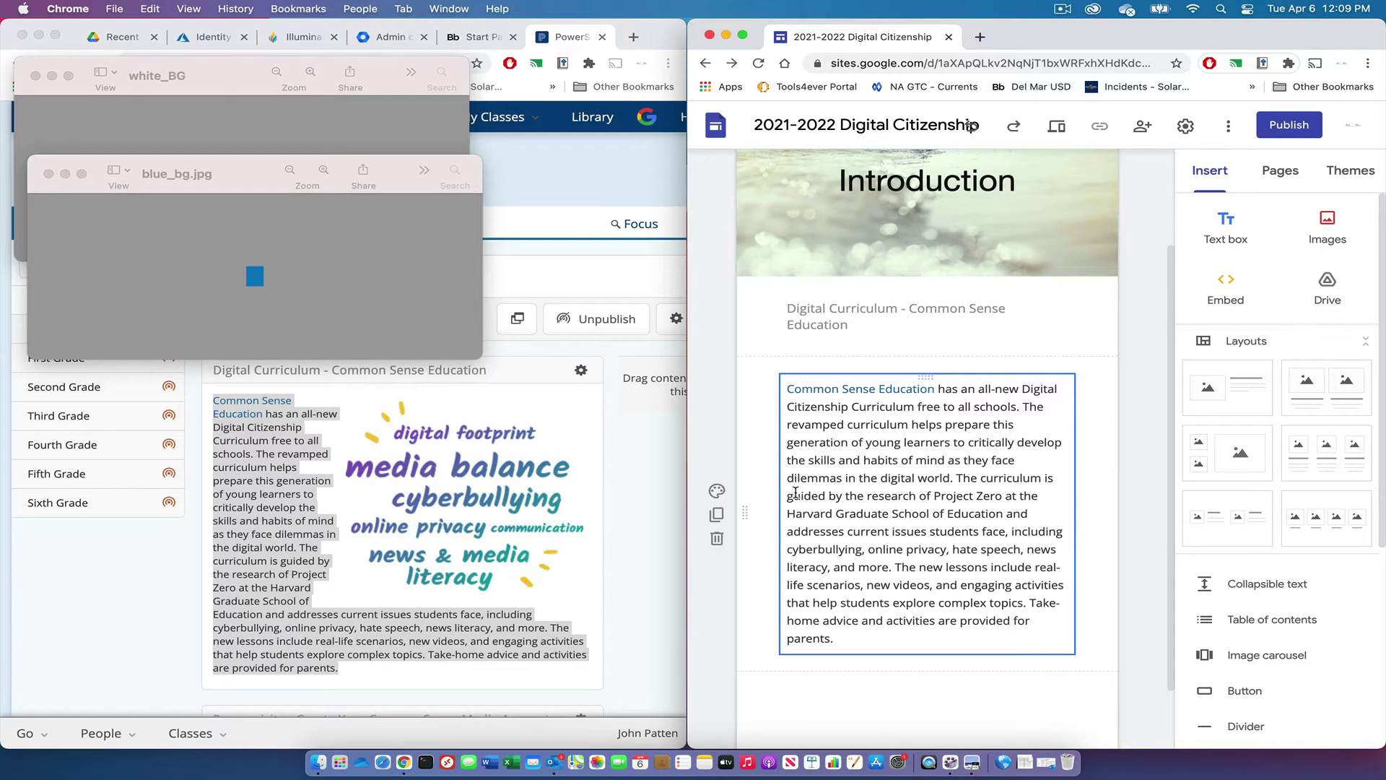
scroll(796, 492, down, 1)
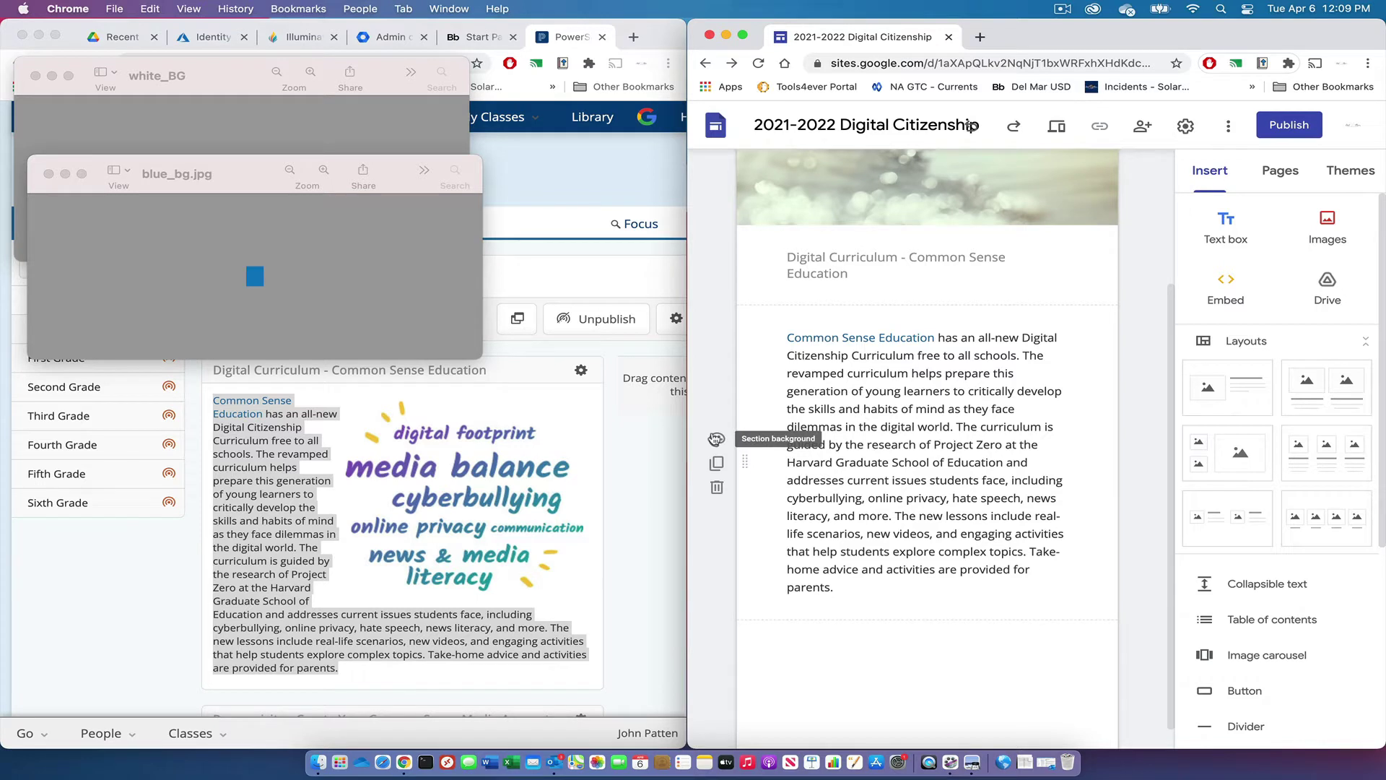
click(715, 438)
mouse_move(819, 570)
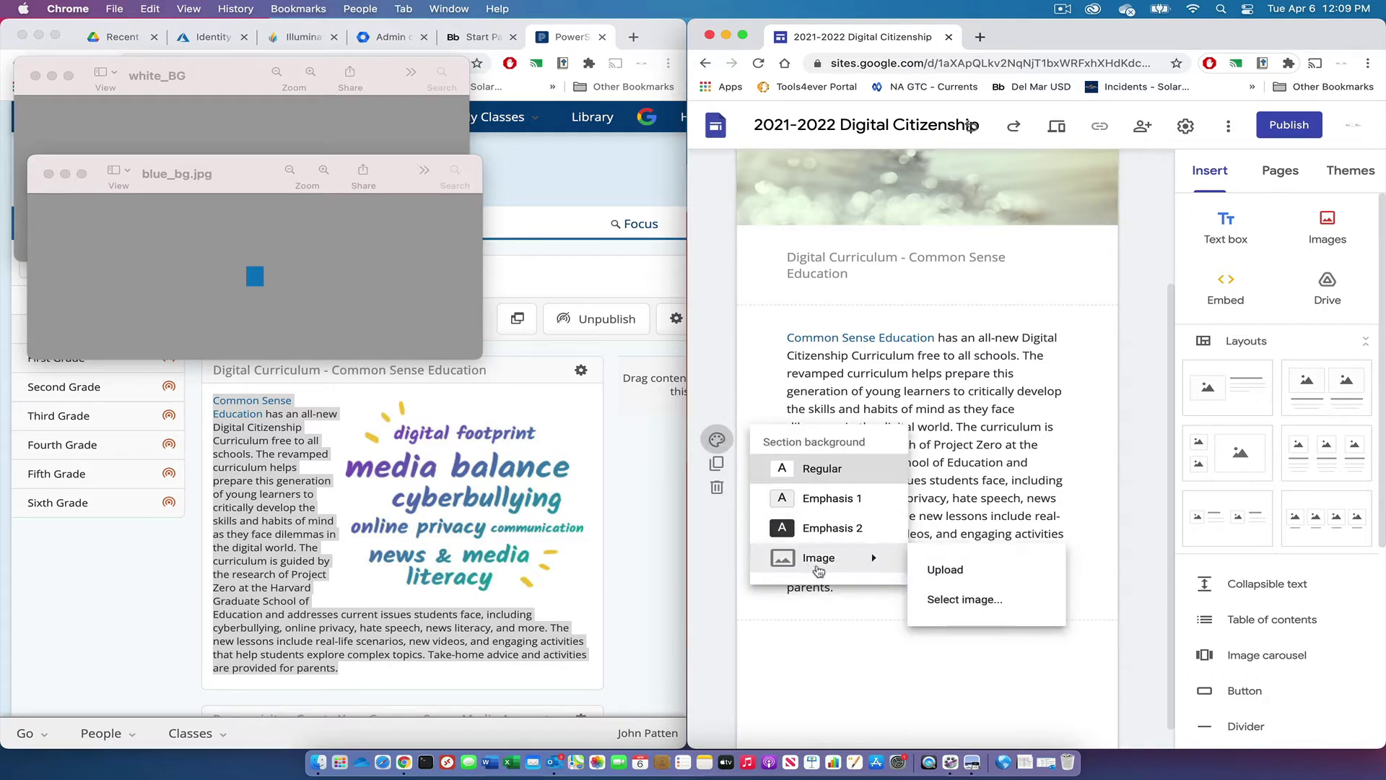
click(946, 571)
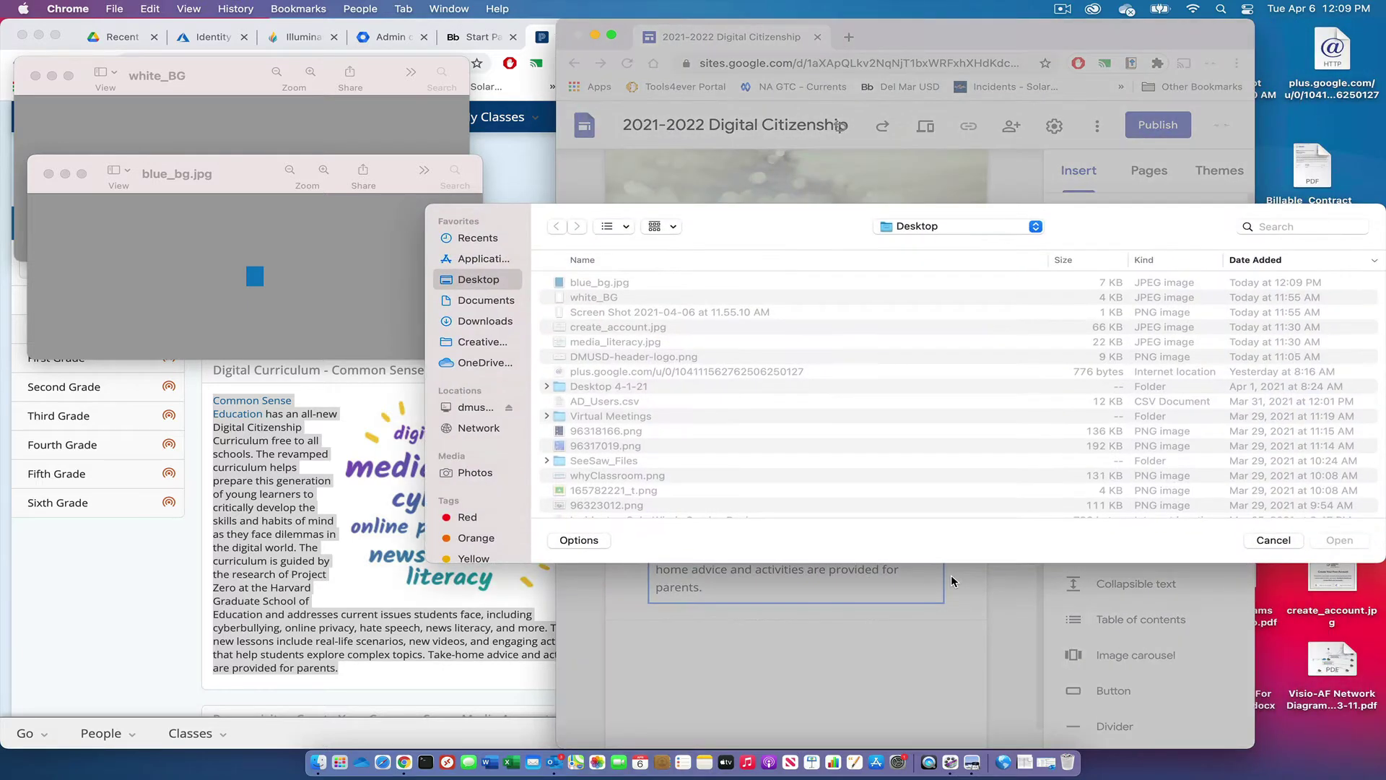
click(618, 284)
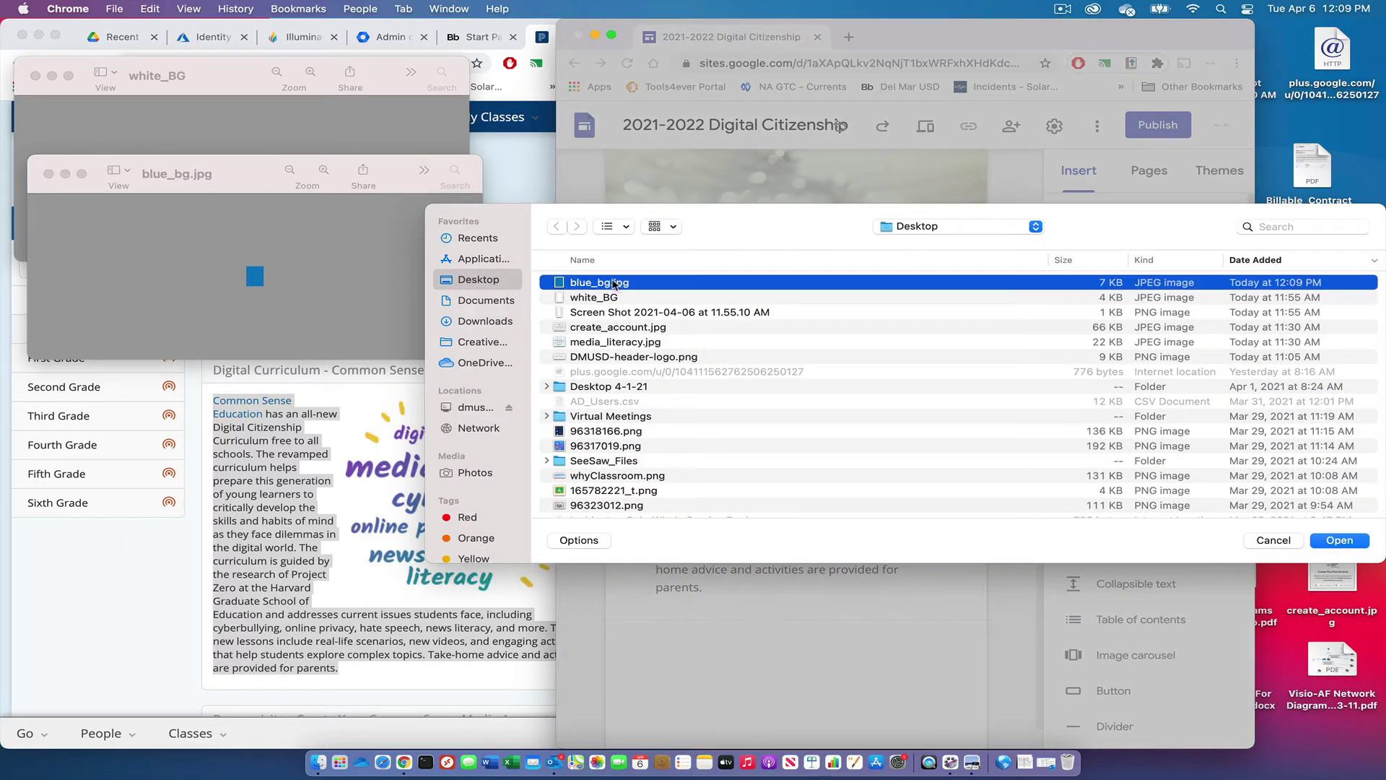
click(1318, 541)
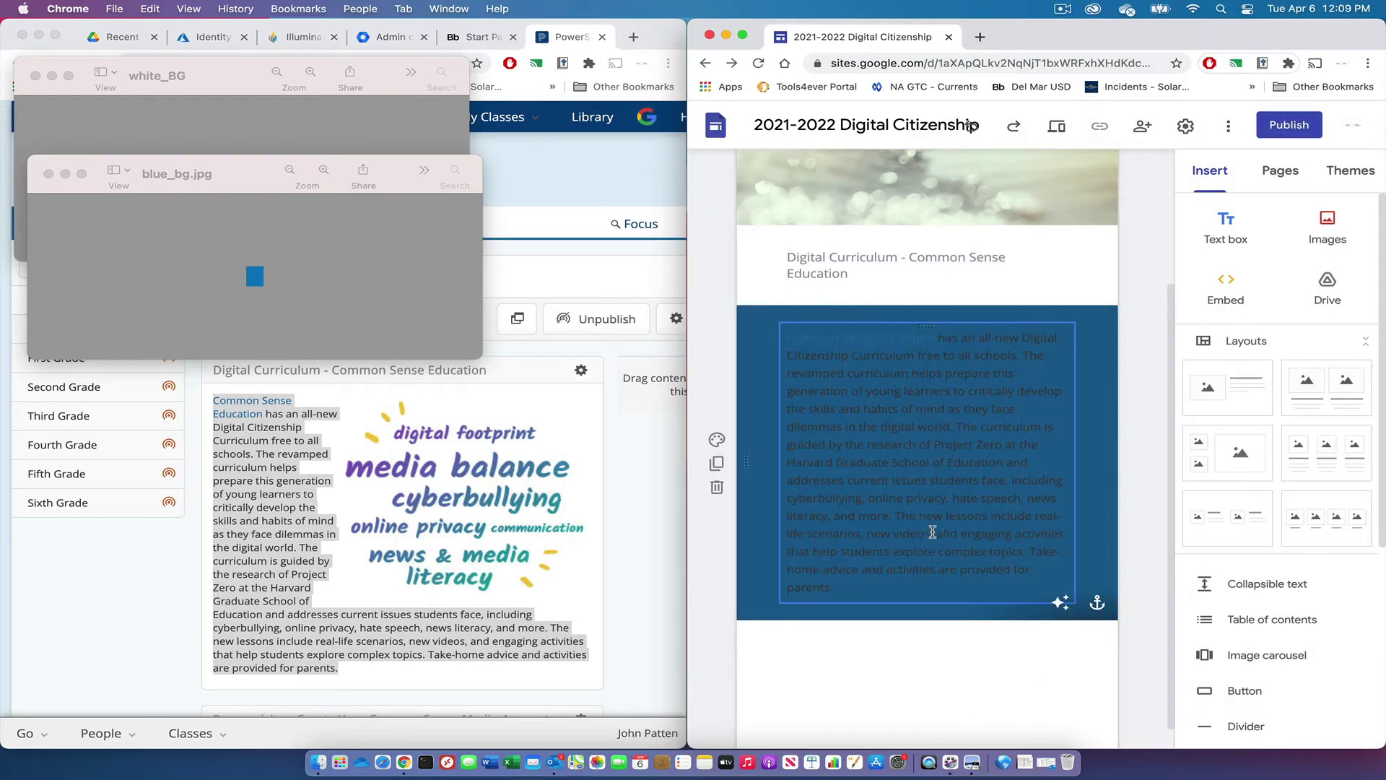
Turn the whole description paragraph white and review it on the blue section
click(833, 591)
drag(846, 589, 765, 337)
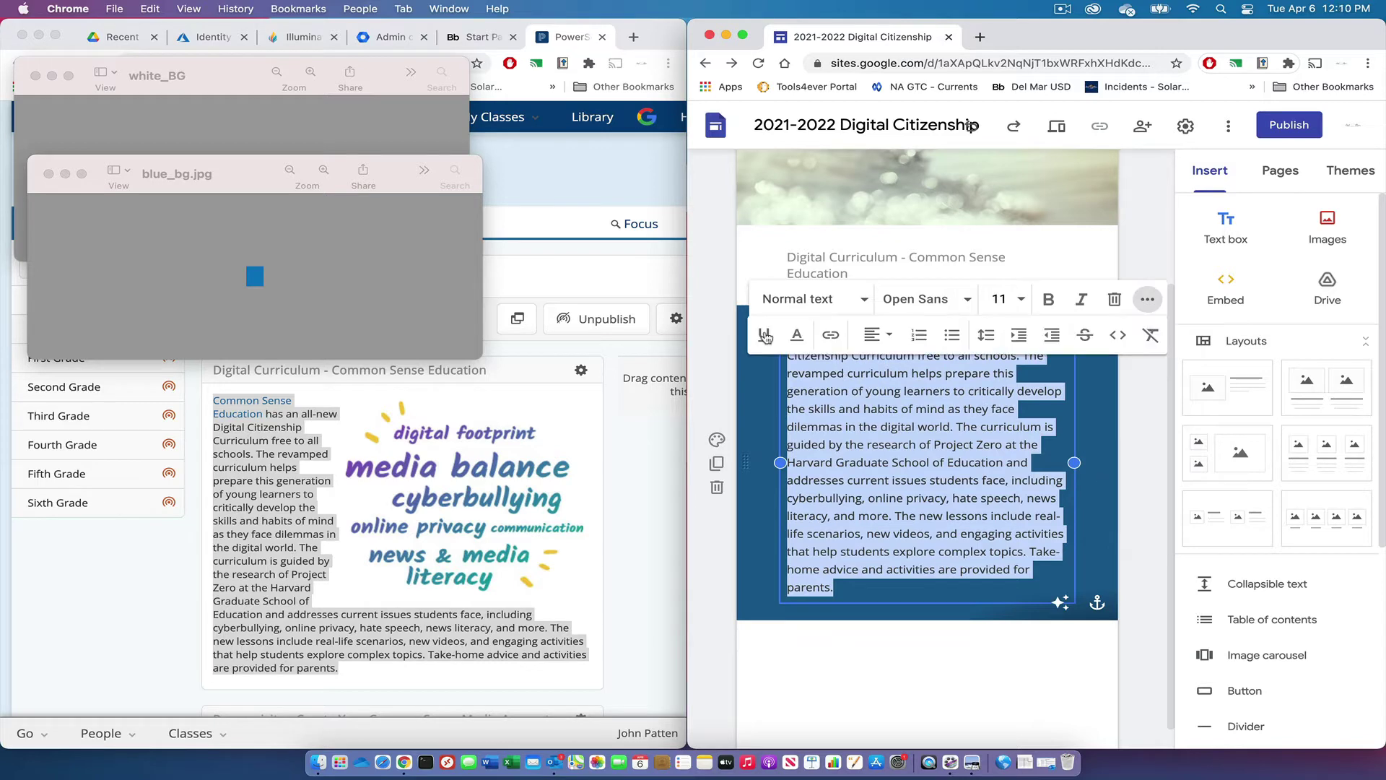
click(798, 335)
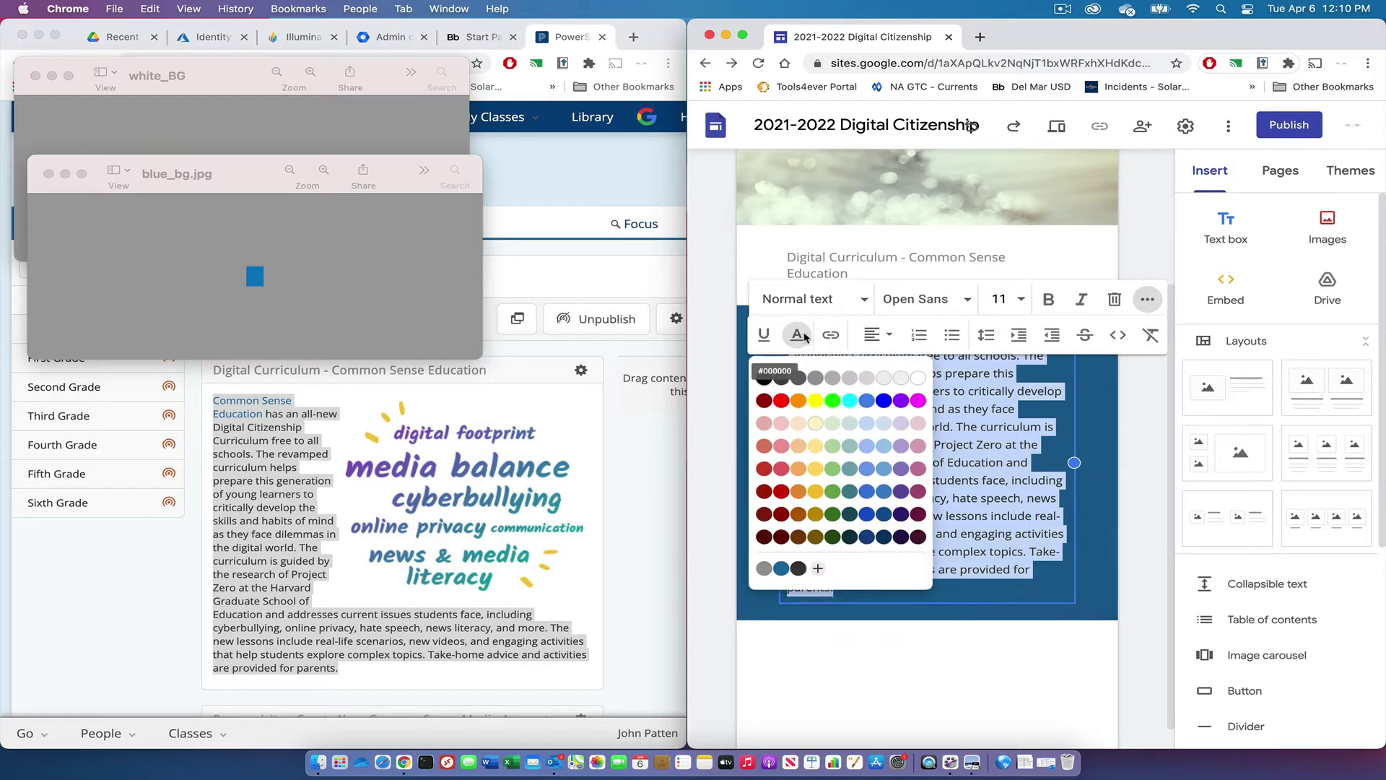
click(919, 376)
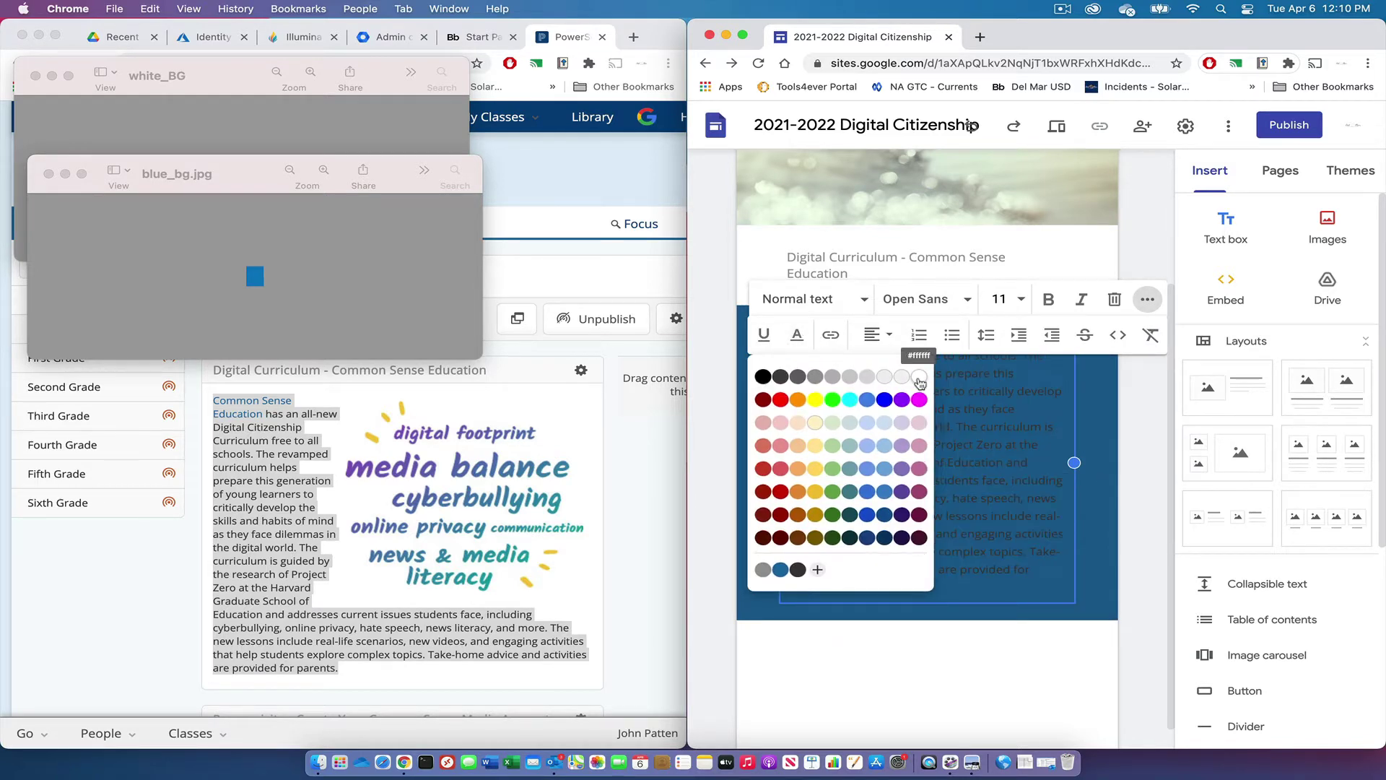
click(954, 618)
scroll(953, 629, up, 3)
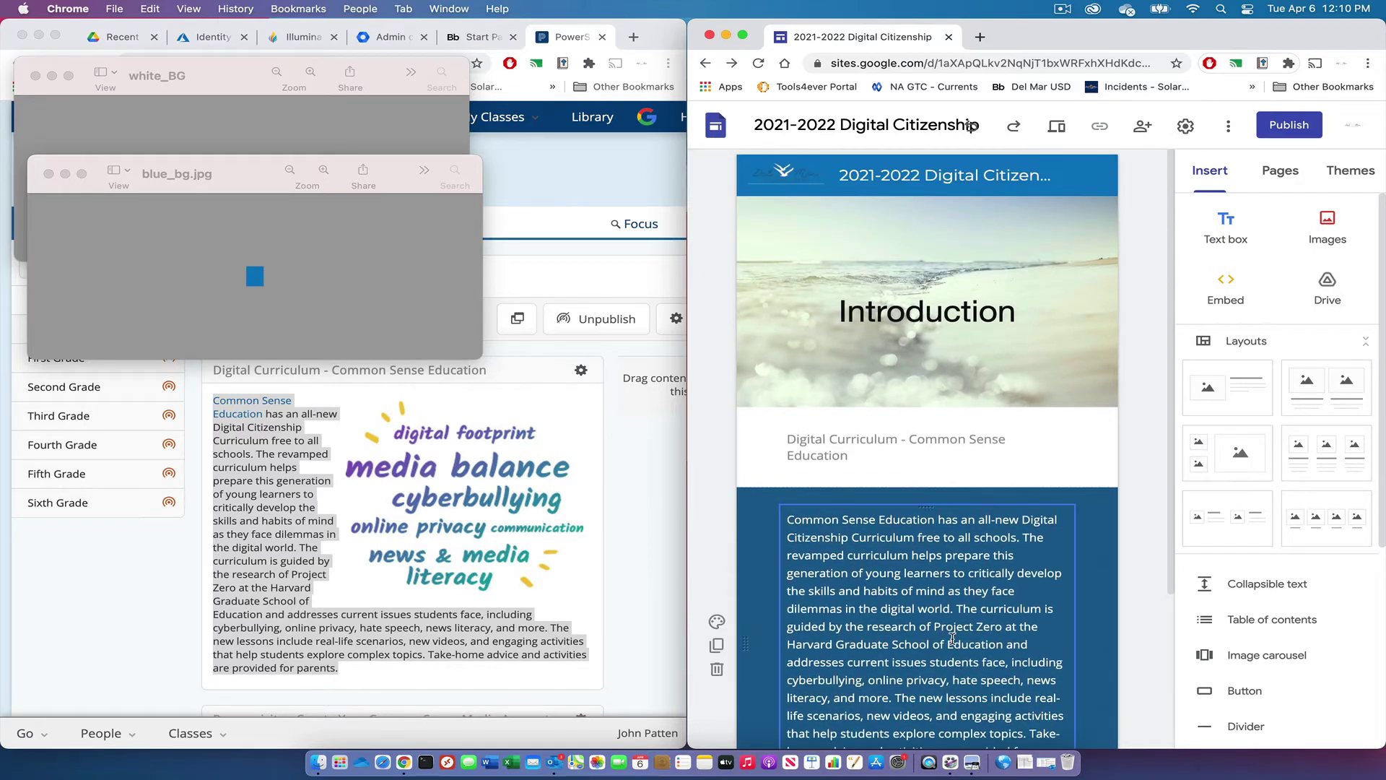
scroll(953, 637, down, 3)
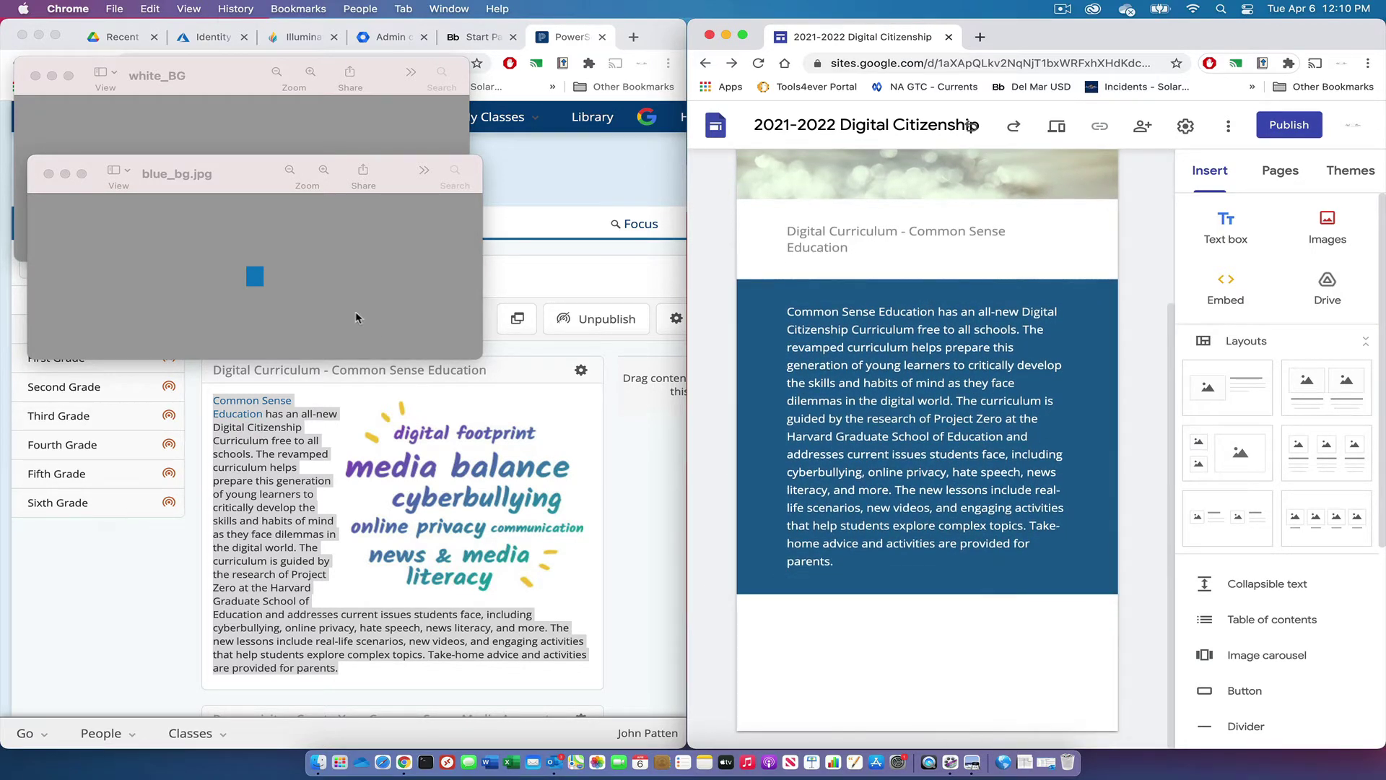
Save the PowerSchool Introduction page's linked word-cloud image as media_literacy.jpeg on the Desktop
click(141, 560)
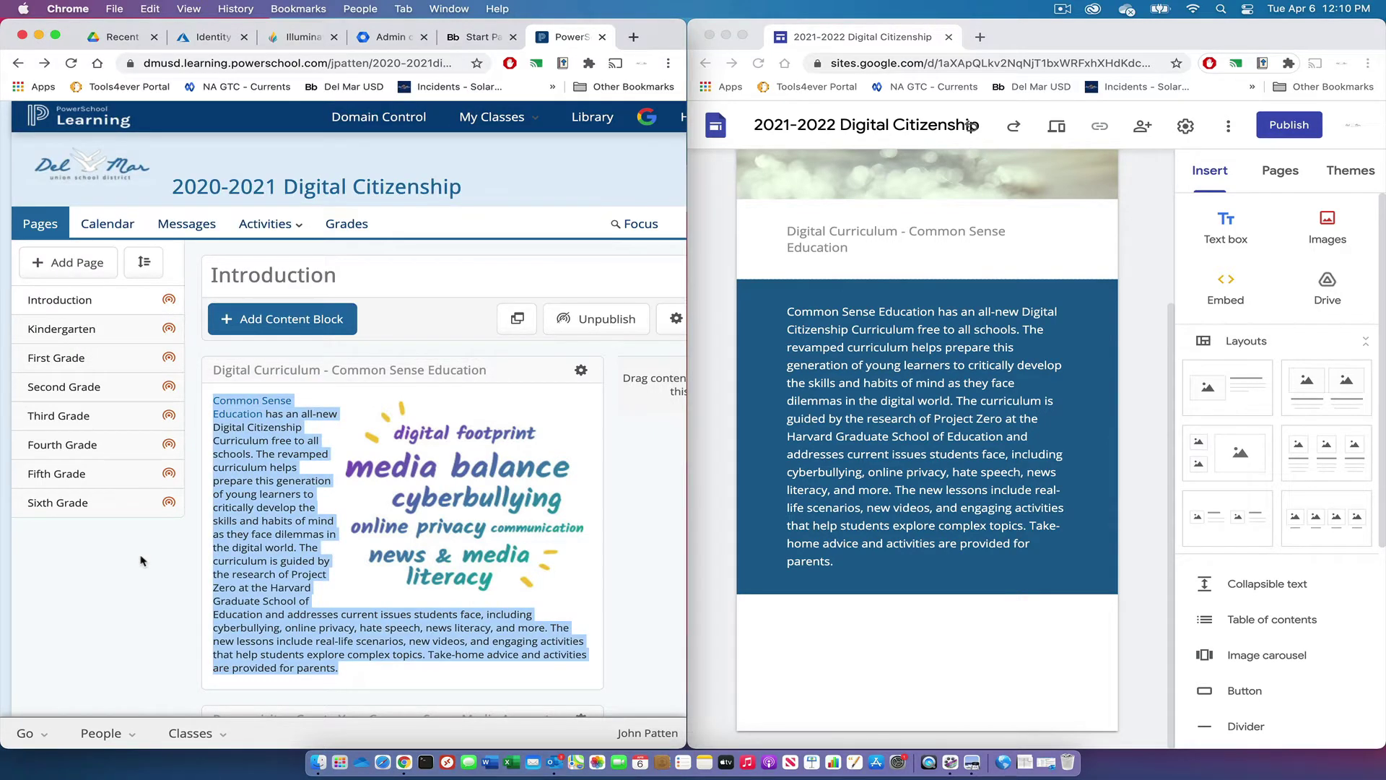
click(425, 489)
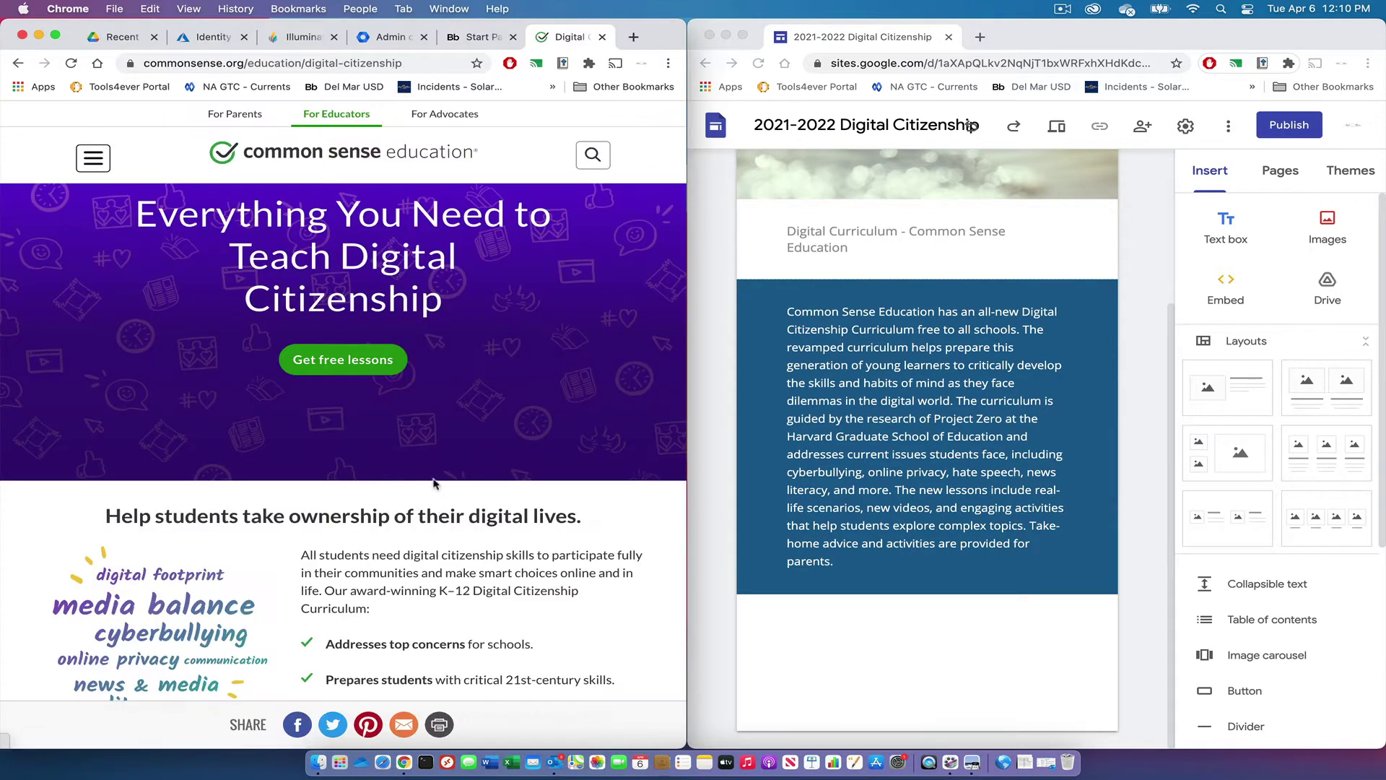
click(18, 63)
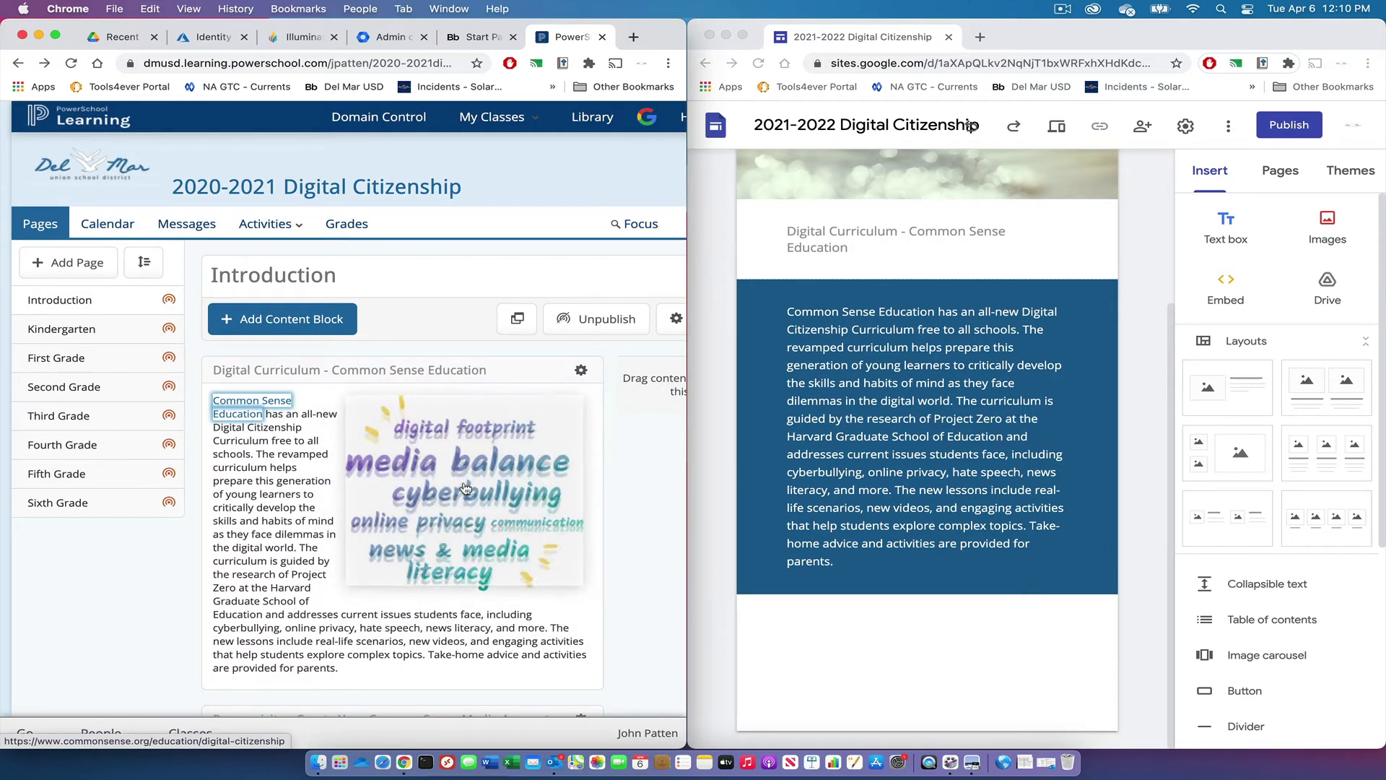
right_click(467, 471)
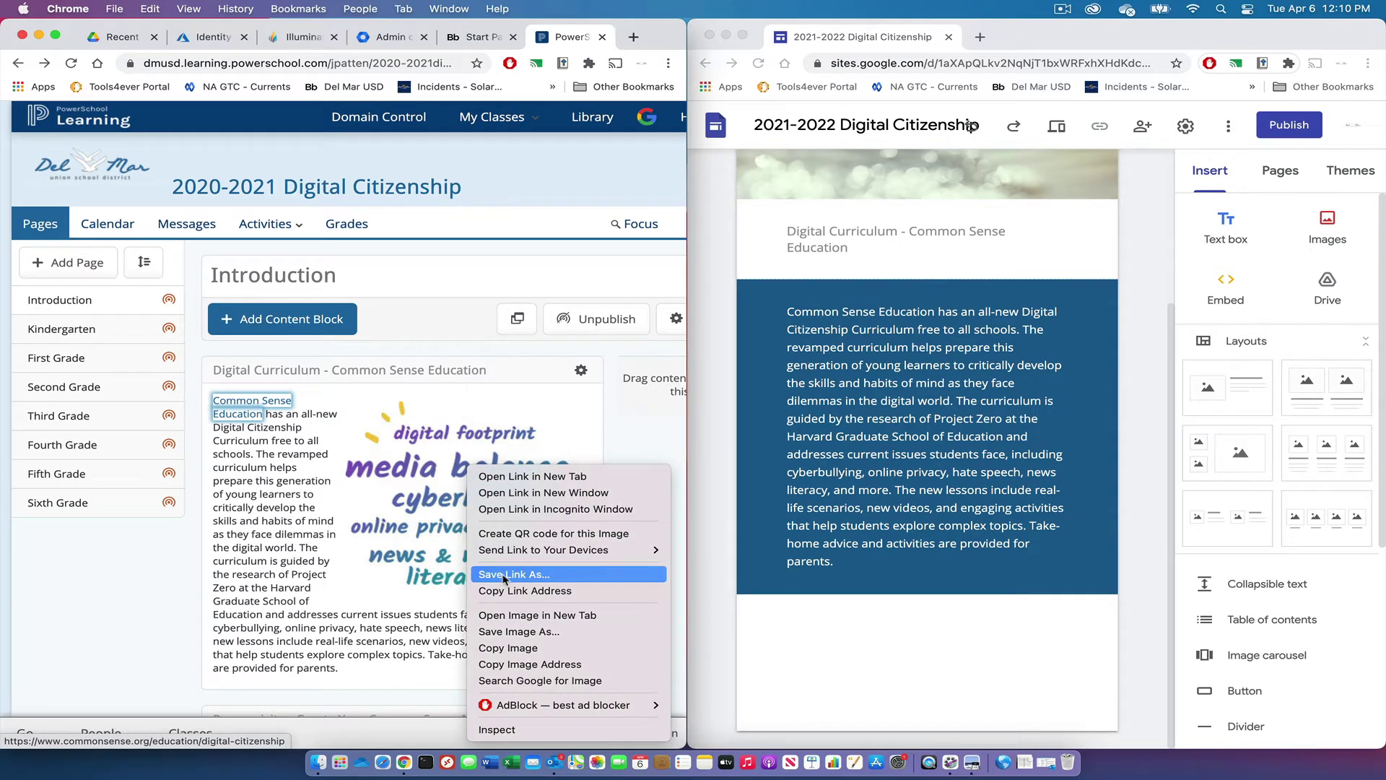
click(543, 632)
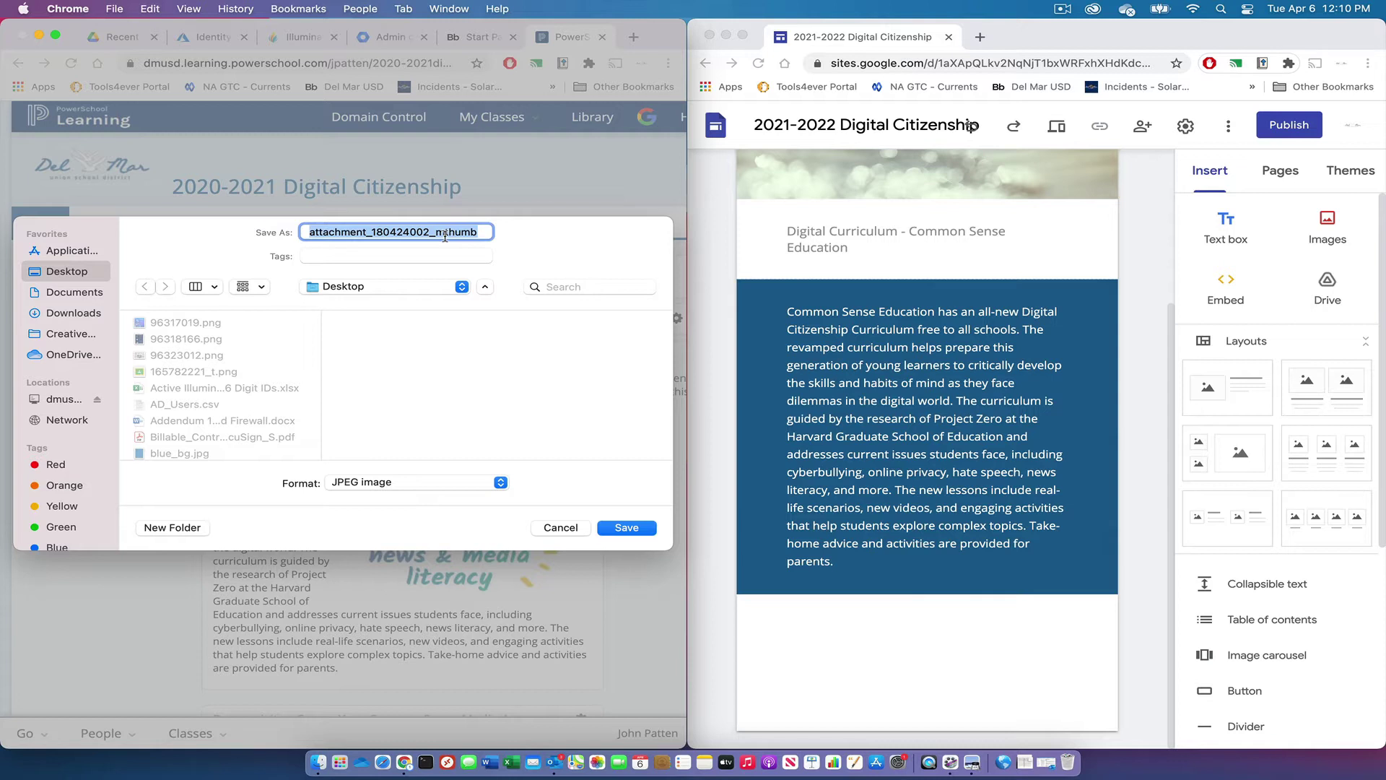
text(media_literacy)
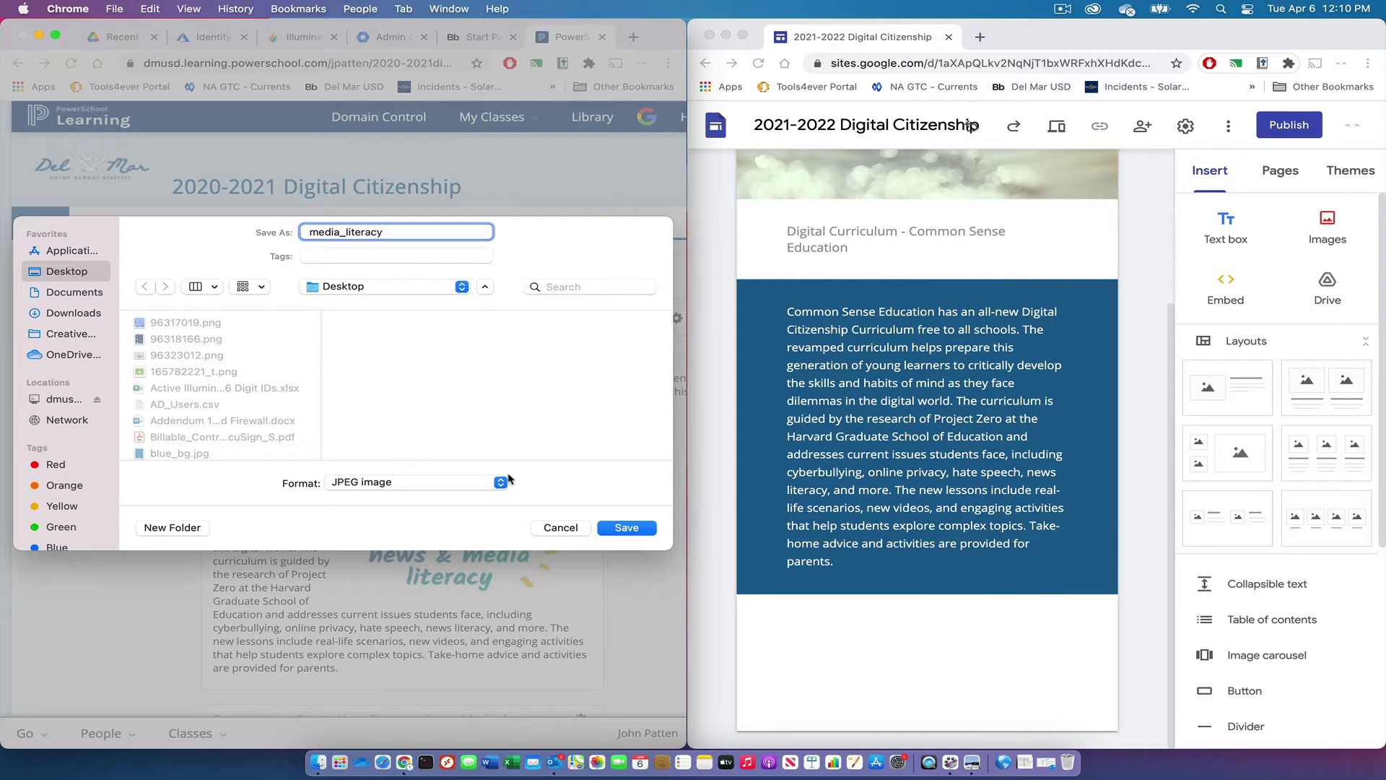
click(622, 526)
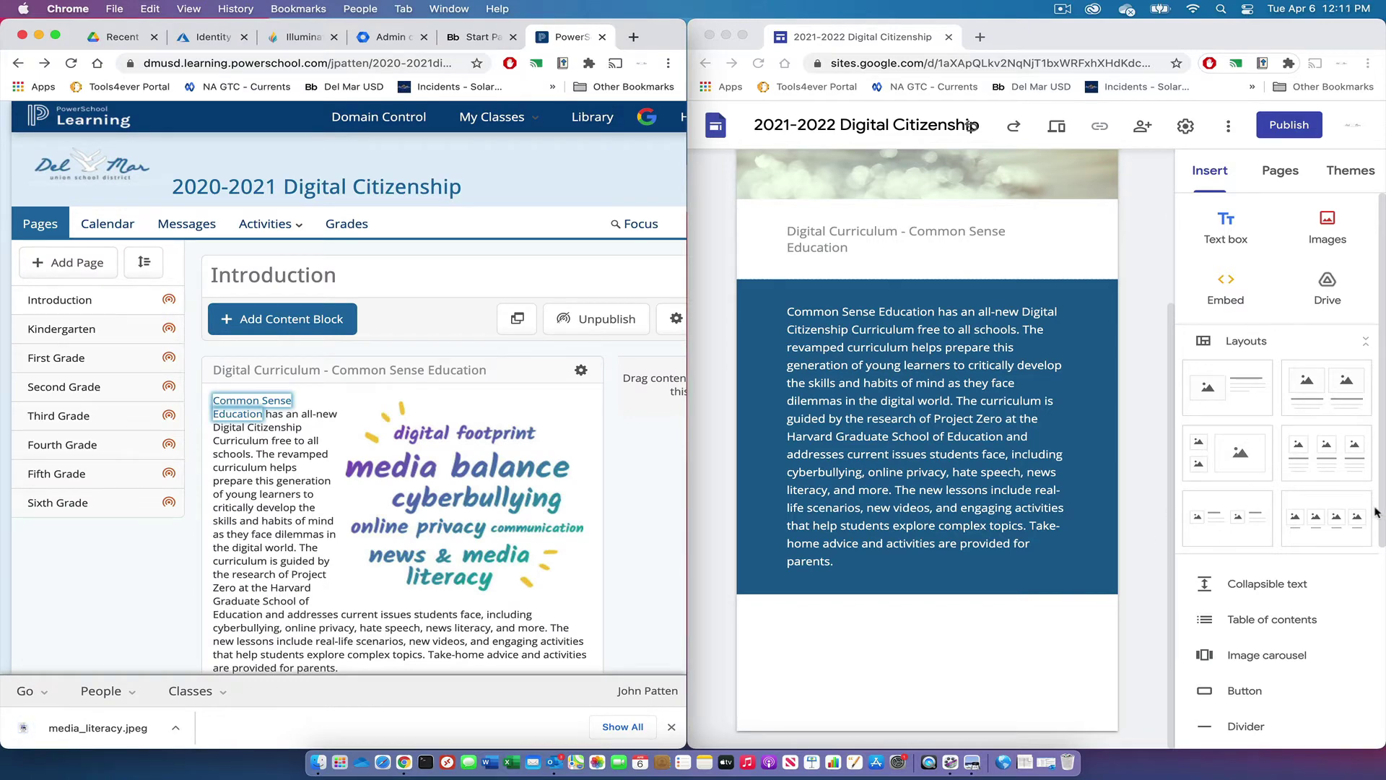
Add a placeholder block below the blue section and centre it in the middle column
scroll(1360, 549, down, 3)
scroll(1299, 433, up, 3)
scroll(1286, 585, down, 3)
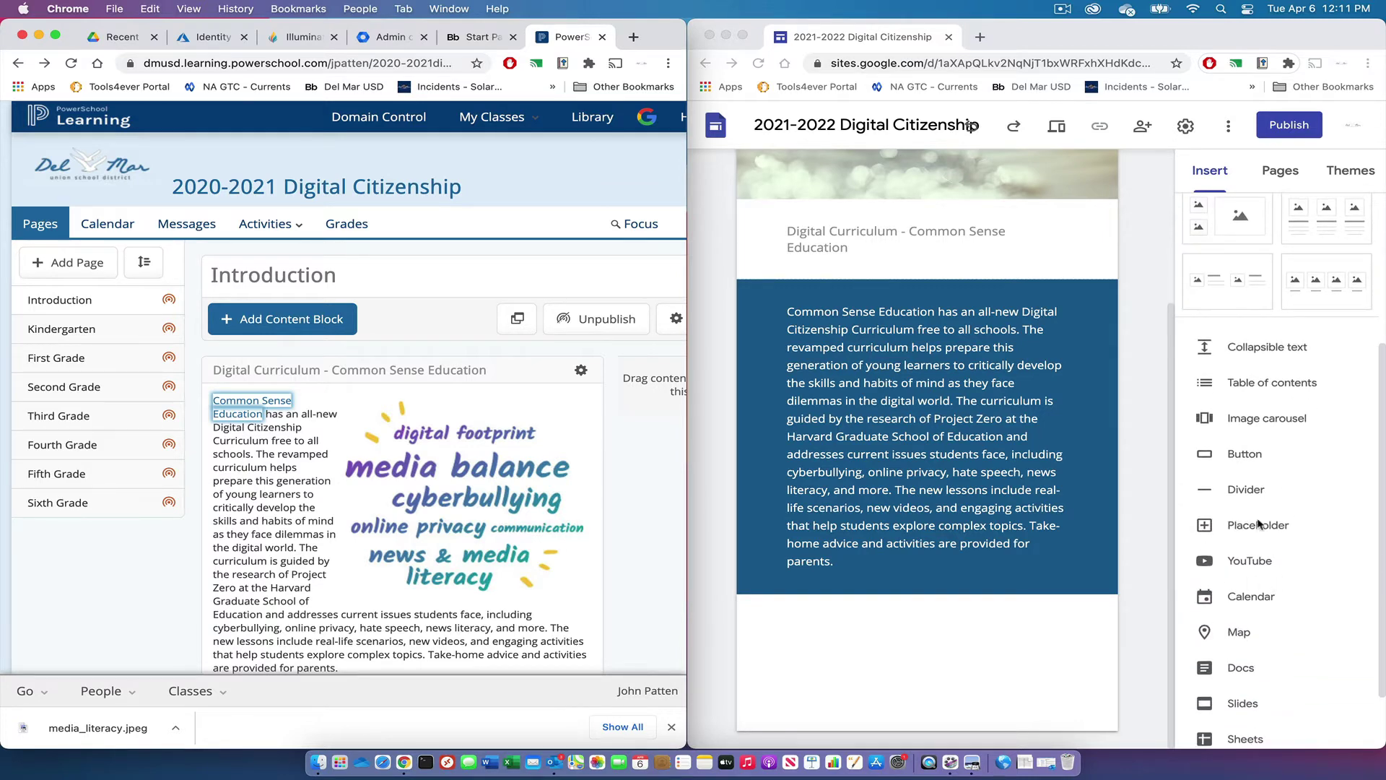
click(1251, 531)
click(1251, 530)
drag(858, 518, 945, 522)
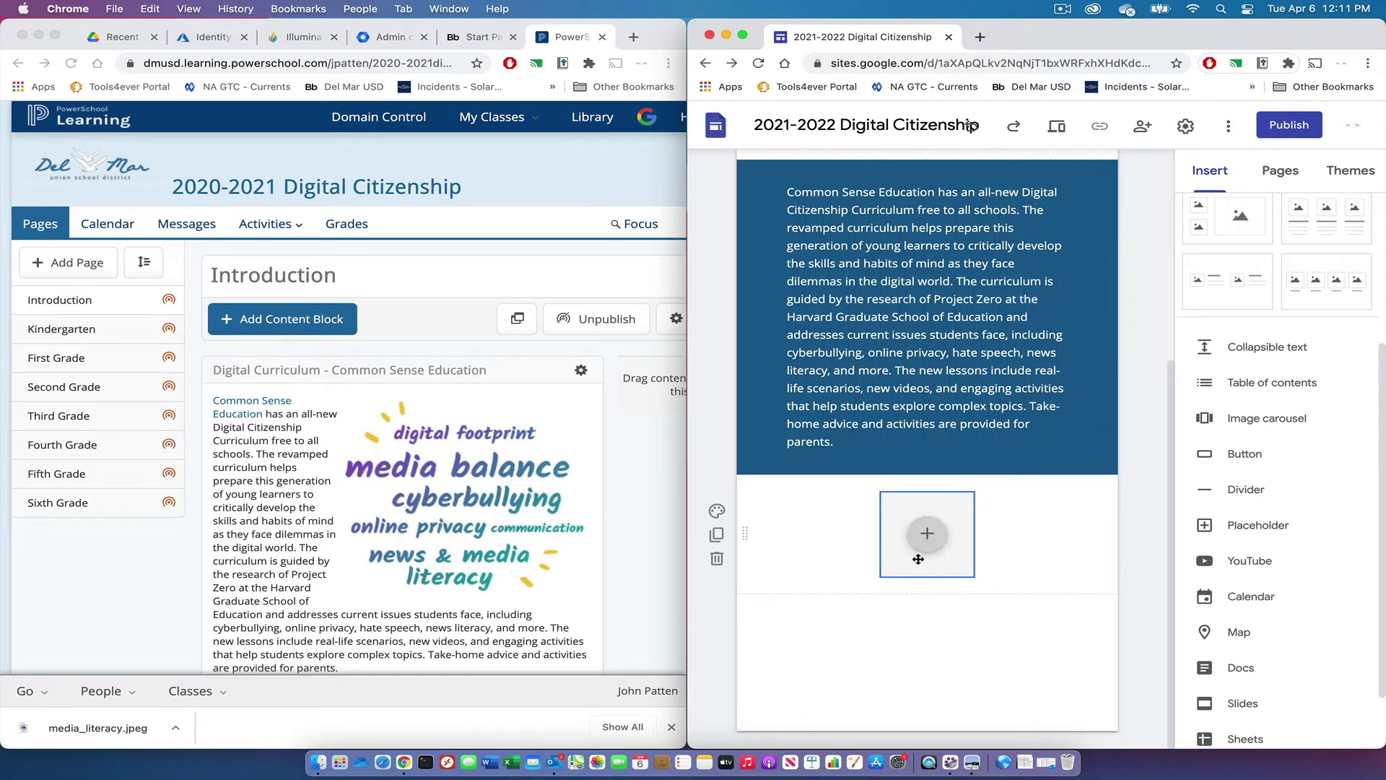
Upload media_literacy.jpeg into the placeholder and enlarge the word-cloud image
click(928, 542)
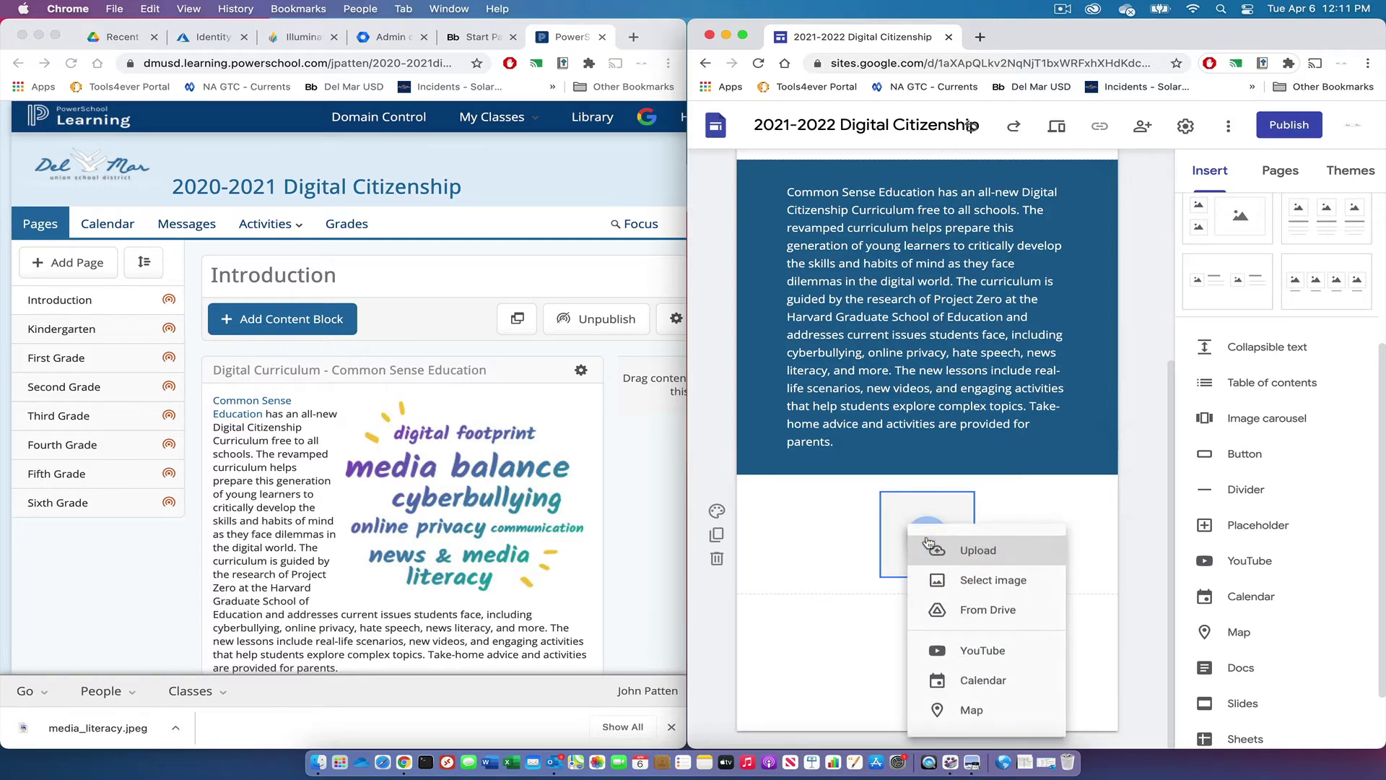
click(970, 551)
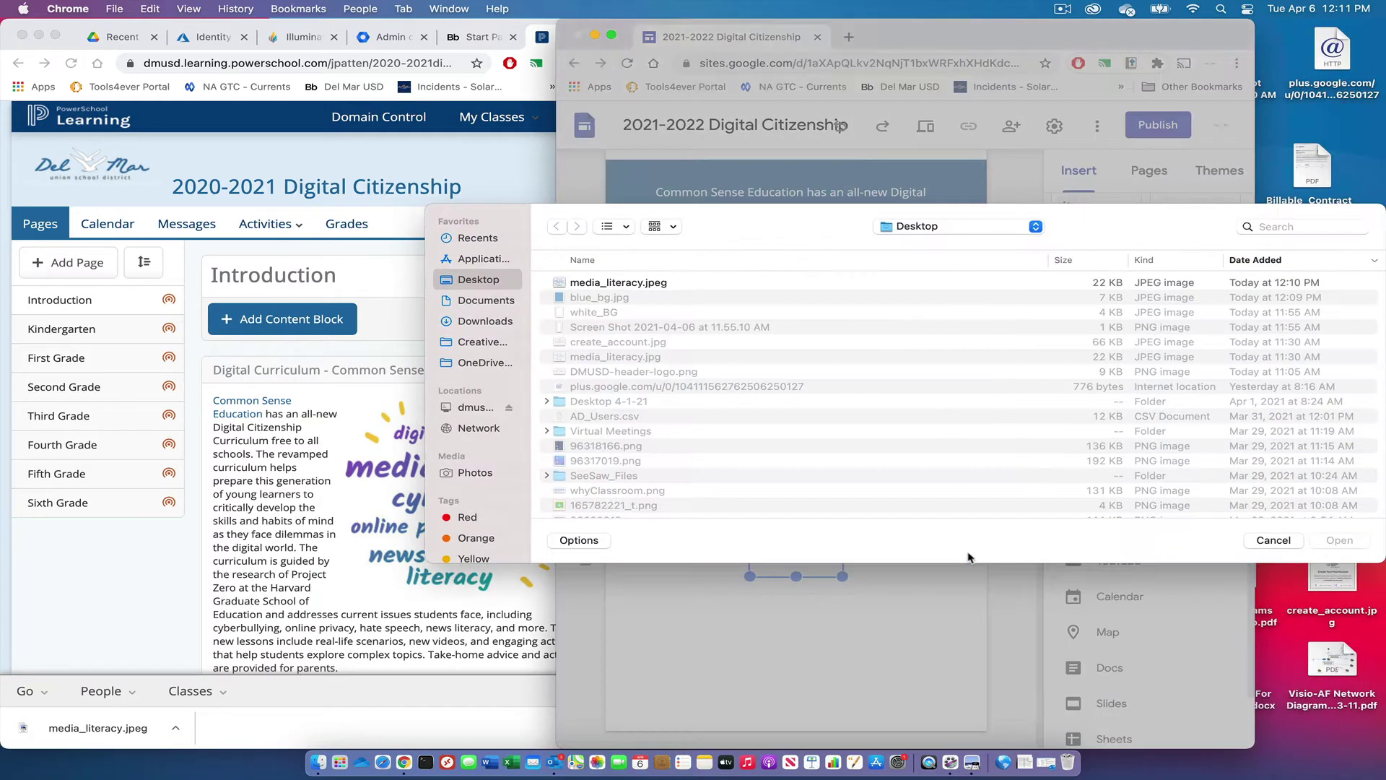
click(666, 286)
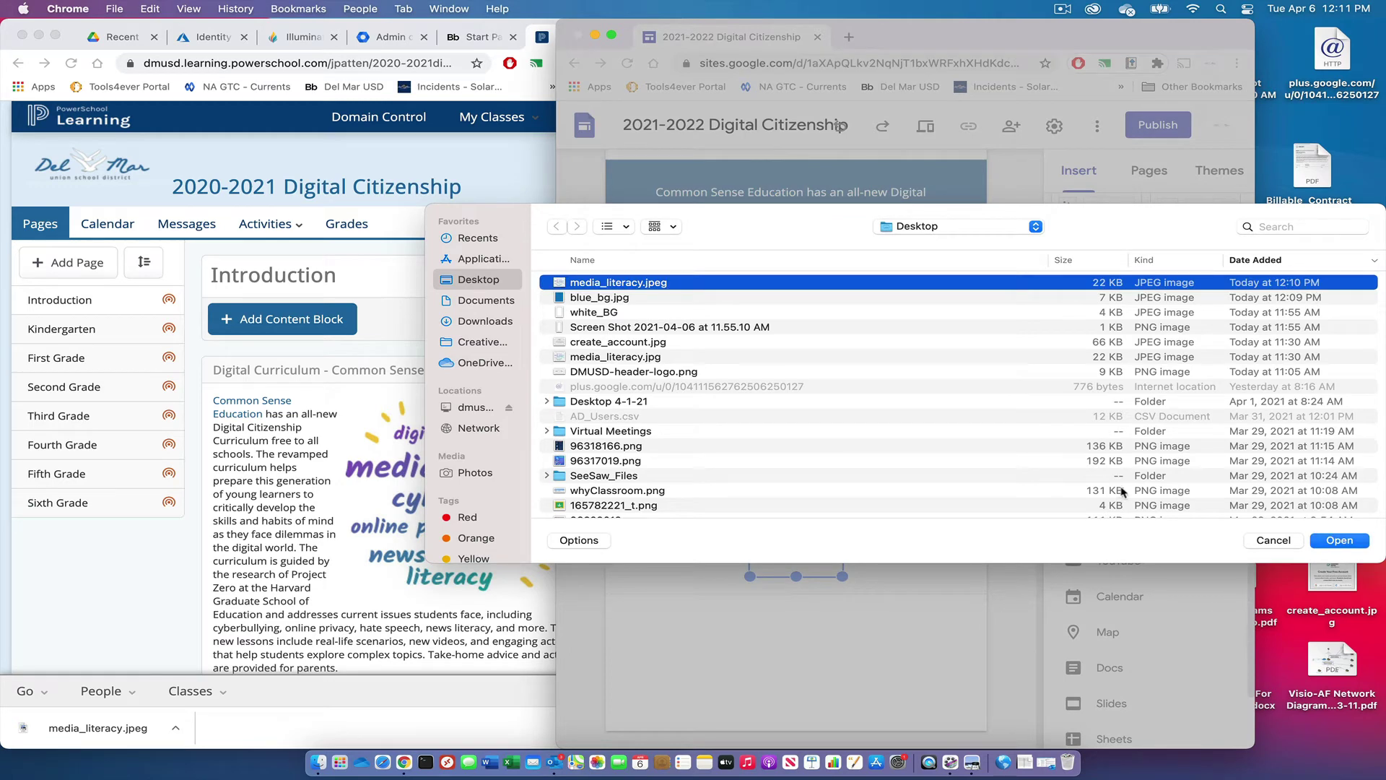
click(1337, 542)
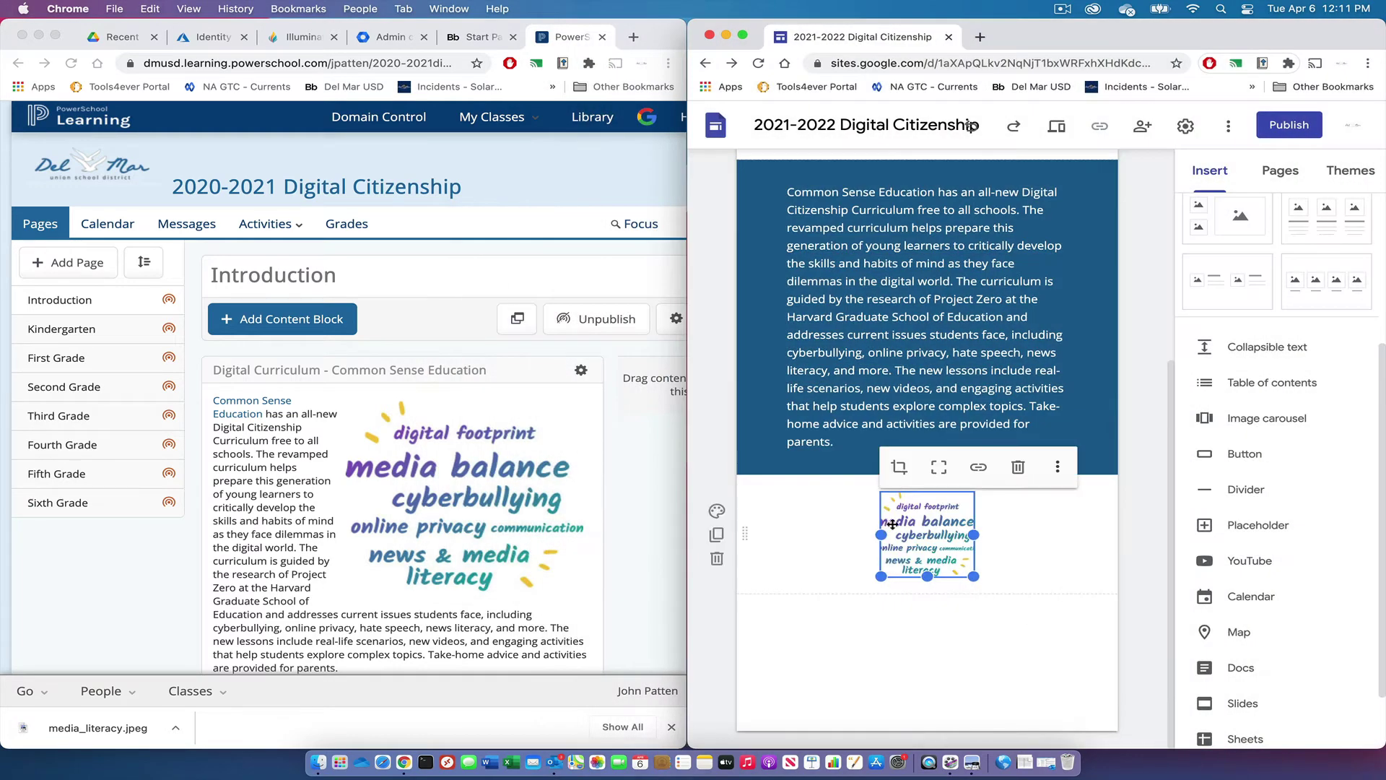
drag(974, 576, 1050, 619)
drag(989, 554, 950, 570)
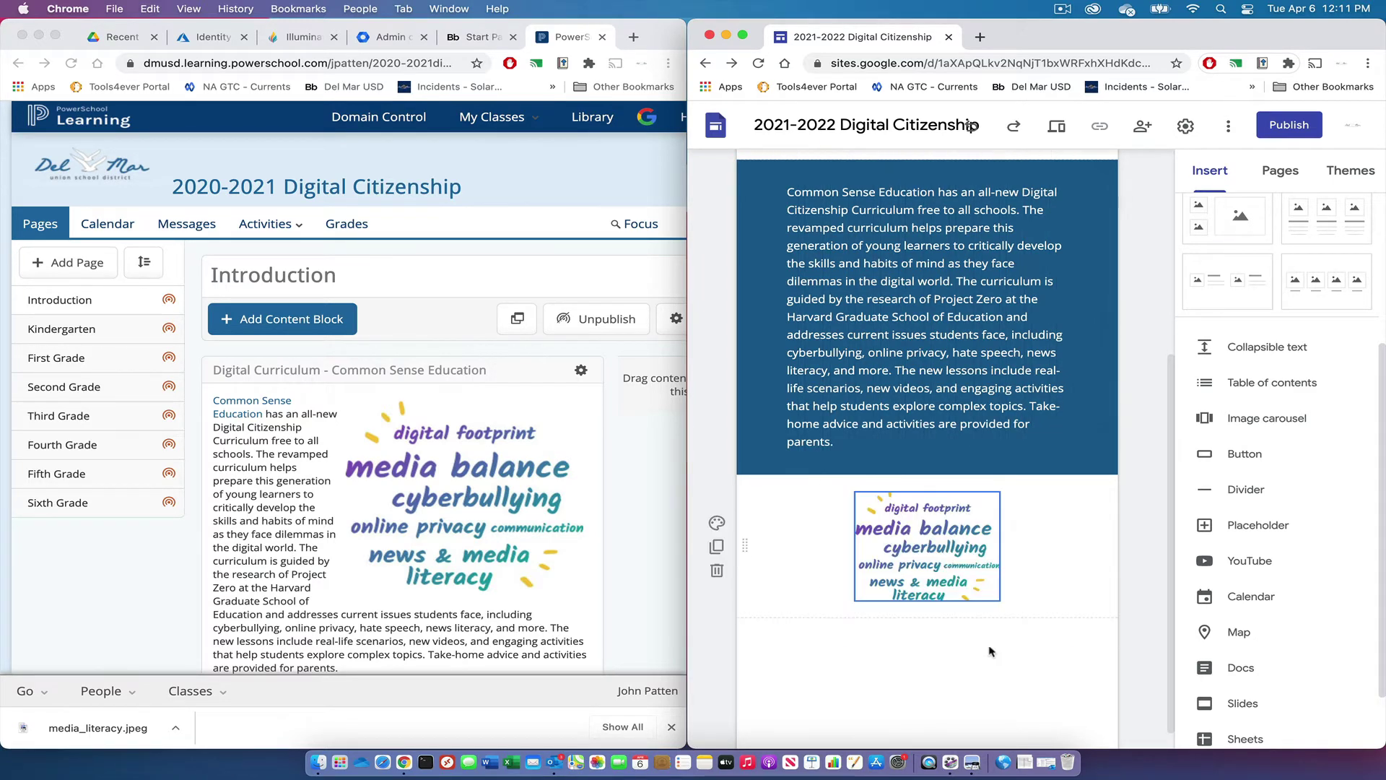
scroll(998, 661, up, 5)
scroll(999, 661, down, 5)
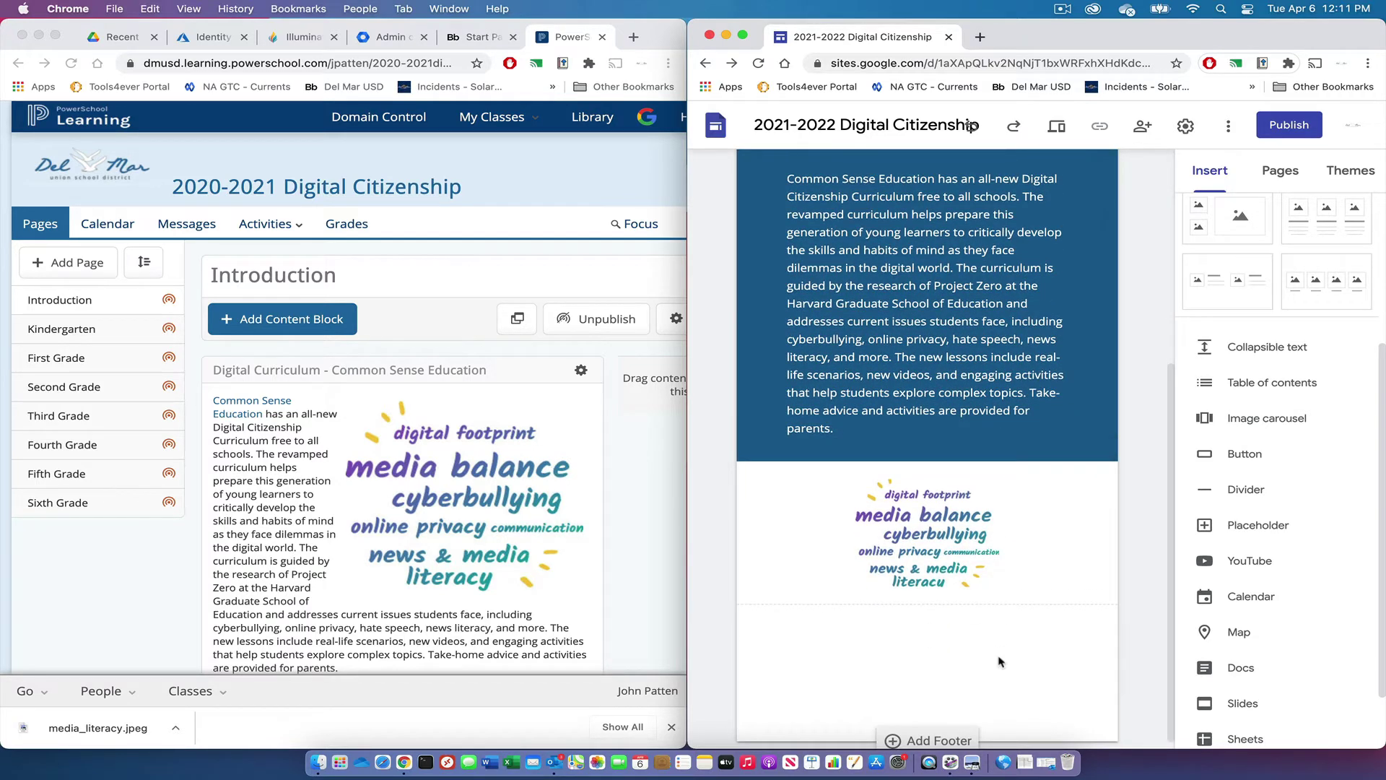
scroll(662, 612, down, 5)
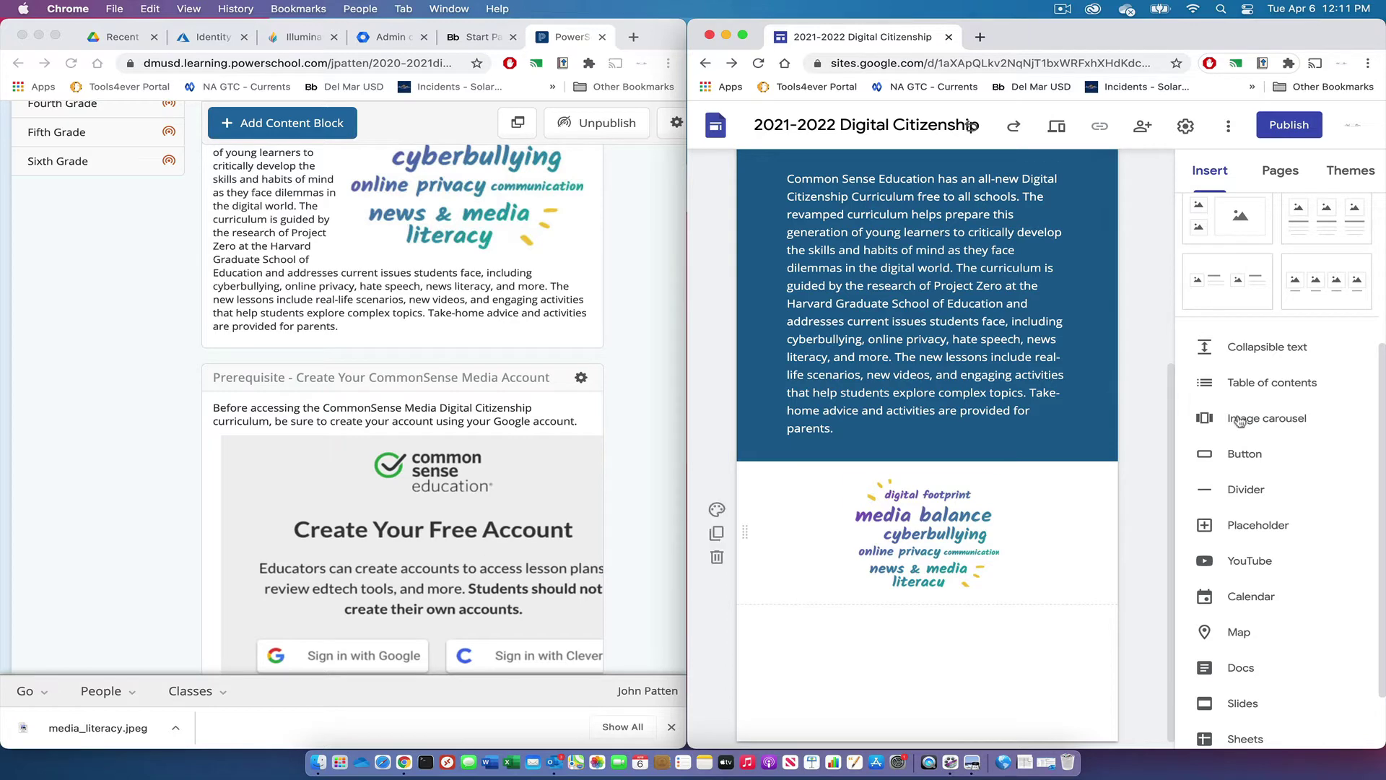
scroll(1307, 385, up, 3)
Add a text box below the image and copy the Prerequisite title from PowerSchool
scroll(1307, 385, up, 2)
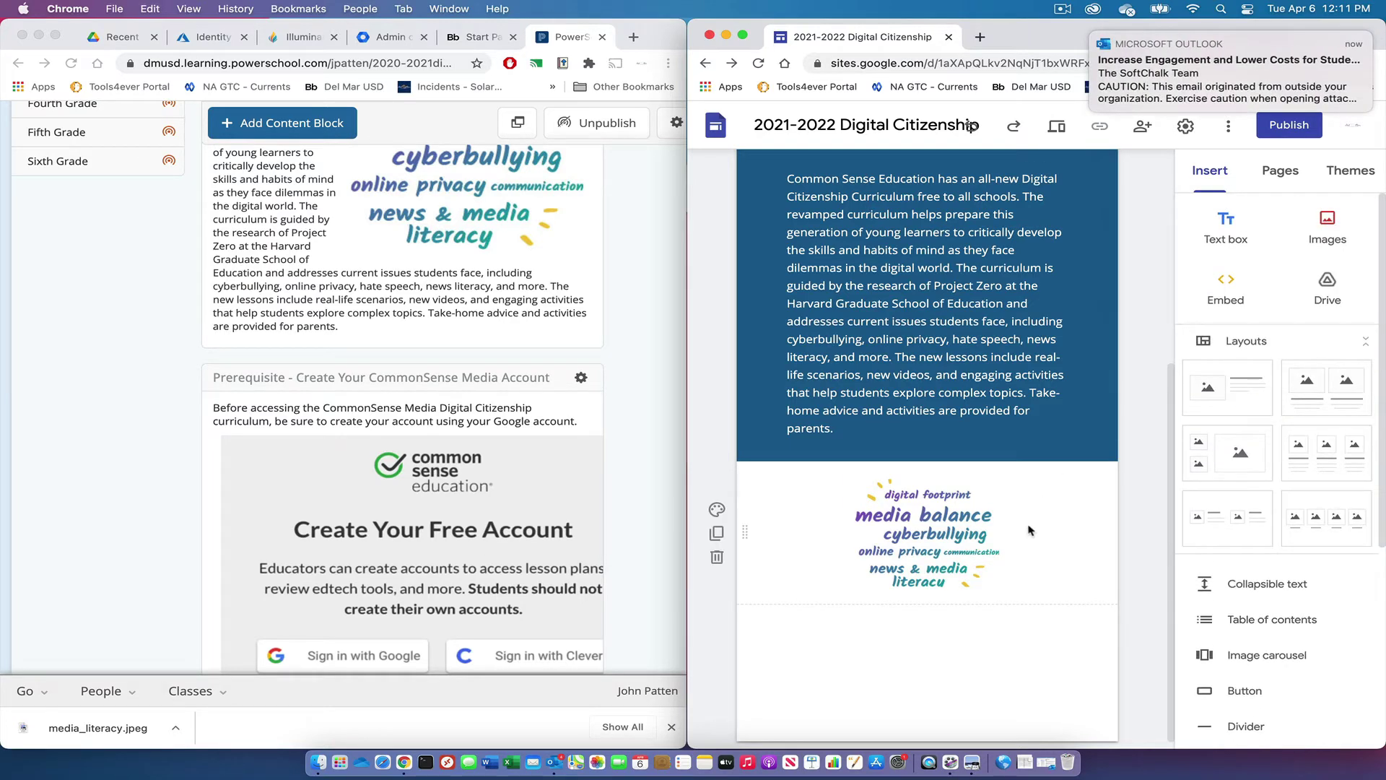
click(1225, 227)
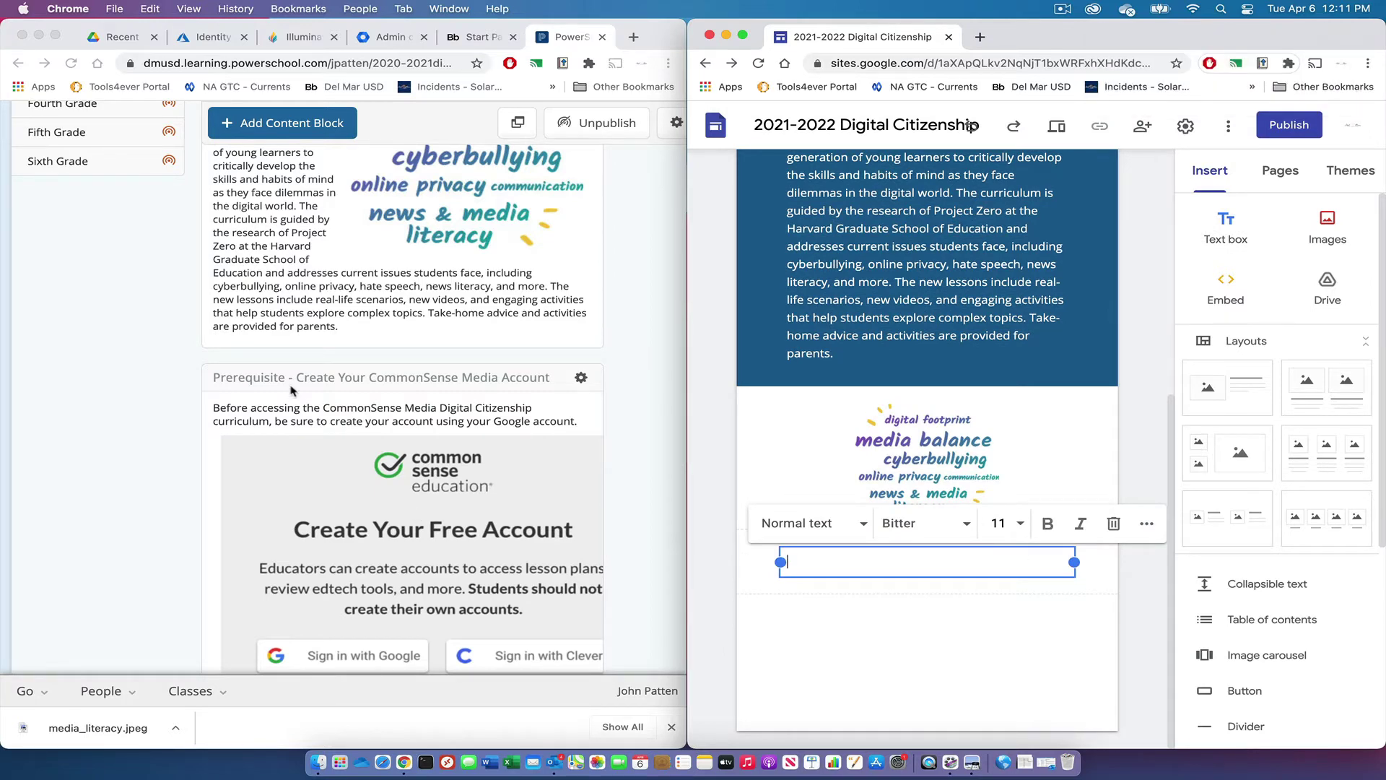
click(209, 377)
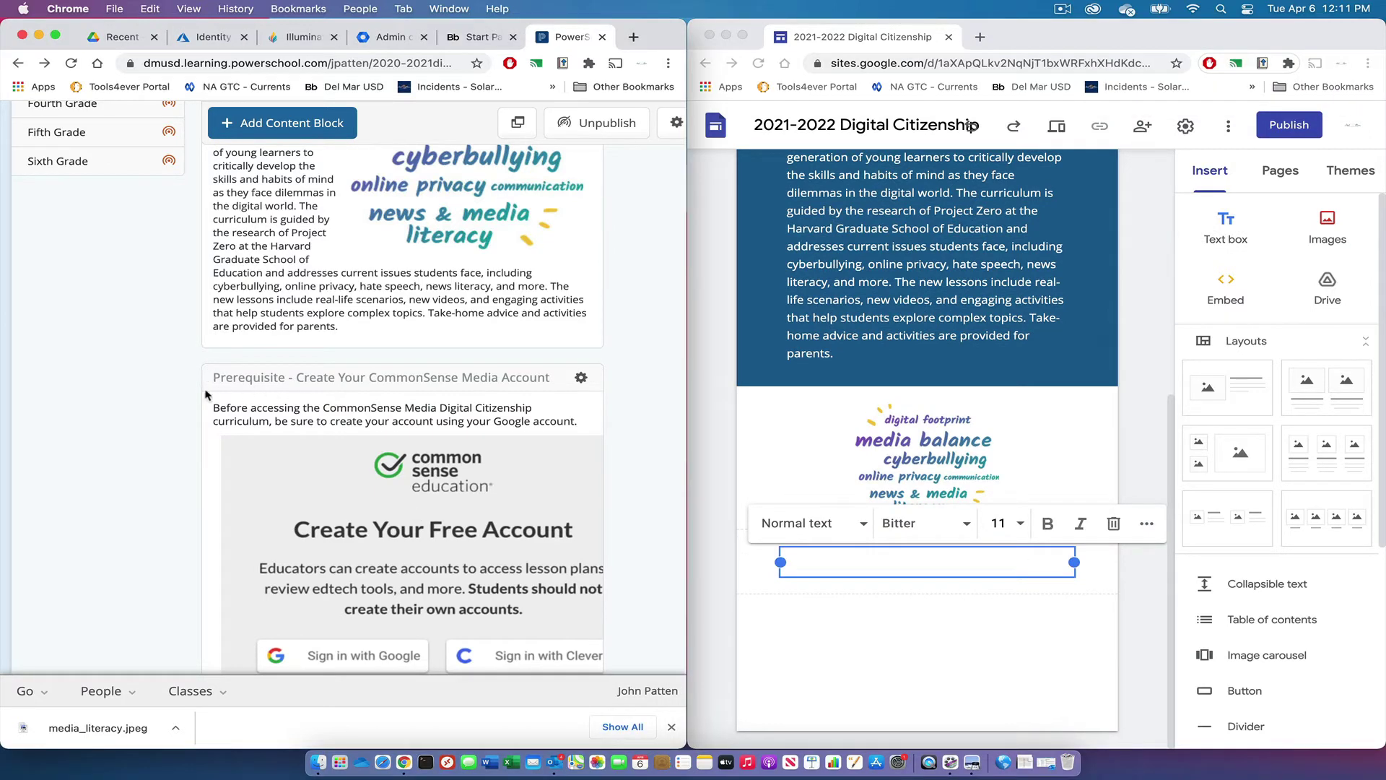
drag(209, 377, 509, 393)
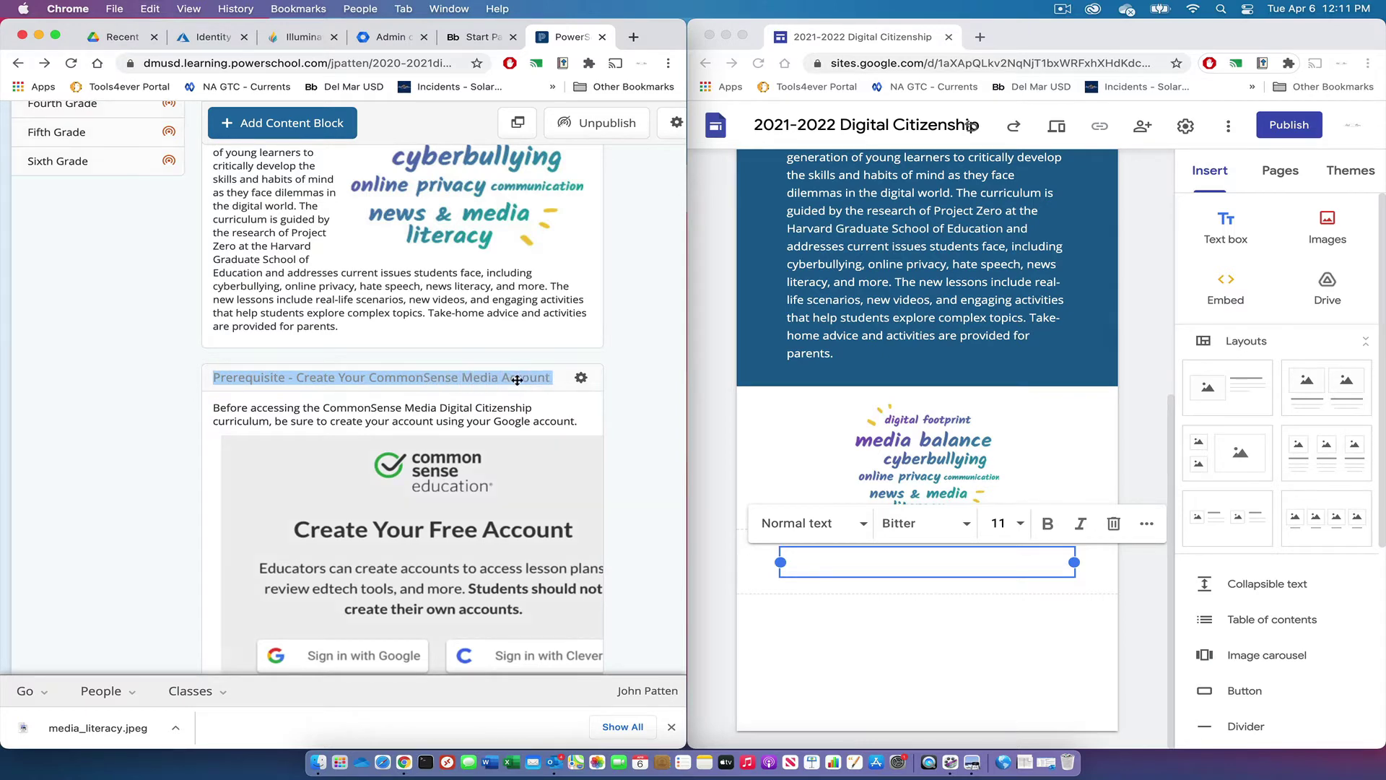
right_click(517, 381)
click(534, 413)
Paste 'Prerequisite - Create Your CommonSense Media Account', remove its blank lines, and add another text box
click(814, 566)
key(super+v)
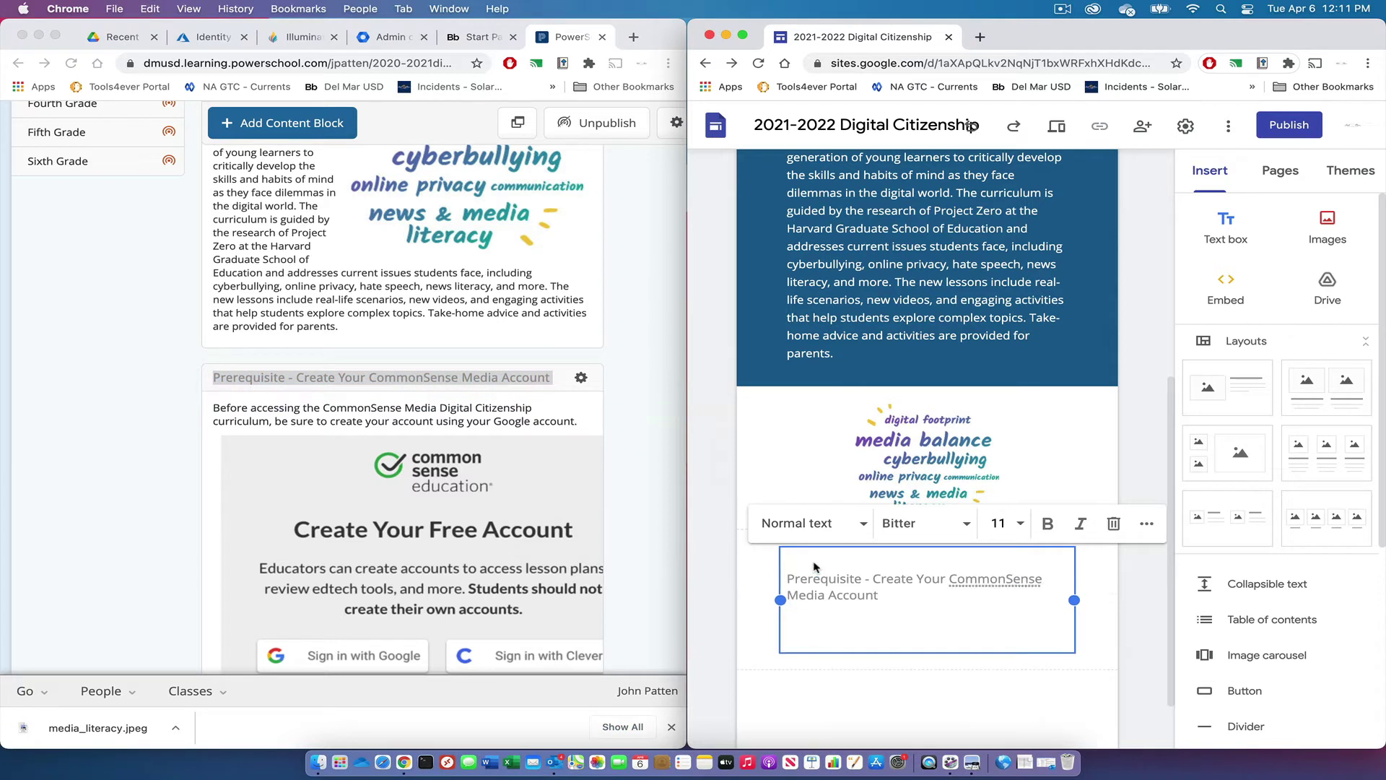
key(BackSpace)
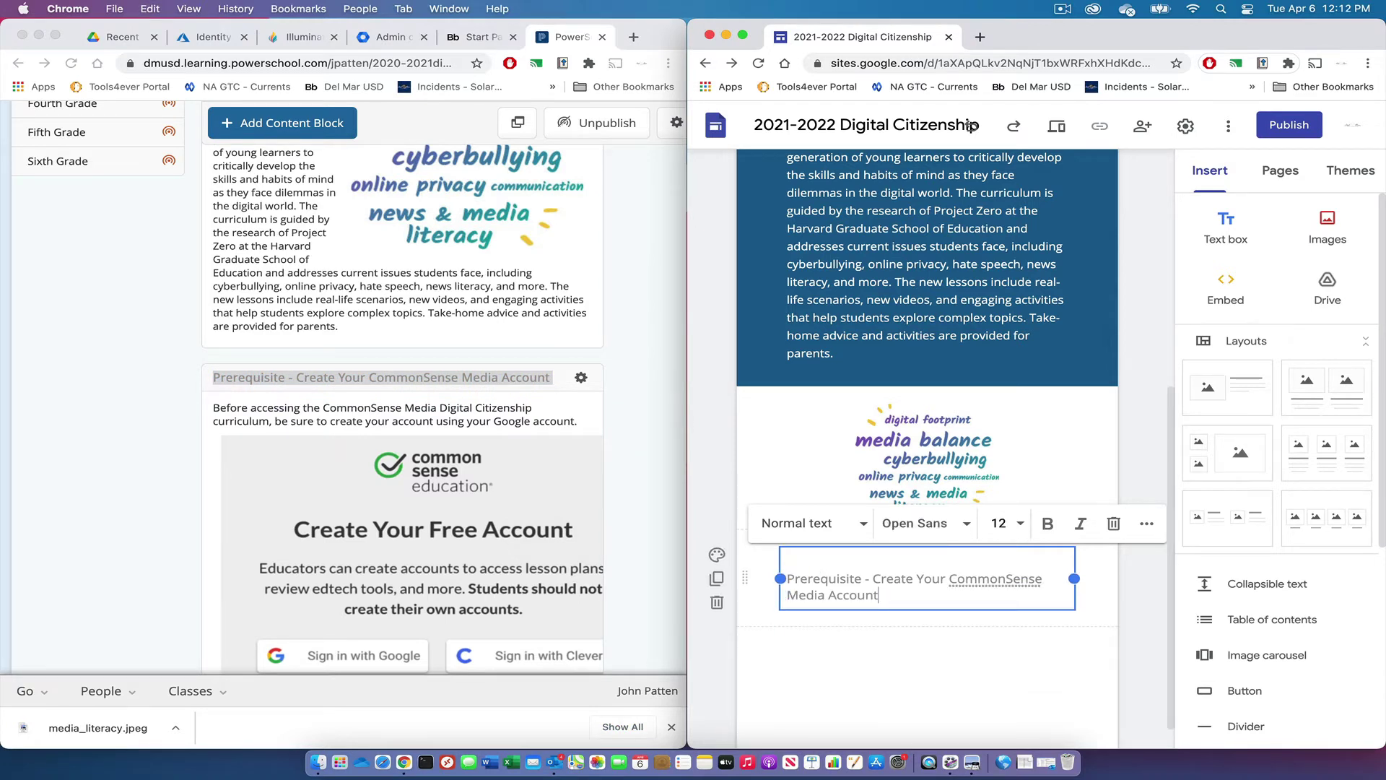
key(Up)
key(Up)
key(Down)
key(BackSpace)
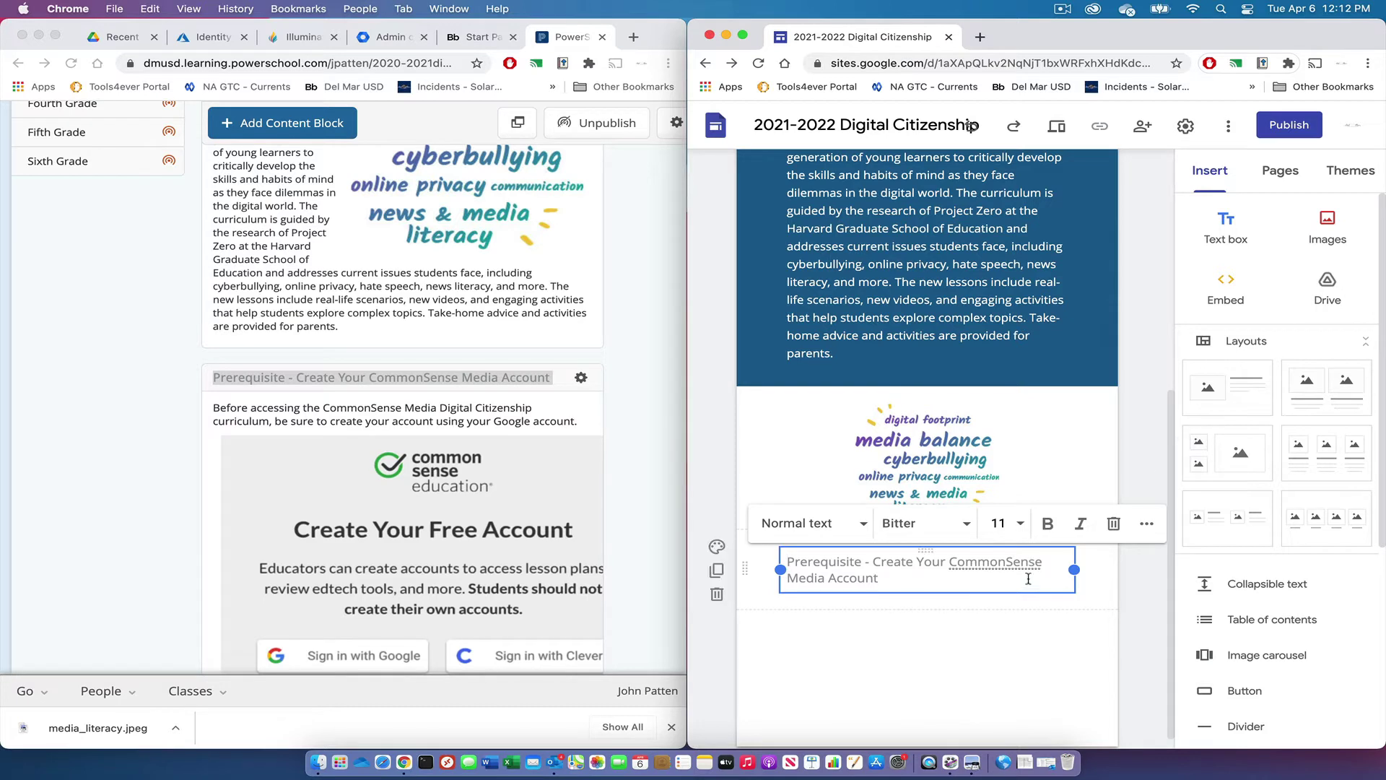
click(1014, 622)
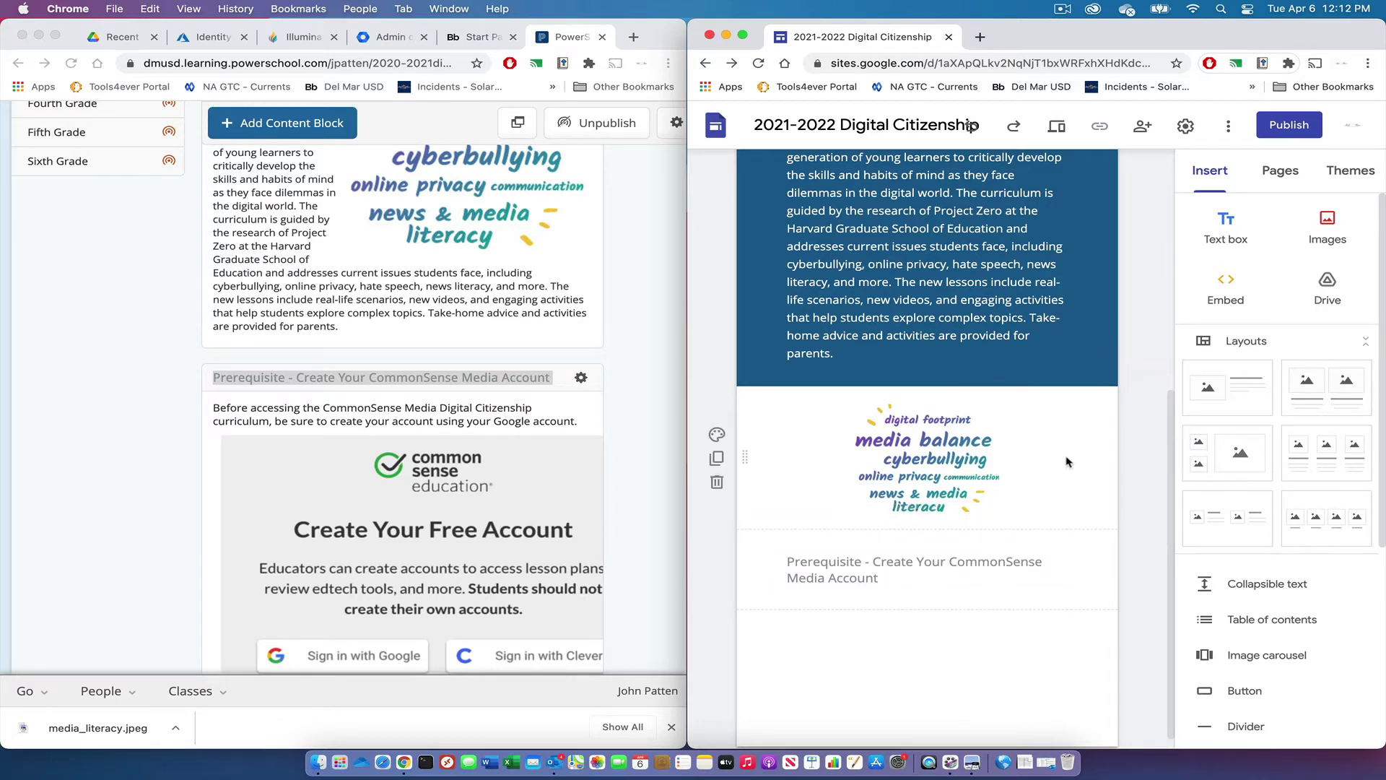
click(1225, 222)
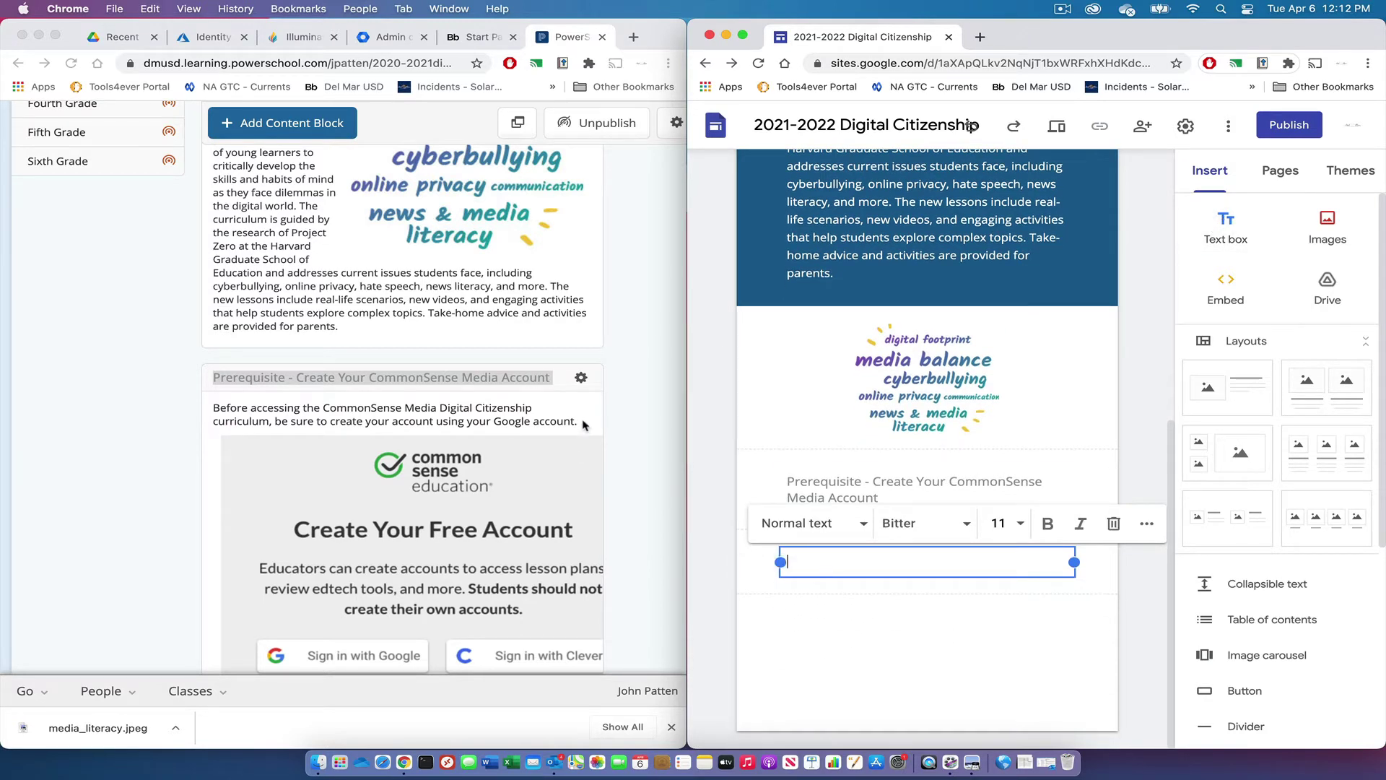
Copy the Prerequisite paragraph from PowerSchool and paste it into the empty text box
key(super+grave)
drag(584, 424, 269, 402)
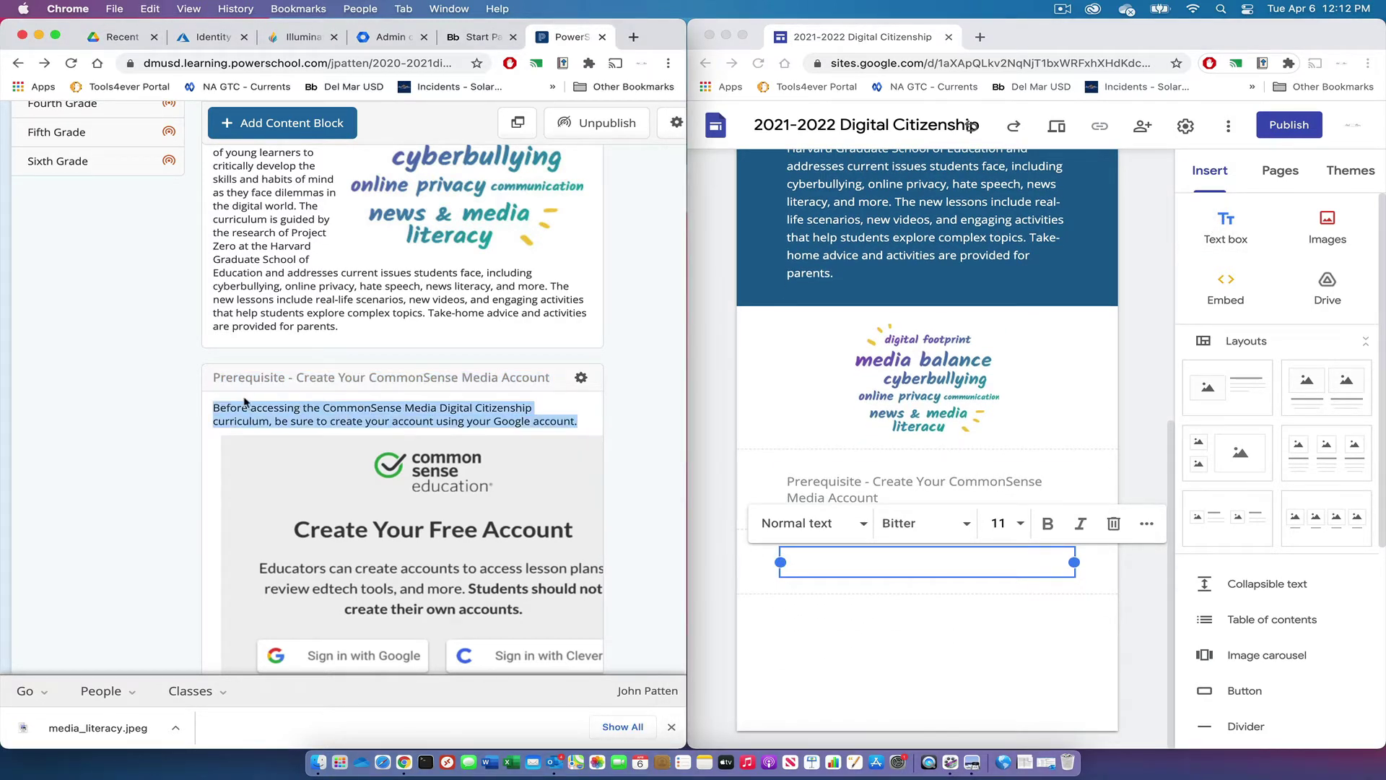
right_click(258, 413)
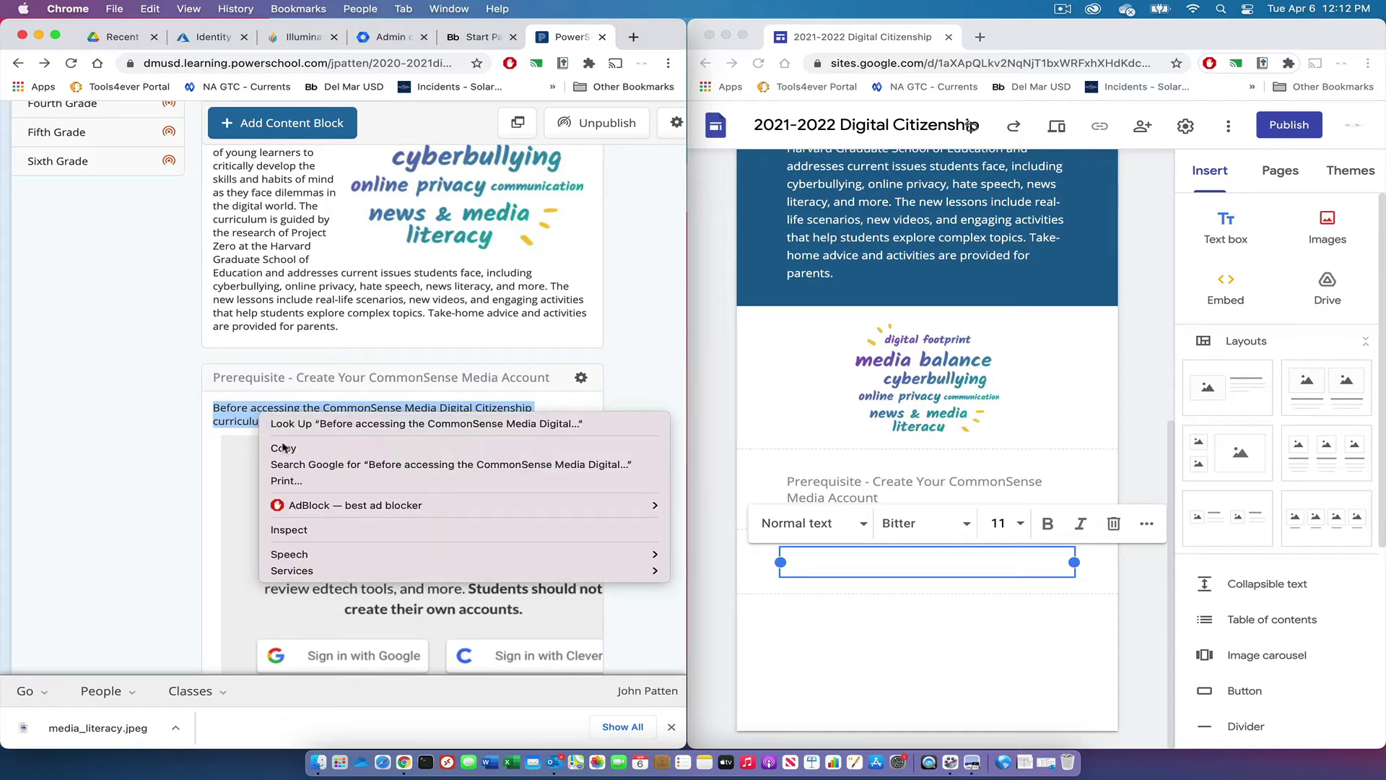
click(282, 445)
click(872, 569)
right_click(873, 568)
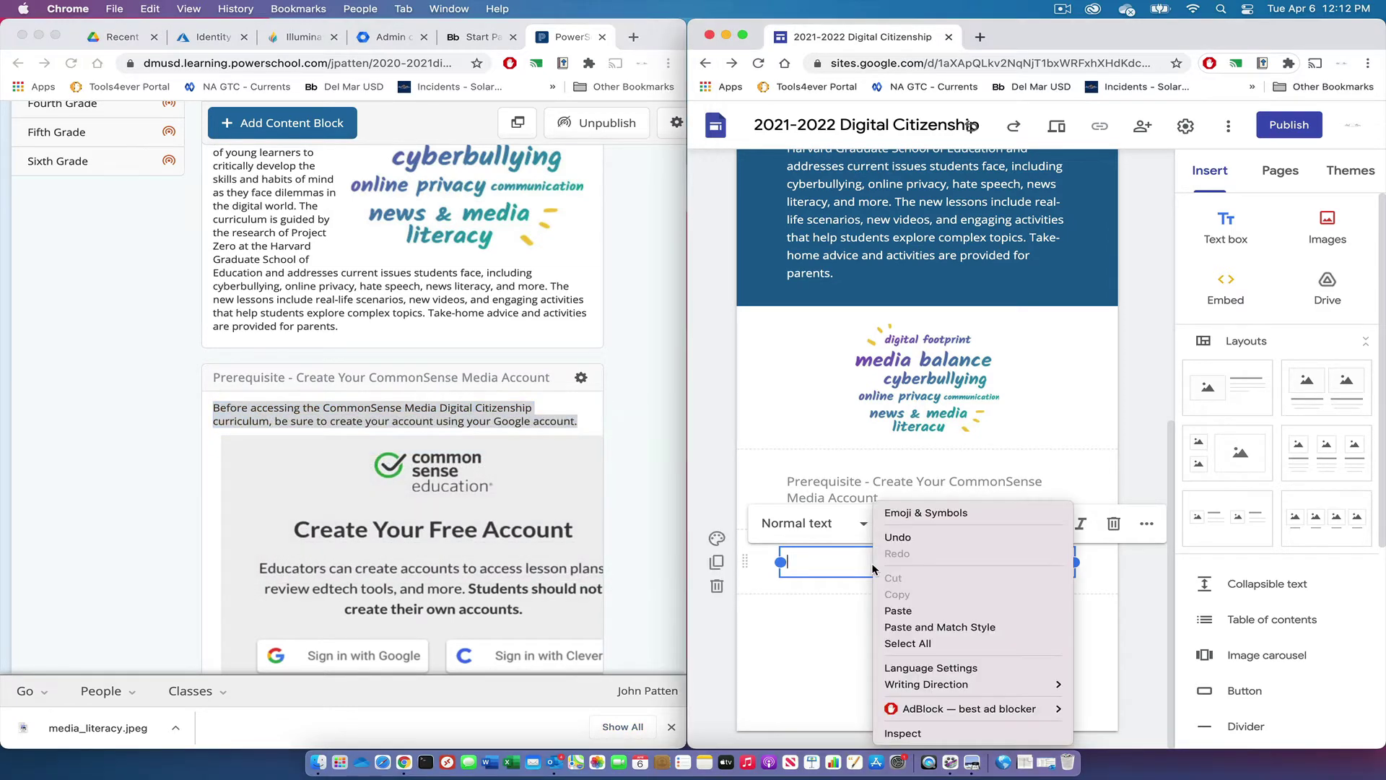
click(898, 609)
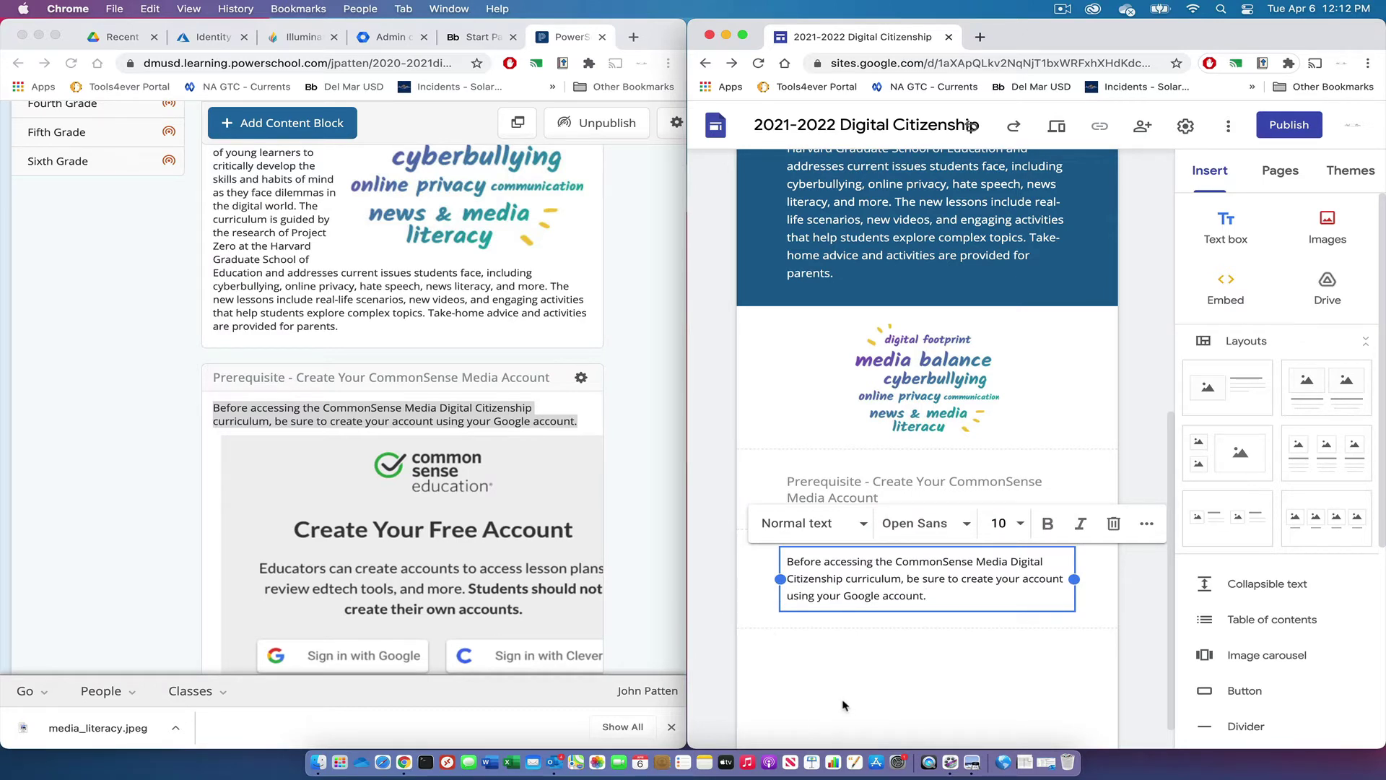
Recolour the whole pasted 'Before accessing the CommonSense Media…' paragraph white
drag(937, 596, 769, 567)
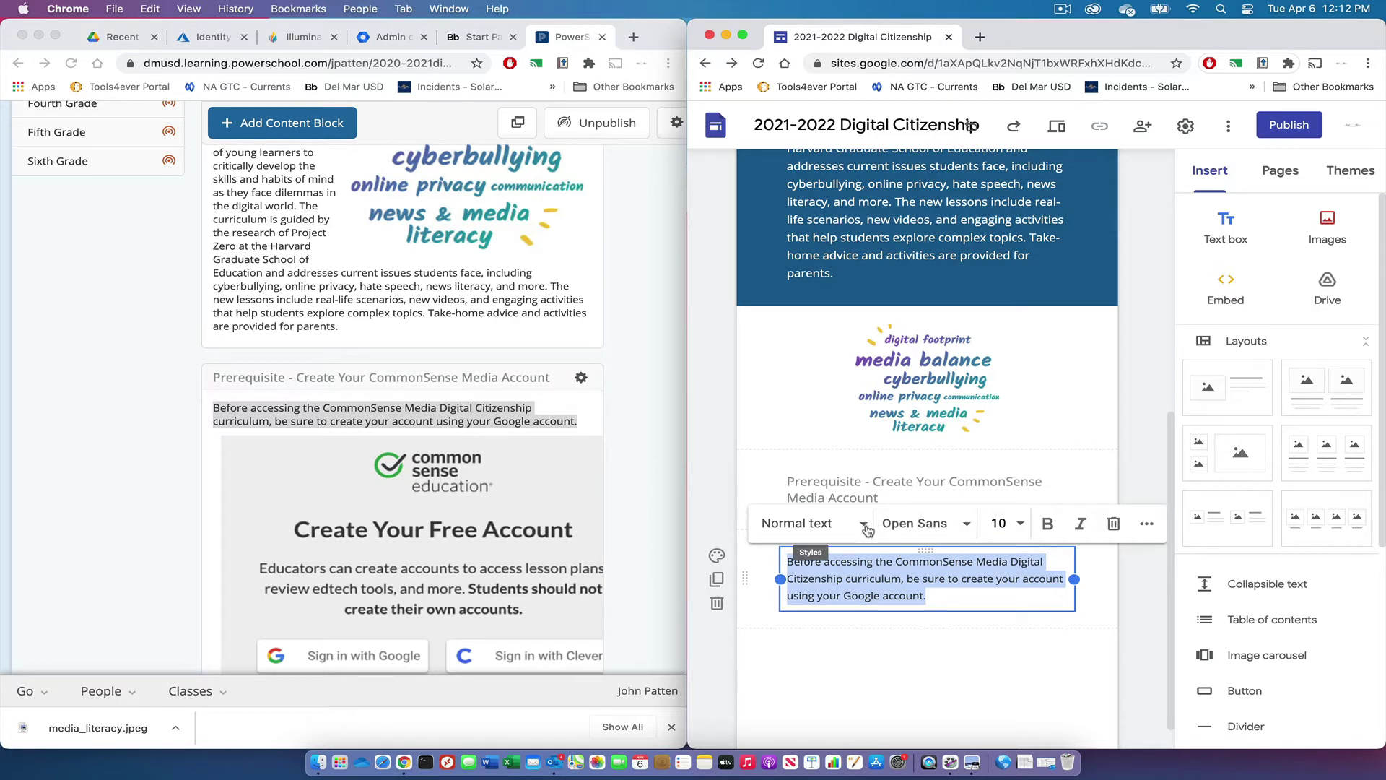
click(1147, 523)
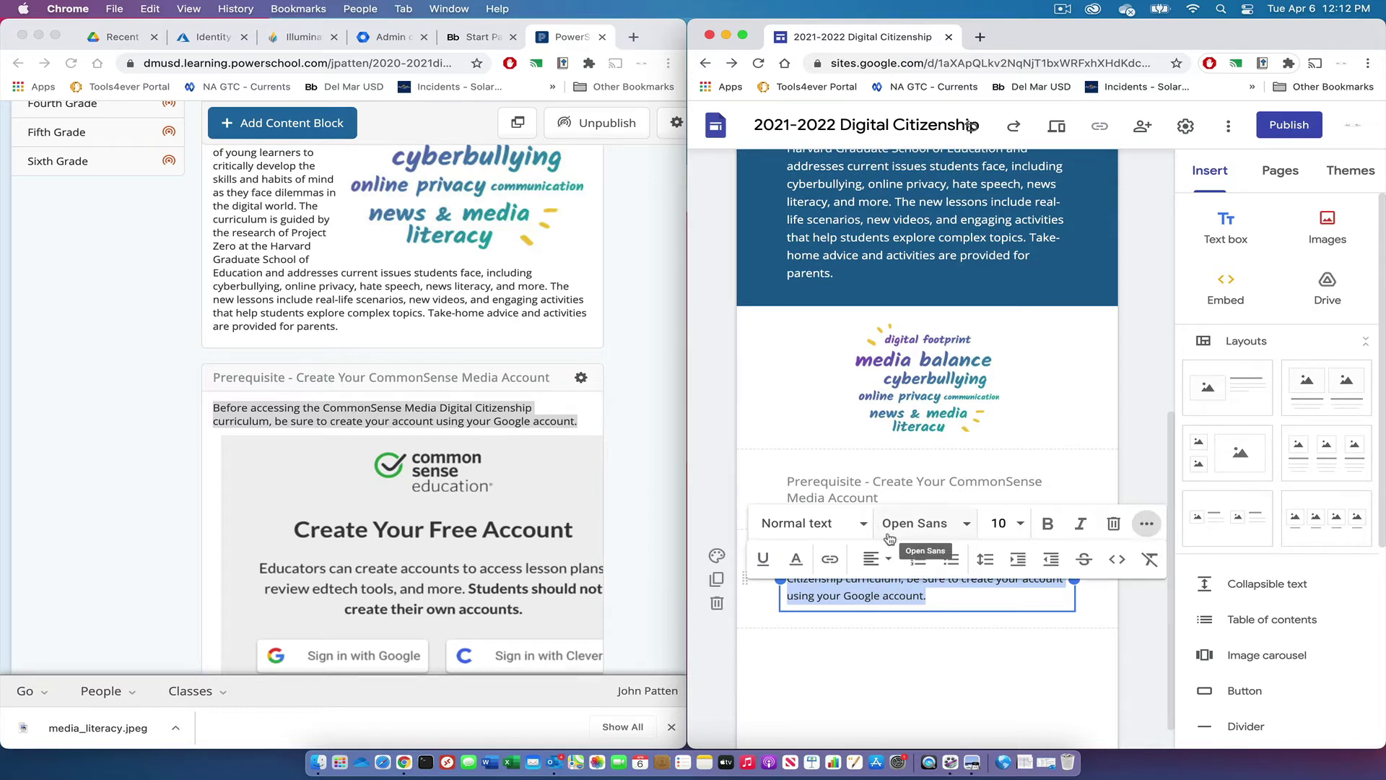
click(796, 559)
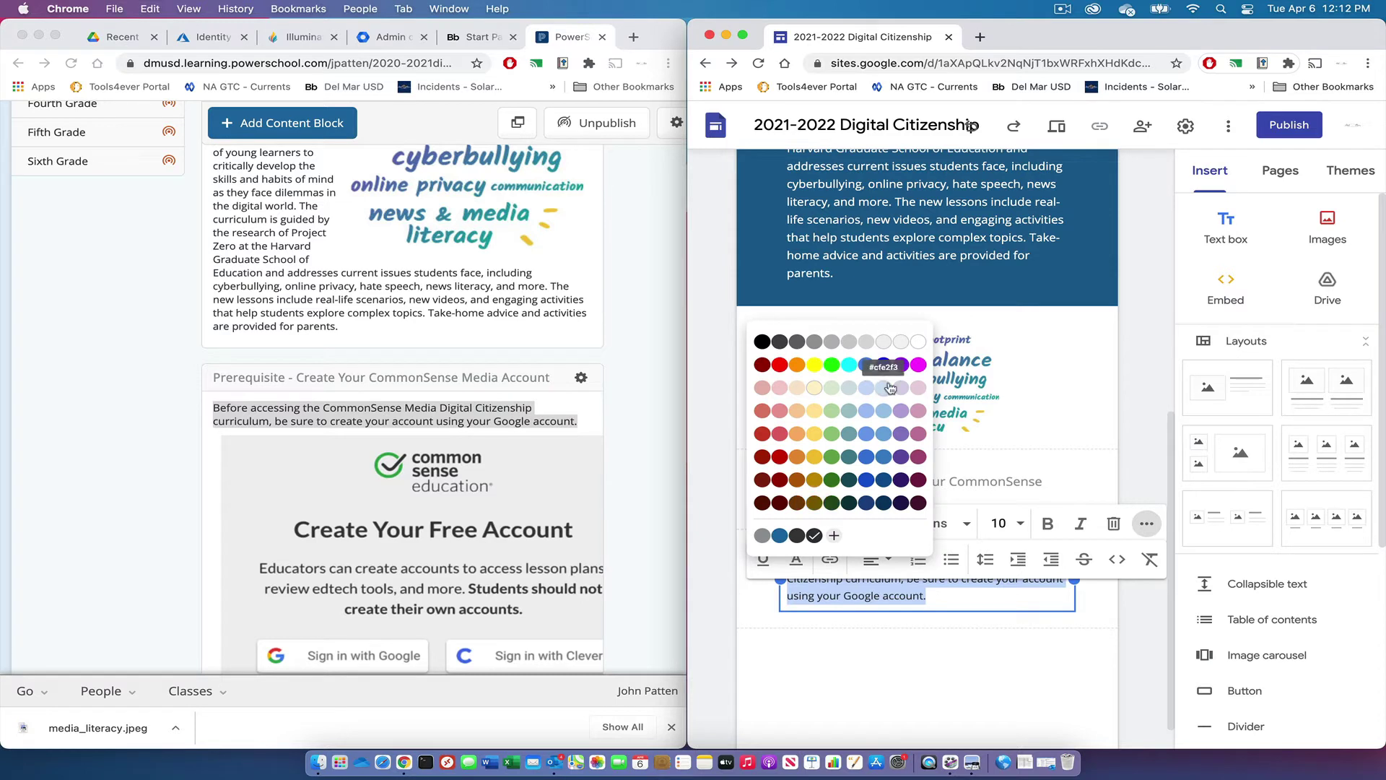
click(921, 344)
click(903, 664)
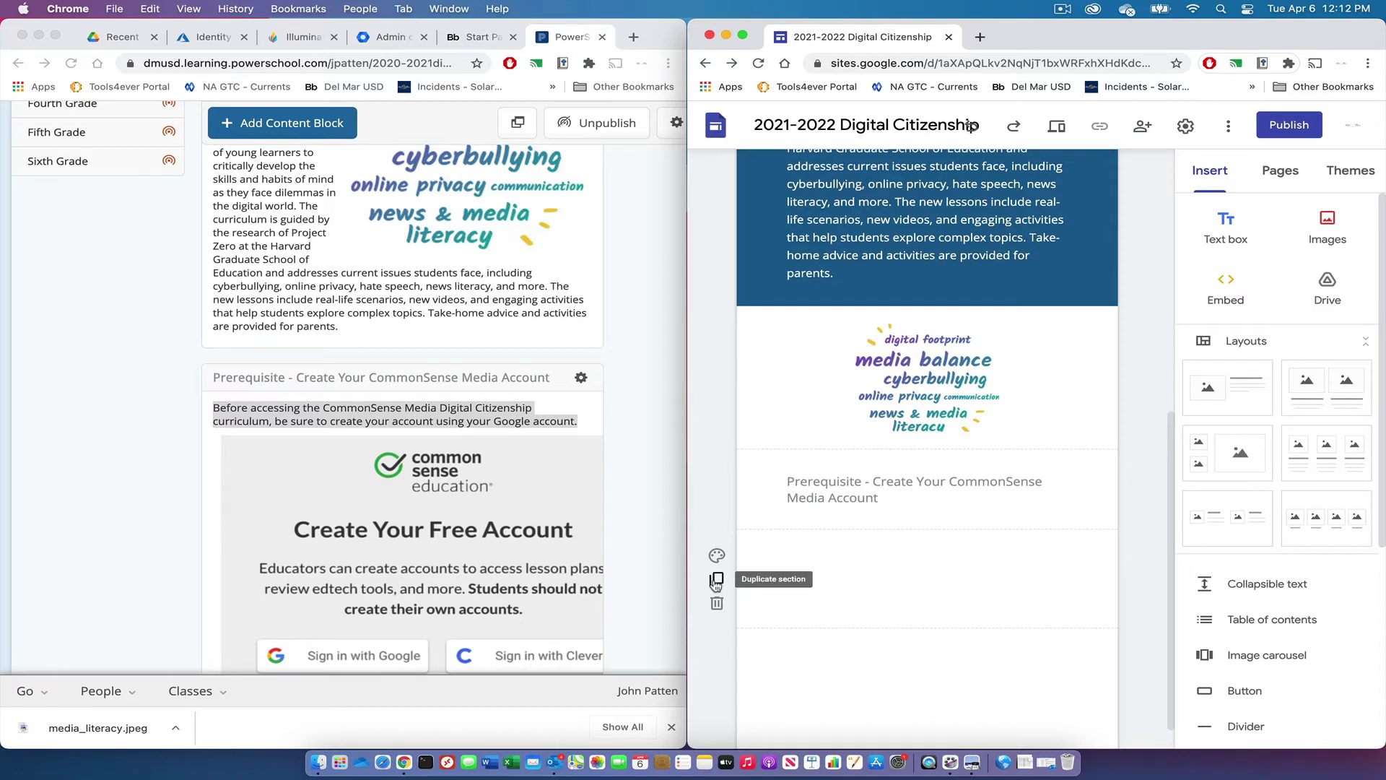
Apply the uploaded blue_bg.jpg as the prerequisite paragraph section's background image
click(717, 555)
mouse_move(785, 684)
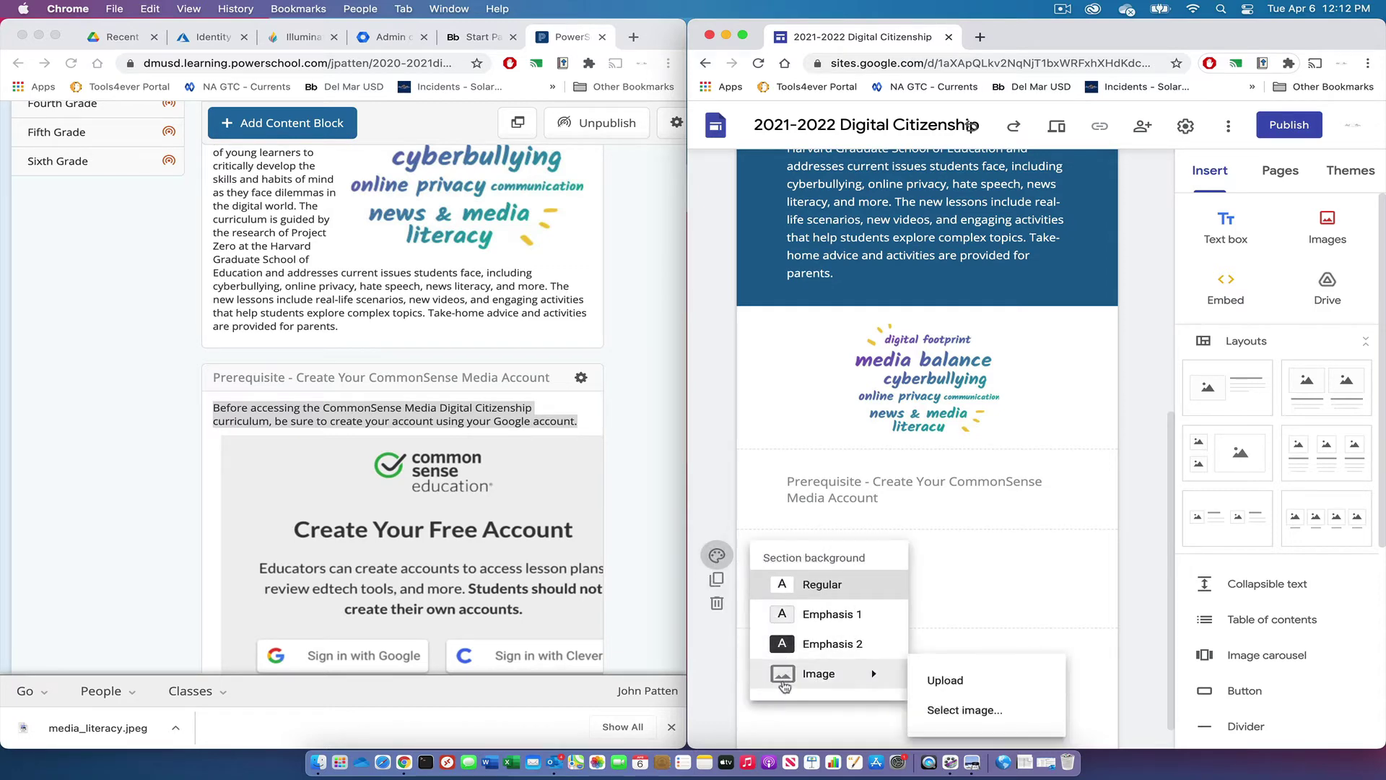
click(946, 679)
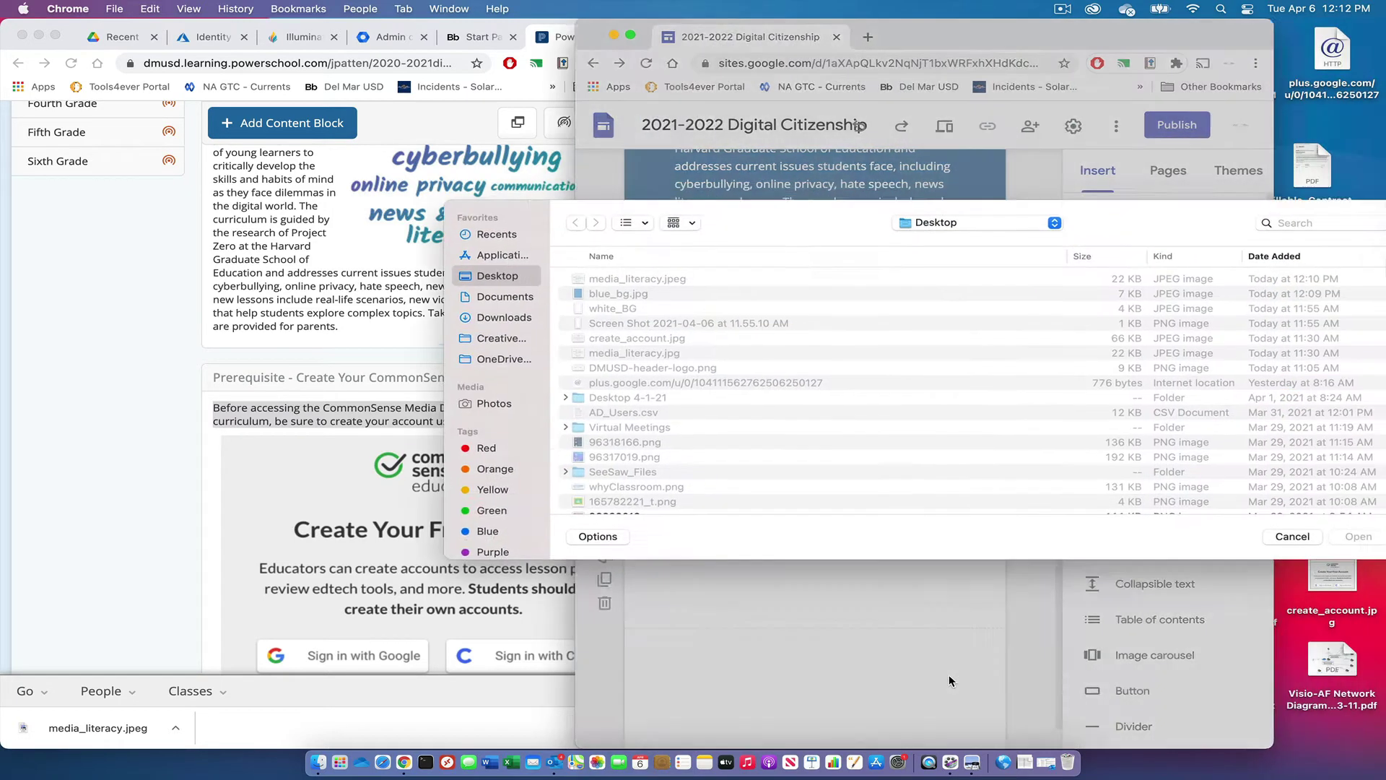
click(587, 298)
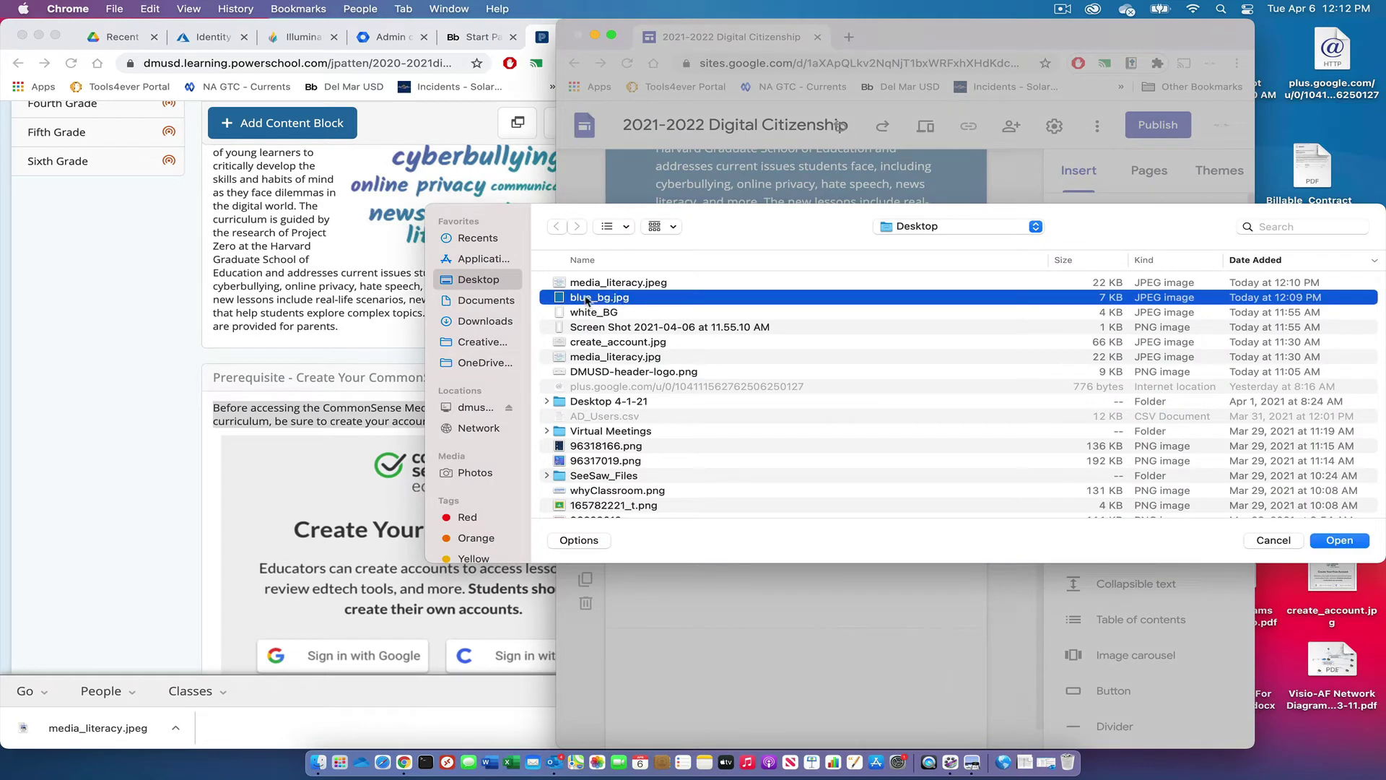
click(1337, 541)
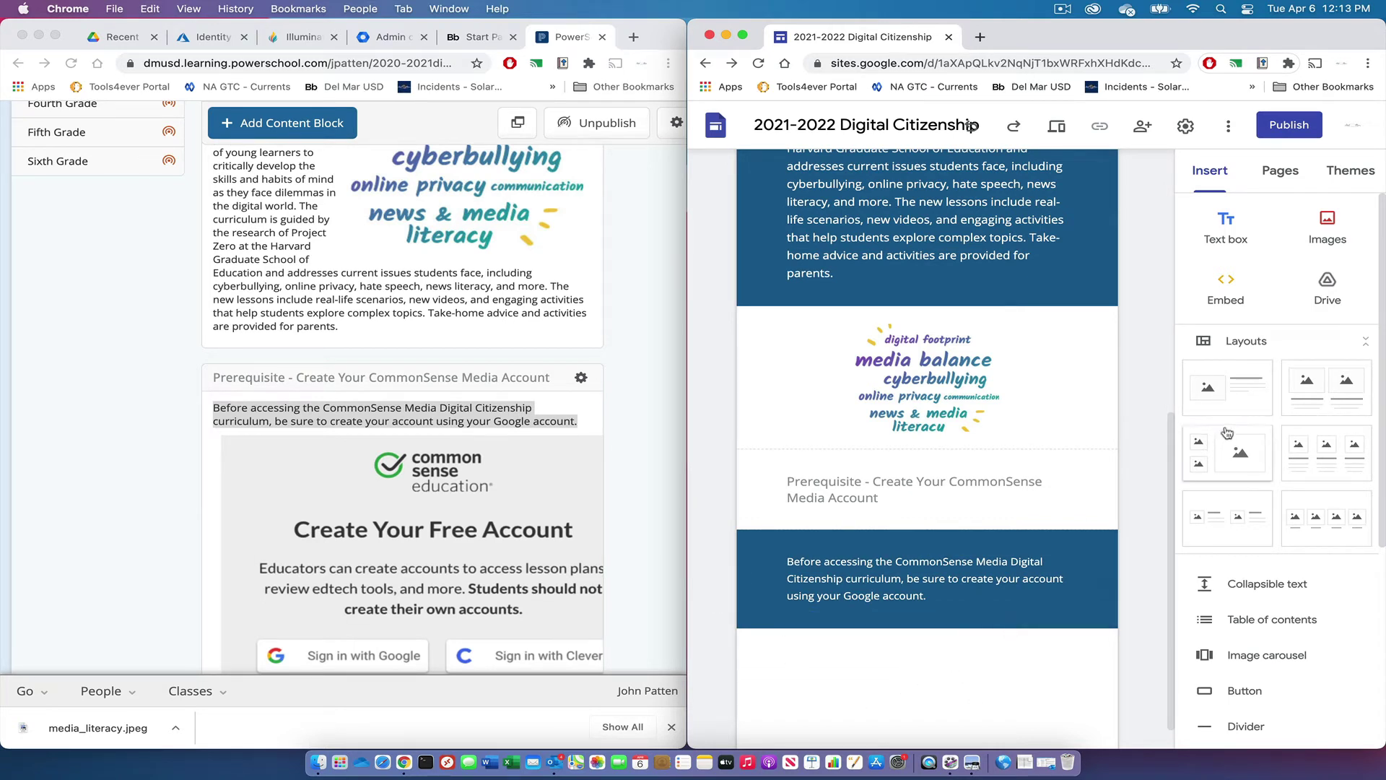
scroll(1227, 433, down, 5)
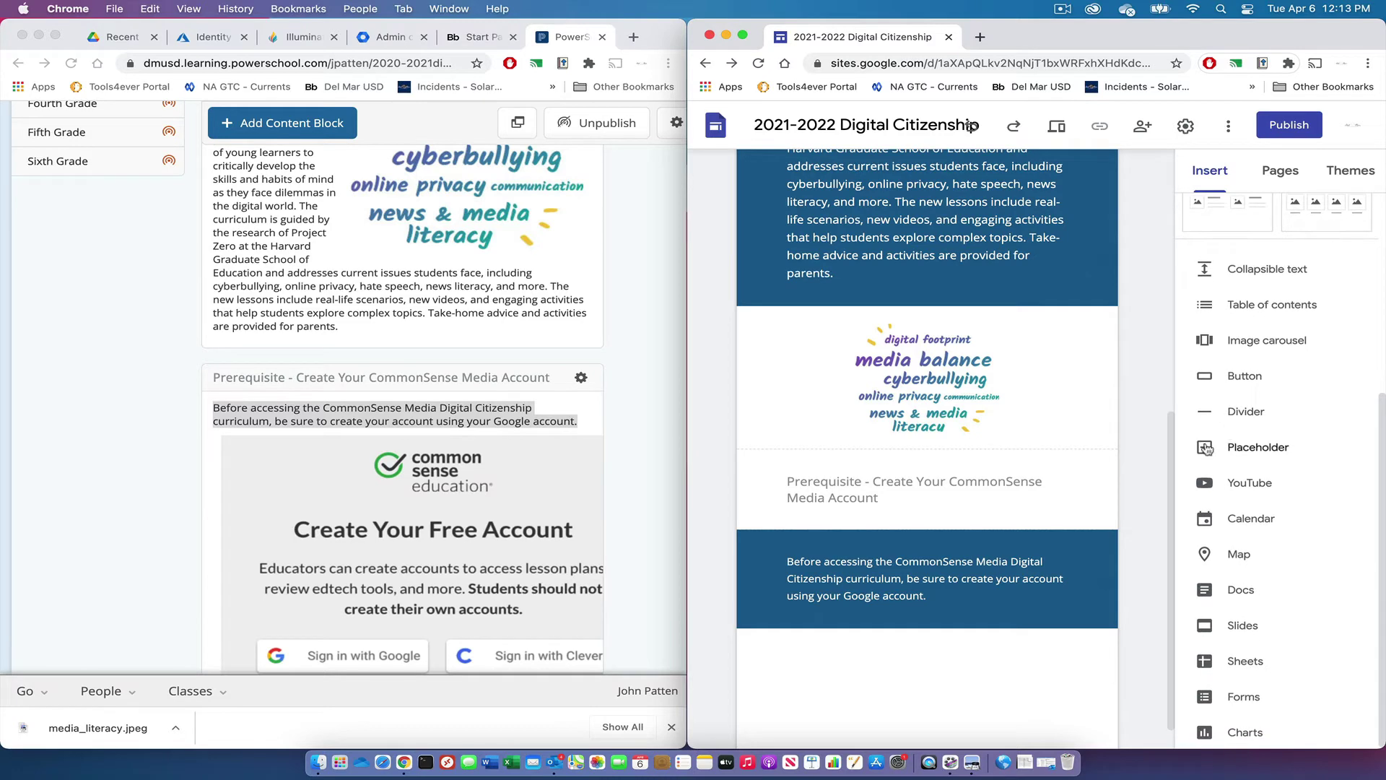
Insert a wide placeholder, fill it with create_account.jpg, and stretch the image slightly taller
click(1242, 447)
drag(873, 575, 1073, 634)
click(925, 564)
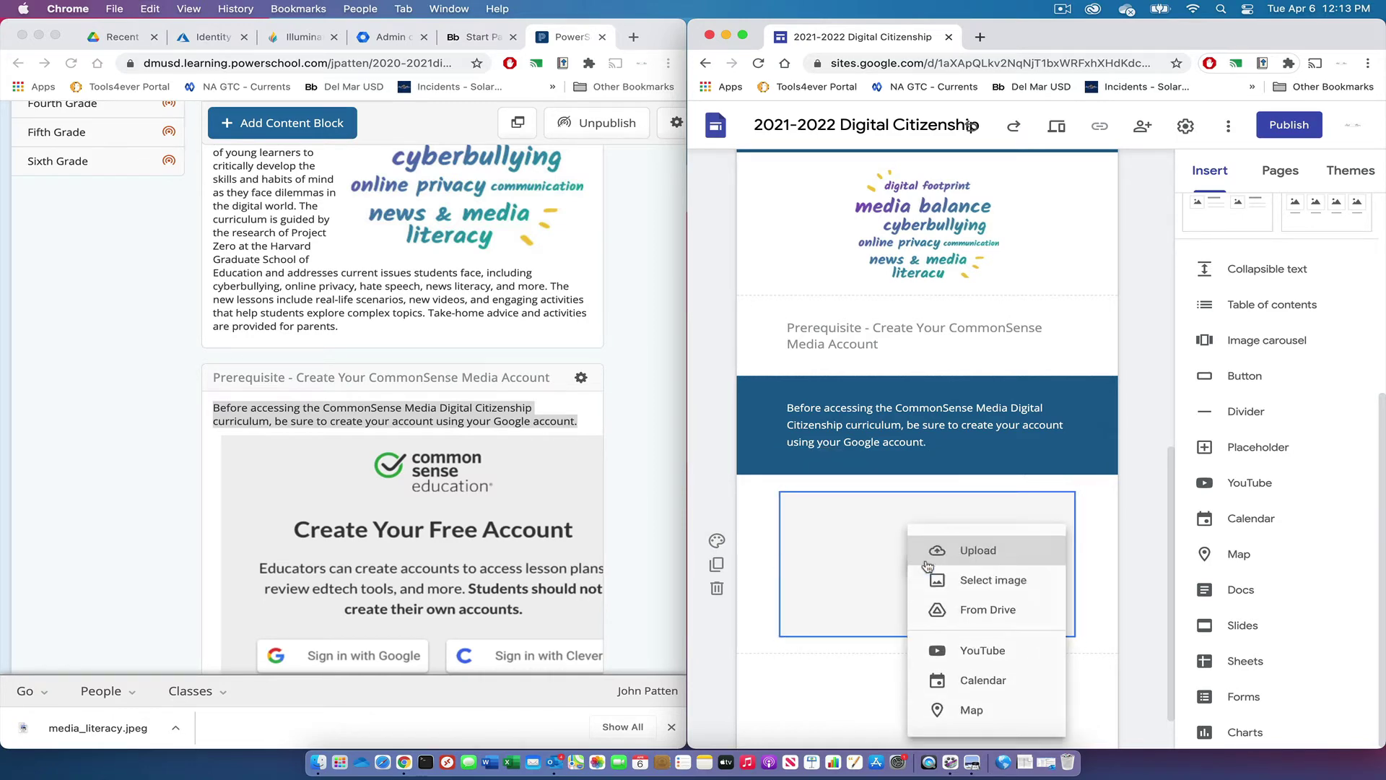
click(964, 554)
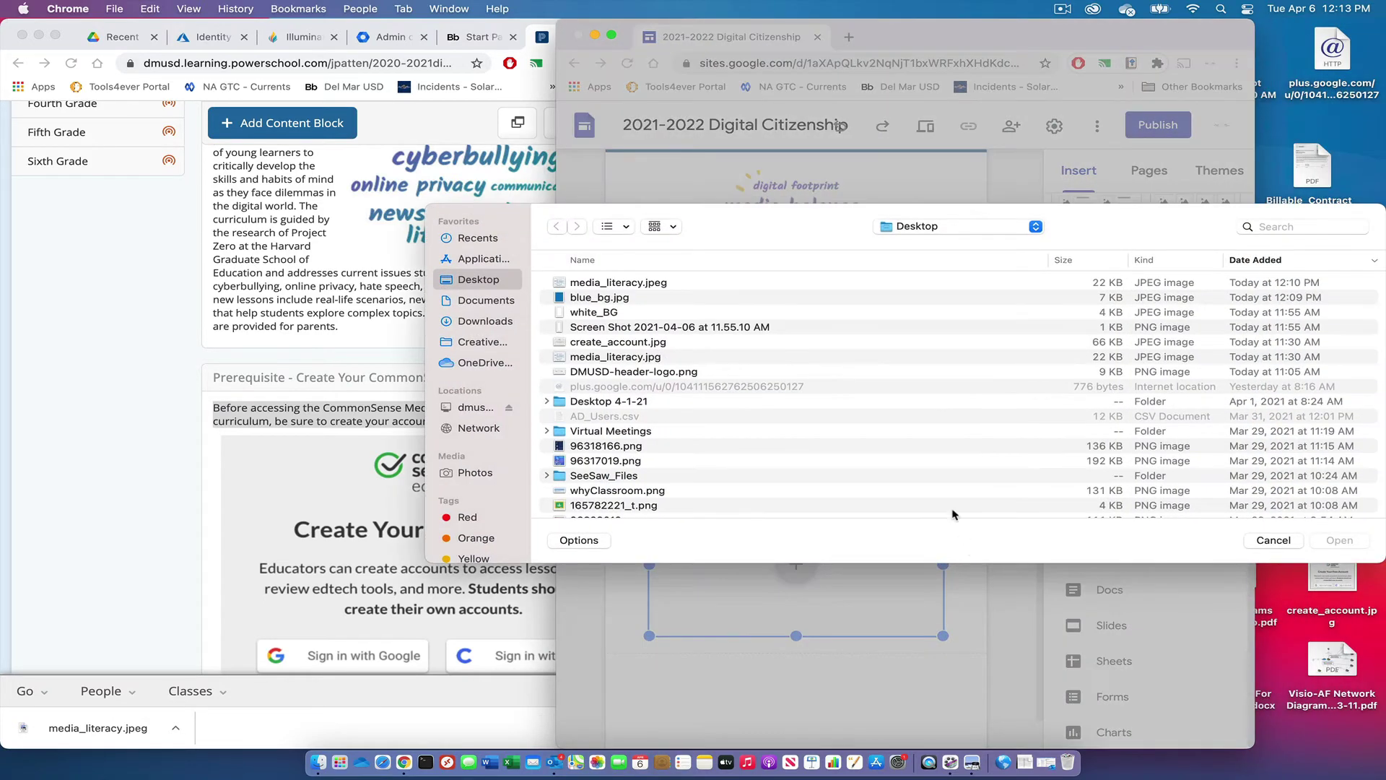
click(640, 342)
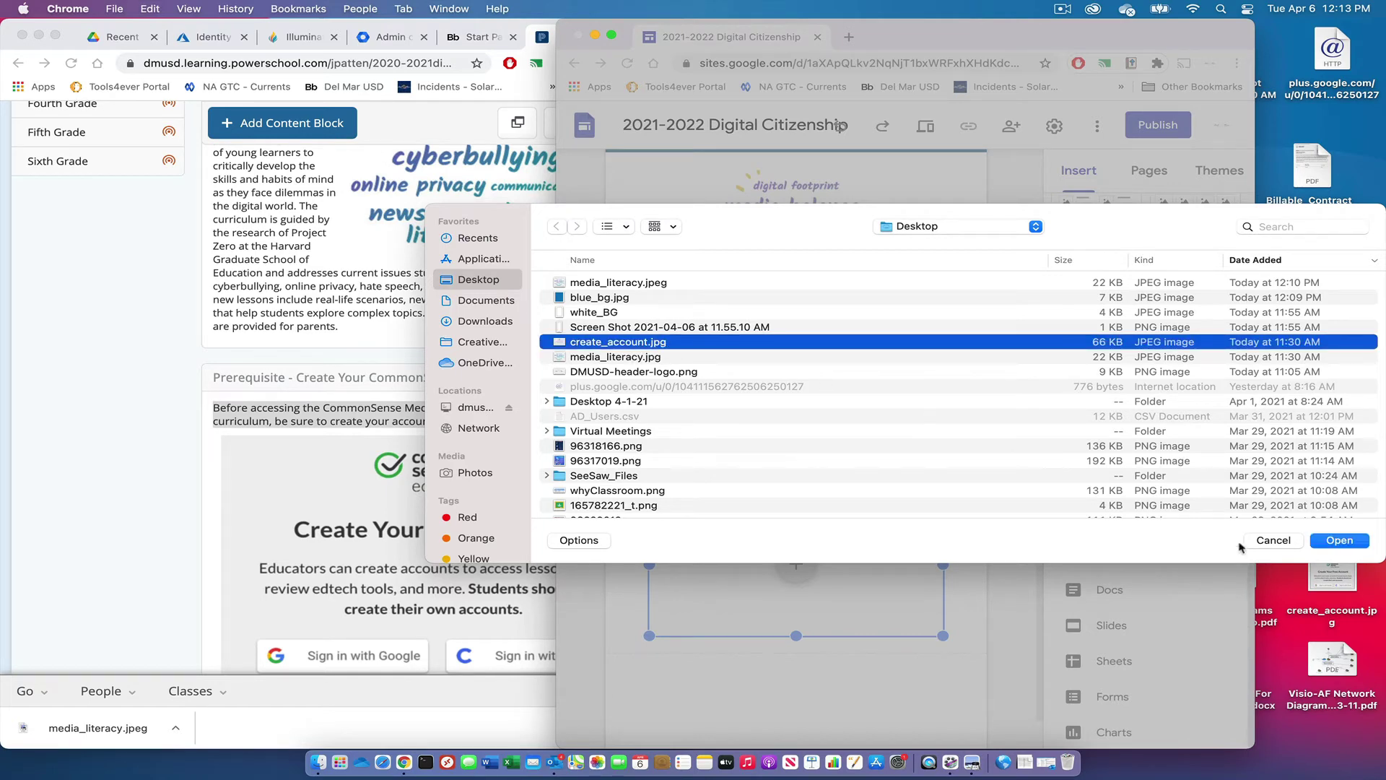
click(1339, 540)
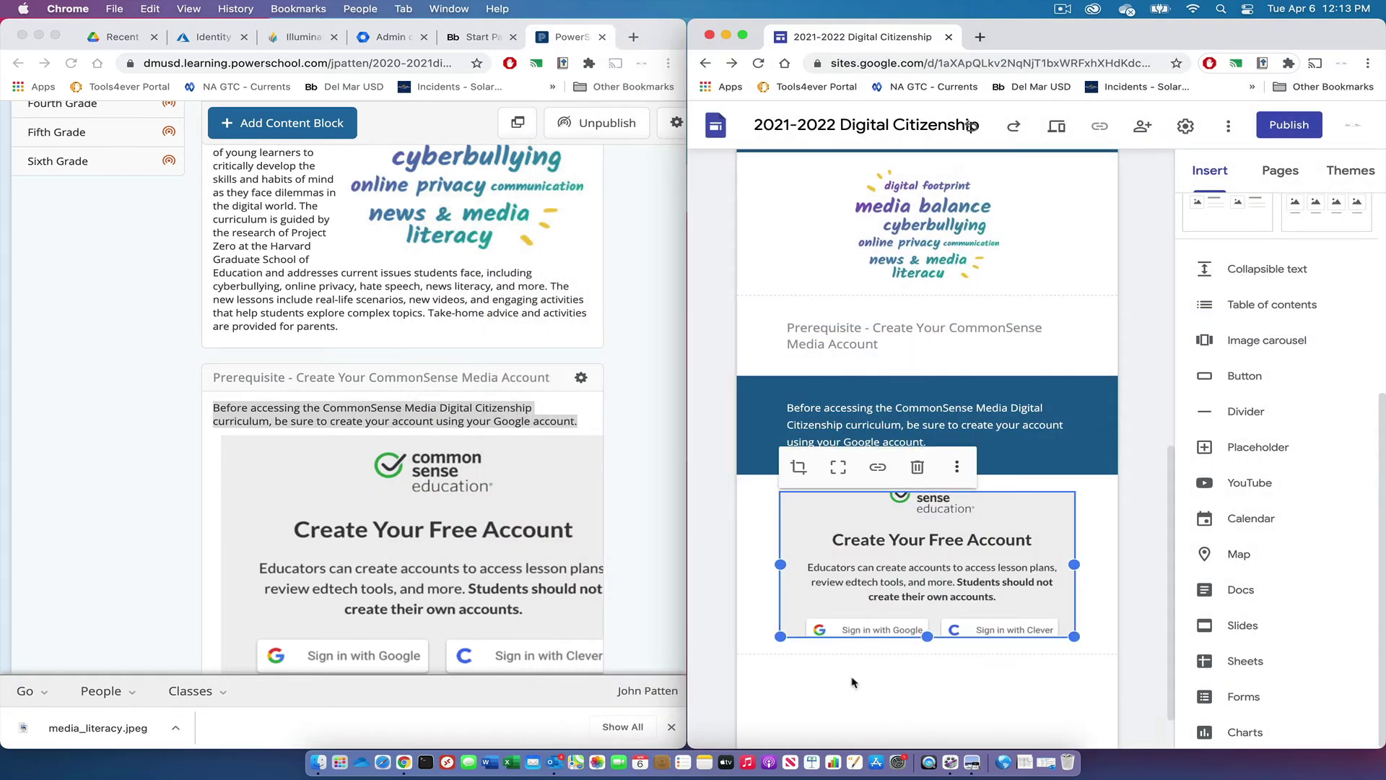
mouse_move(780, 636)
mouse_down()
mouse_move(747, 649)
mouse_move(780, 652)
mouse_up()
drag(927, 652, 928, 663)
click(1028, 698)
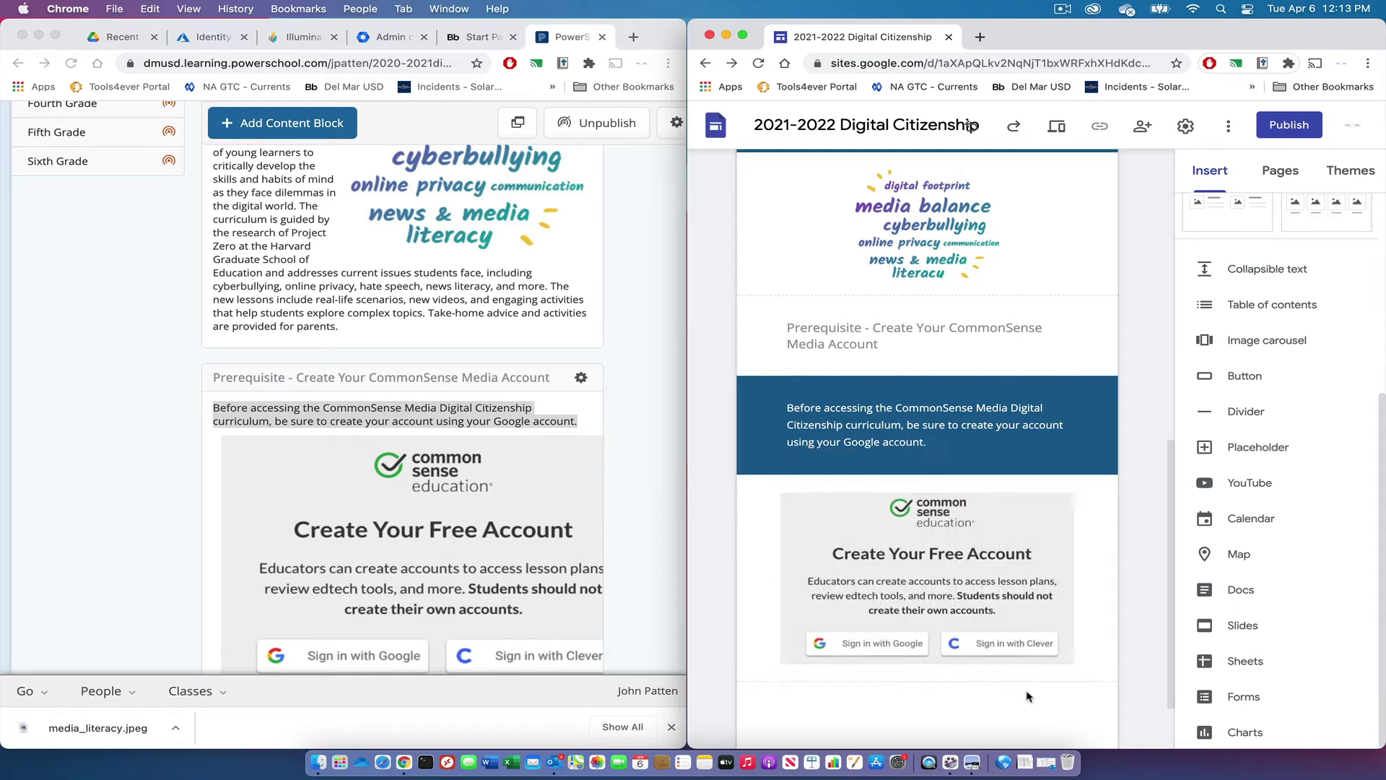
scroll(1029, 696, down, 1)
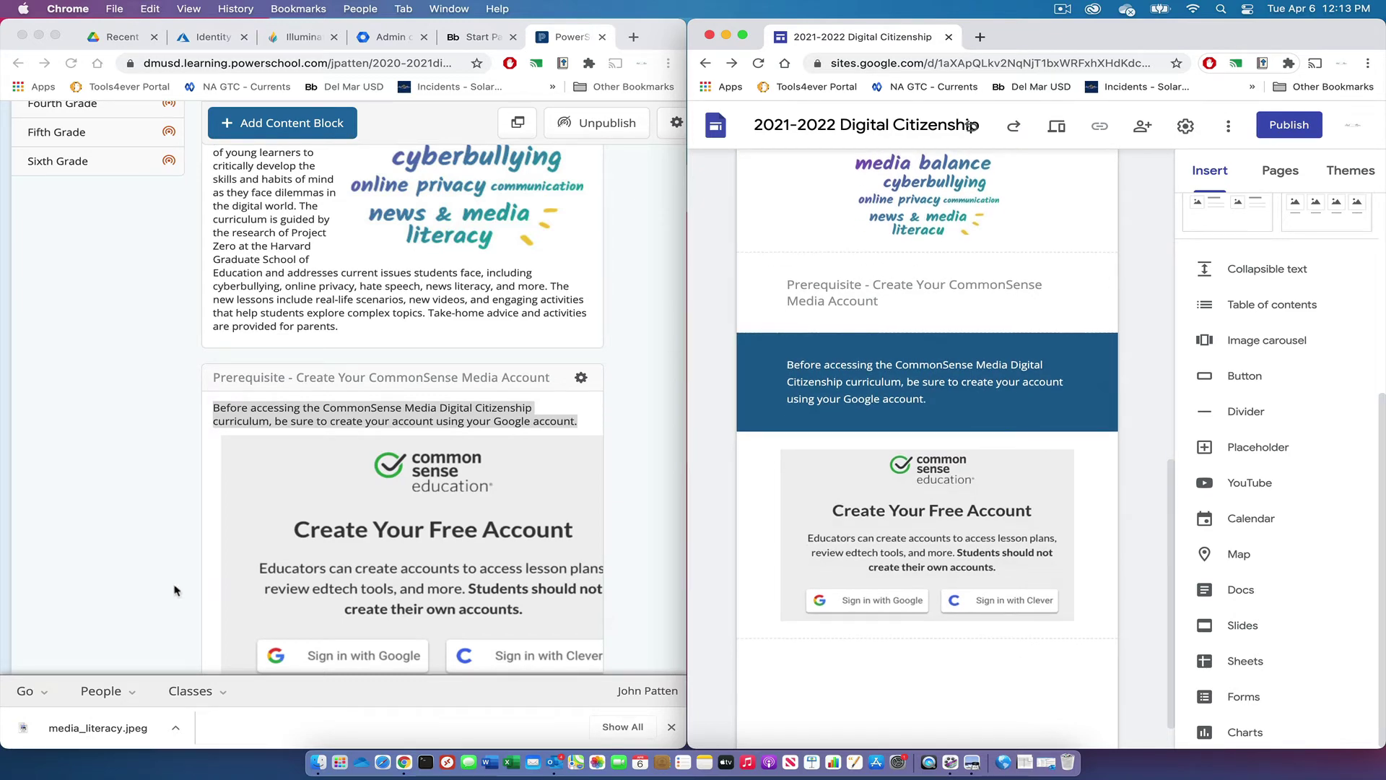
Add a text box at the page bottom and copy the Curriculum Organization title from PowerSchool
scroll(266, 545, down, 5)
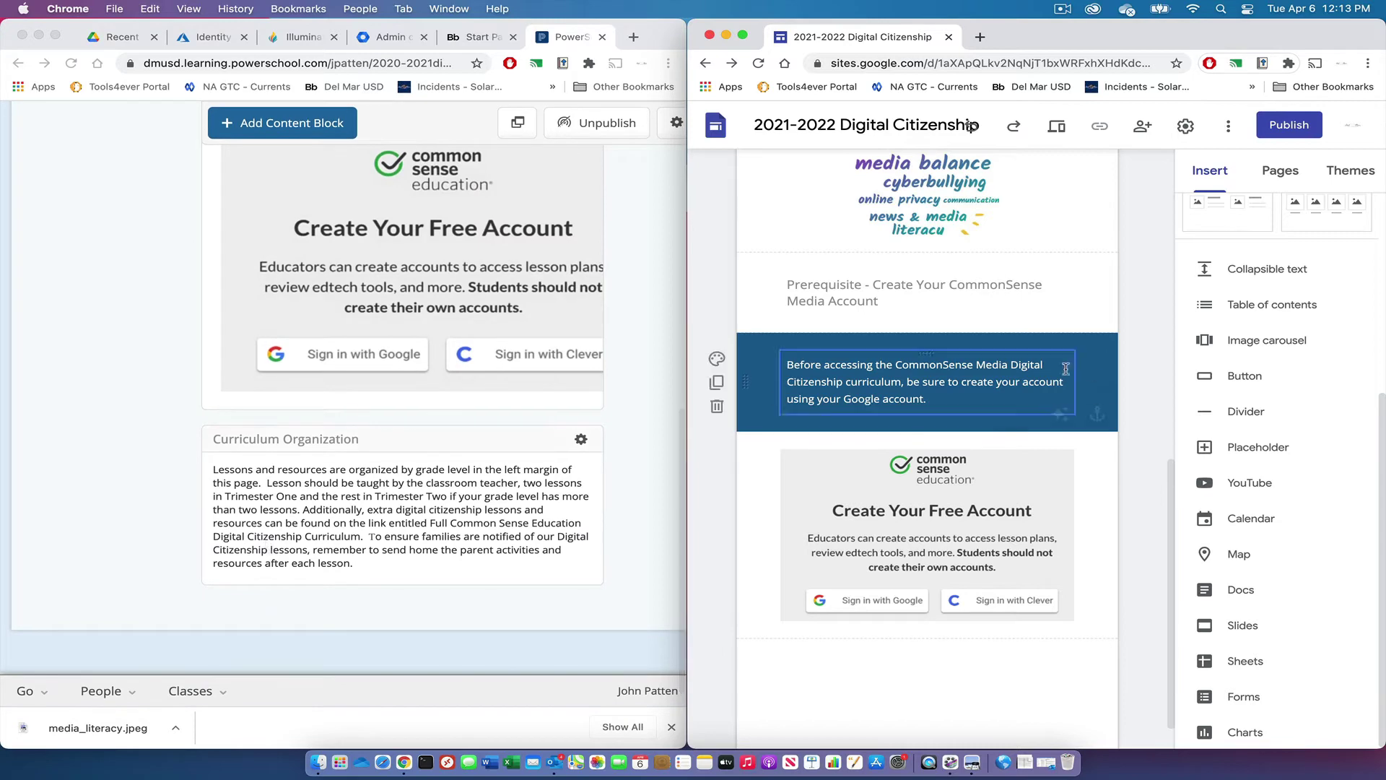
scroll(1283, 312, up, 5)
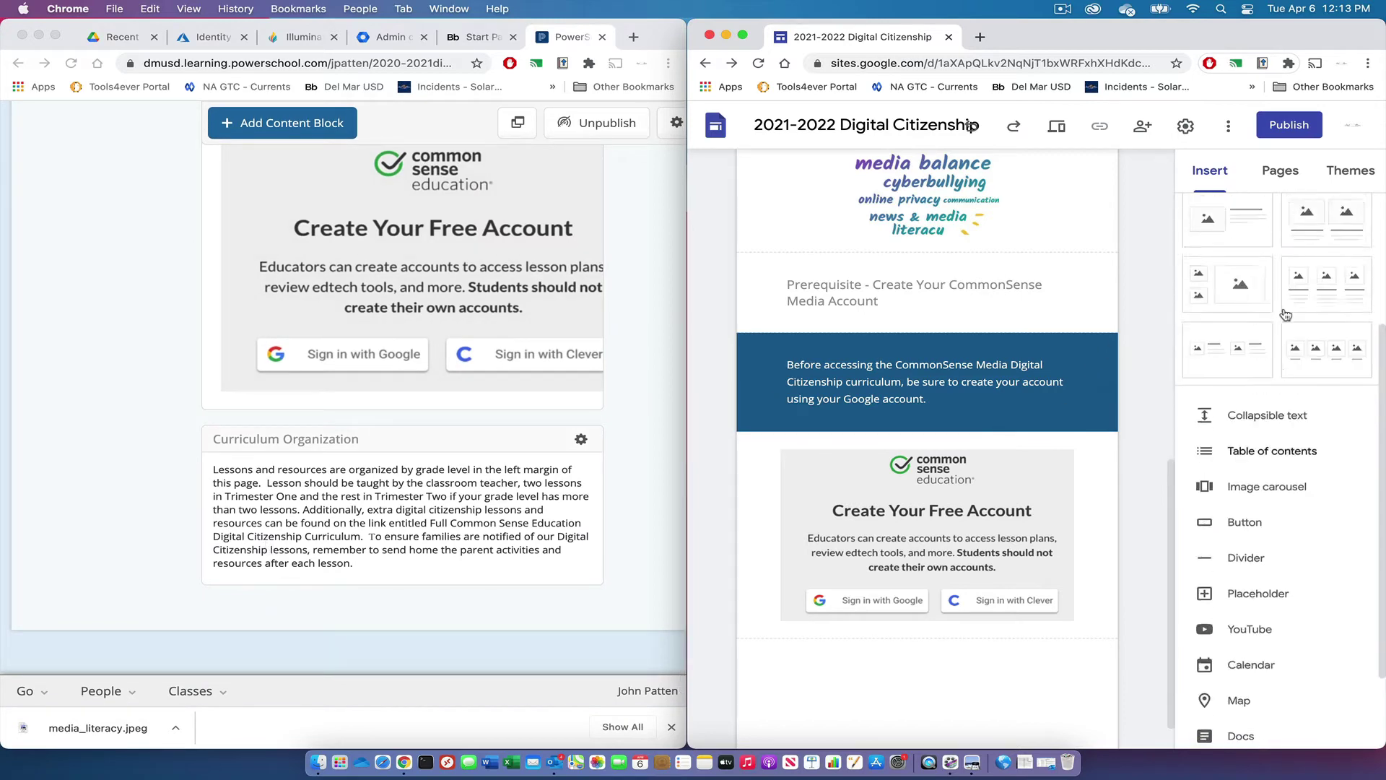
click(1225, 224)
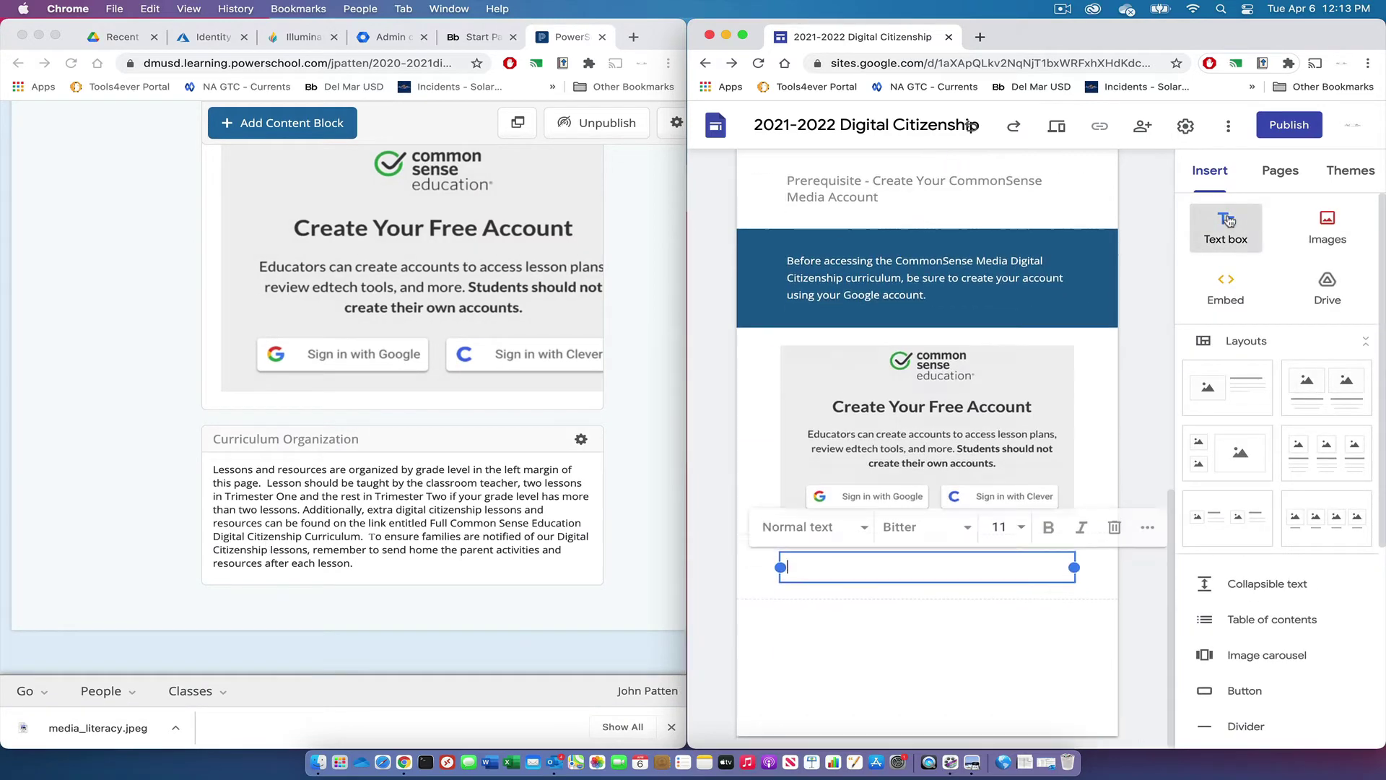
click(373, 443)
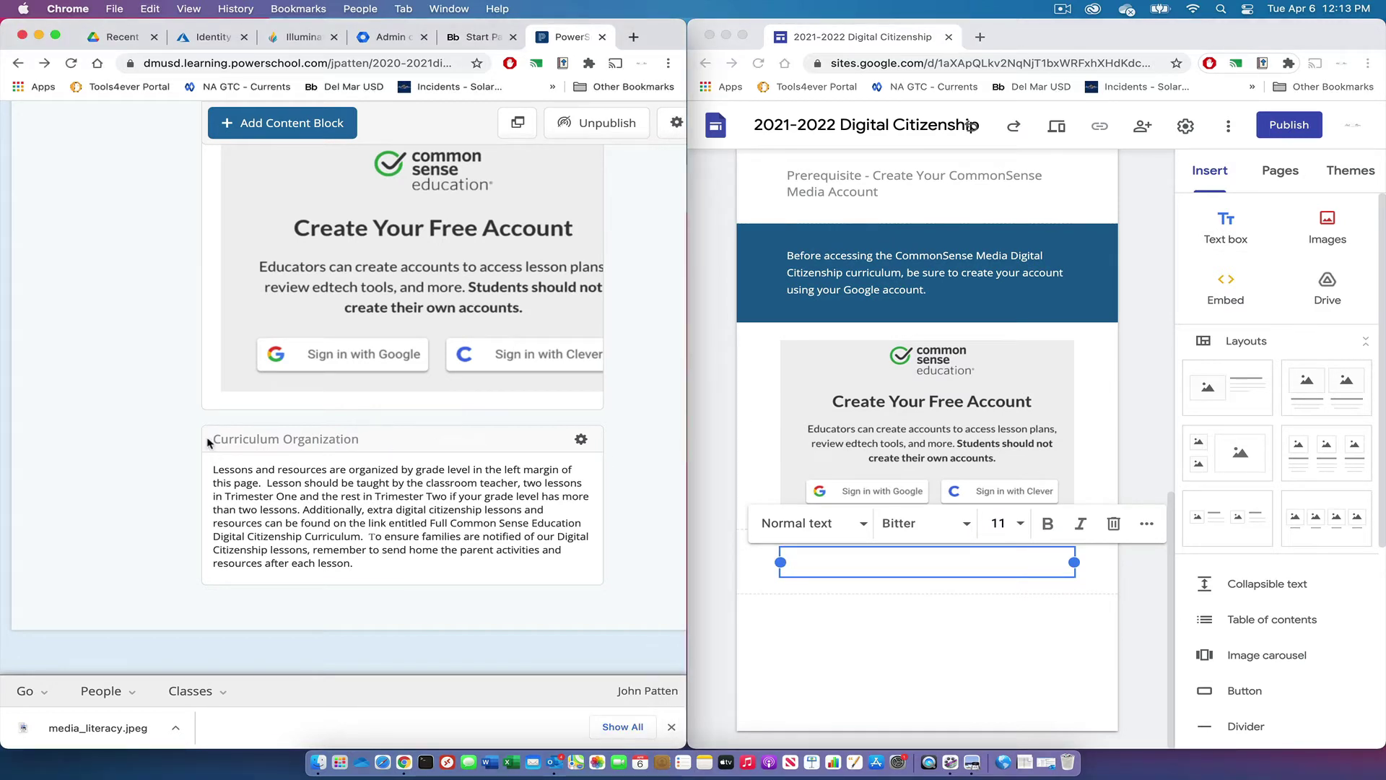
triple_click(357, 439)
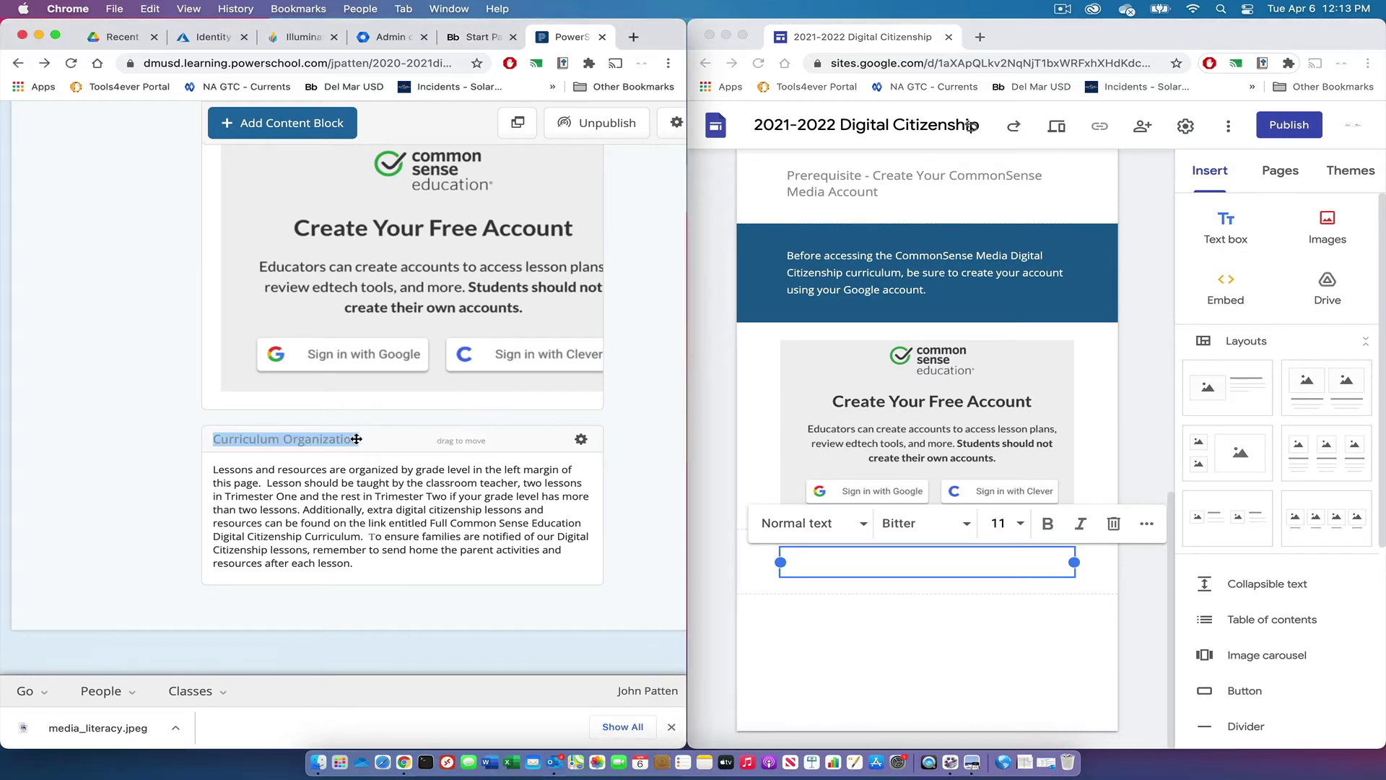
right_click(342, 440)
click(363, 474)
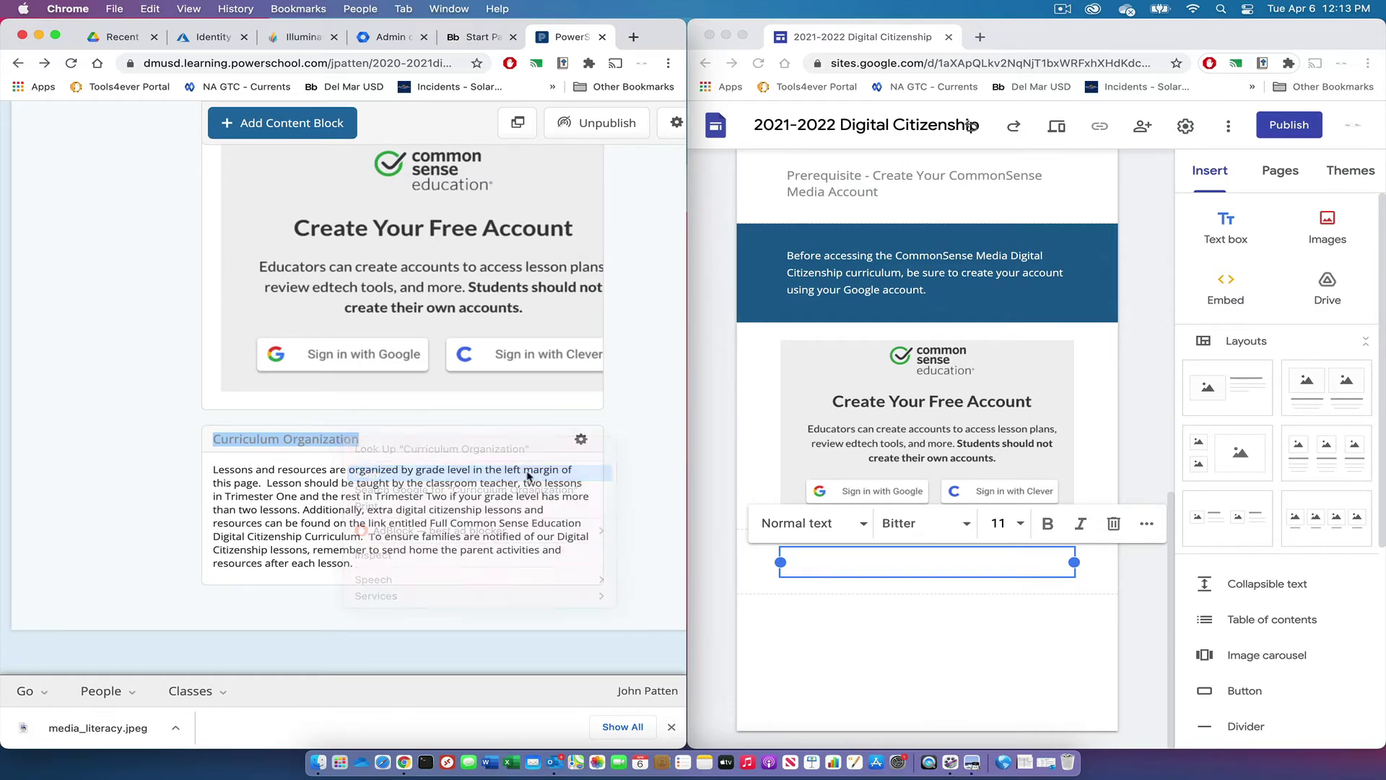
Paste 'Curriculum Organization' with formatting cleared (Cmd+\), then add another text box below
click(829, 561)
key(super+v)
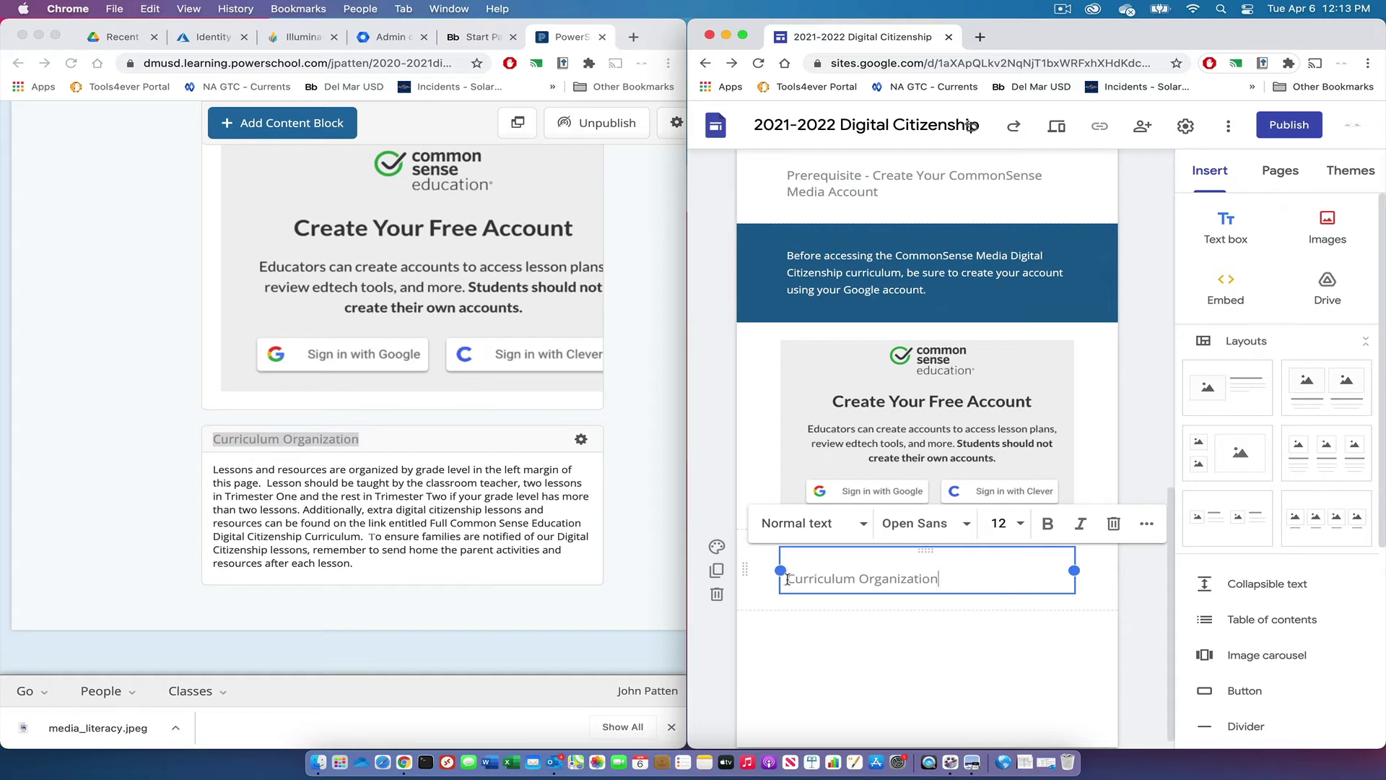
key(super+backslash)
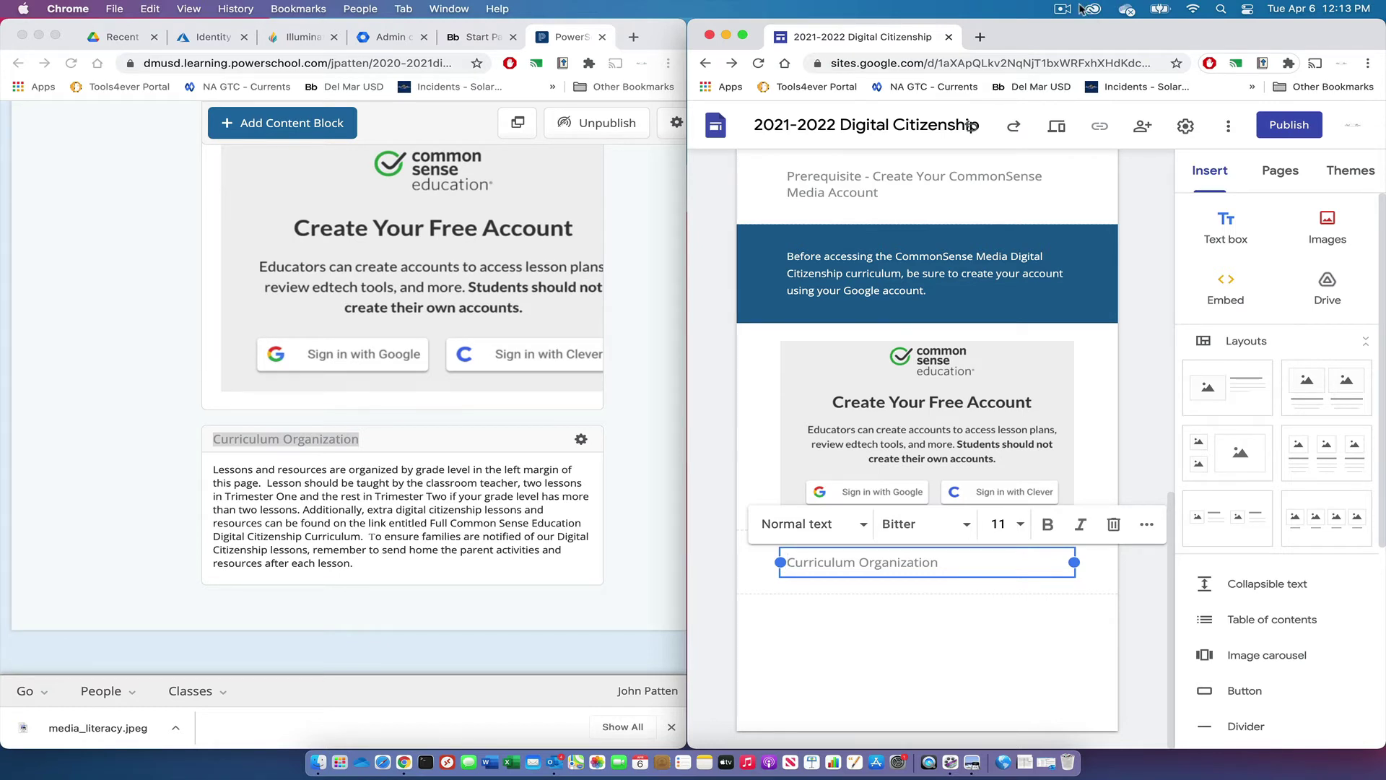
click(1063, 9)
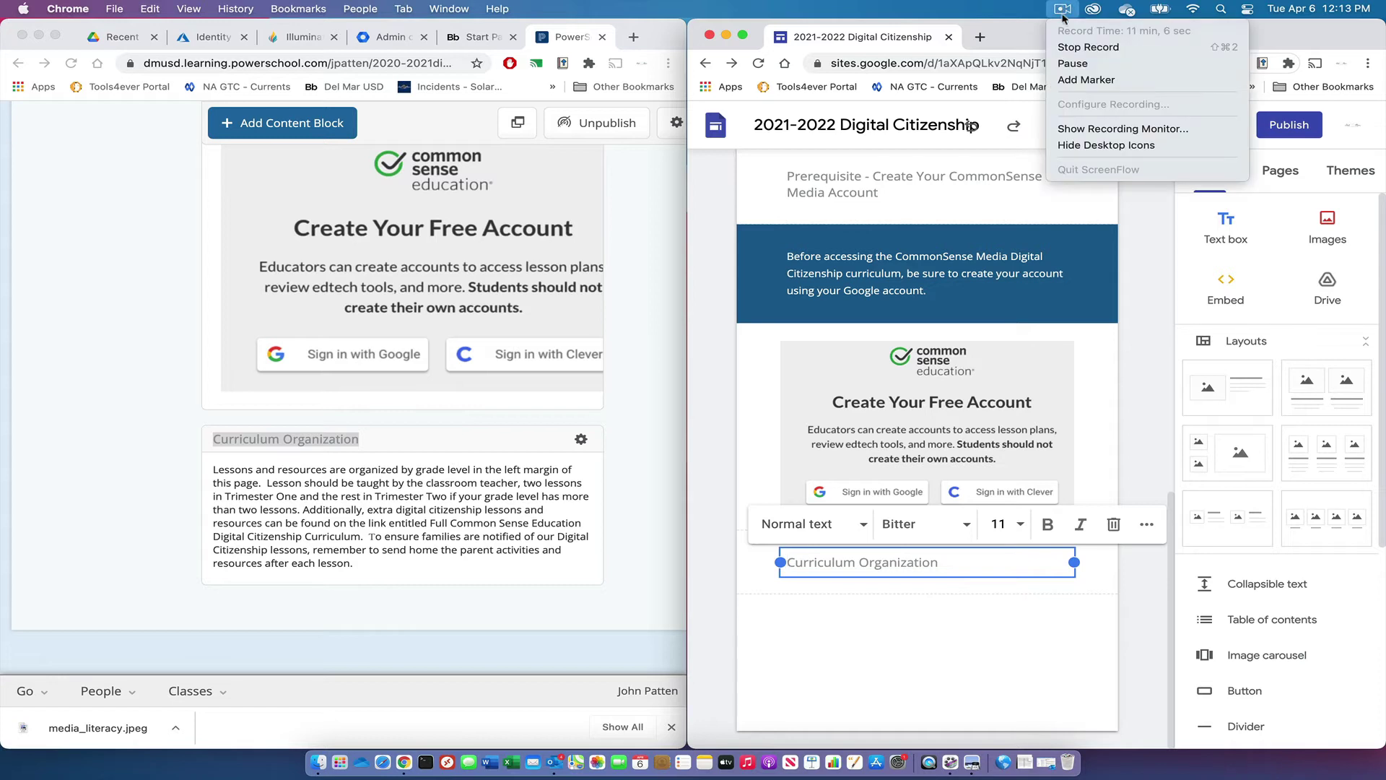
click(1069, 64)
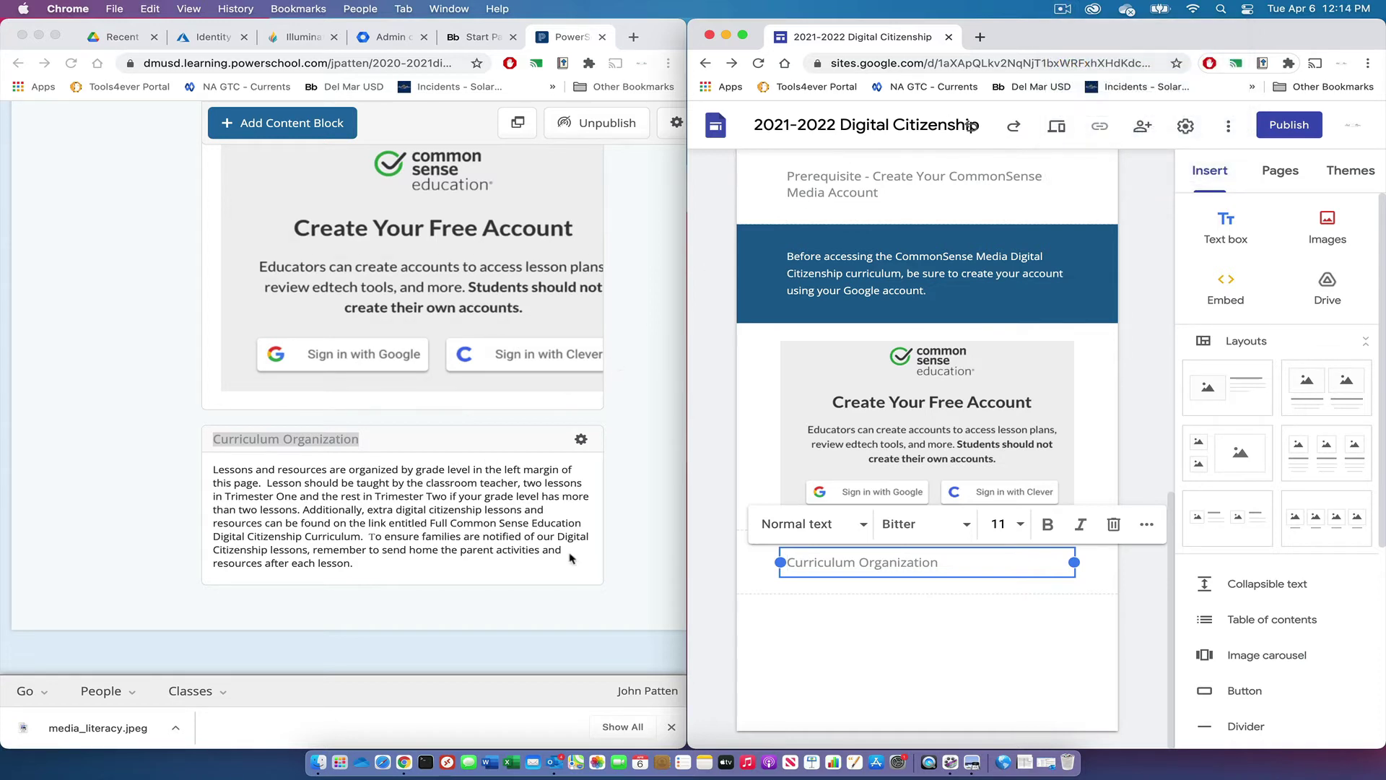
click(827, 633)
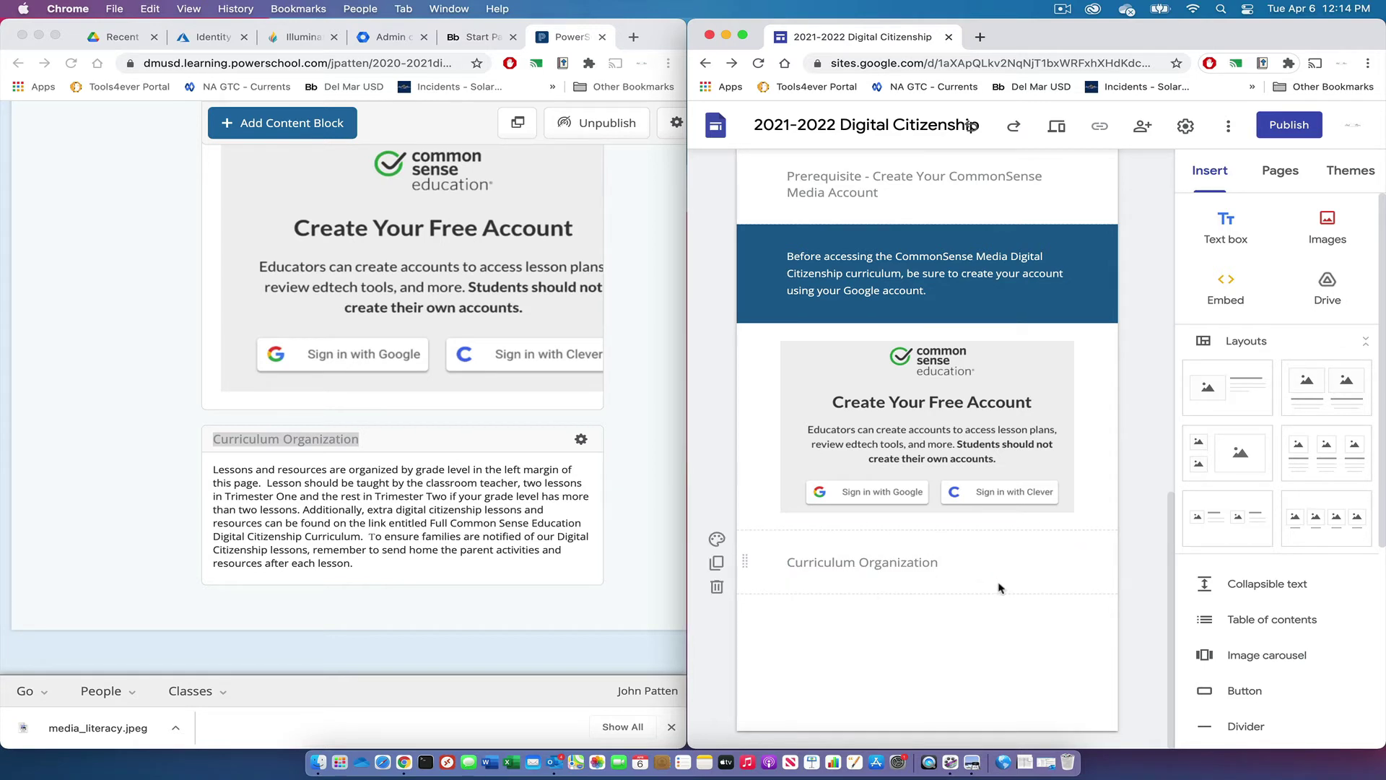
click(1225, 228)
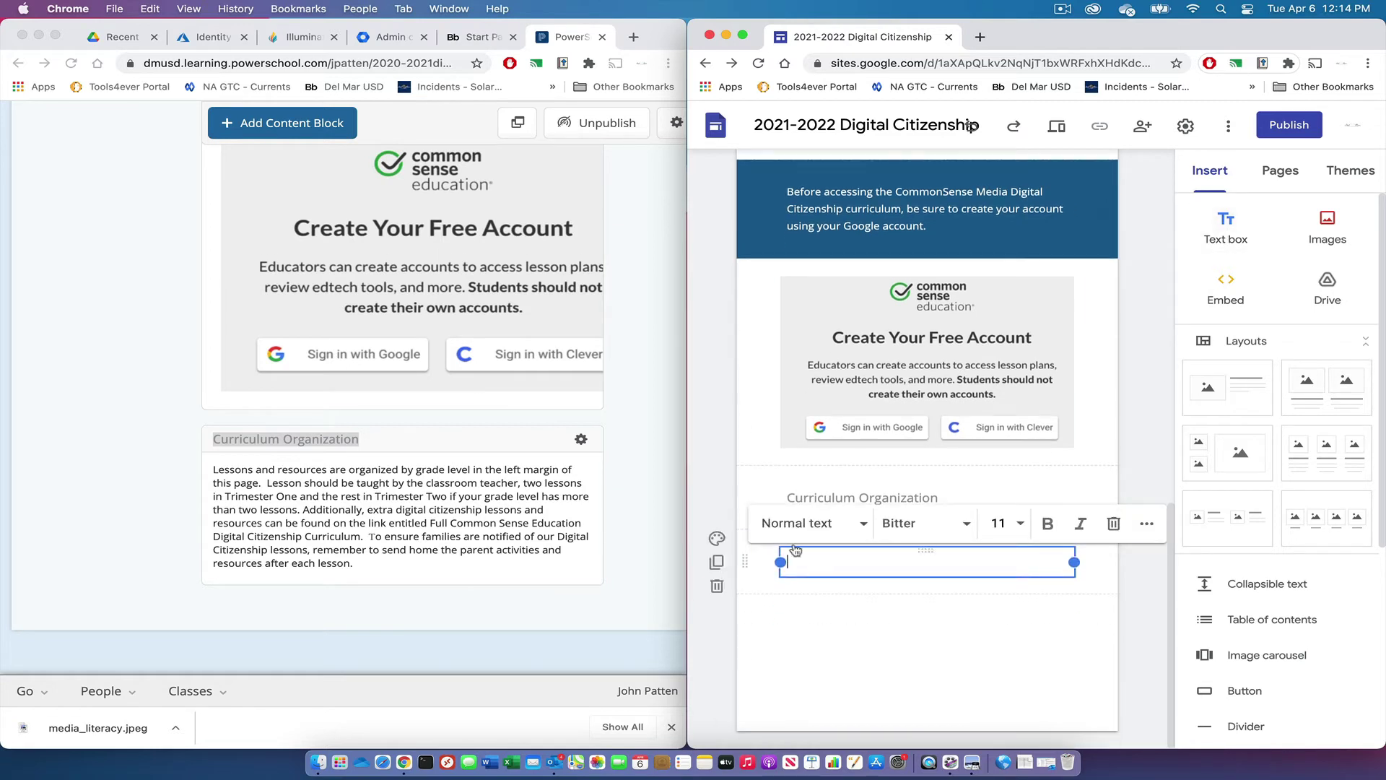
Paste the 'Lessons and resources are organized by grade level' paragraph from PowerSchool into the text box
click(368, 561)
drag(361, 567, 207, 476)
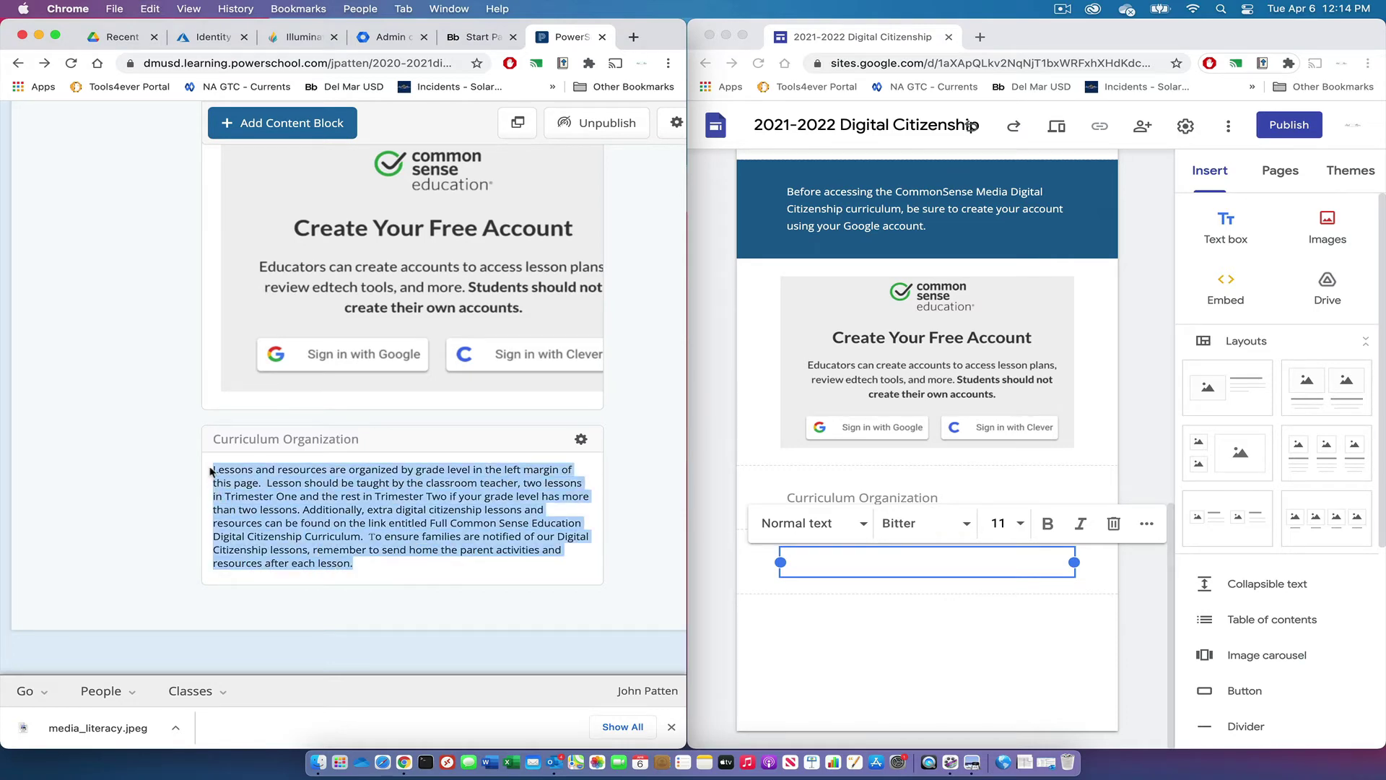
right_click(274, 500)
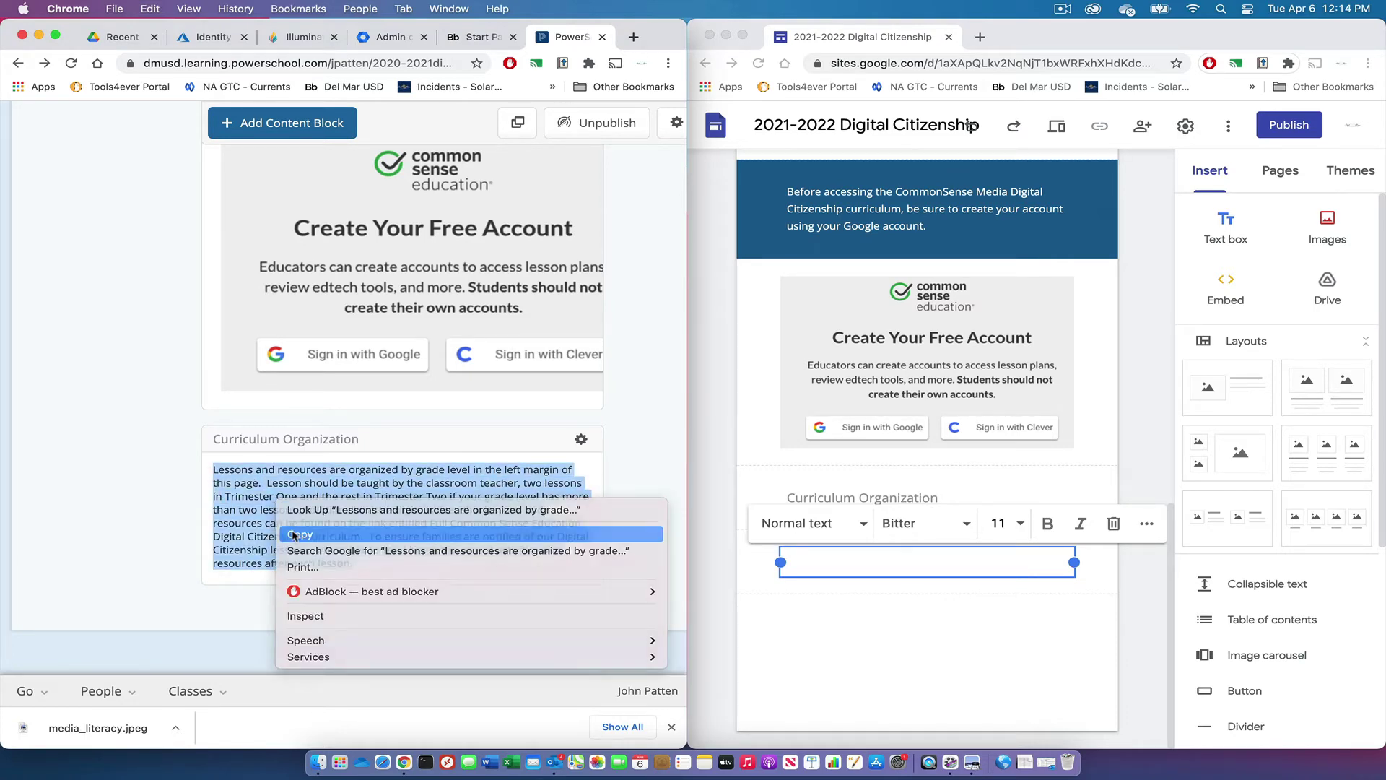
click(293, 534)
click(812, 561)
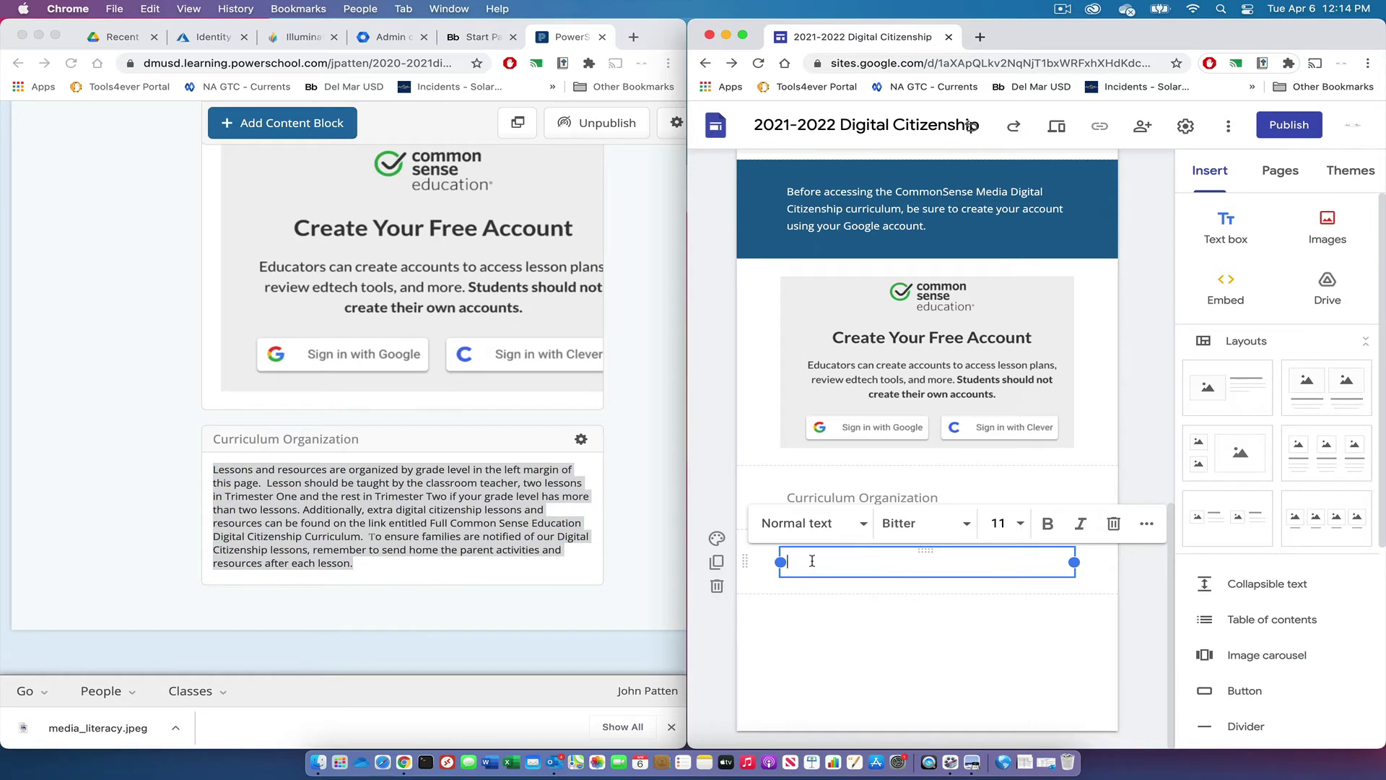
right_click(811, 561)
click(827, 611)
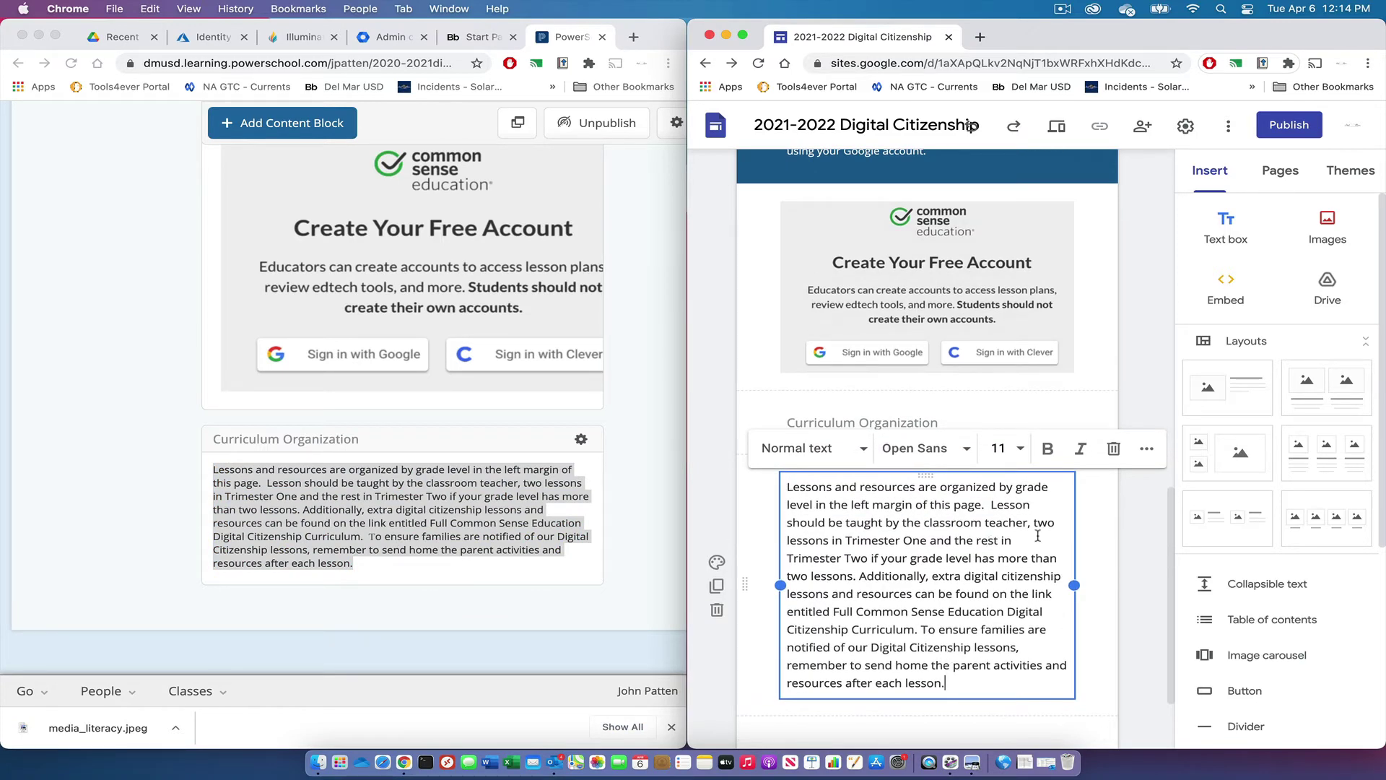
key(Escape)
scroll(916, 619, up, 10)
scroll(915, 619, up, 3)
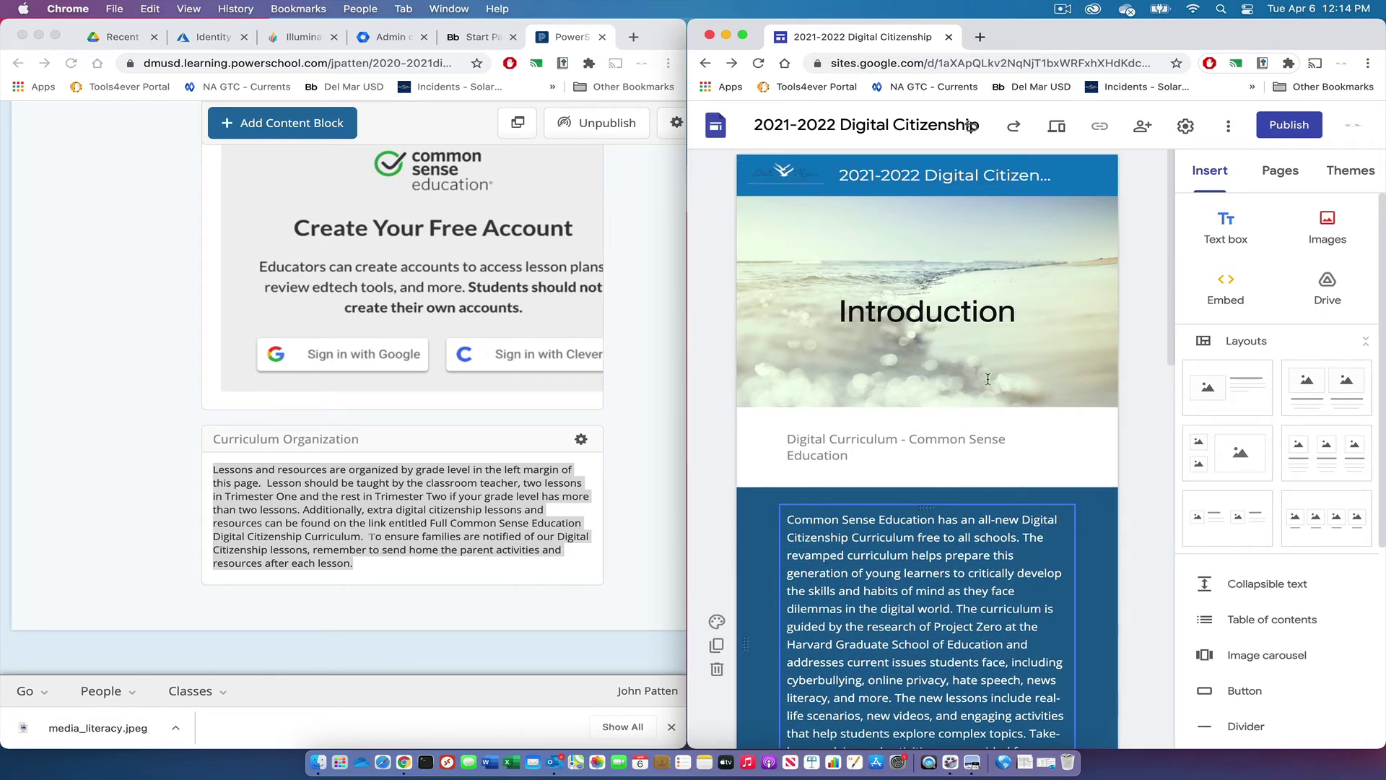
Preview the site, scroll through the visitor view, then close the preview
click(1057, 126)
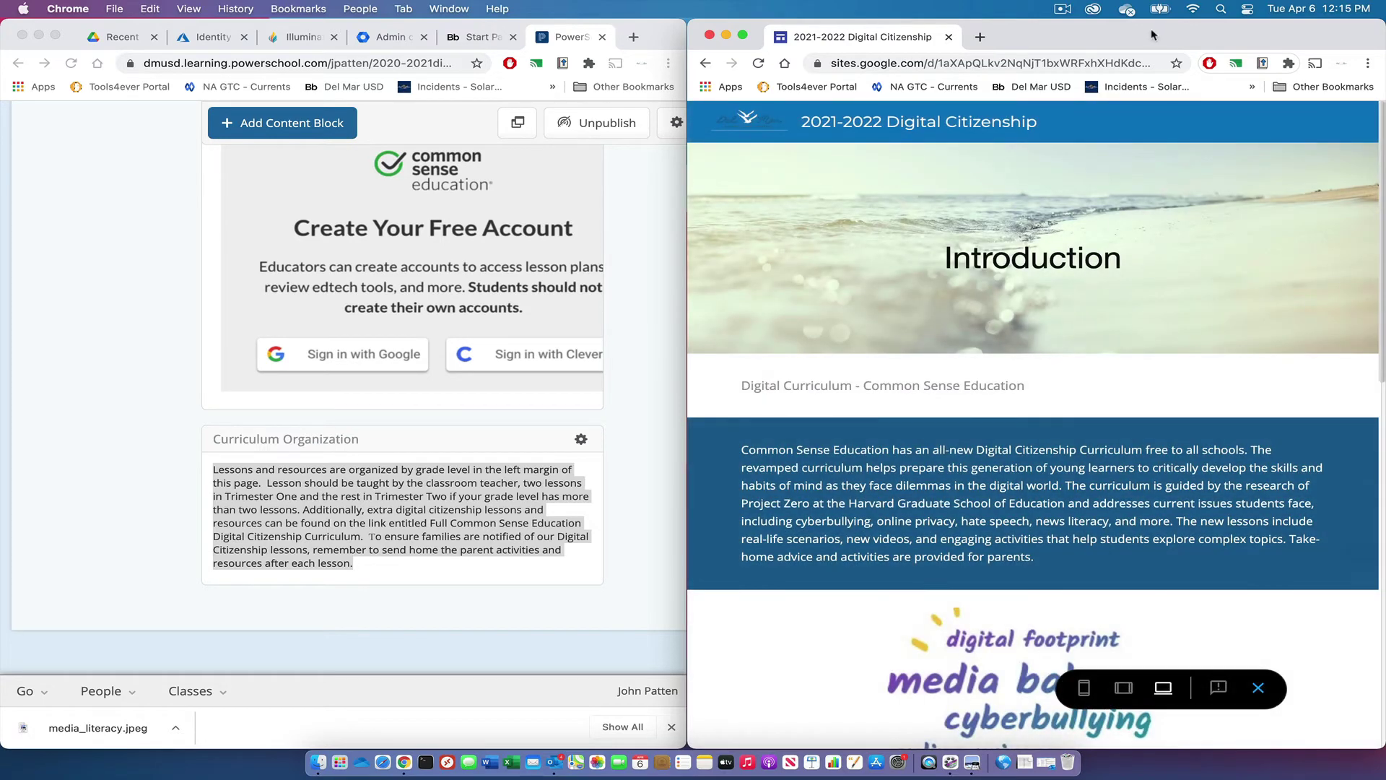
drag(1150, 35, 1025, 34)
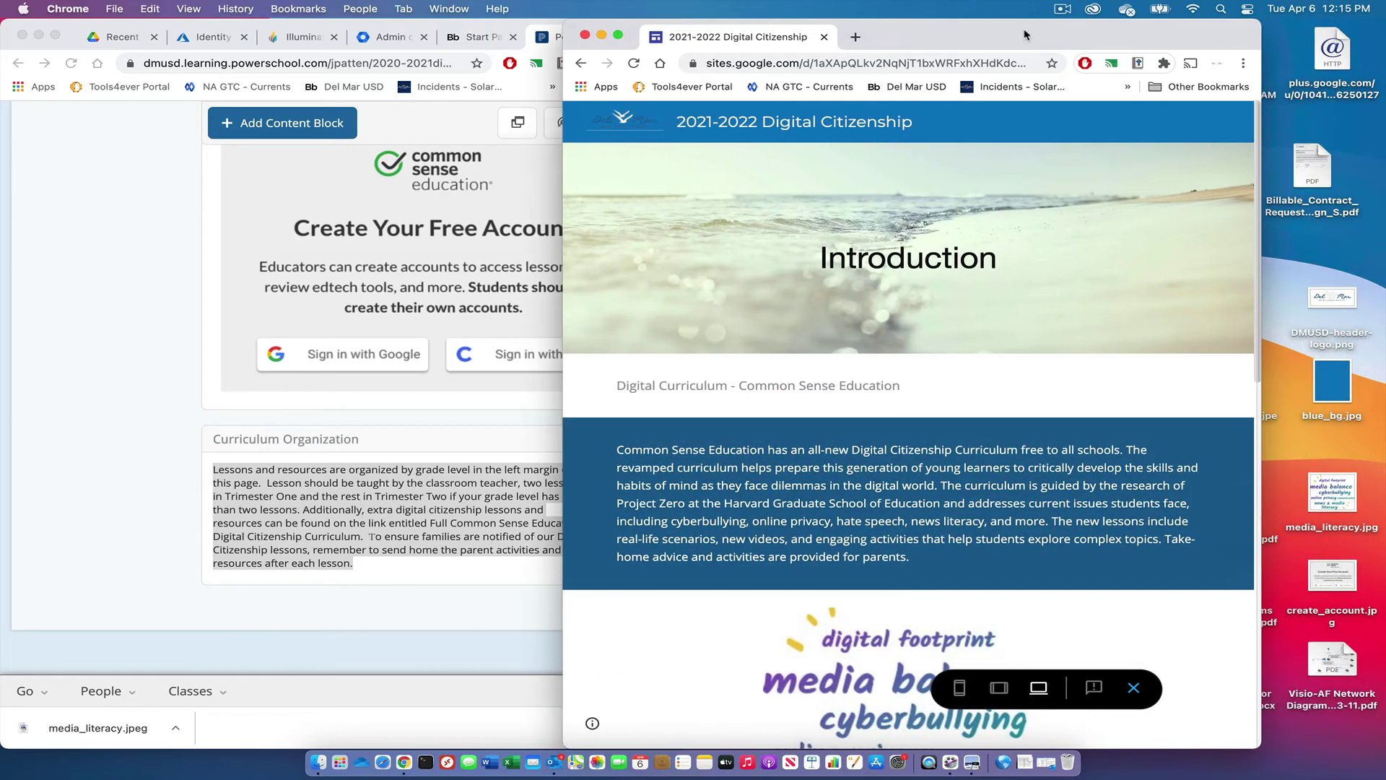
scroll(1056, 372, down, 3)
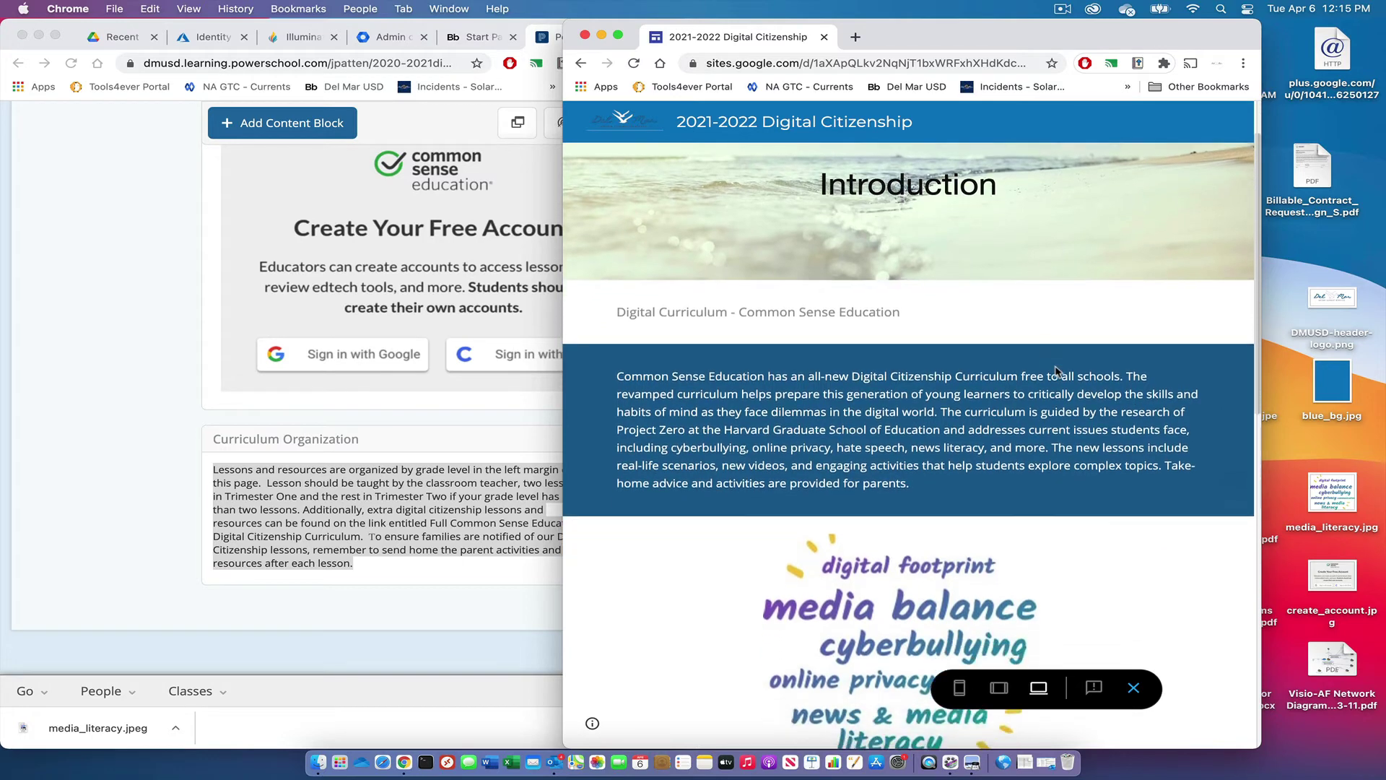
scroll(1056, 371, up, 3)
scroll(1056, 372, down, 5)
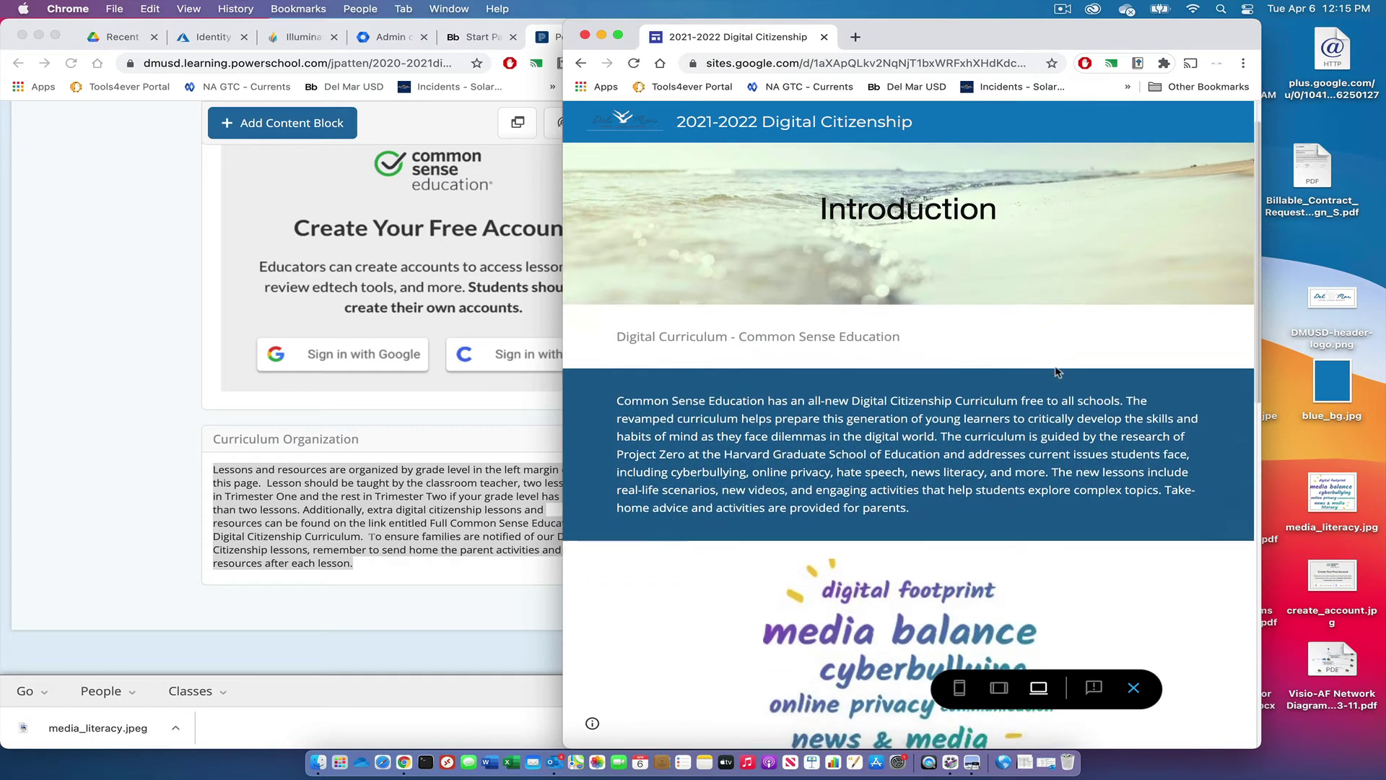
scroll(1056, 372, down, 9)
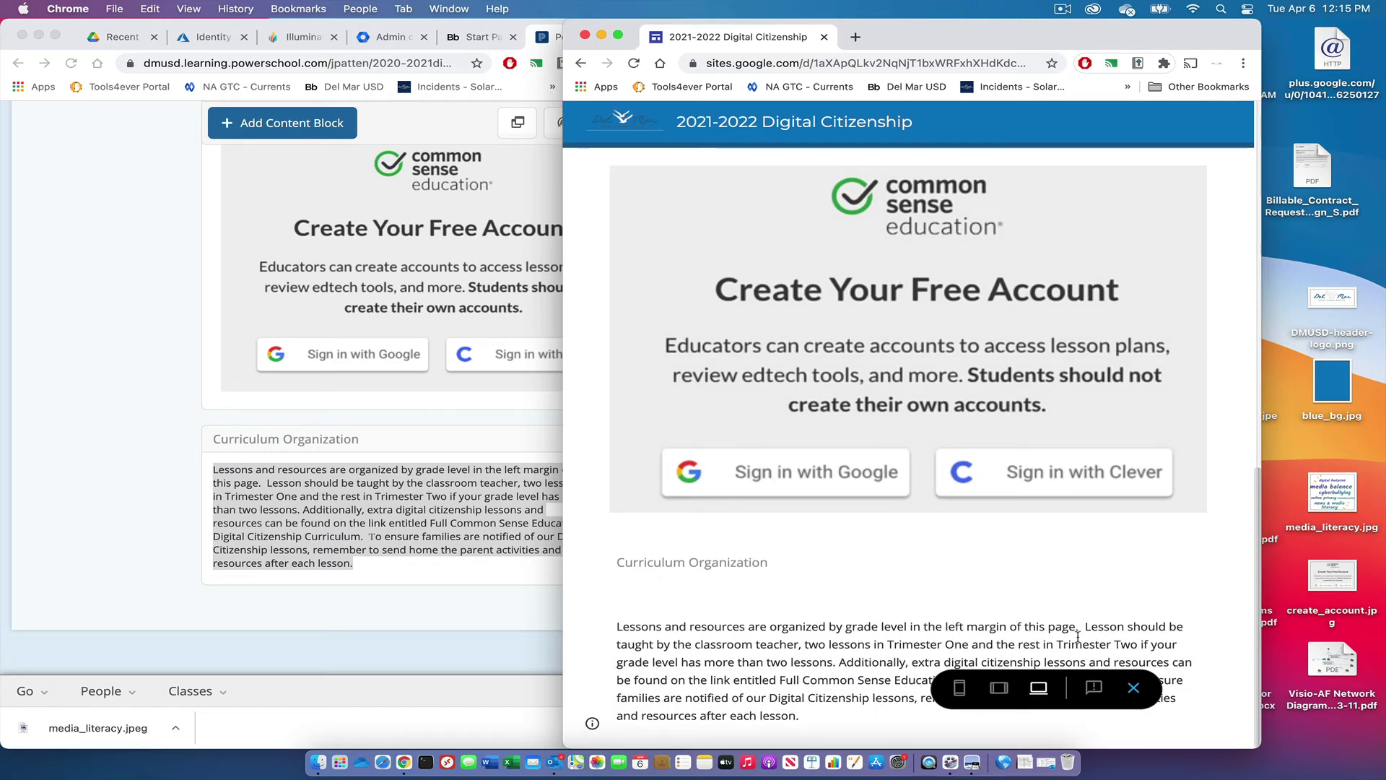
click(1133, 687)
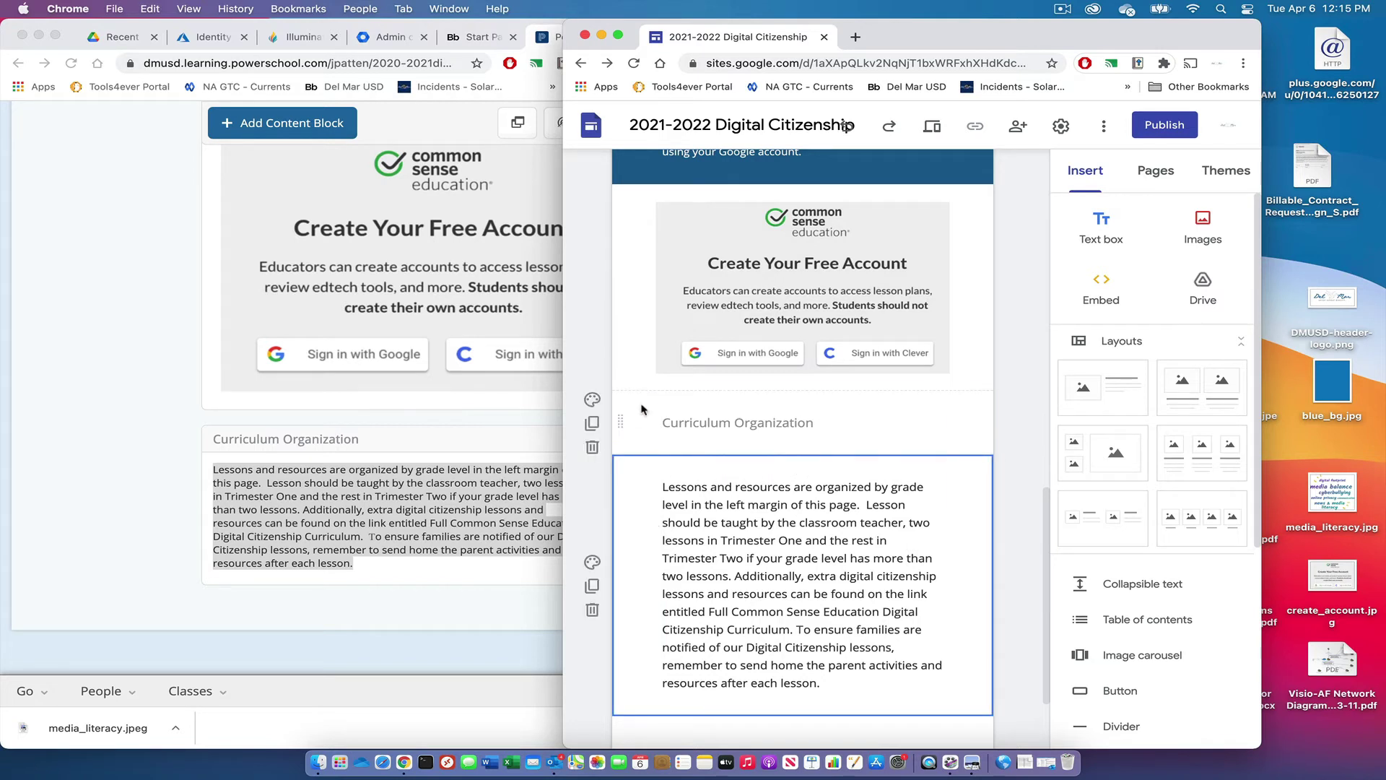
Move the Sites editor window to the right, beside the PowerSchool course window
scroll(630, 577, down, 2)
scroll(632, 581, up, 4)
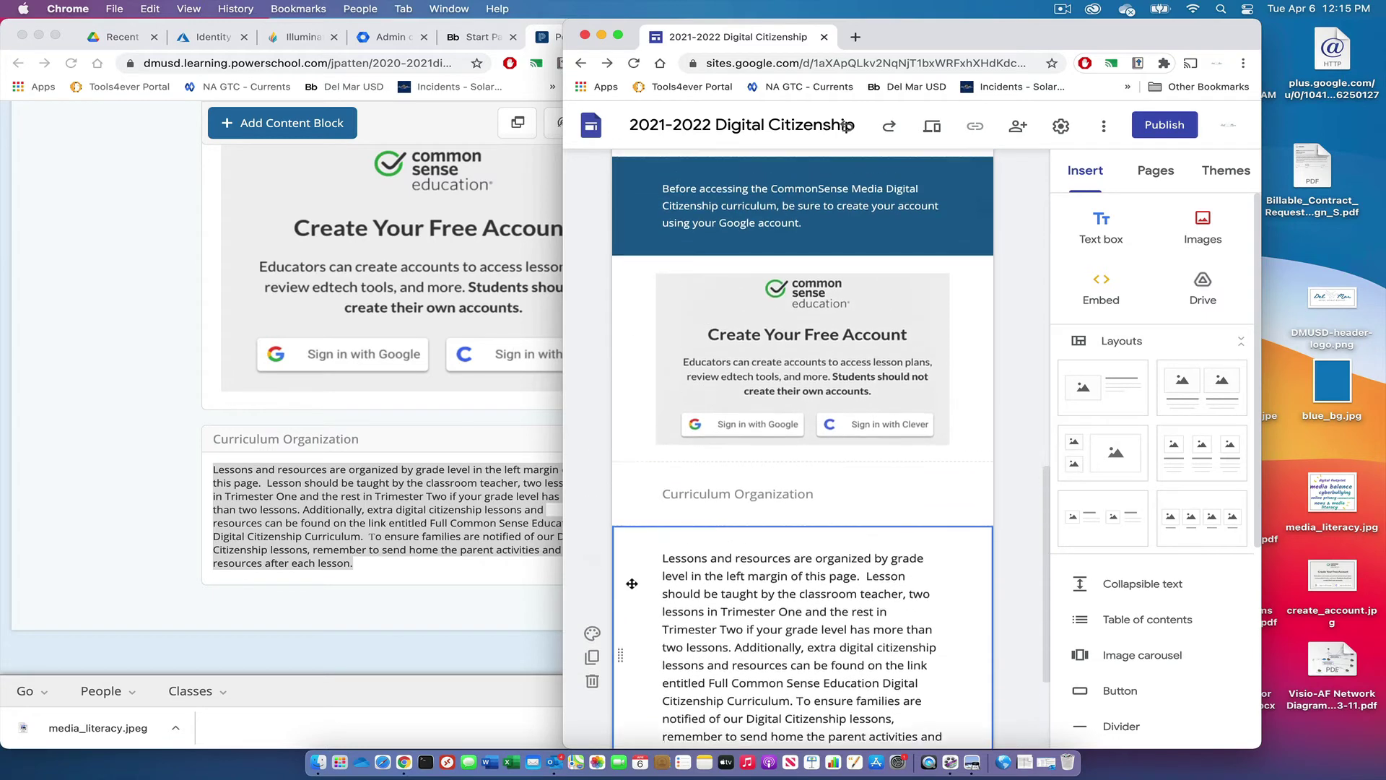
scroll(631, 583, up, 8)
scroll(632, 583, up, 4)
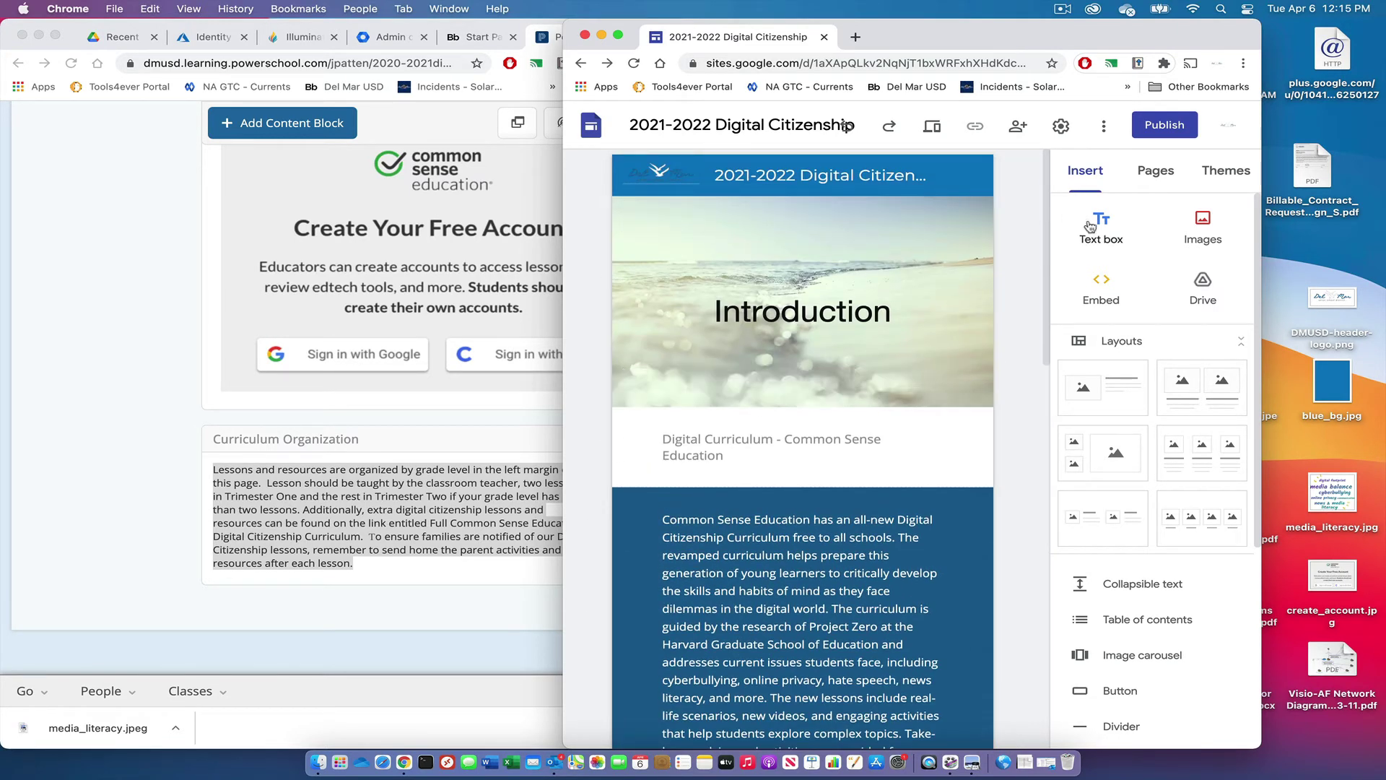
click(181, 189)
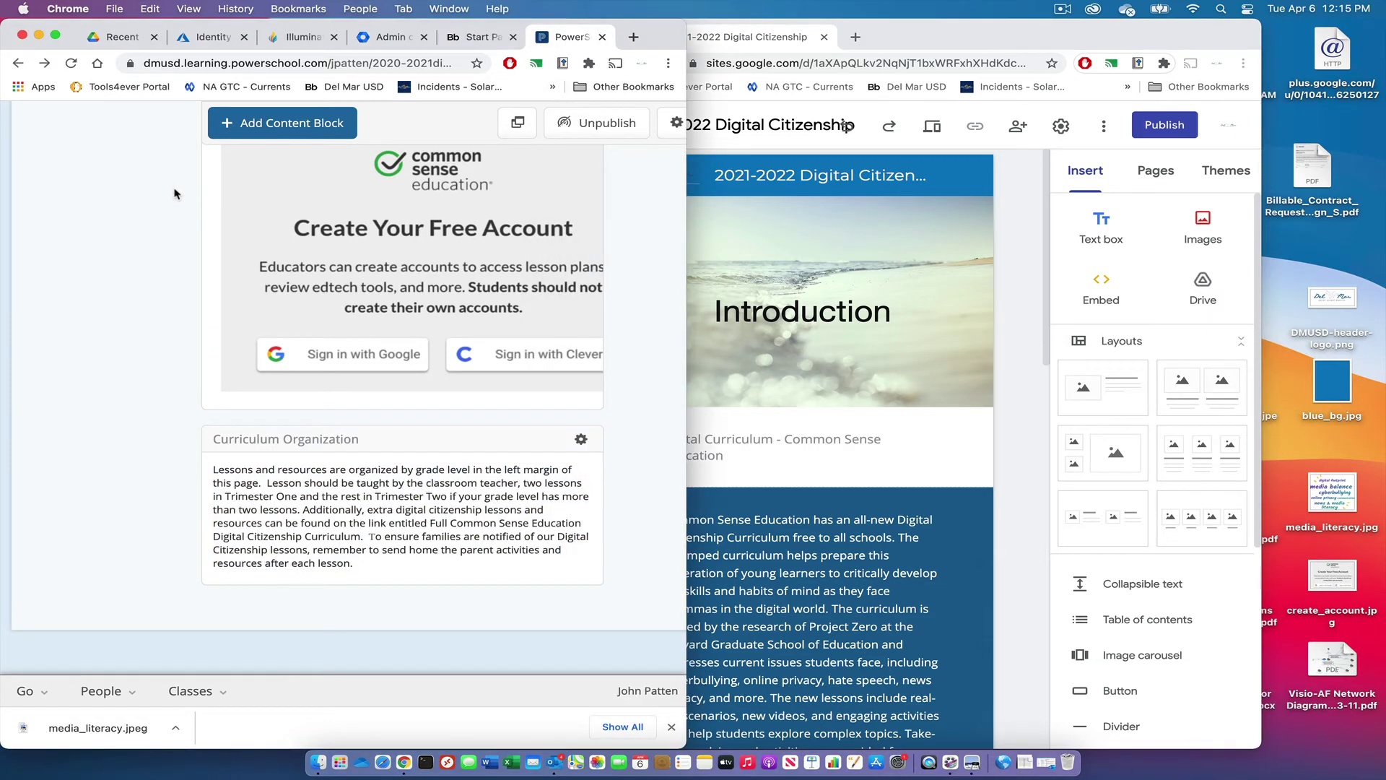
scroll(177, 191, up, 8)
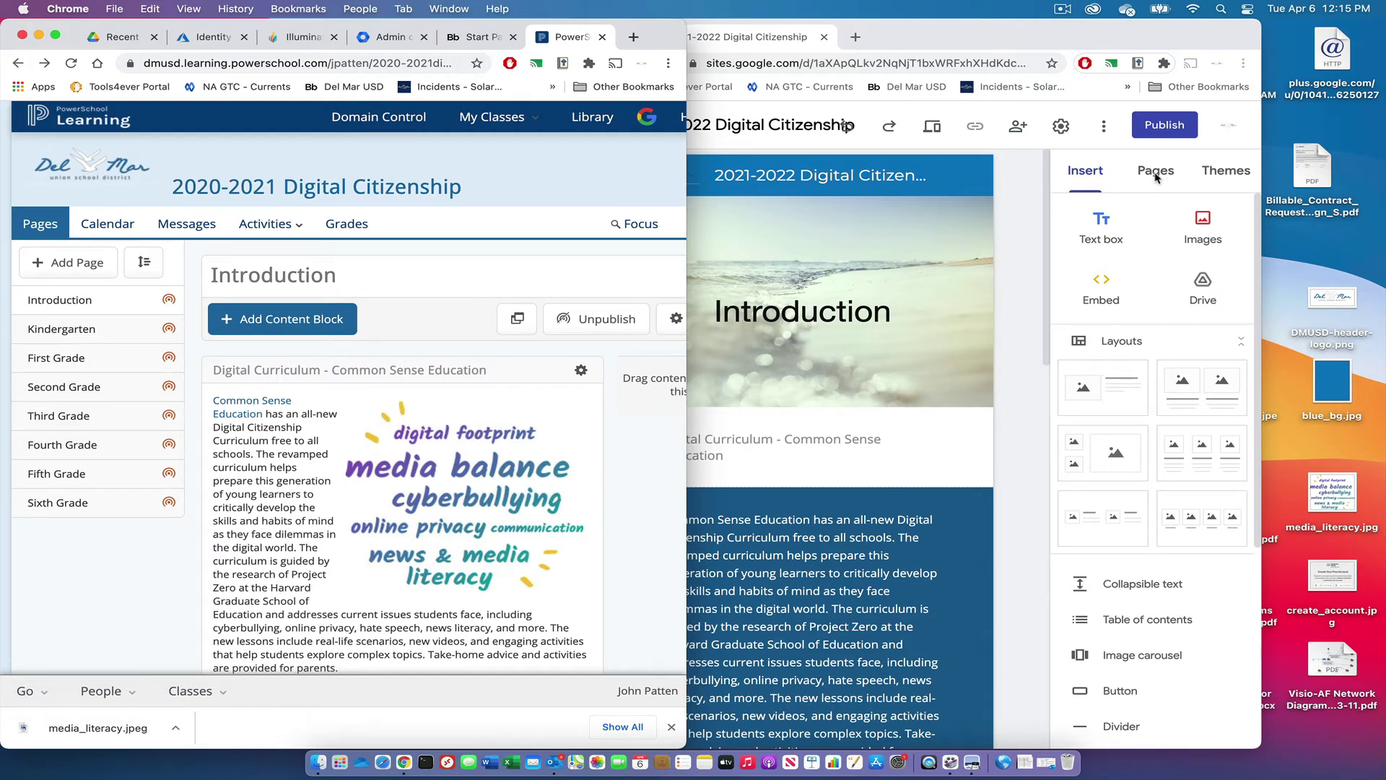
click(1193, 43)
drag(1190, 34, 1314, 19)
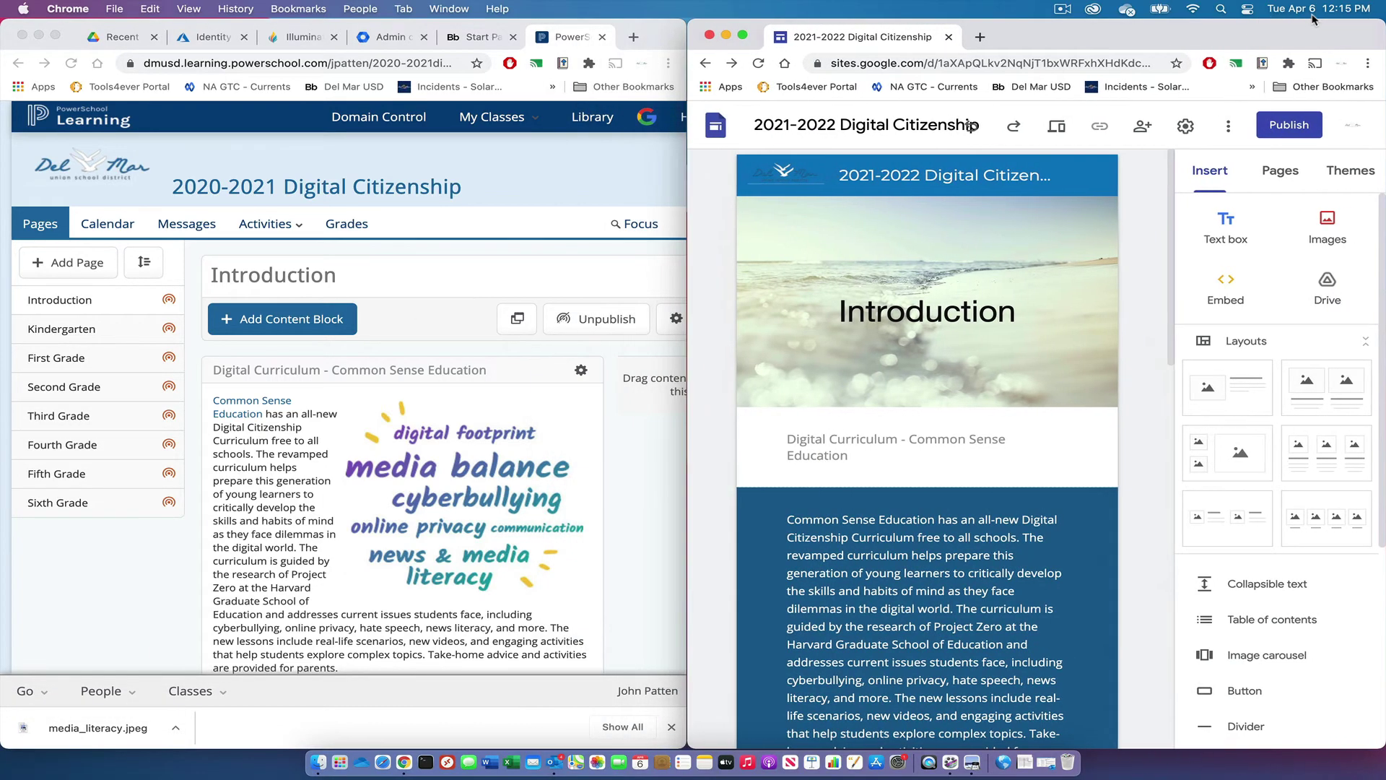
click(1265, 173)
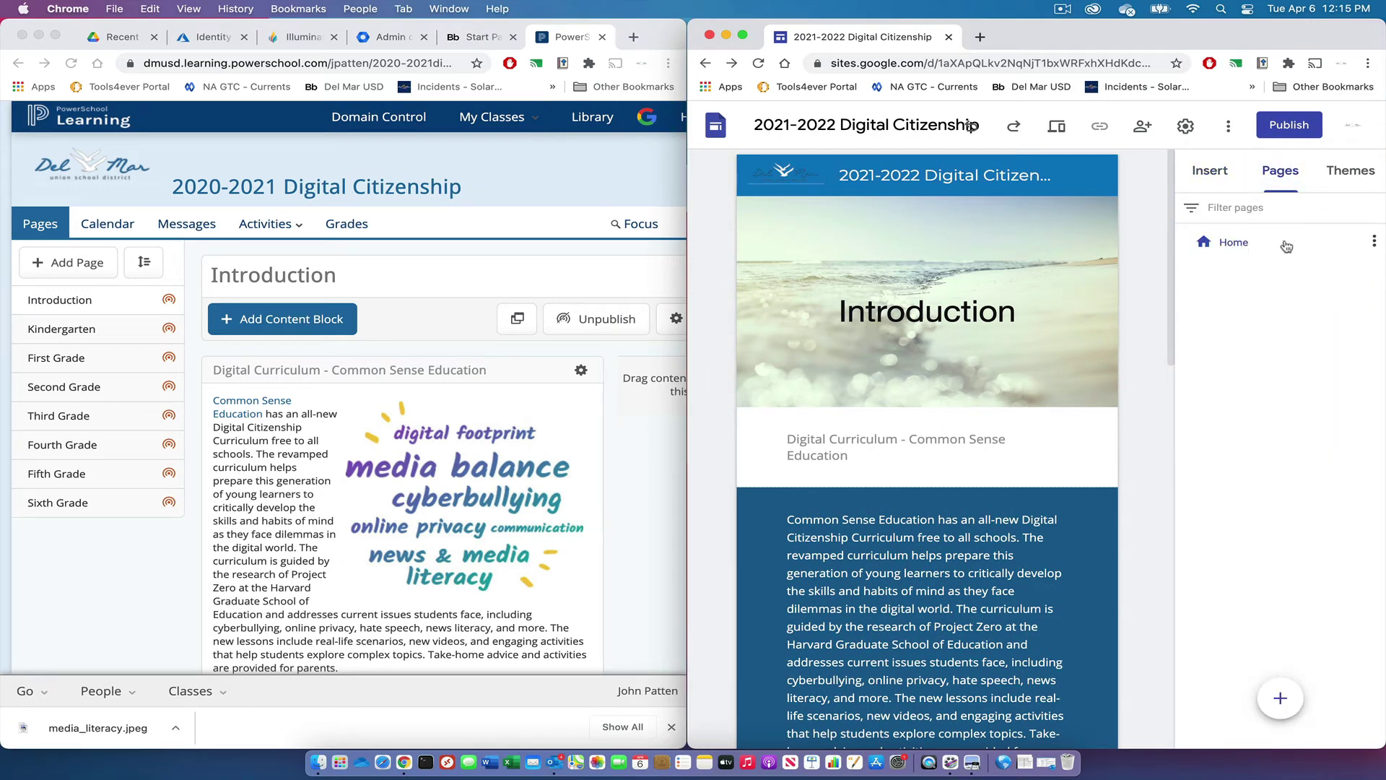
Rename the Home page to 'Introduction' in its page properties
click(1375, 241)
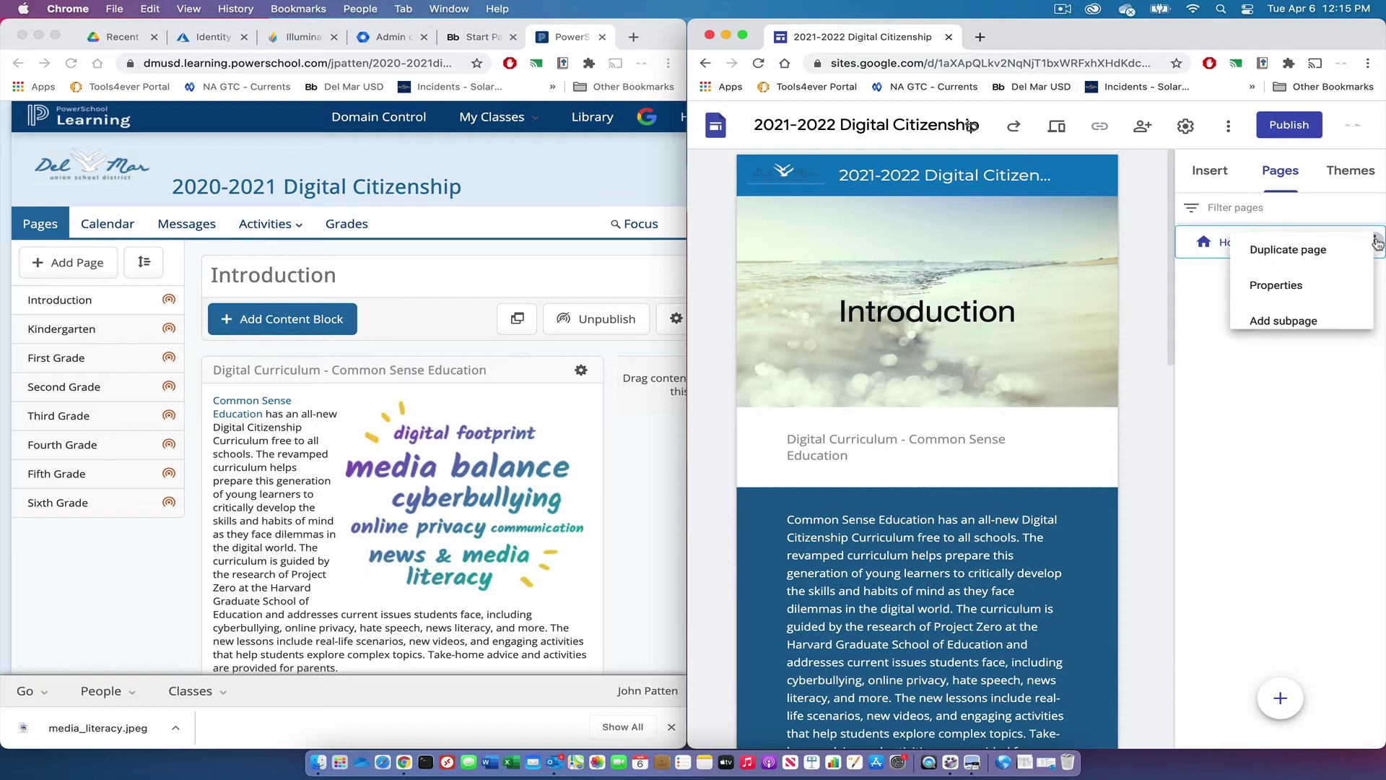
click(1277, 285)
key(BackSpace)
key(BackSpace)
key(BackSpace)
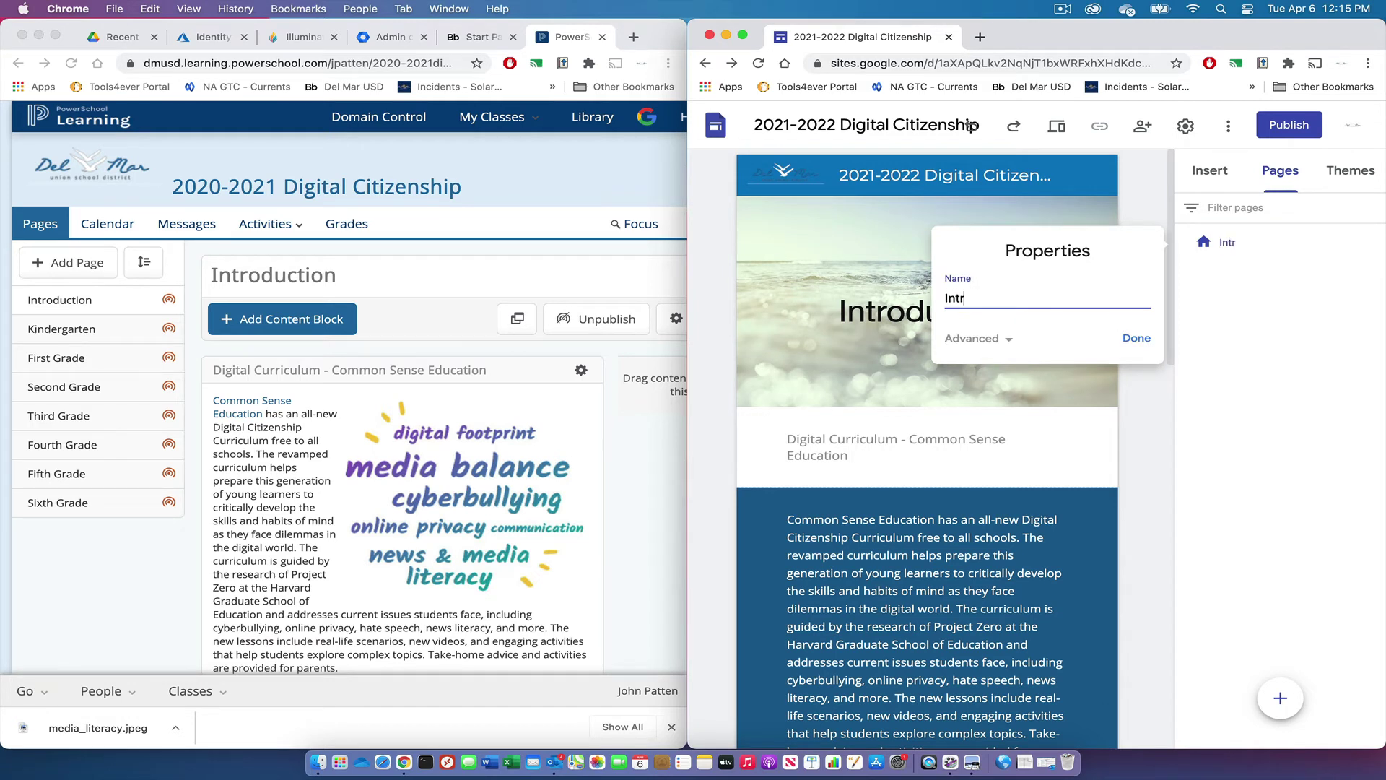
text(Introducionon)
click(1135, 338)
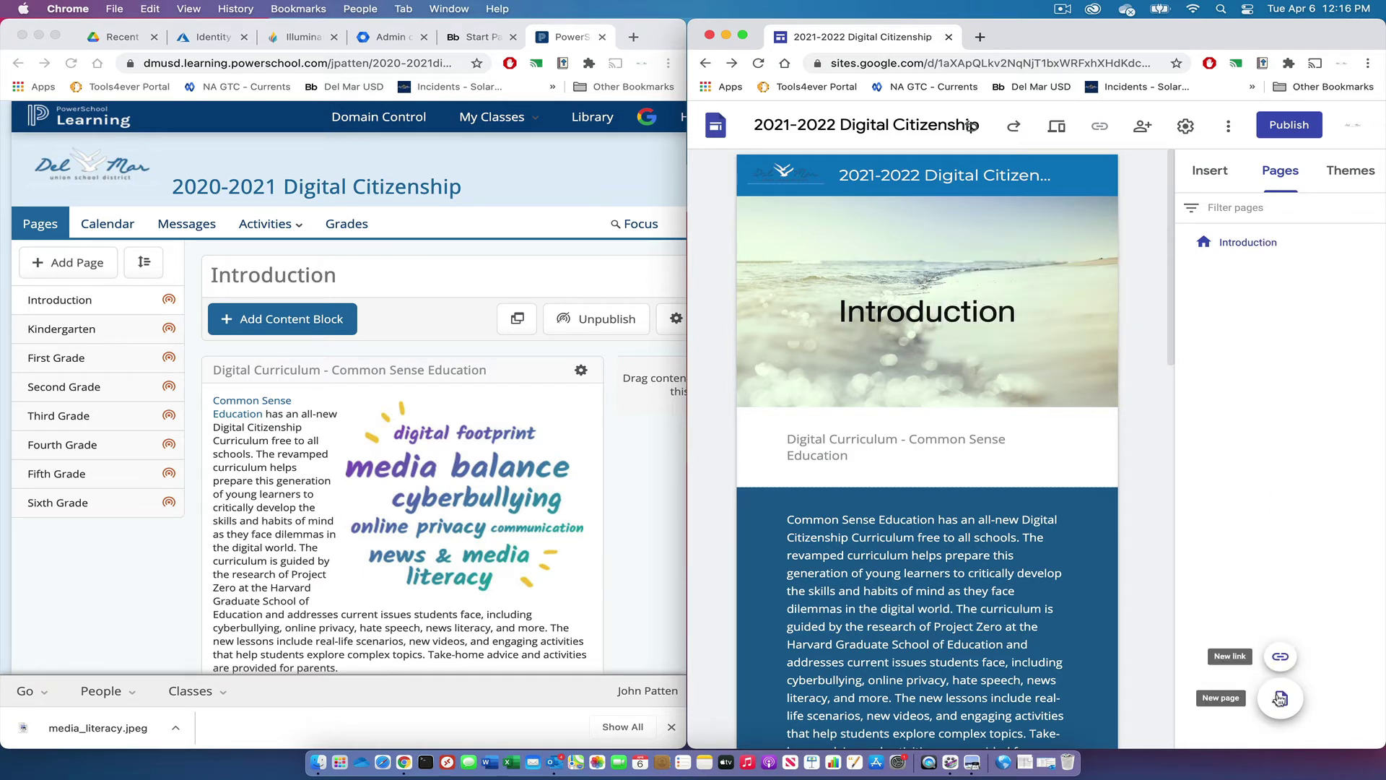
click(1279, 698)
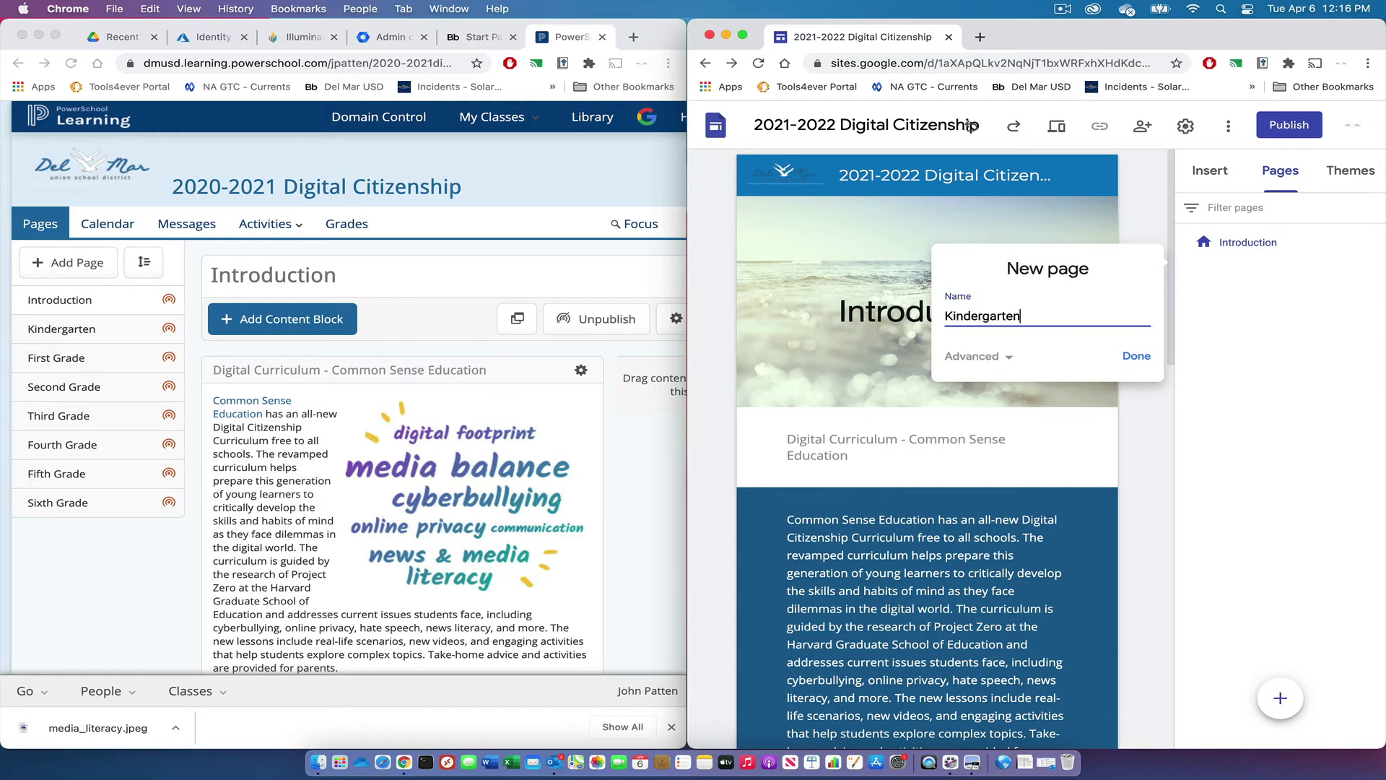
Create the Kindergarten, First Grade and Second Grade pages
click(1136, 356)
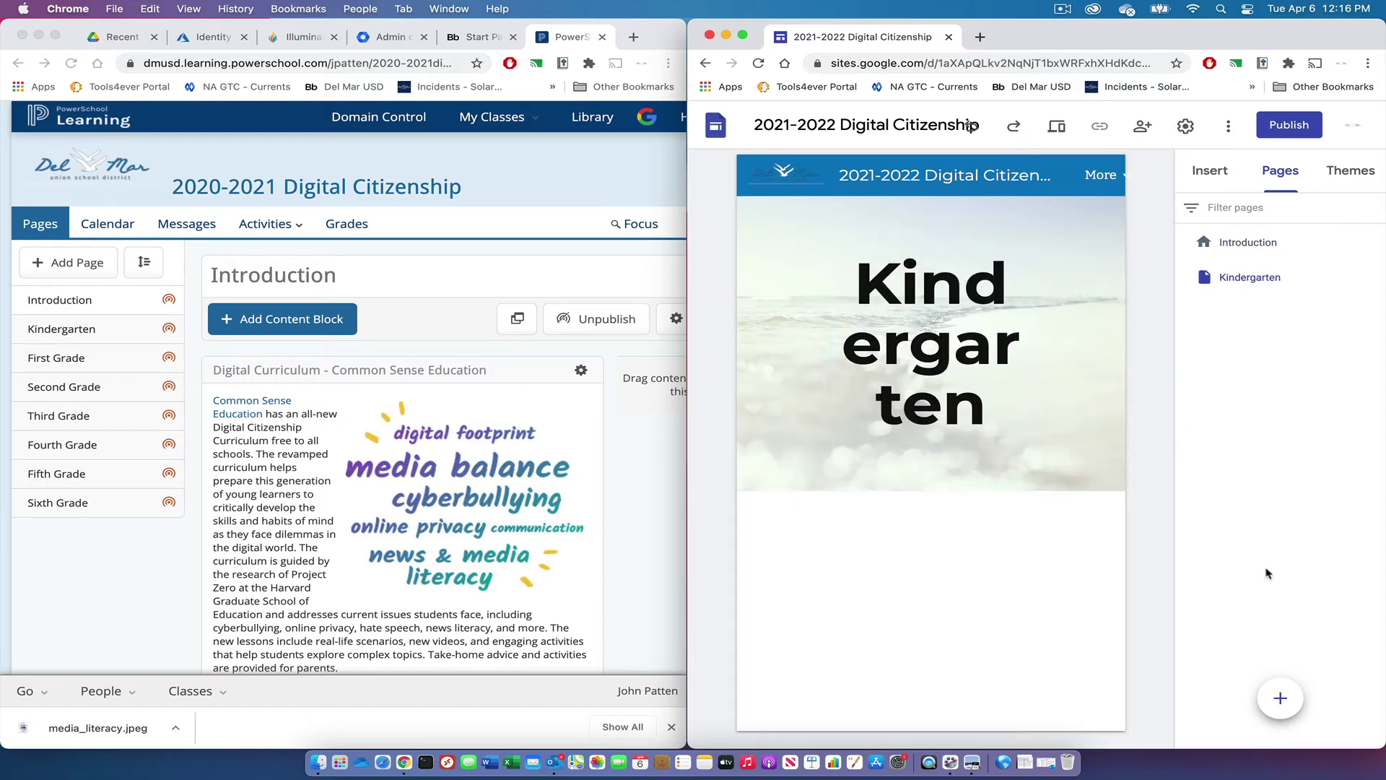
click(1280, 698)
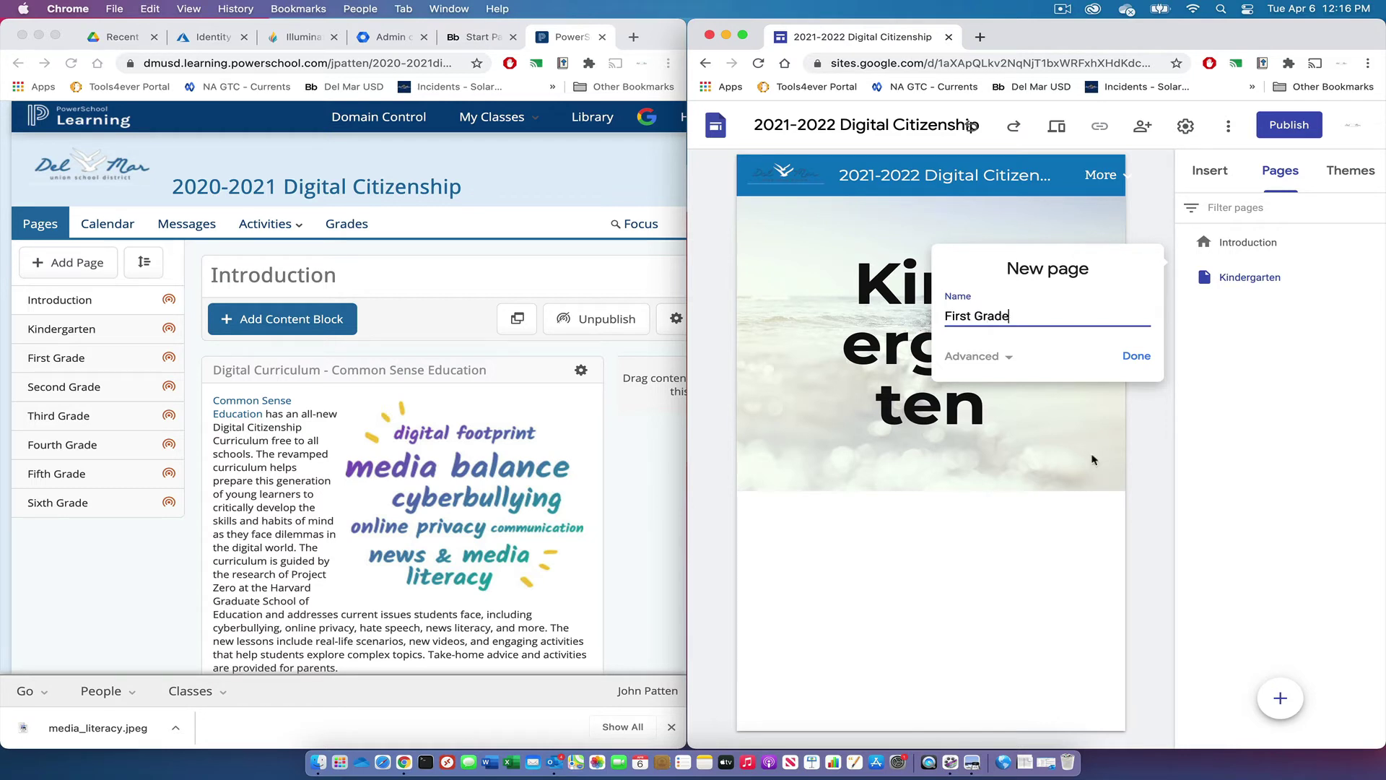
click(1144, 363)
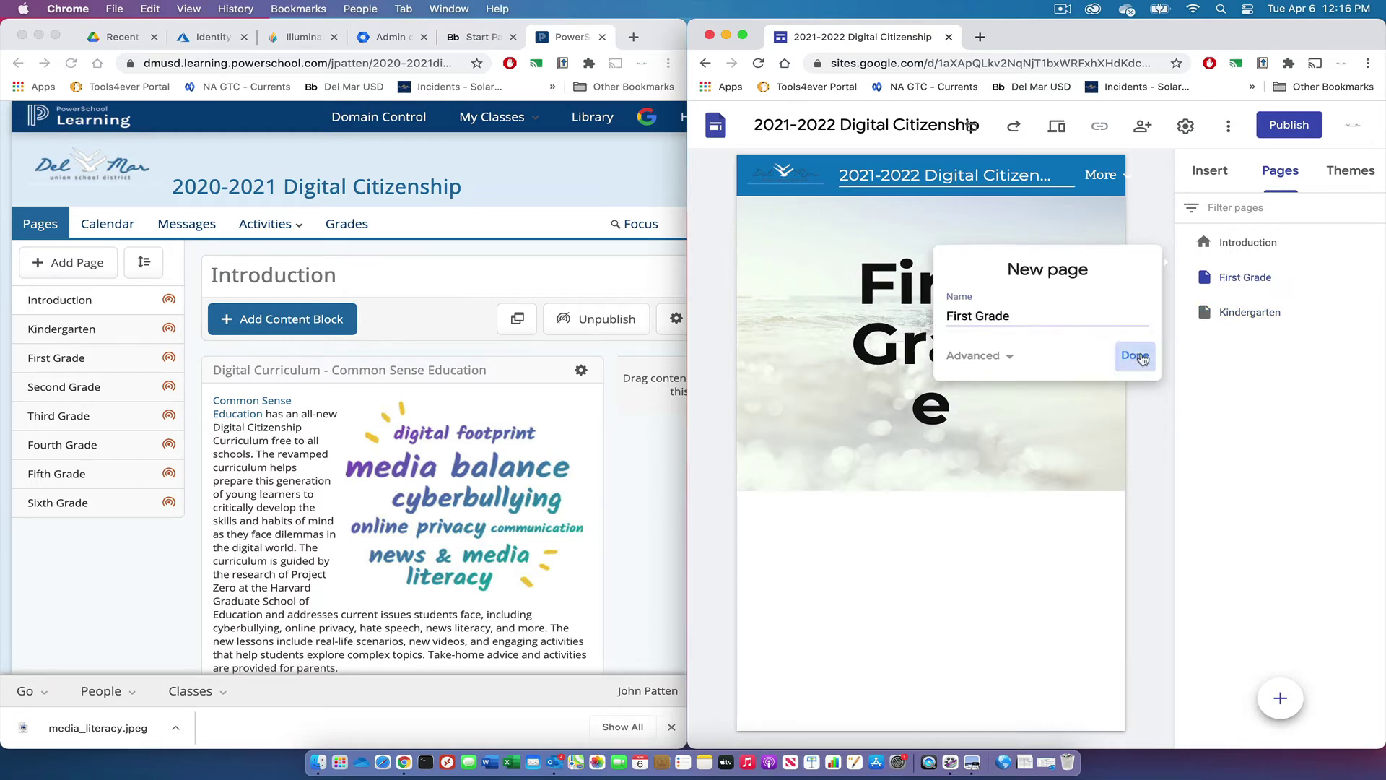
click(1280, 700)
text(Second)
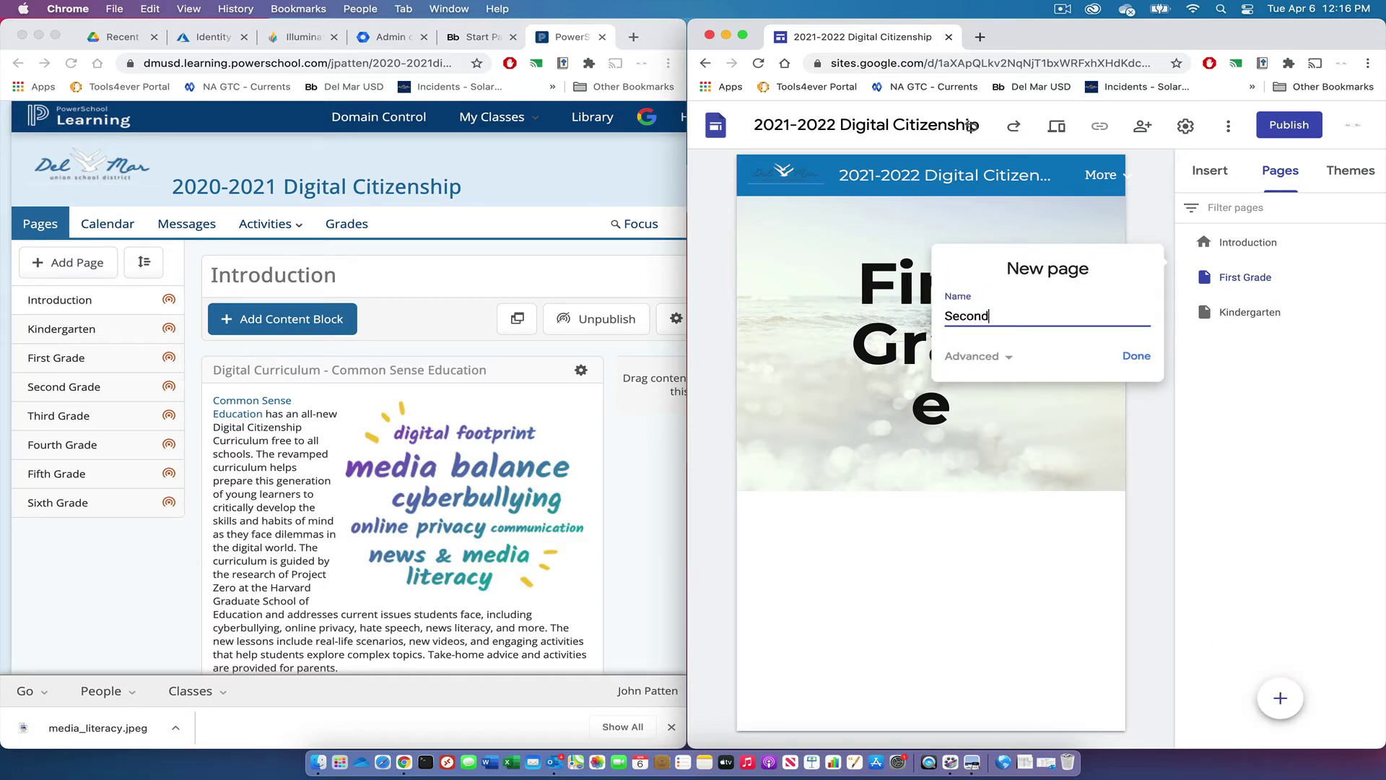
text( Grade)
click(1131, 361)
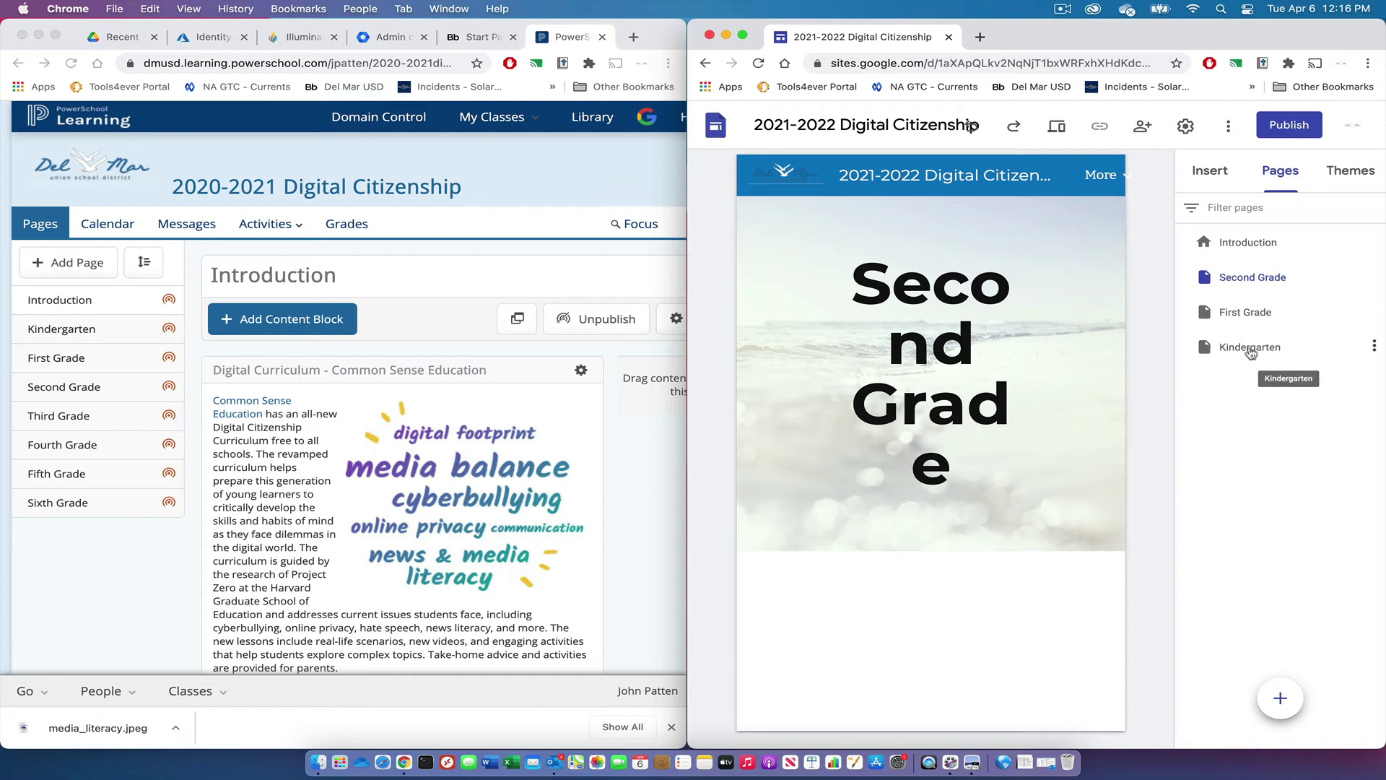
Reorder the page list, moving Kindergarten up and Second Grade below First Grade
drag(1251, 352, 1251, 260)
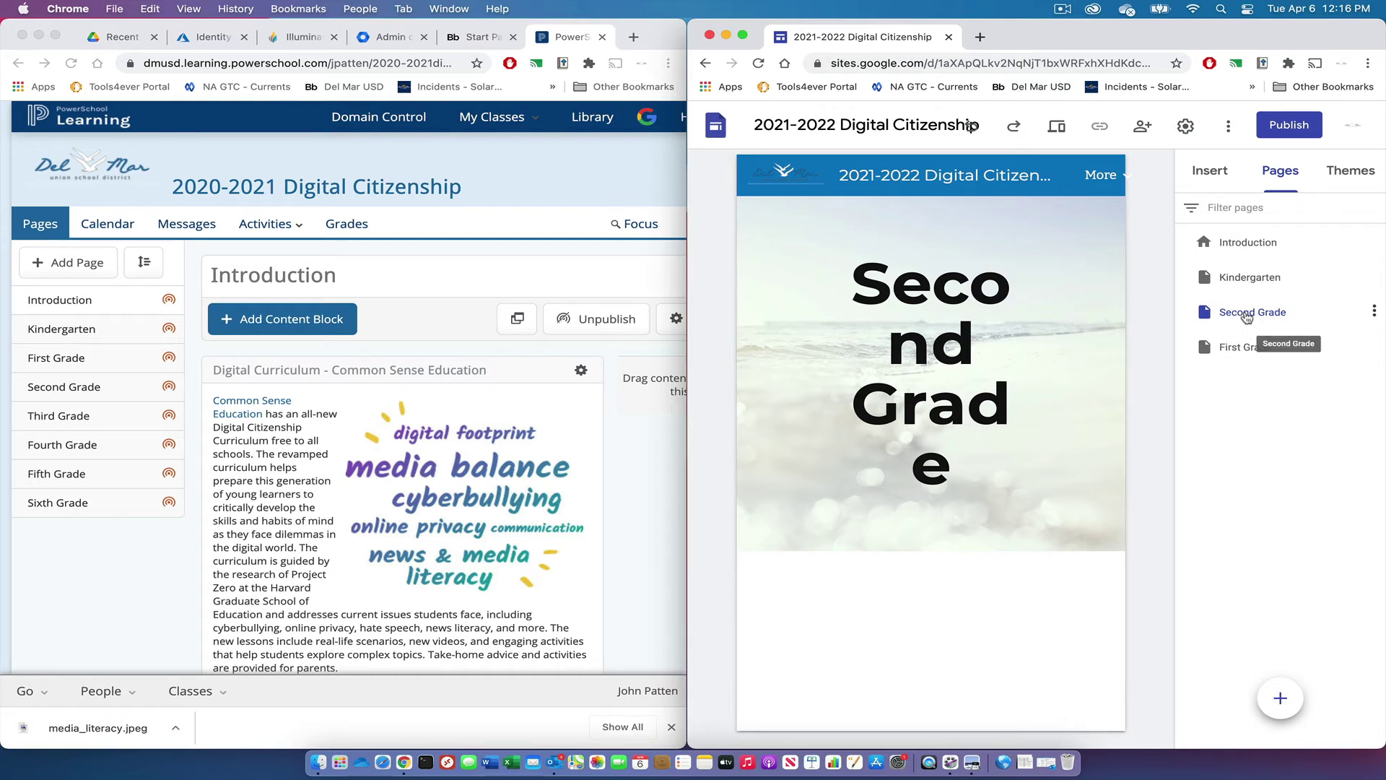
drag(1247, 318, 1244, 367)
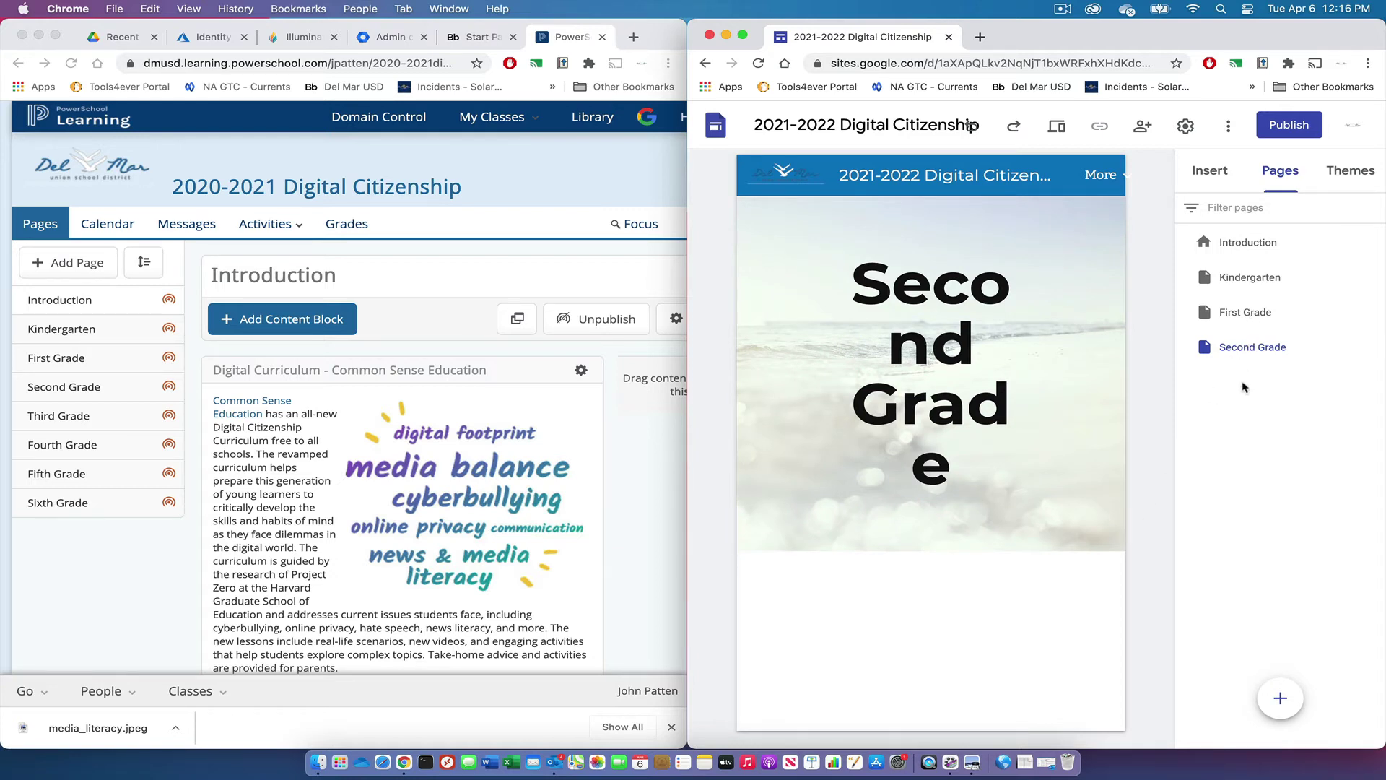
drag(1257, 350, 1253, 317)
click(1189, 313)
Move Second Grade back to the top level and select its header title
click(1188, 313)
drag(1269, 347, 1260, 370)
click(980, 419)
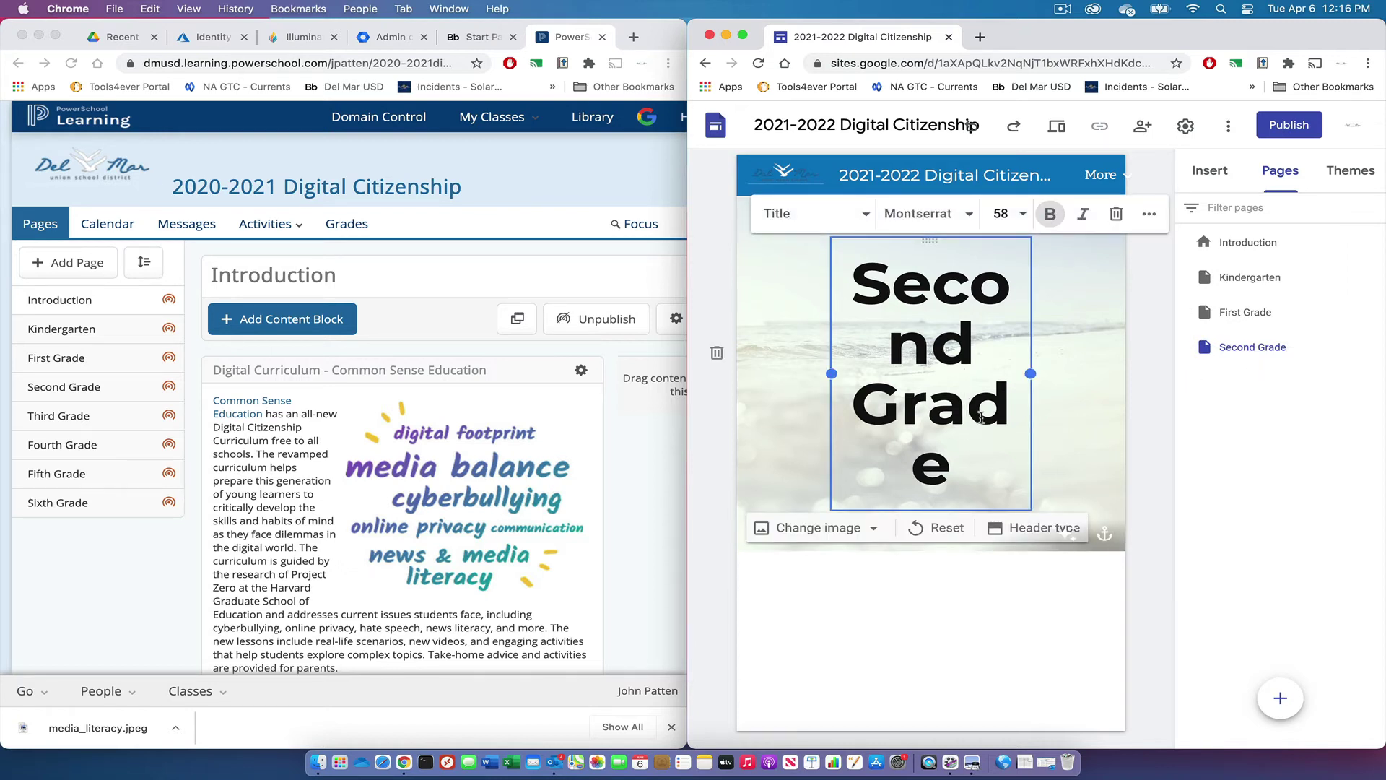
triple_click(980, 418)
Set the Second Grade title to Helvetica Neue Normal, size 36
click(927, 213)
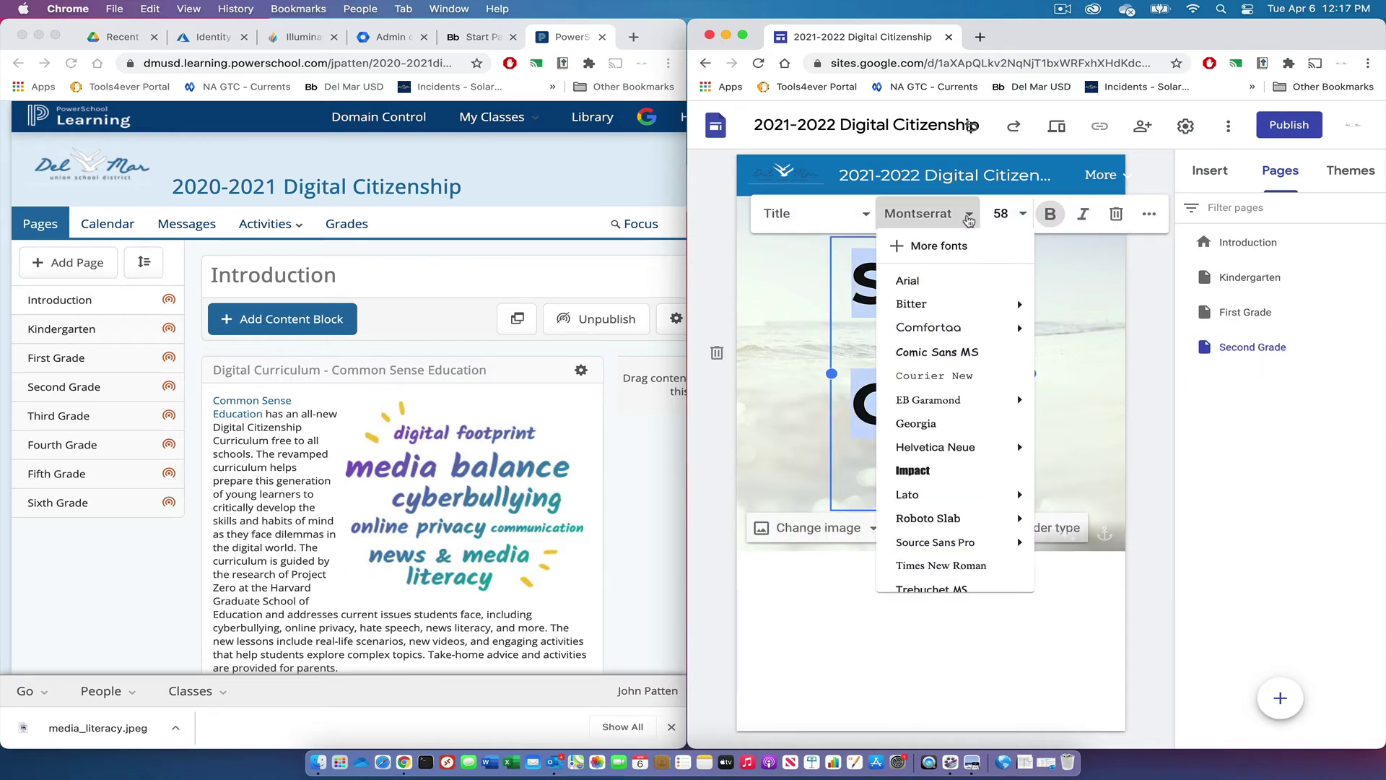
mouse_move(946, 448)
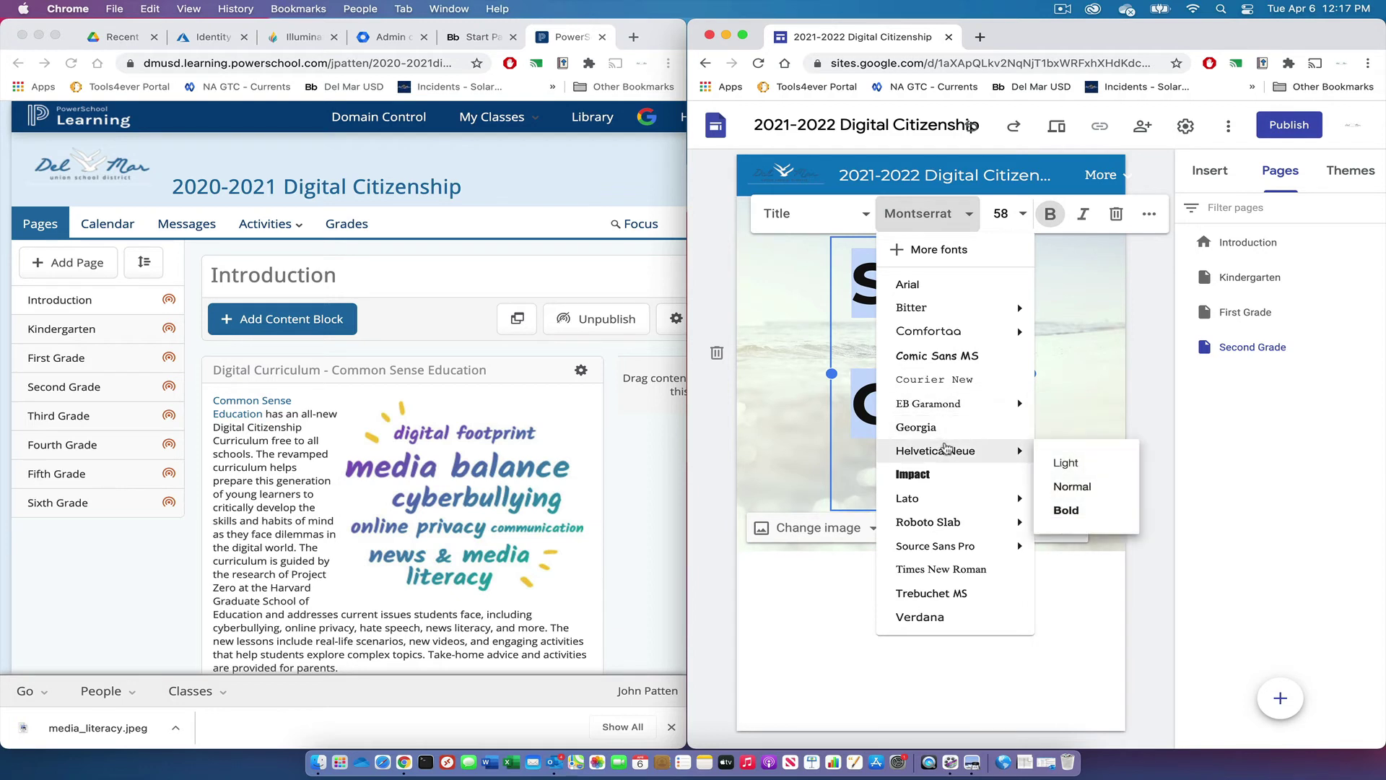
click(1062, 488)
click(1022, 213)
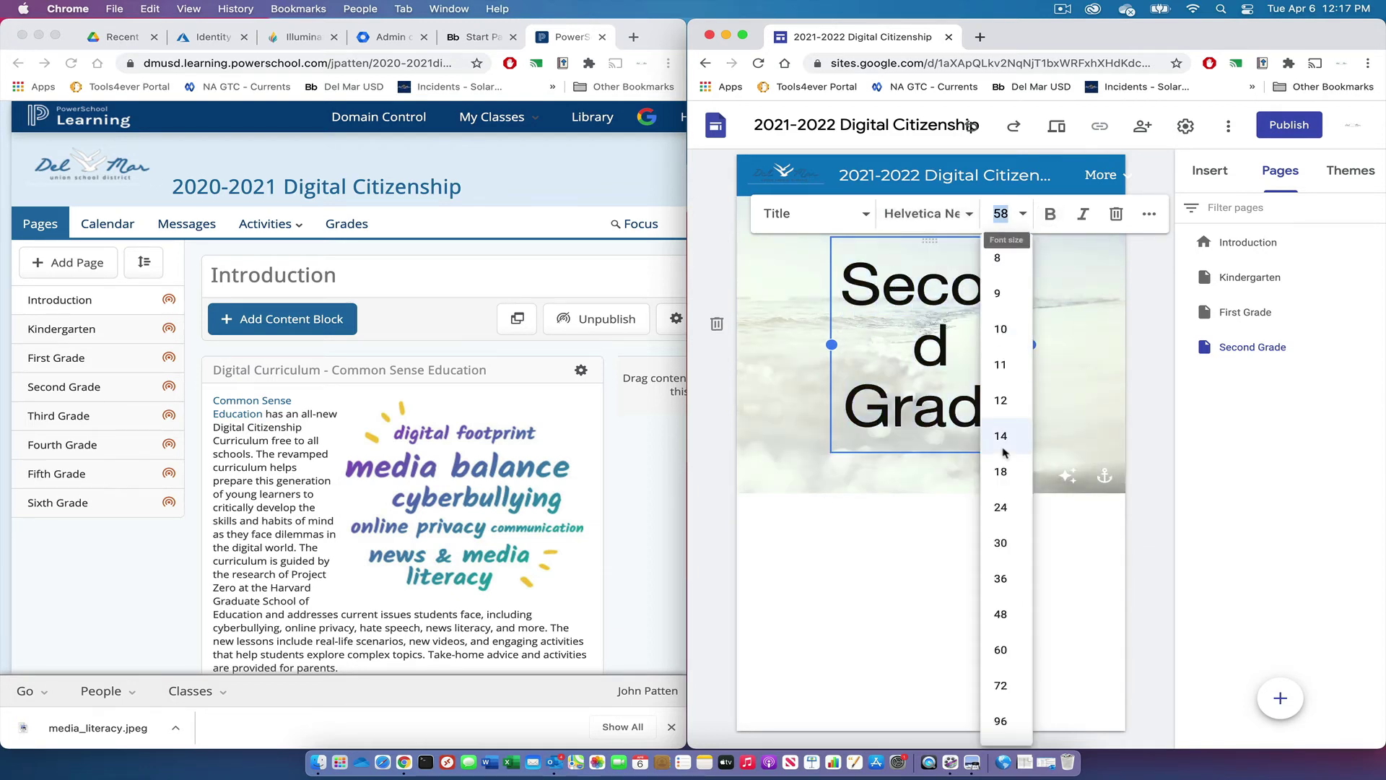
click(1001, 578)
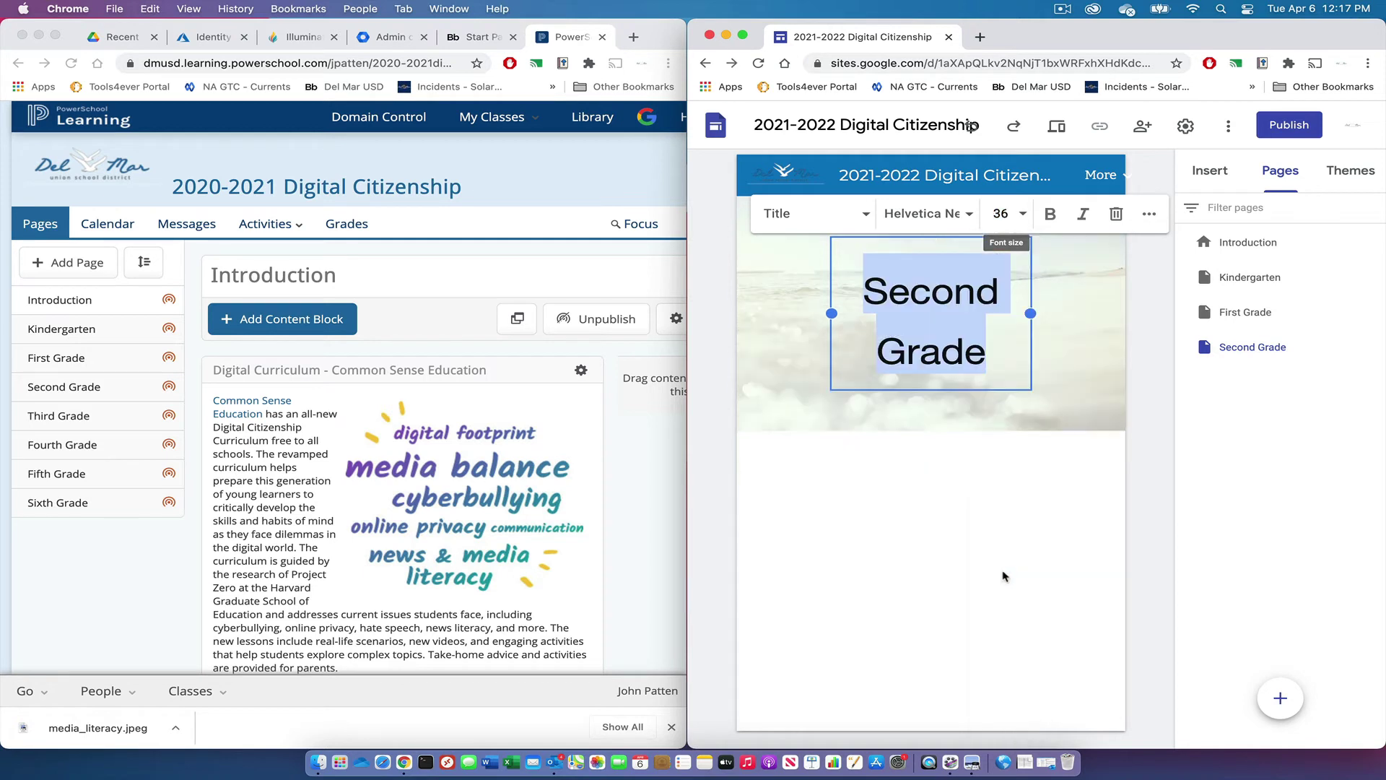
click(1046, 476)
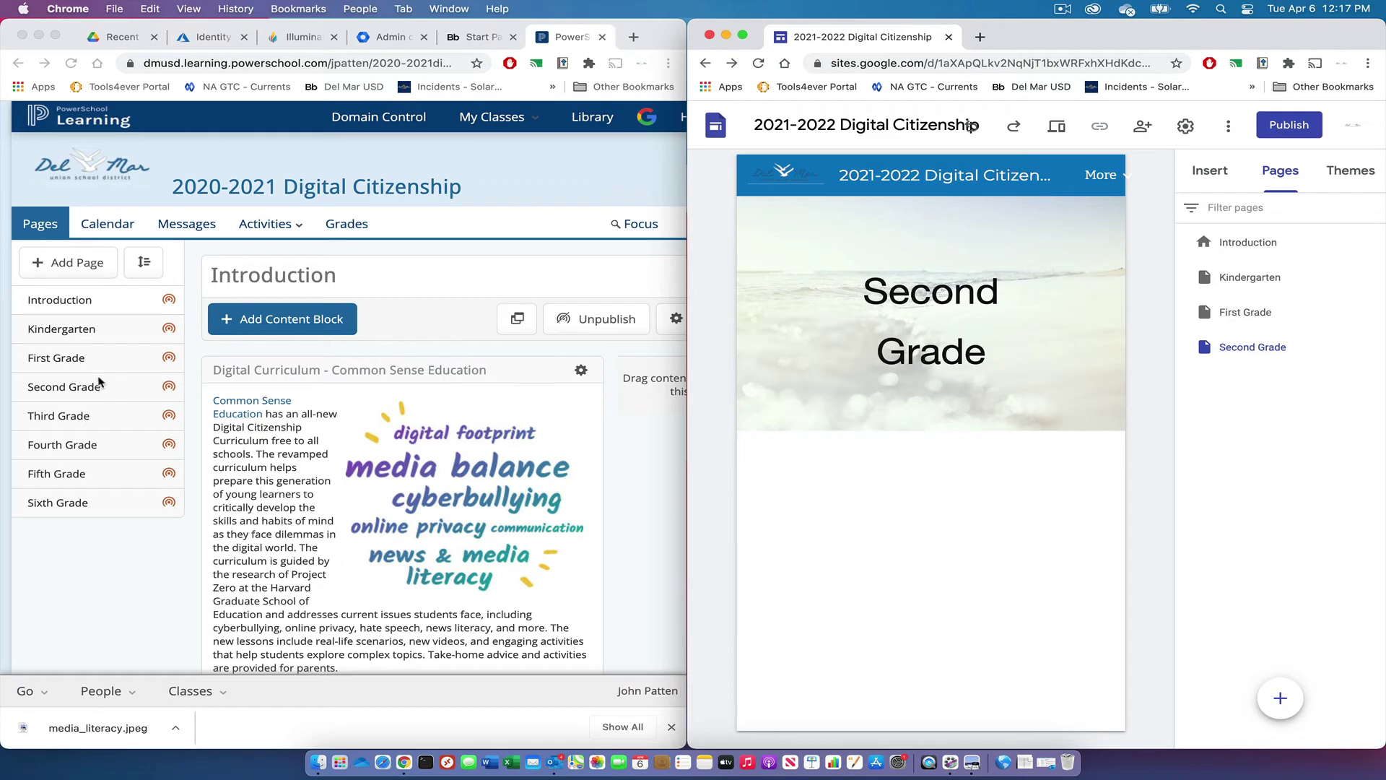
click(62, 385)
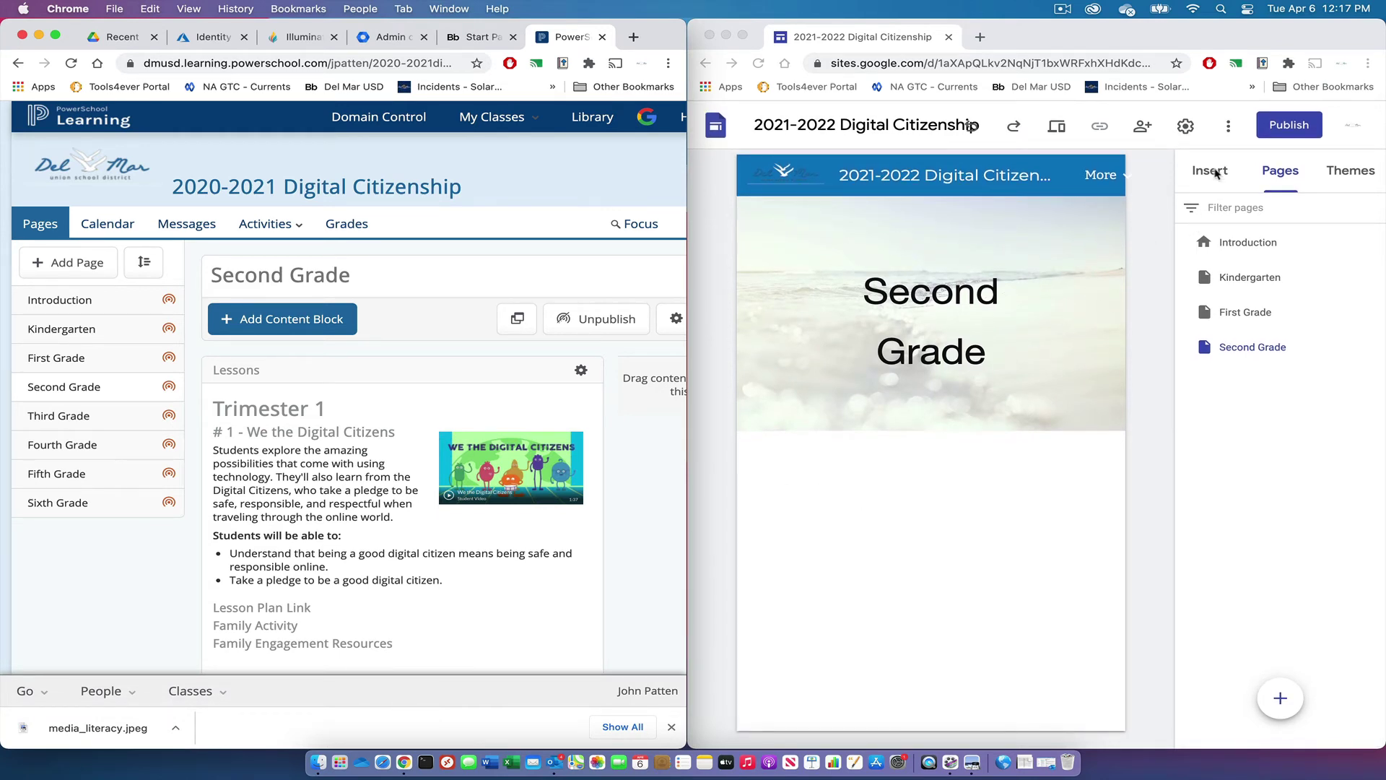
Widen the Second Grade header title box so the title fits on one line
click(1220, 169)
click(1217, 172)
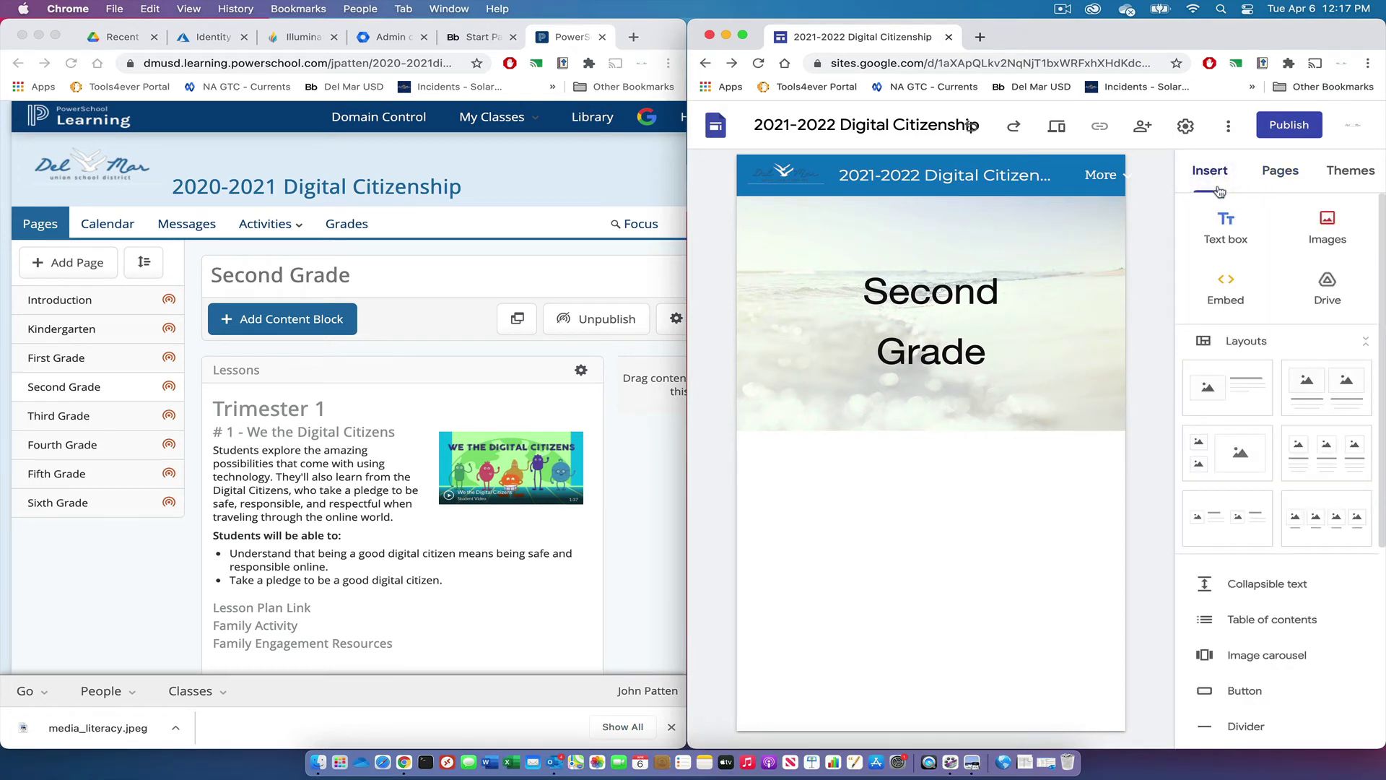
click(975, 292)
drag(833, 314, 780, 314)
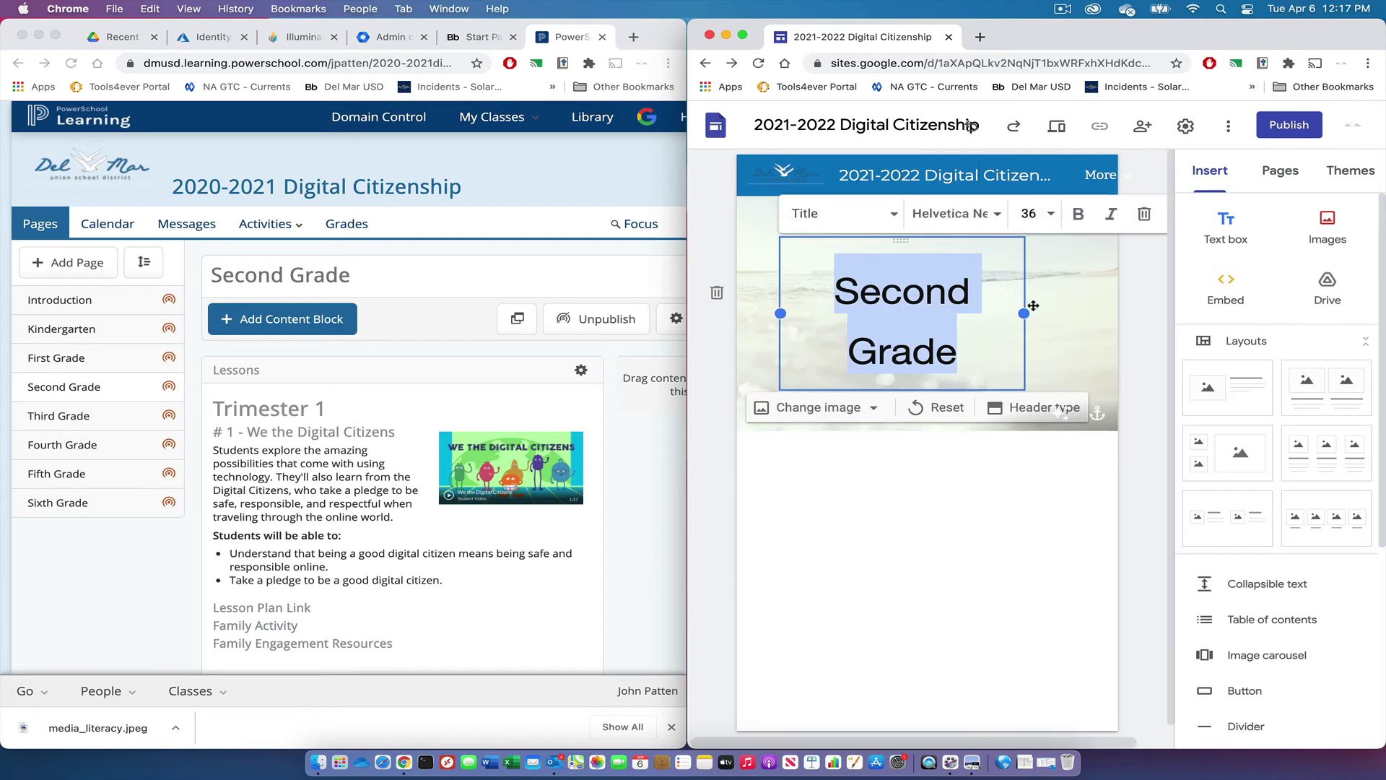
drag(1023, 313, 1093, 316)
click(1057, 519)
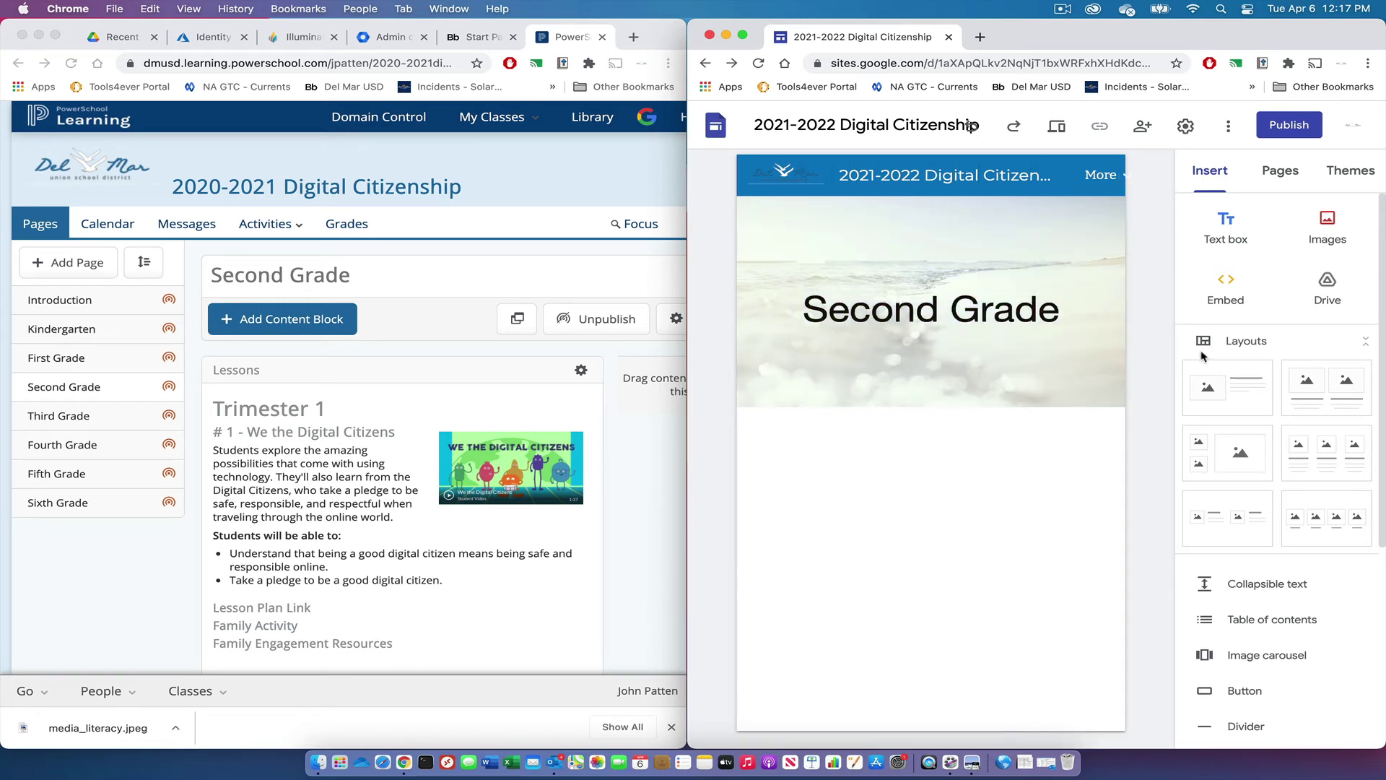
Add a 'Lessons' text box below the banner, set in Roboto Slab Medium
click(1226, 227)
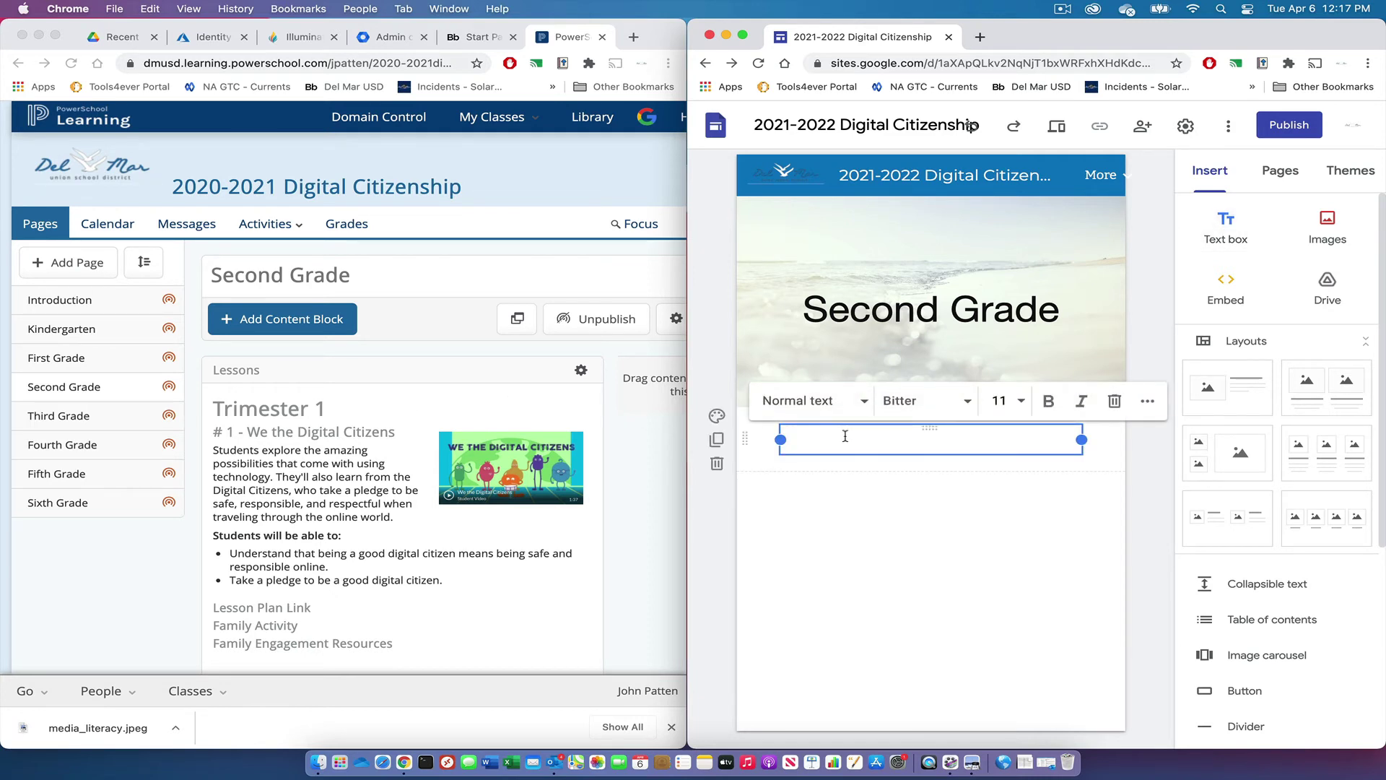
text(Le)
drag(894, 445, 779, 440)
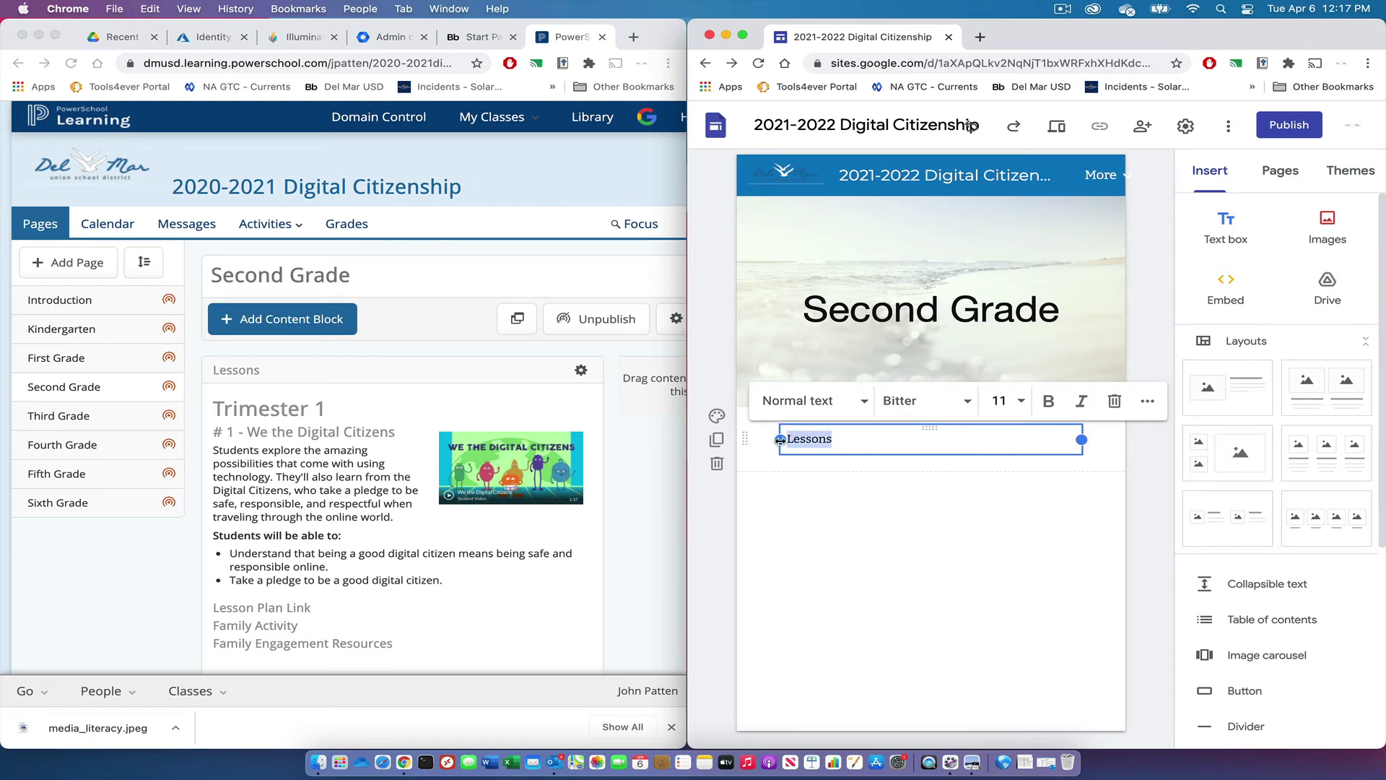
click(963, 401)
mouse_move(966, 571)
mouse_move(968, 678)
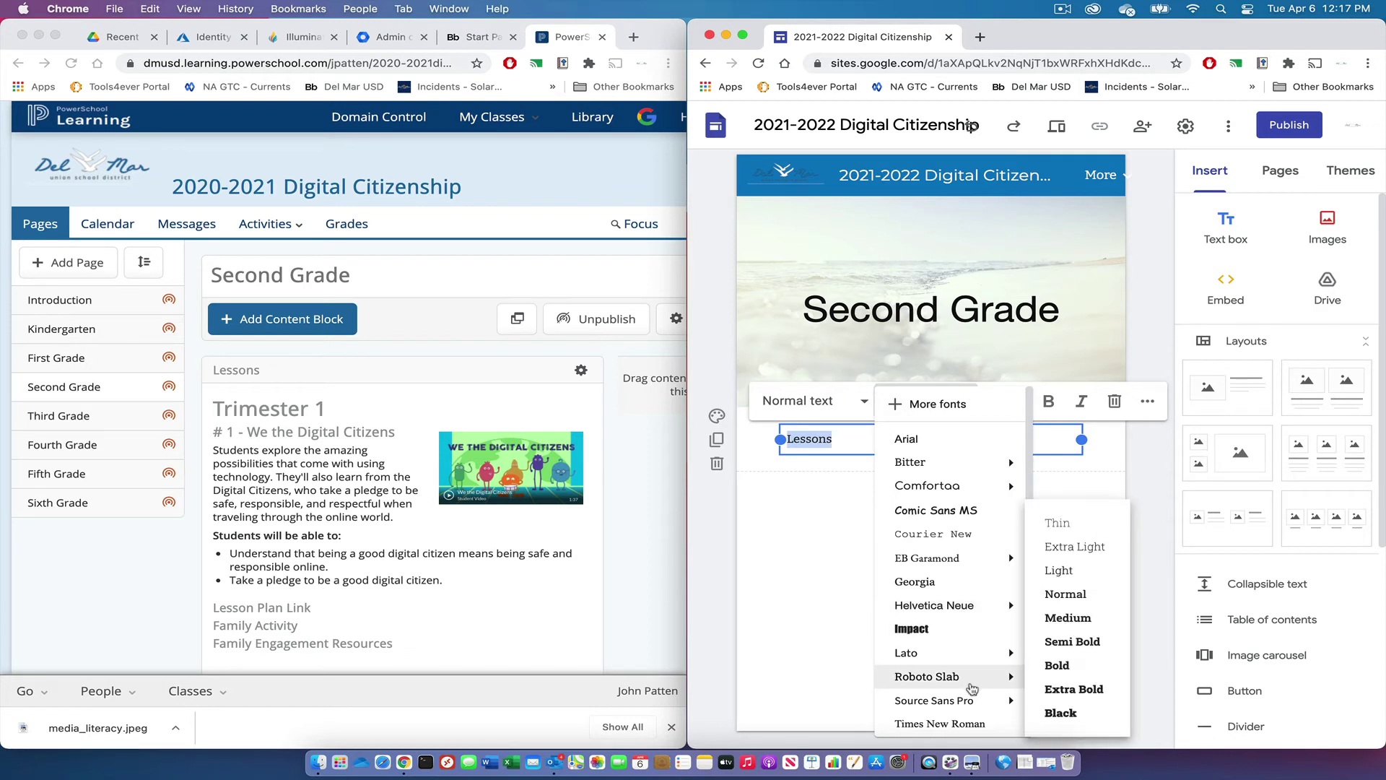
click(1078, 620)
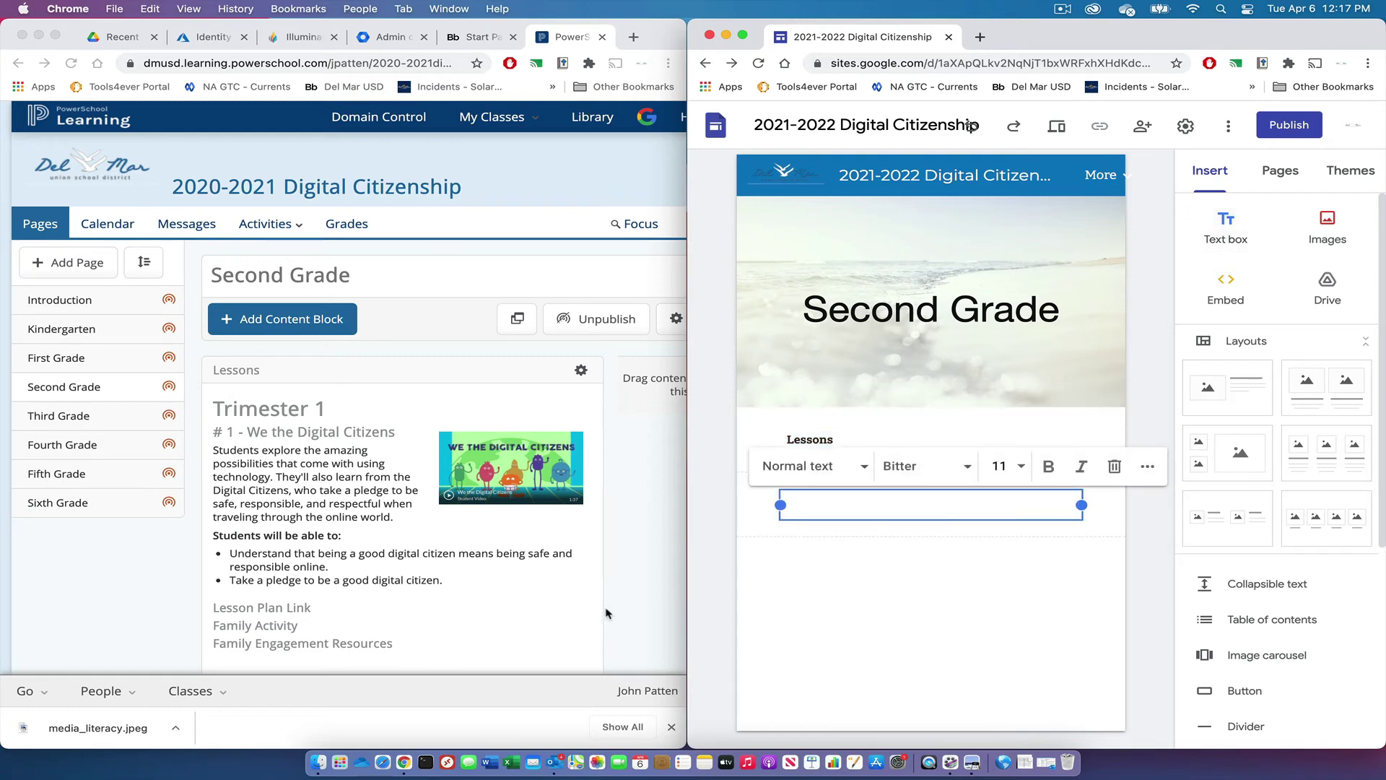
scroll(607, 613, down, 10)
Copy the Trimester lessons from PowerSchool and paste them into the Sites text box
scroll(607, 613, down, 5)
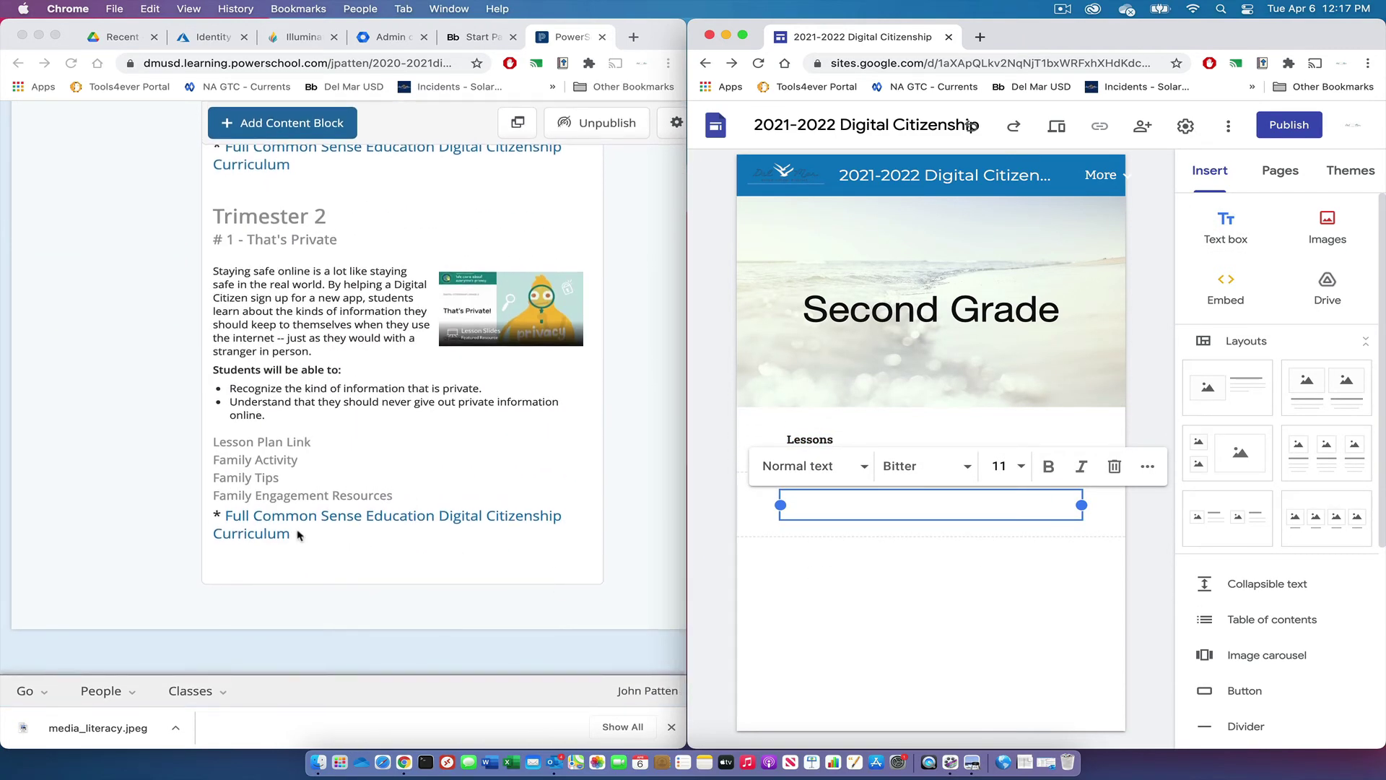
click(296, 535)
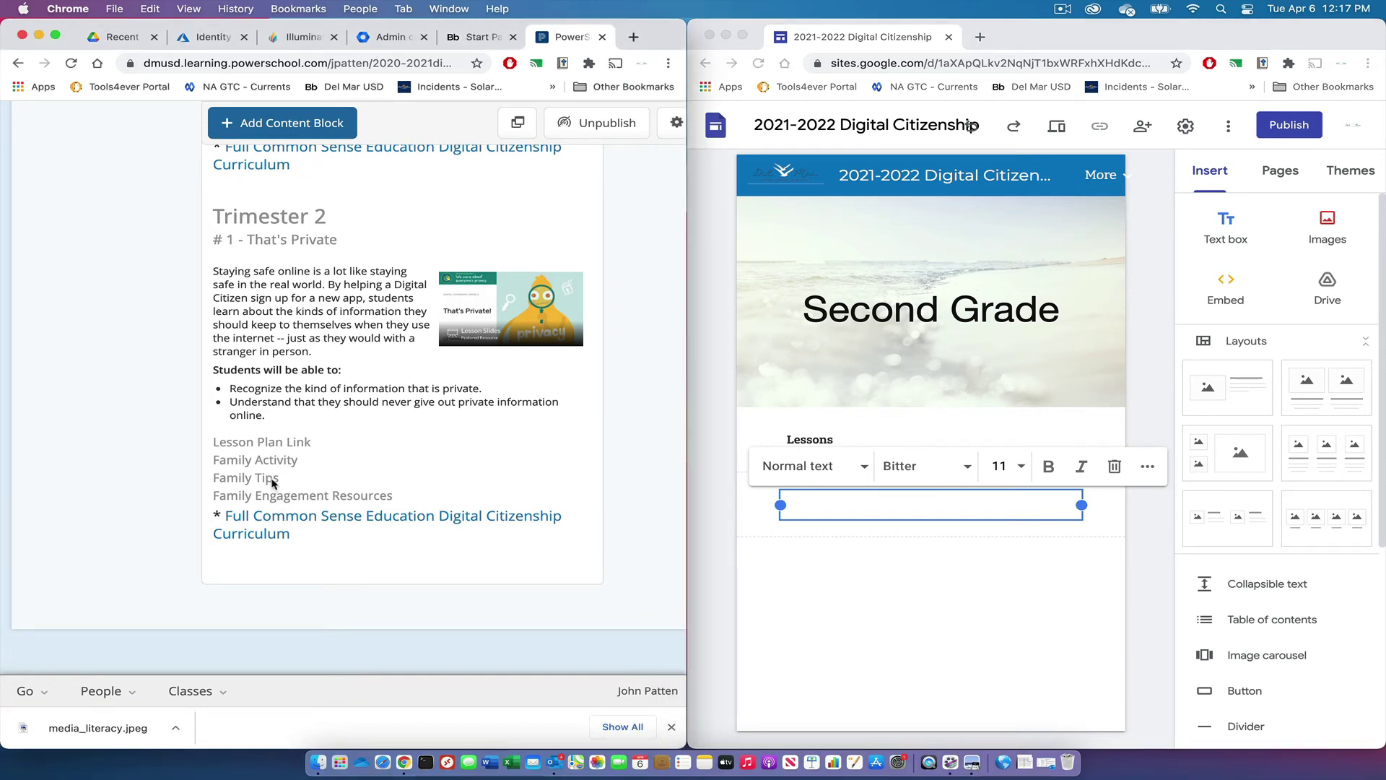
drag(292, 540, 206, 297)
scroll(229, 291, up, 2)
scroll(230, 290, down, 3)
scroll(230, 290, up, 1)
scroll(230, 290, right, 1)
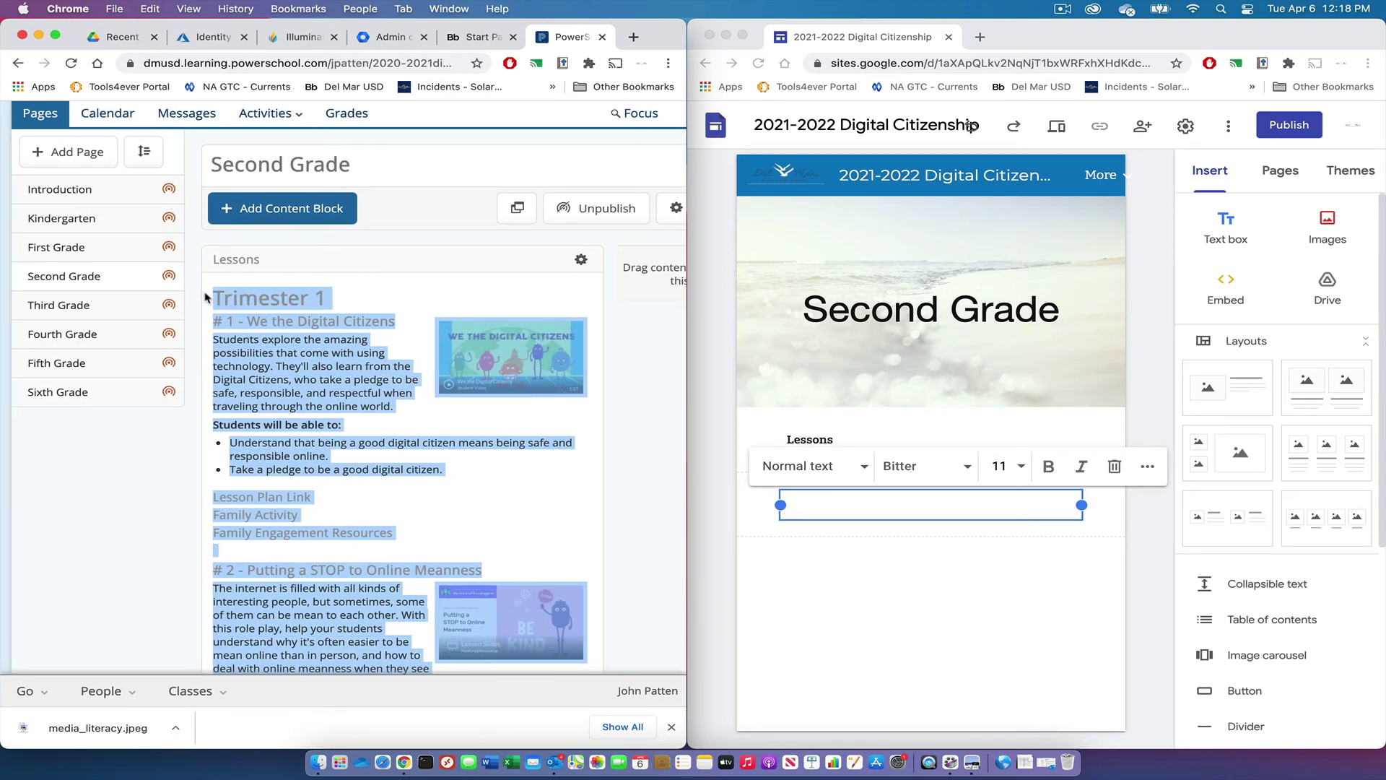
right_click(246, 304)
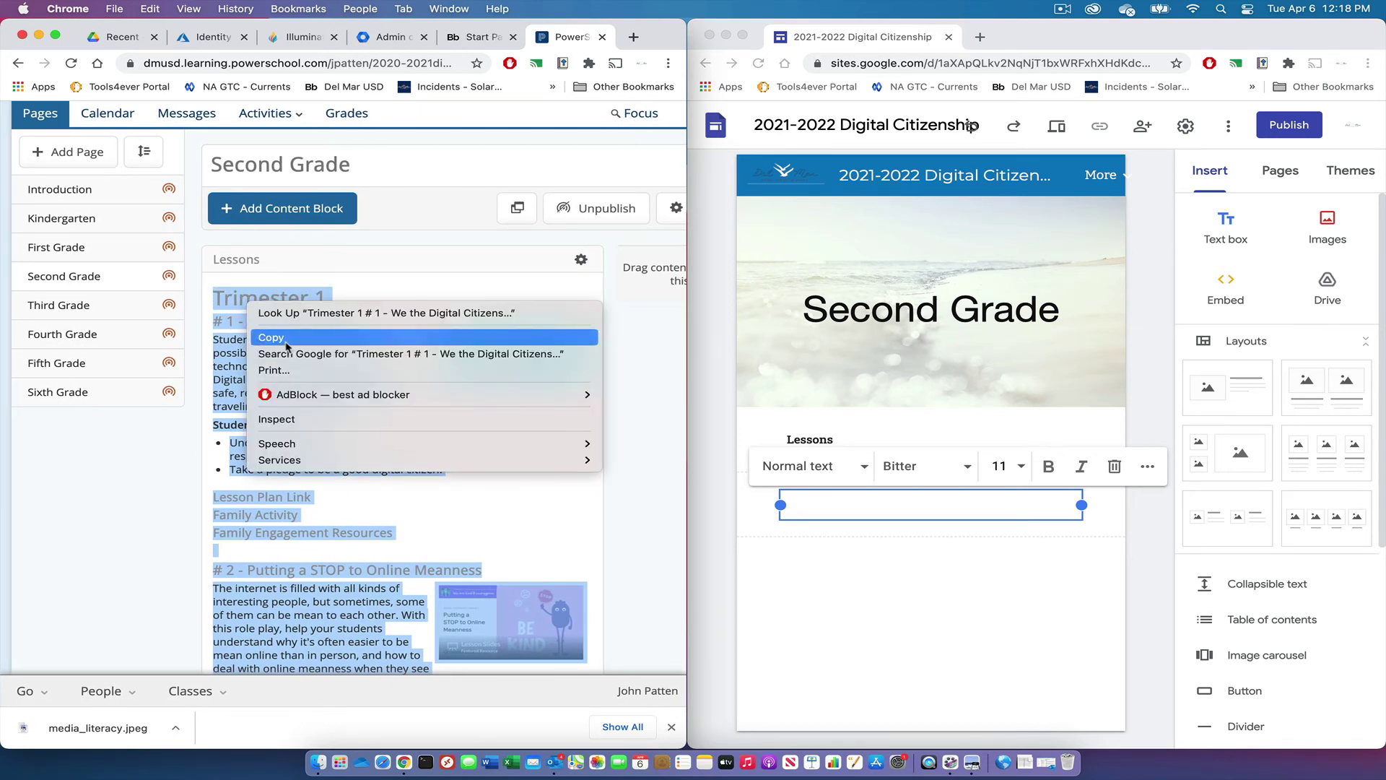
click(285, 338)
click(820, 505)
right_click(821, 504)
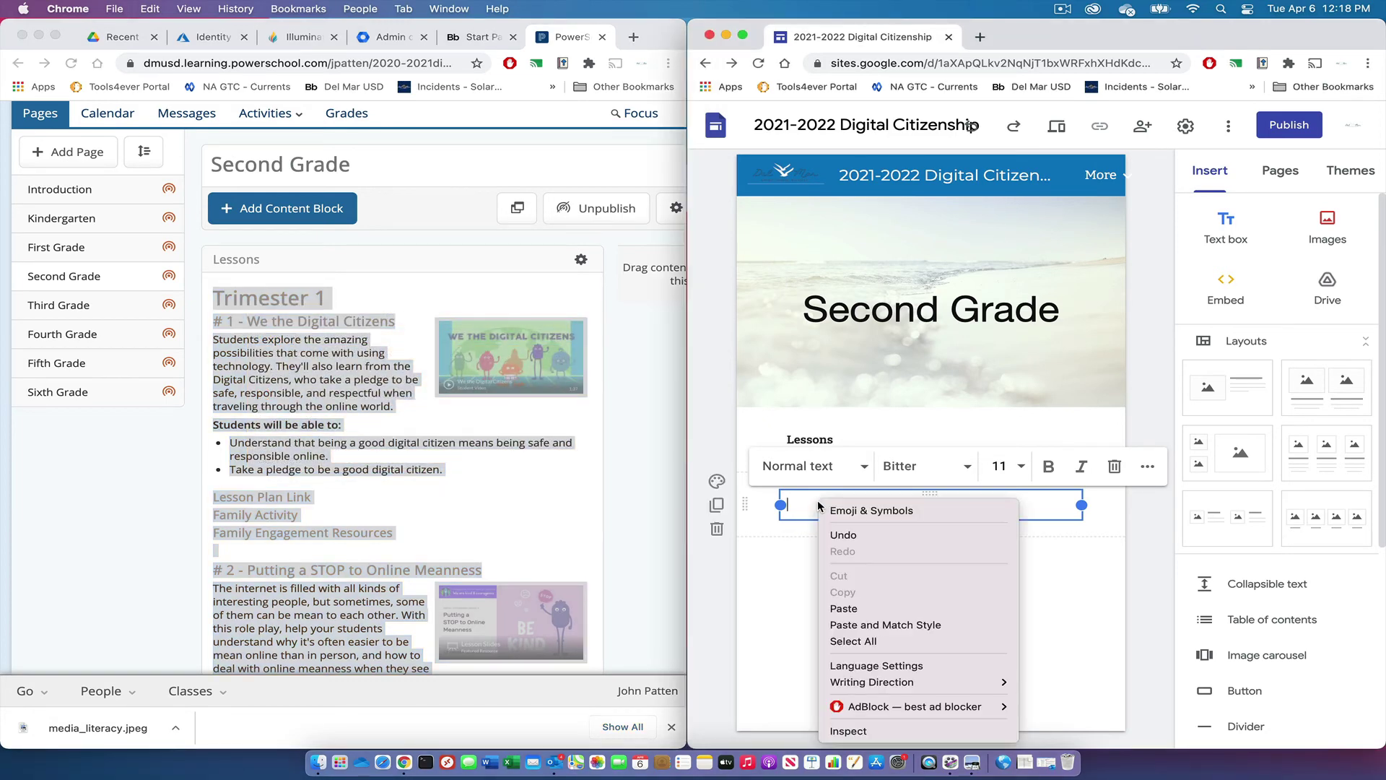
click(843, 608)
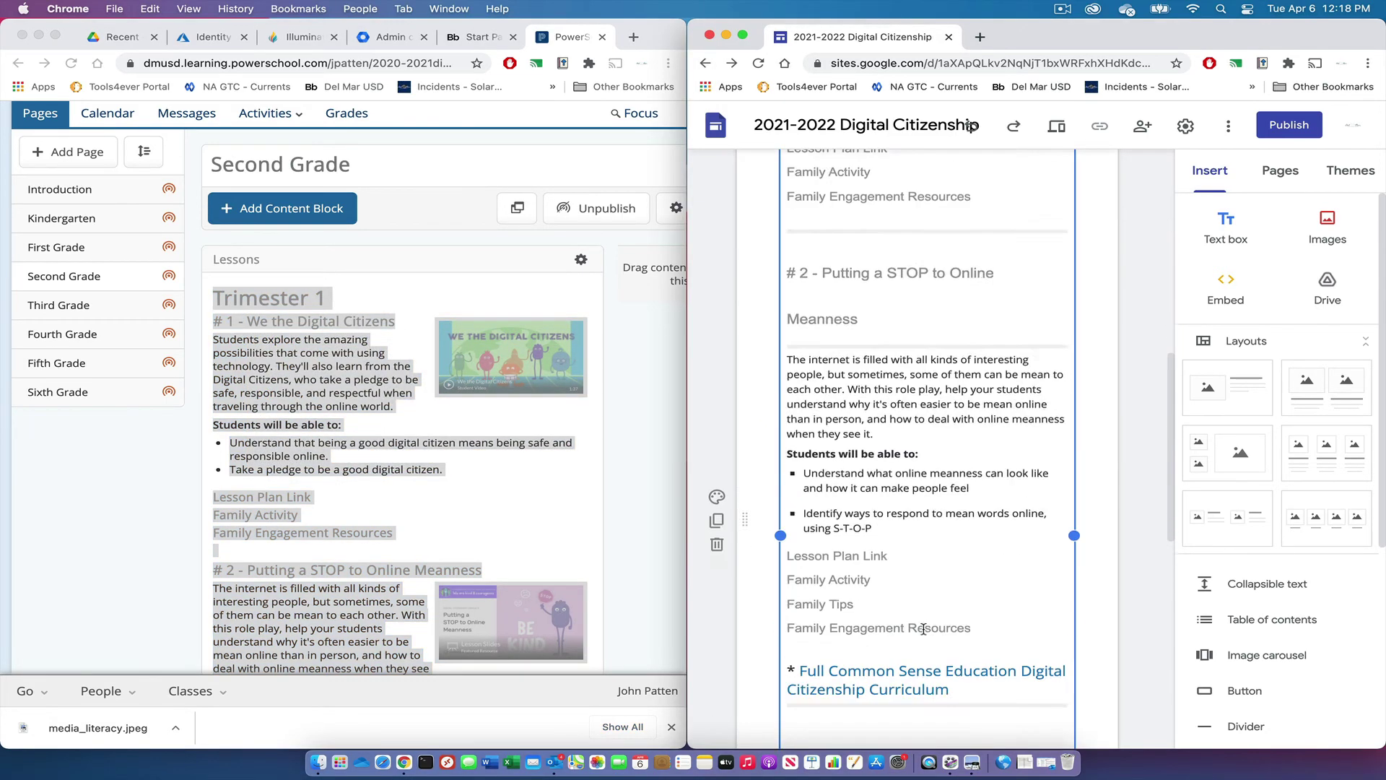
Remove the blank line above Trimester 2 and add one after Family Engagement Resources
click(824, 263)
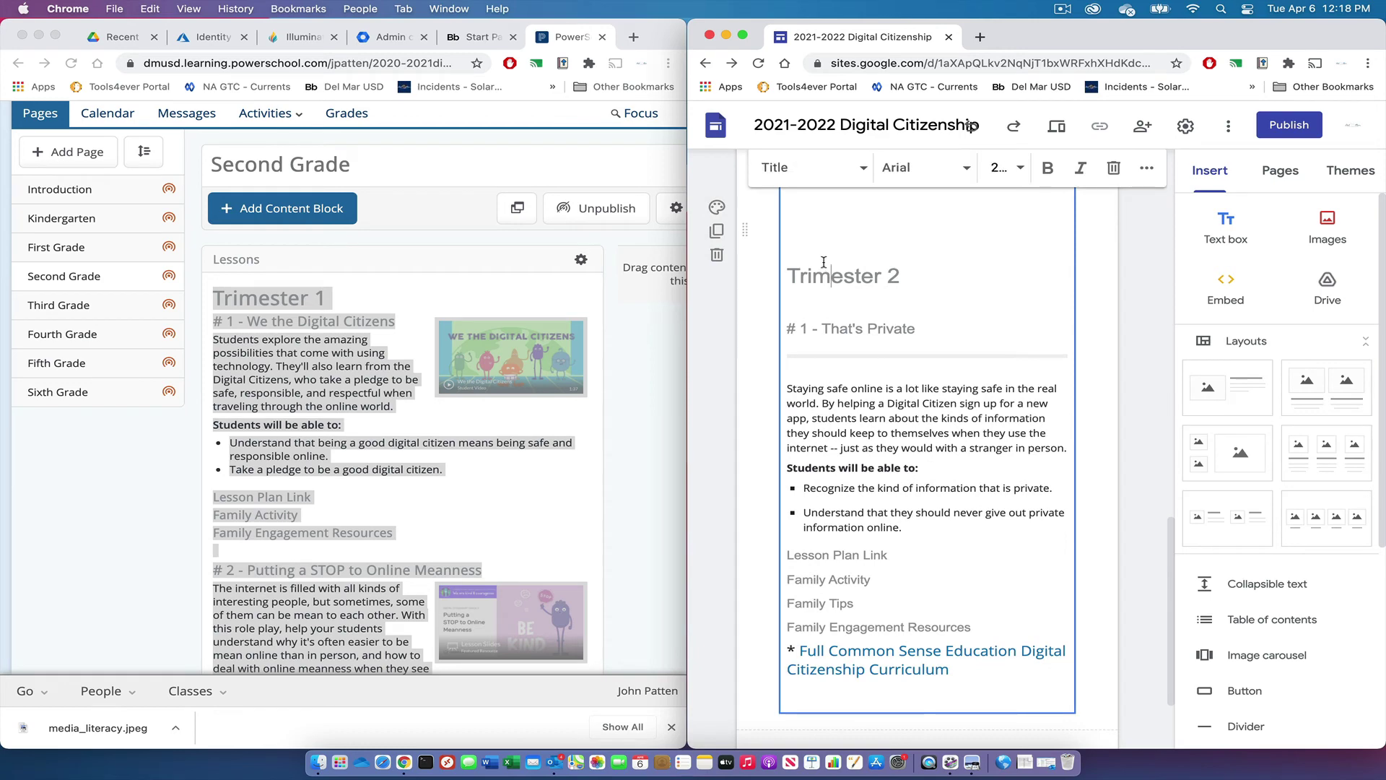
scroll(828, 406, up, 5)
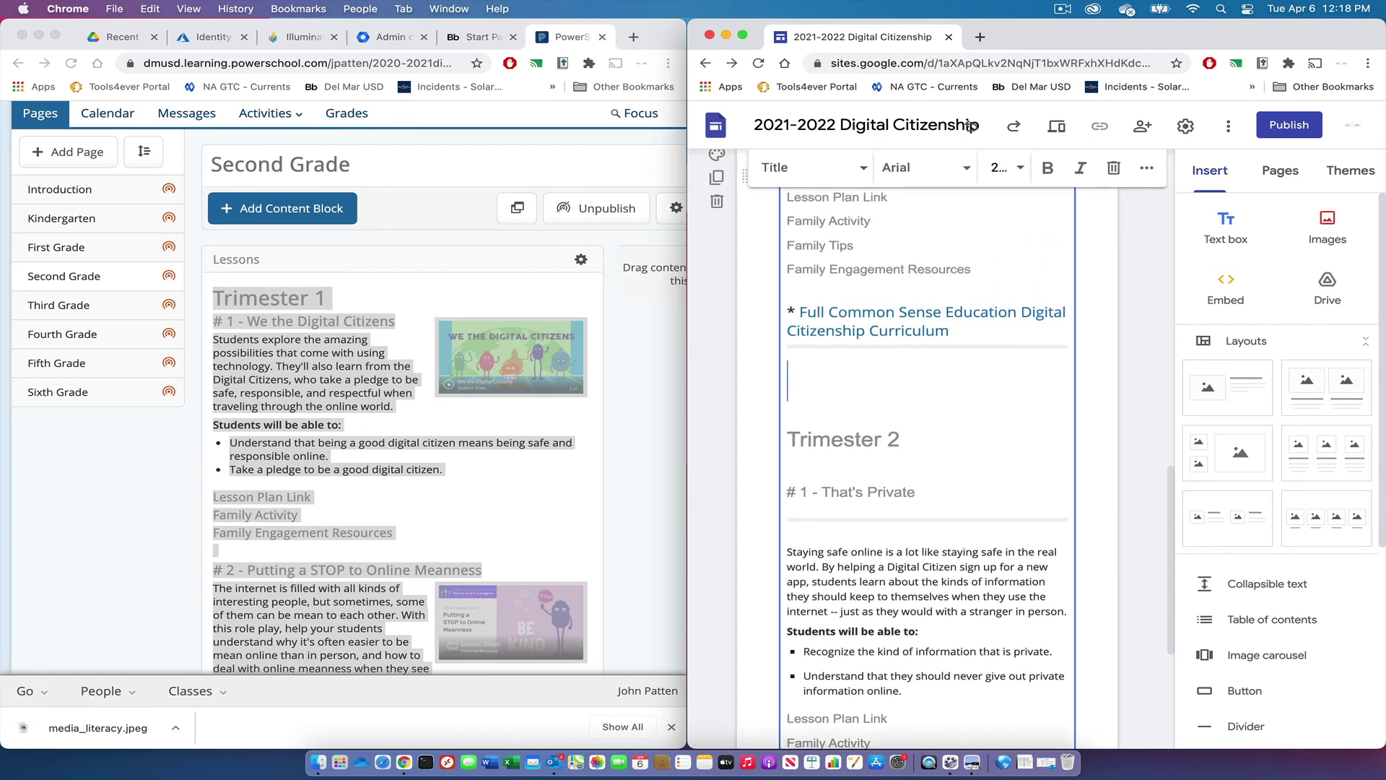
key(BackSpace)
scroll(828, 509, down, 7)
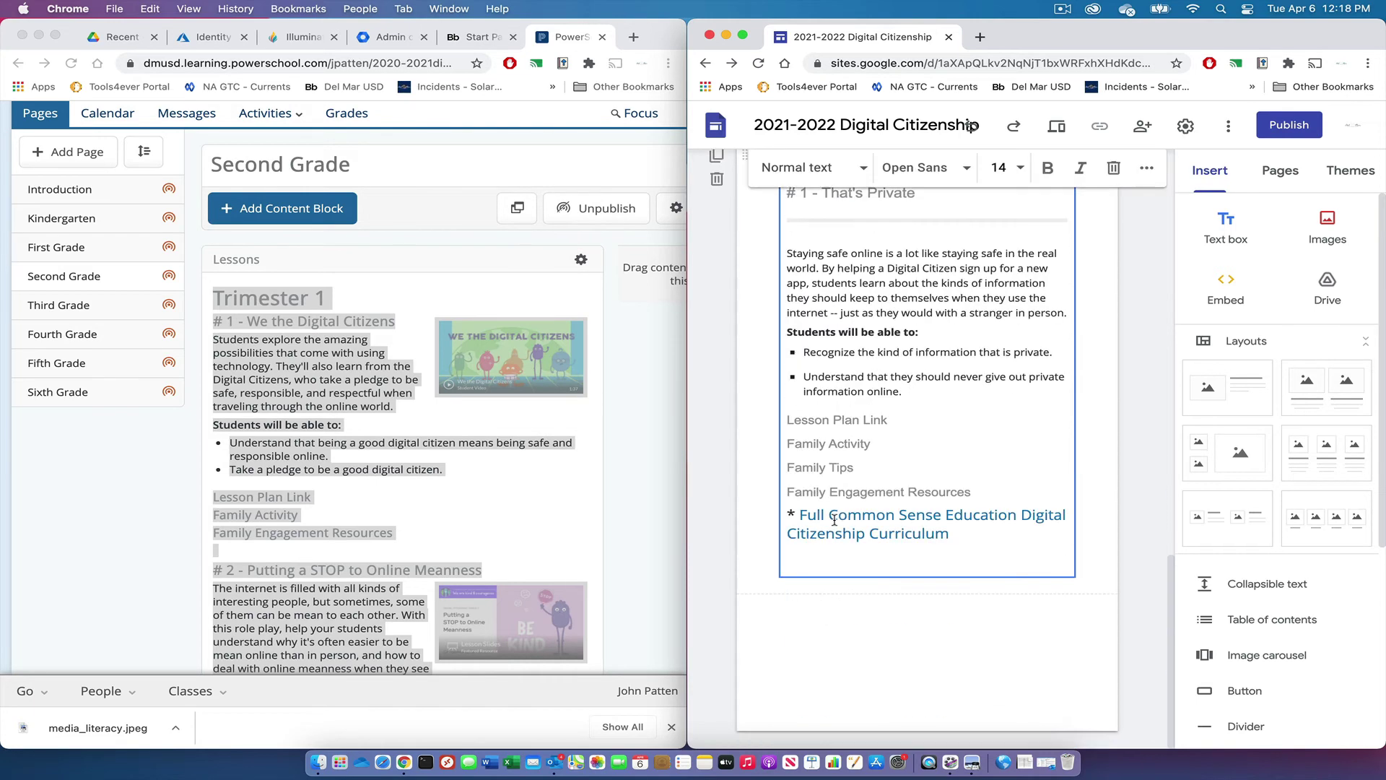
scroll(834, 520, up, 4)
click(986, 613)
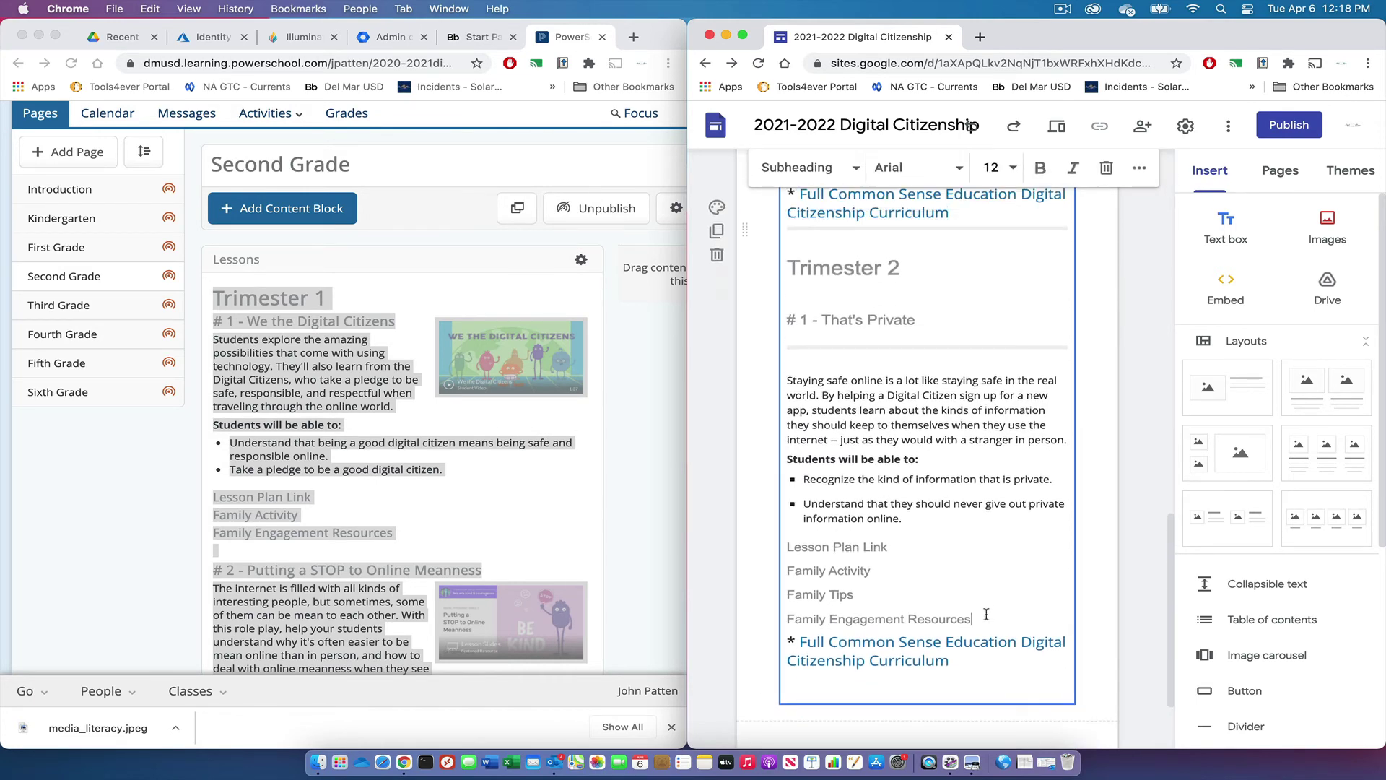
key(Return)
scroll(986, 613, up, 5)
scroll(986, 612, down, 3)
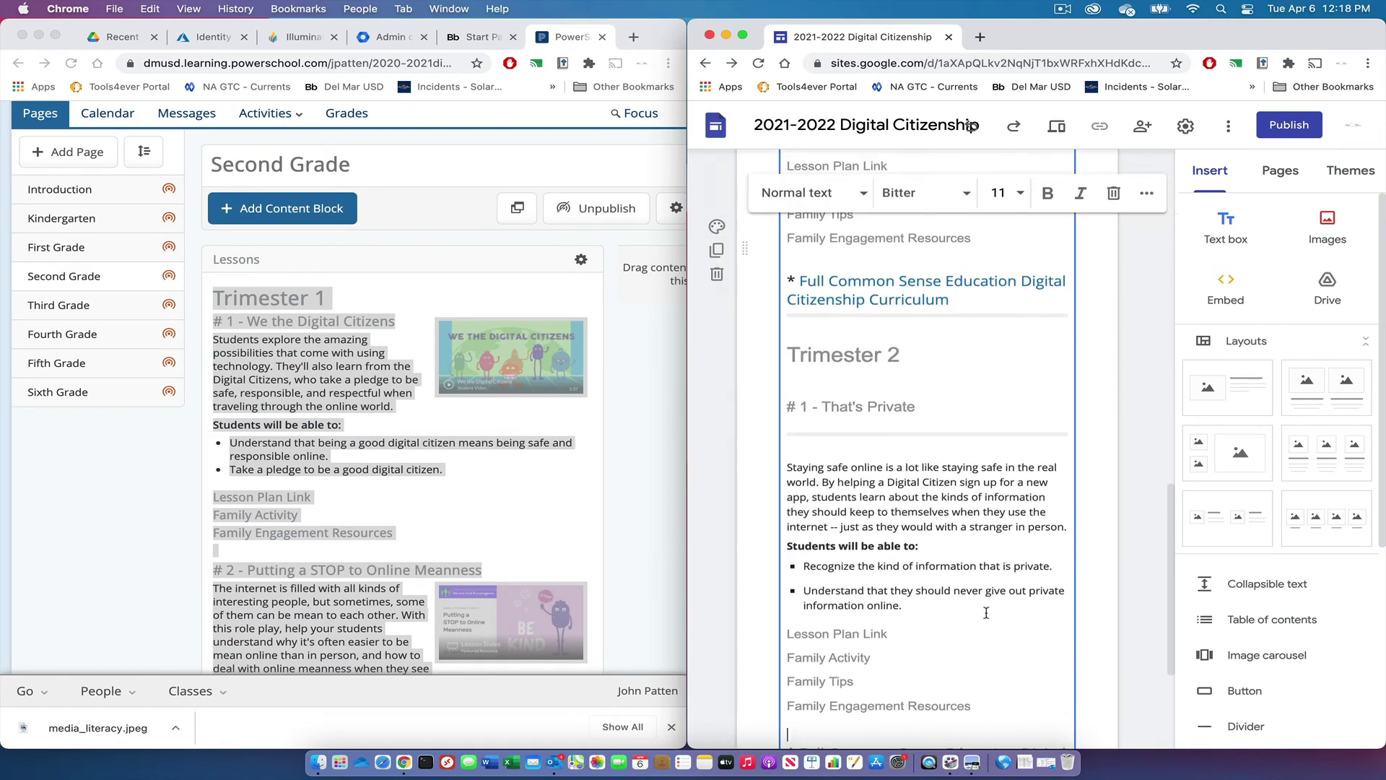
scroll(992, 519, up, 10)
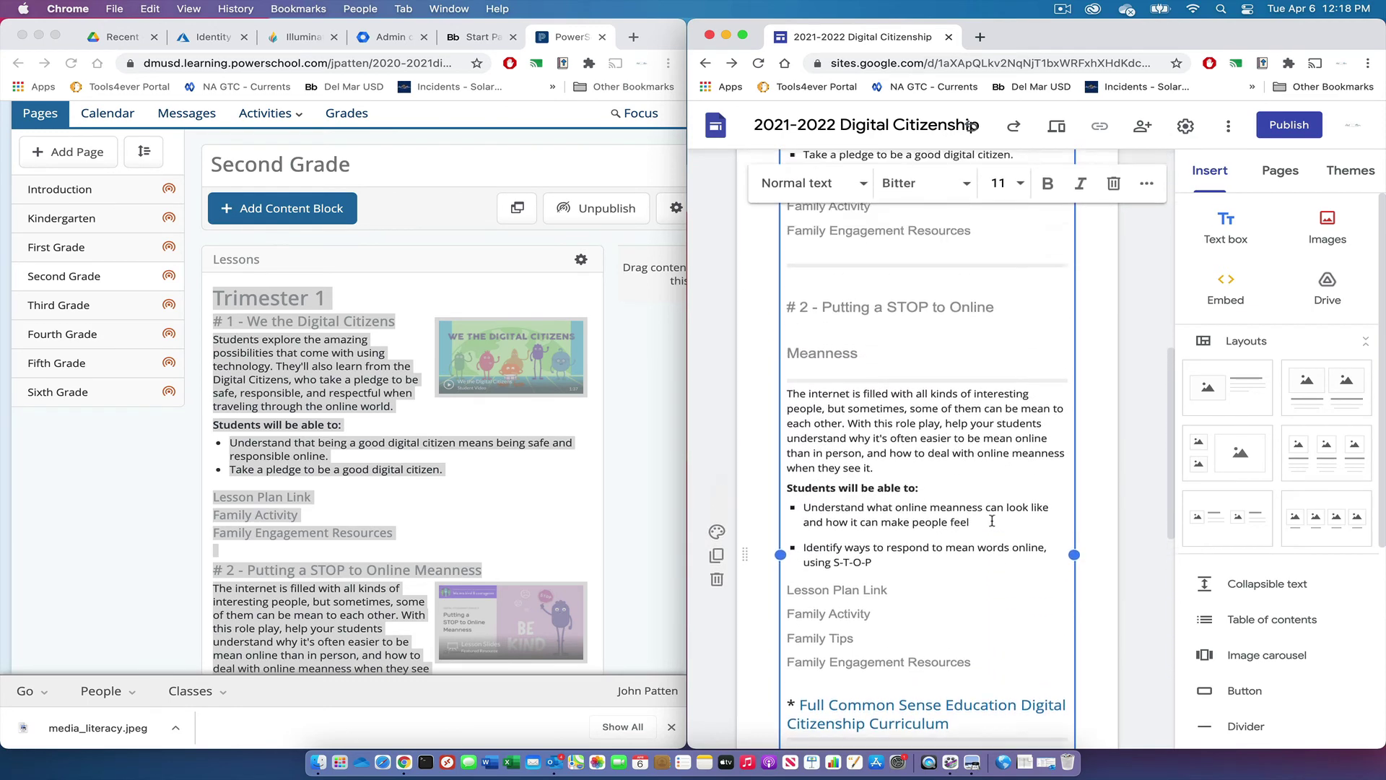
scroll(992, 519, up, 5)
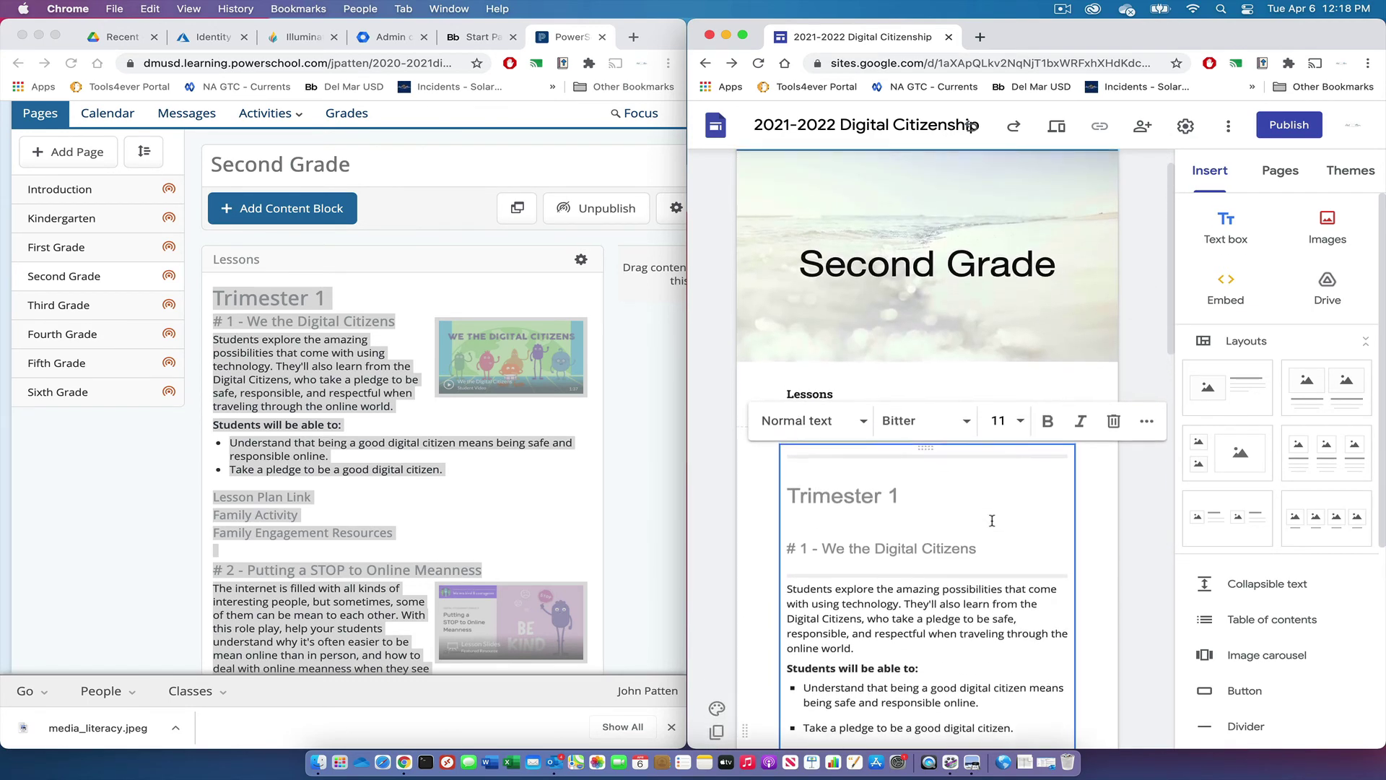
click(1104, 559)
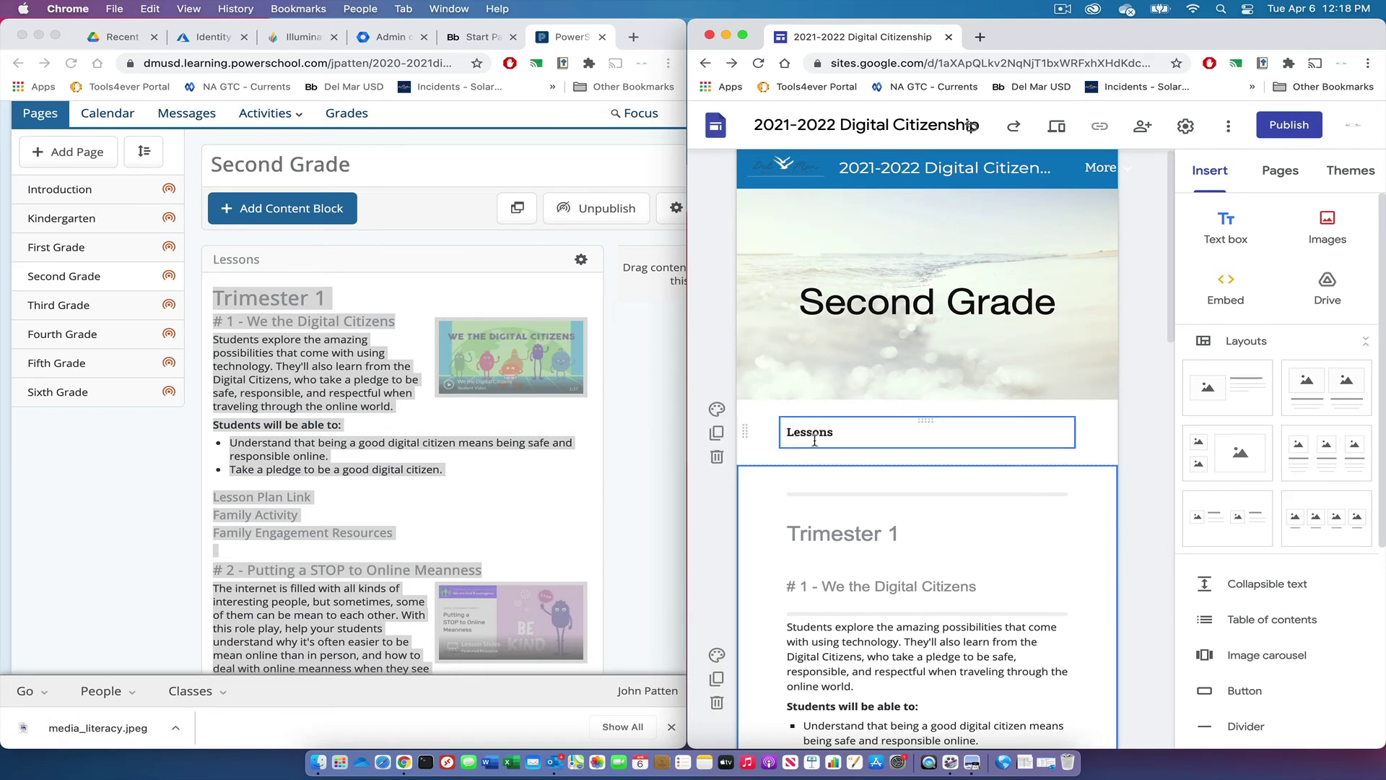
Set the Lessons heading to 24 point
double_click(835, 431)
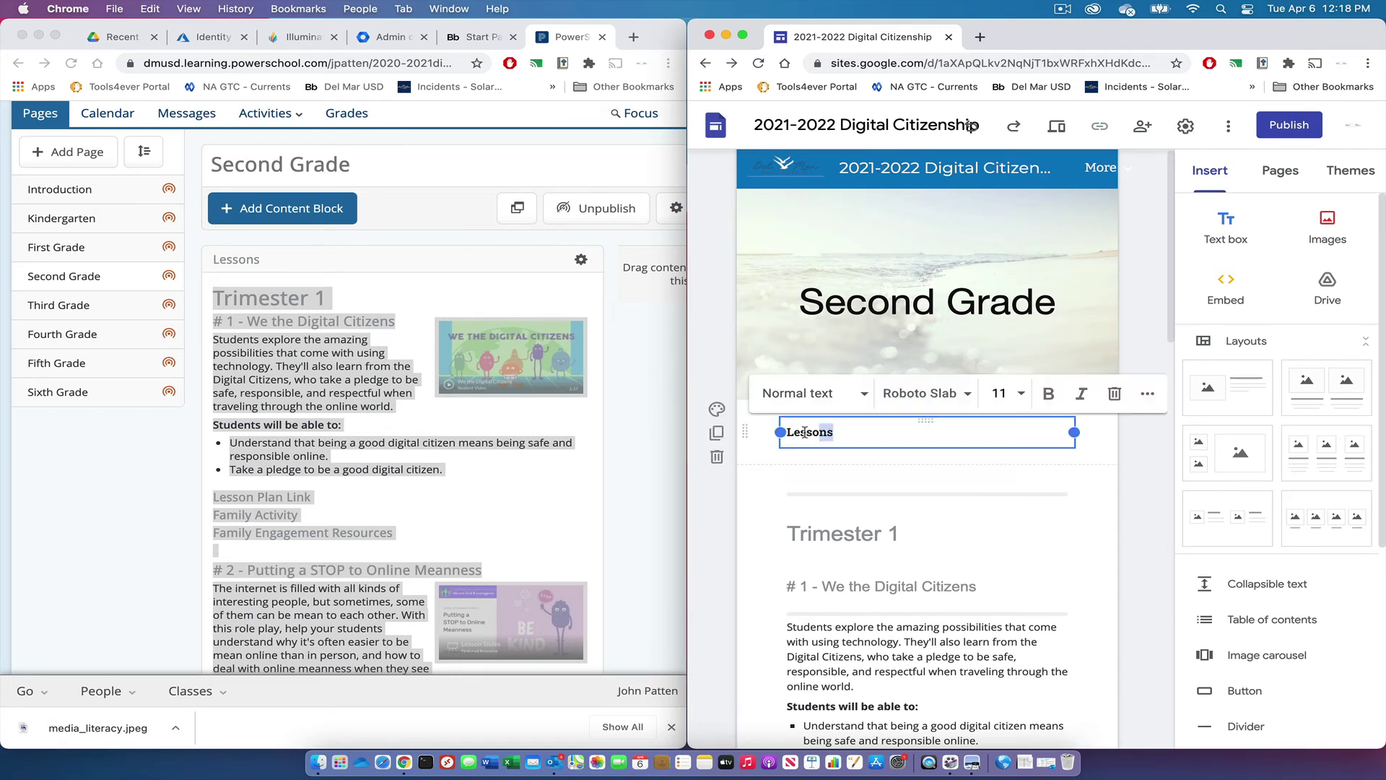
click(1023, 394)
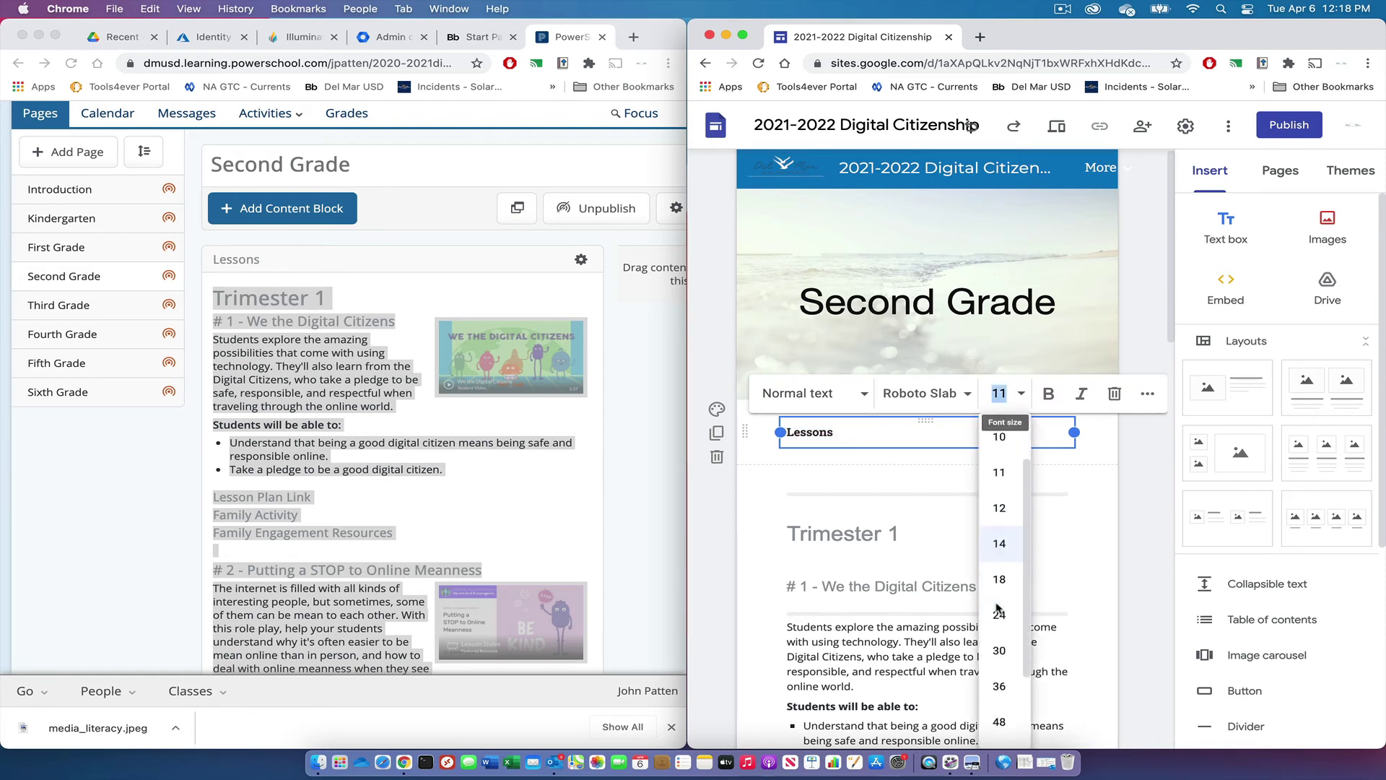
click(999, 614)
click(1146, 662)
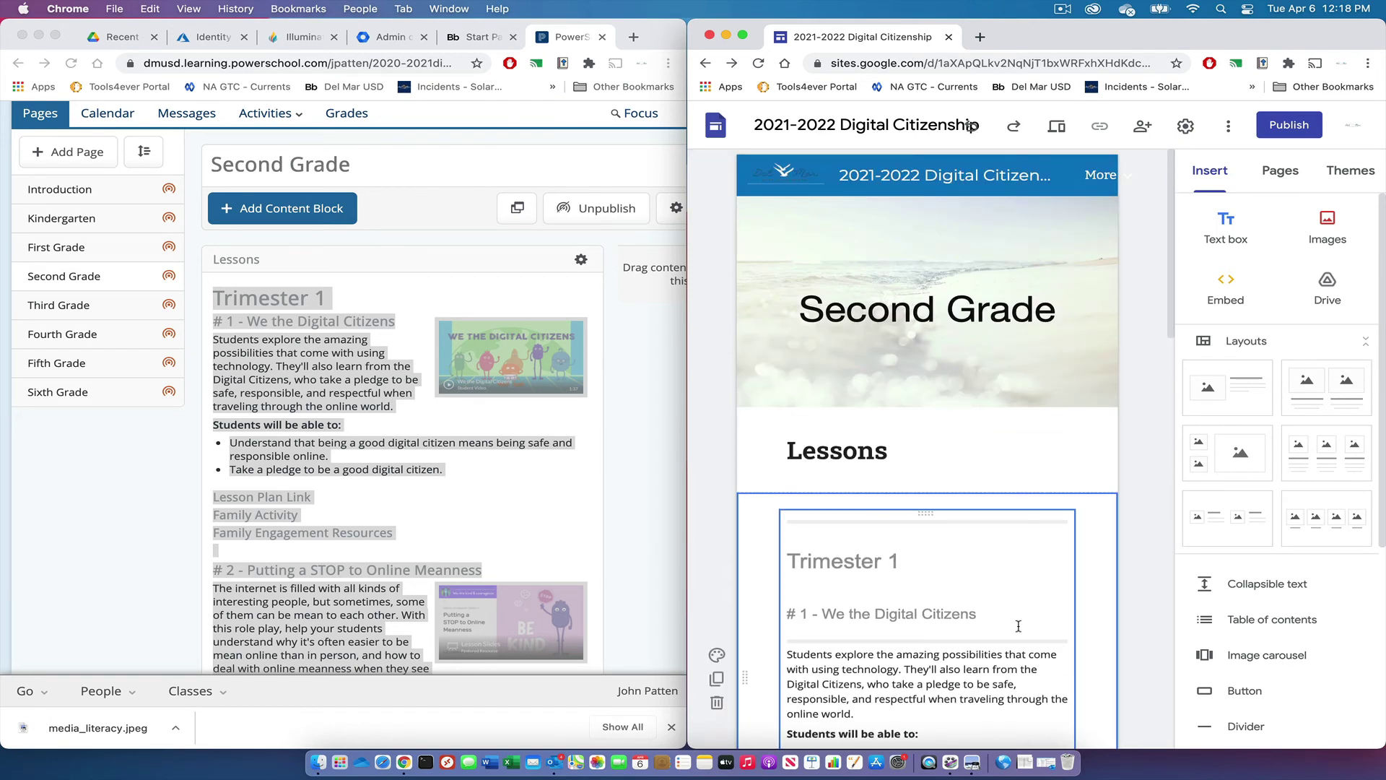
Select all the Trimester lesson text in its box
scroll(1018, 626, down, 3)
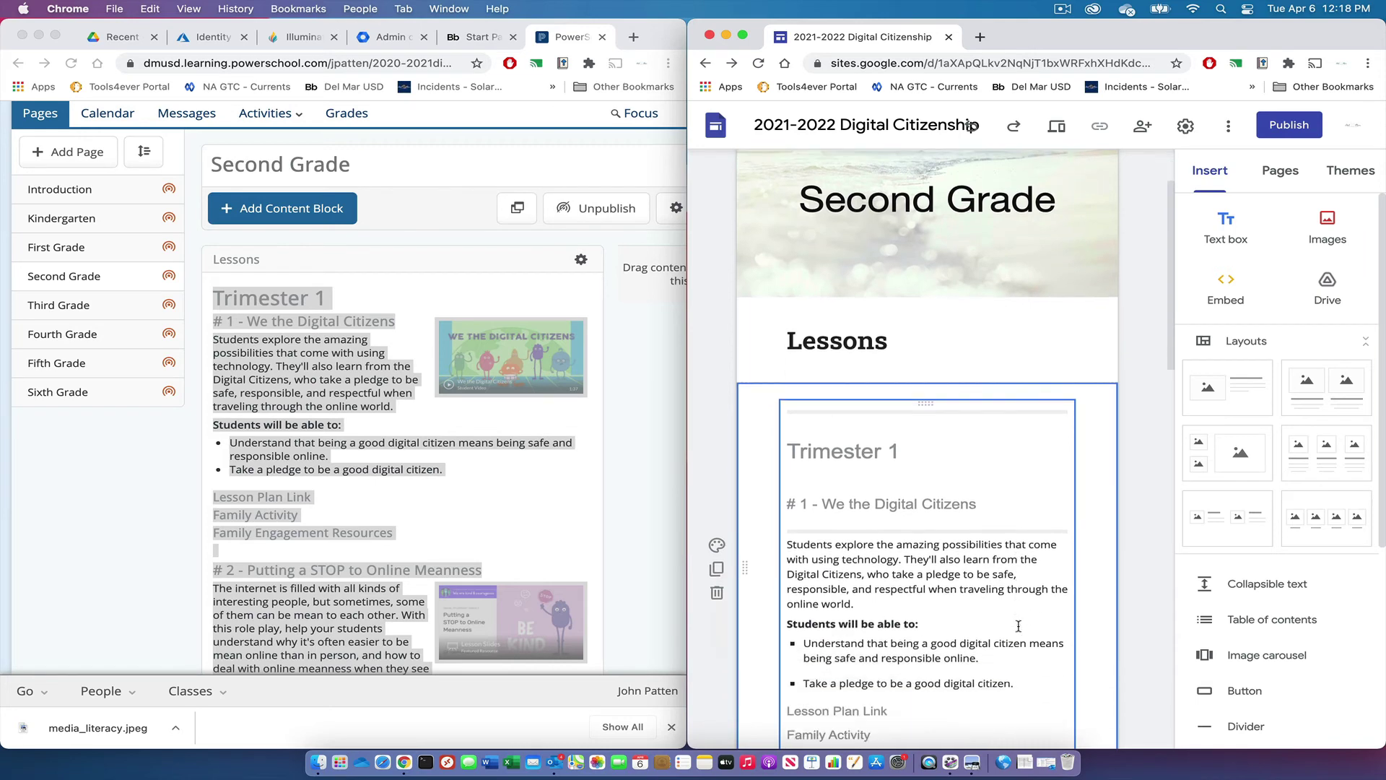
click(794, 319)
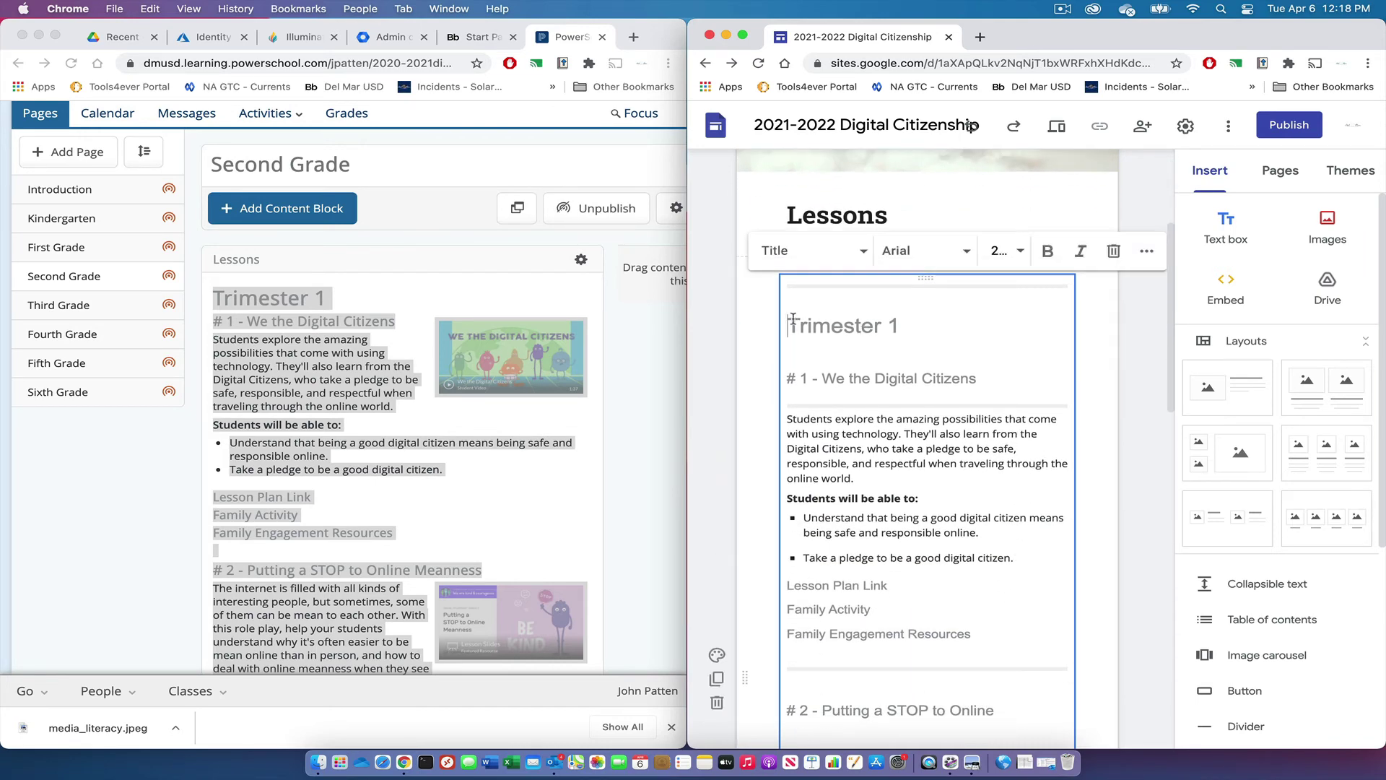
key(super+a)
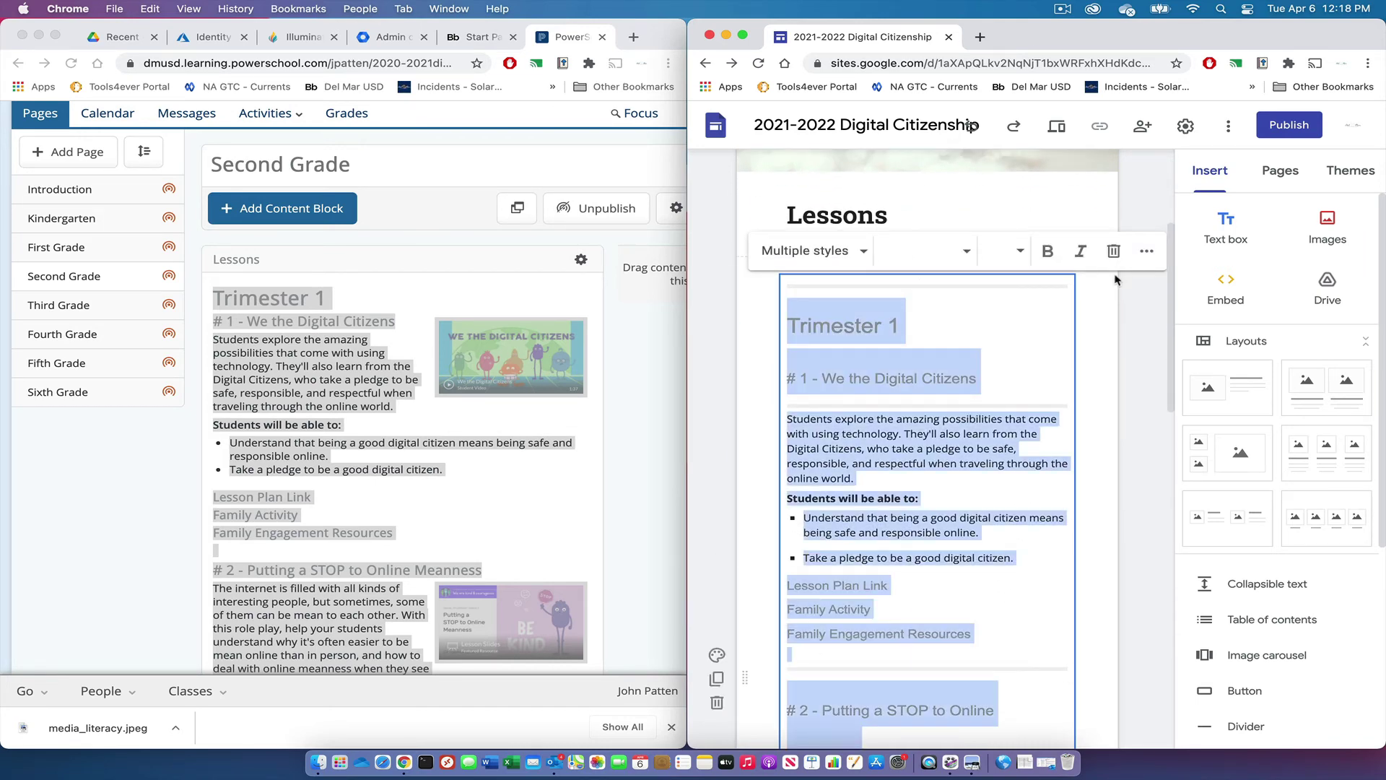
Change the colour of the selected Trimester lesson text to white
click(1146, 252)
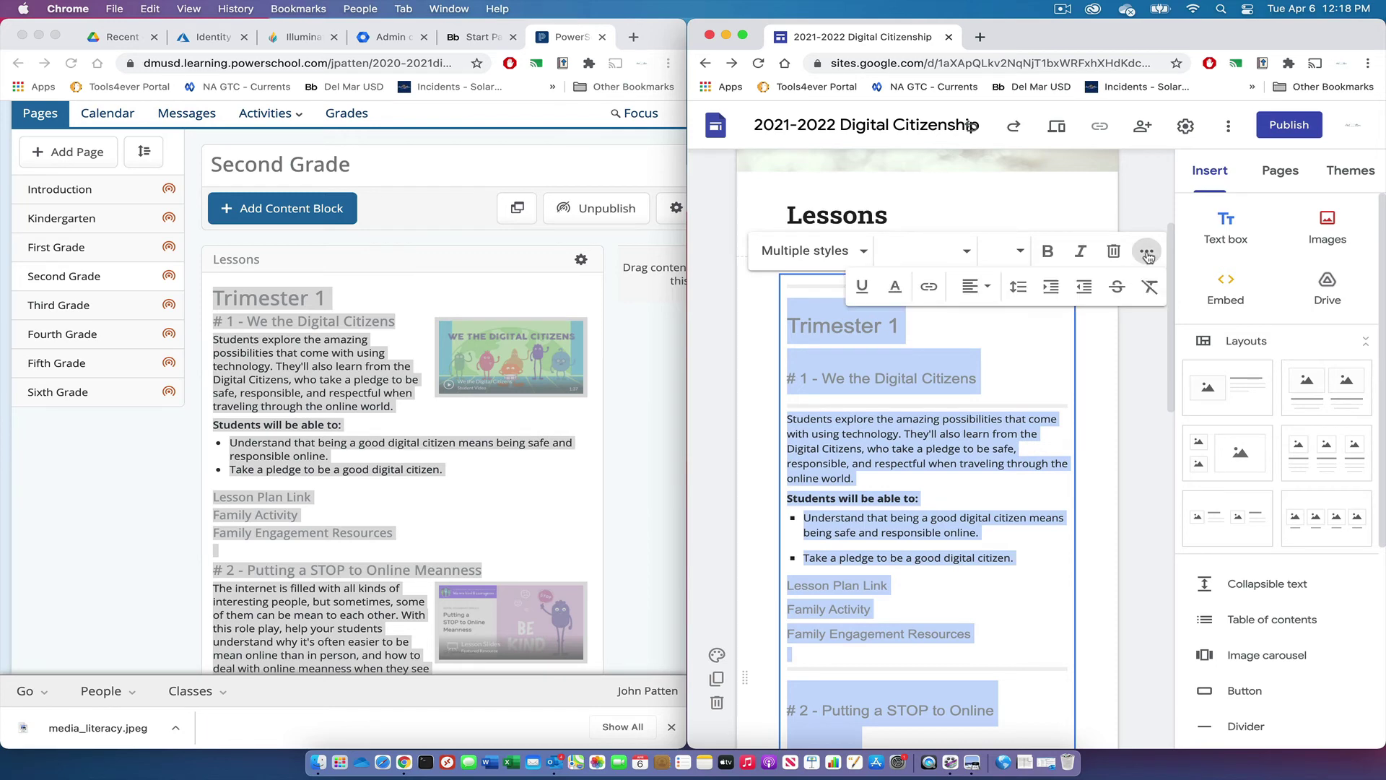
click(895, 286)
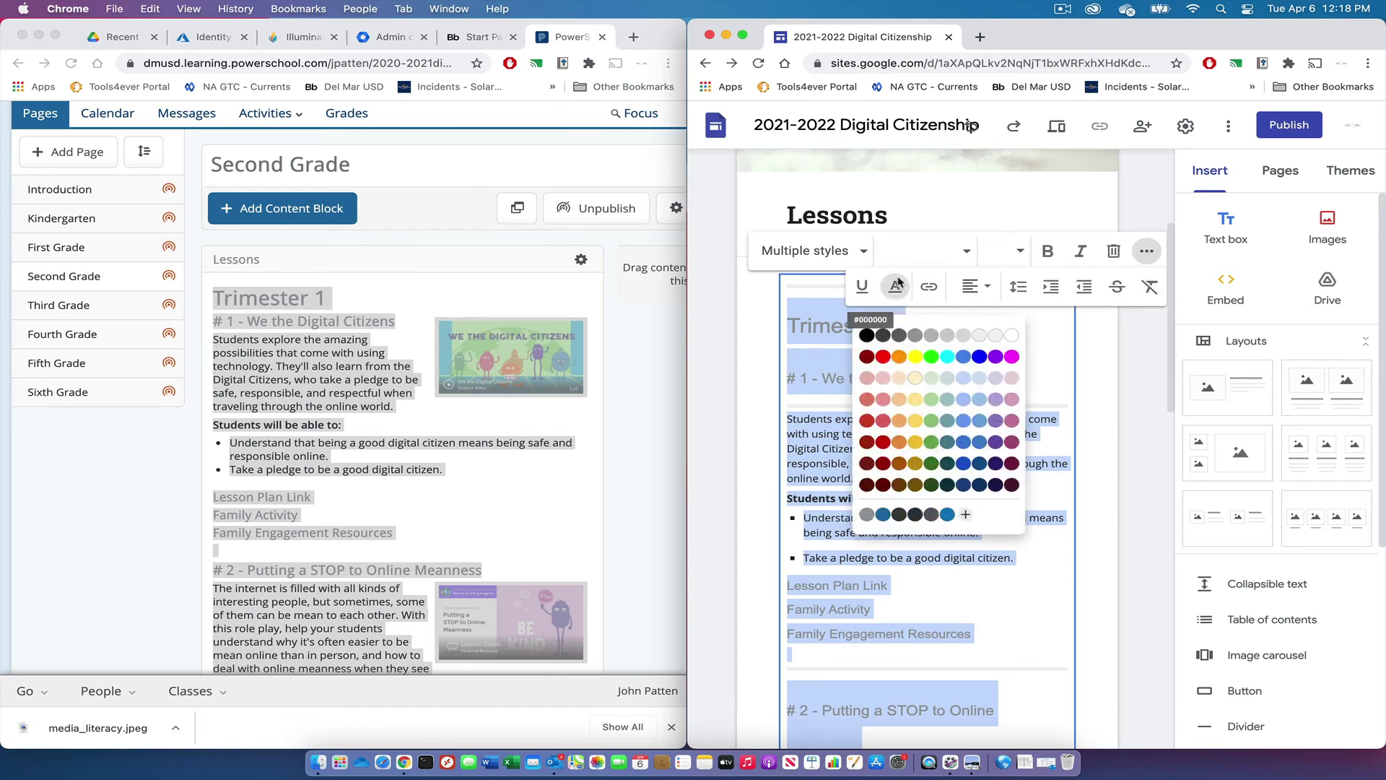
click(1021, 332)
scroll(735, 357, down, 10)
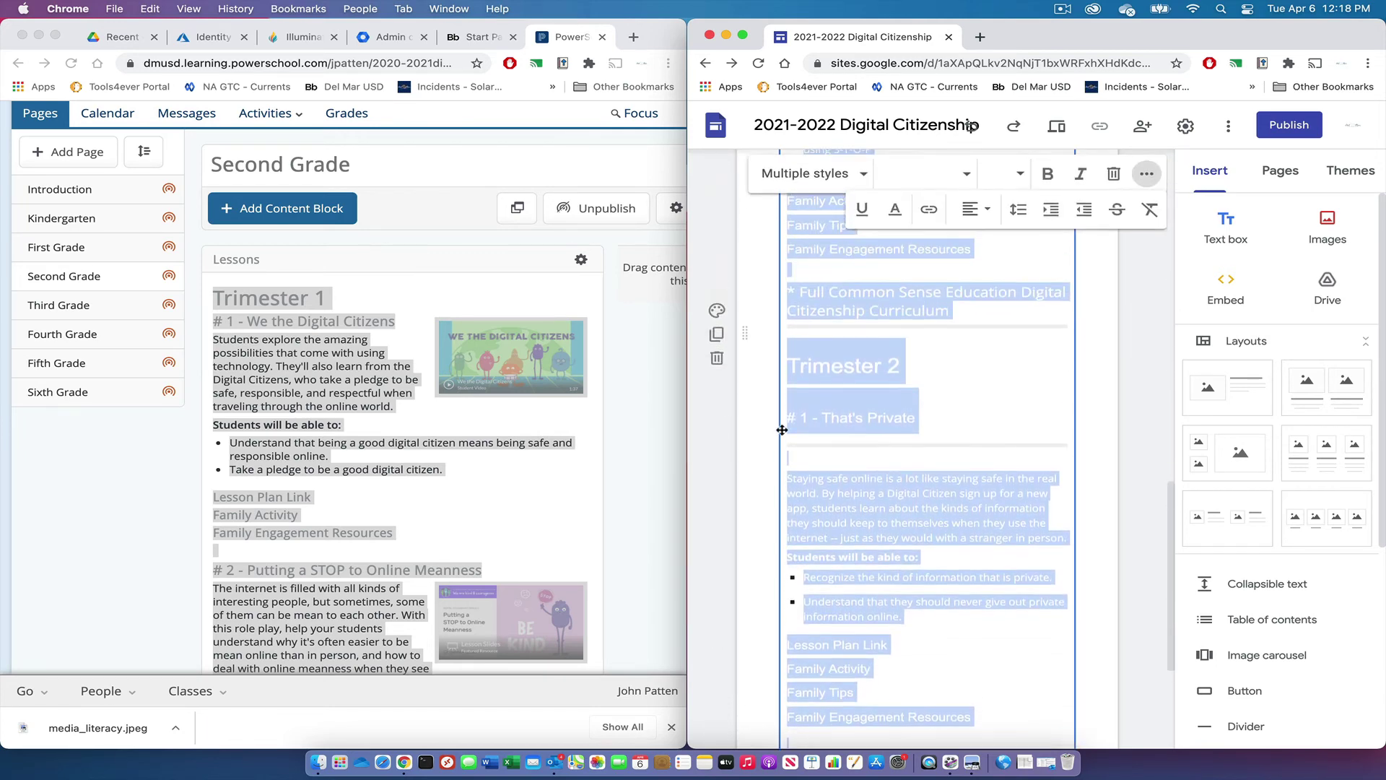
click(752, 380)
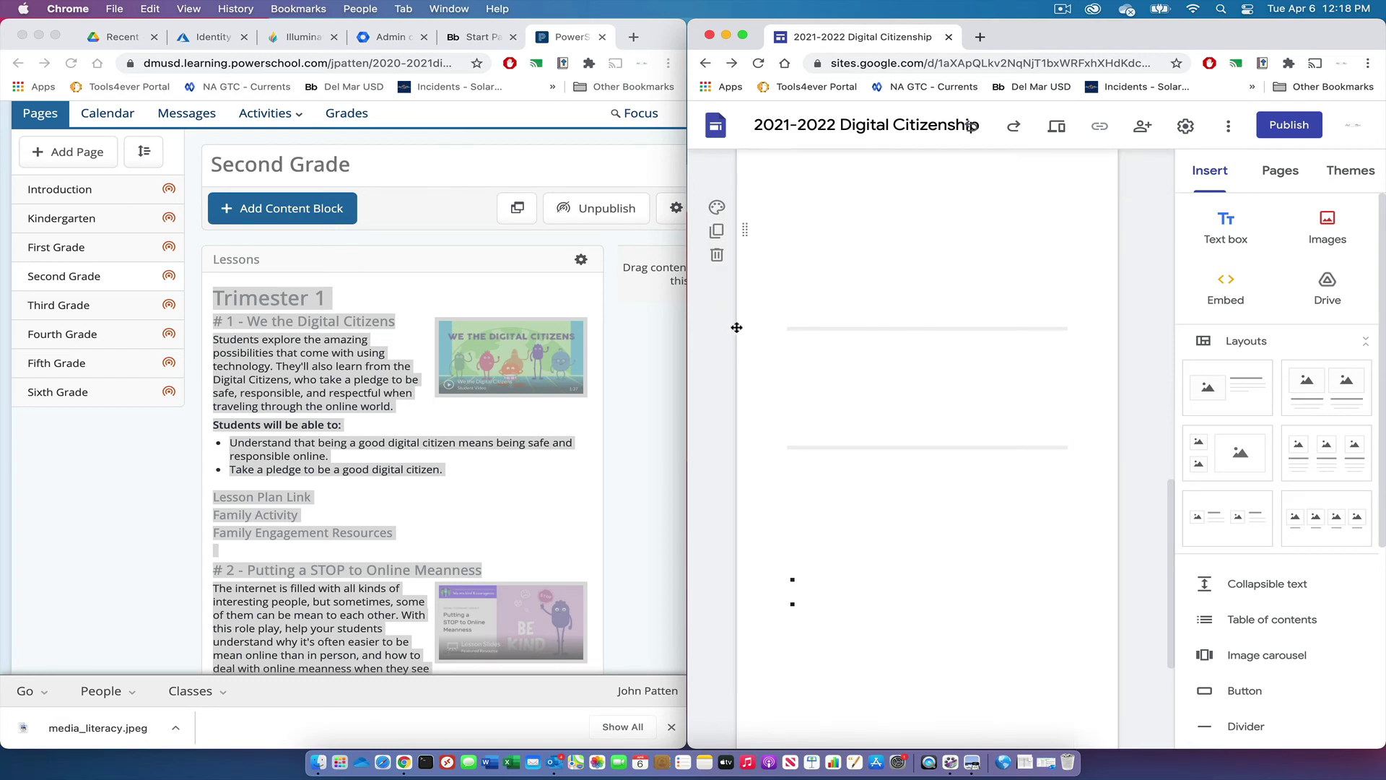
Set the lessons section background to the uploaded blue_bg.jpg image
click(717, 210)
mouse_move(808, 326)
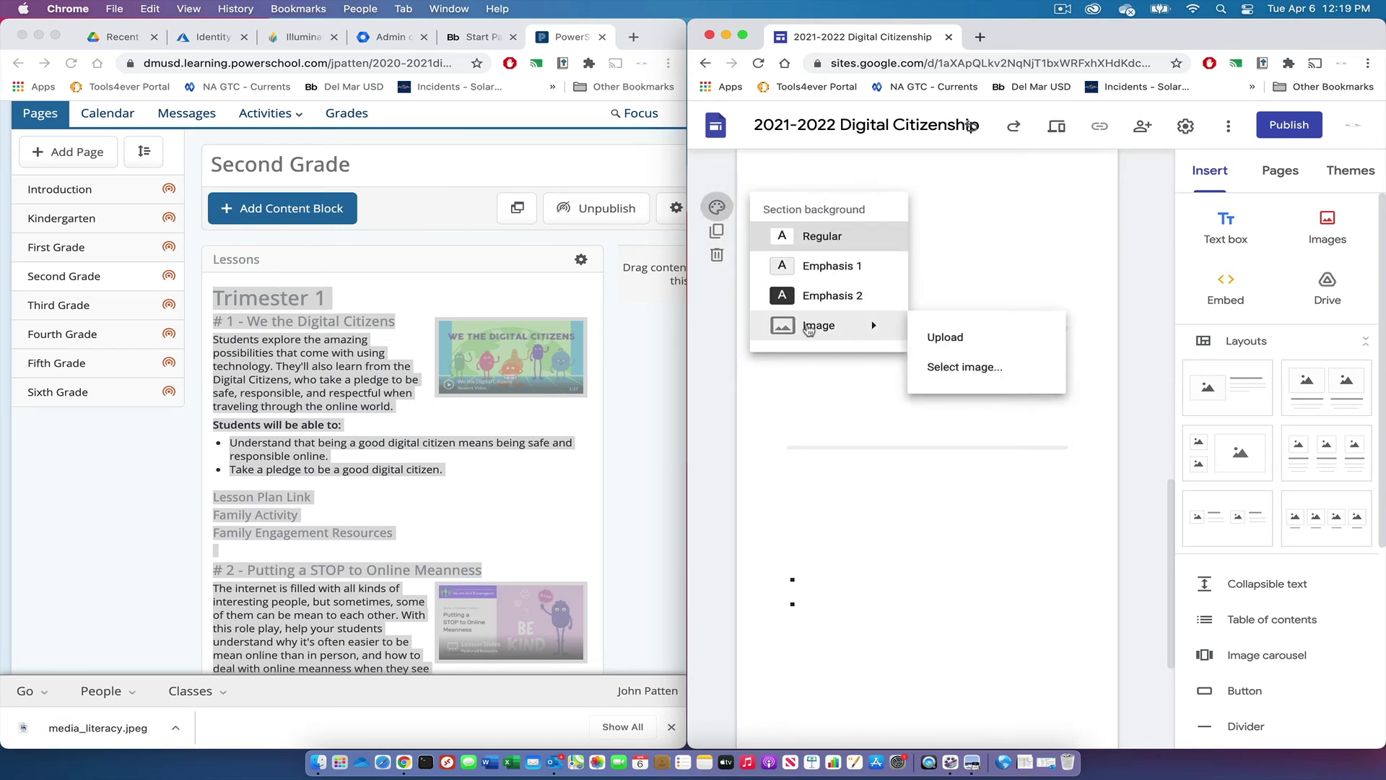
click(932, 339)
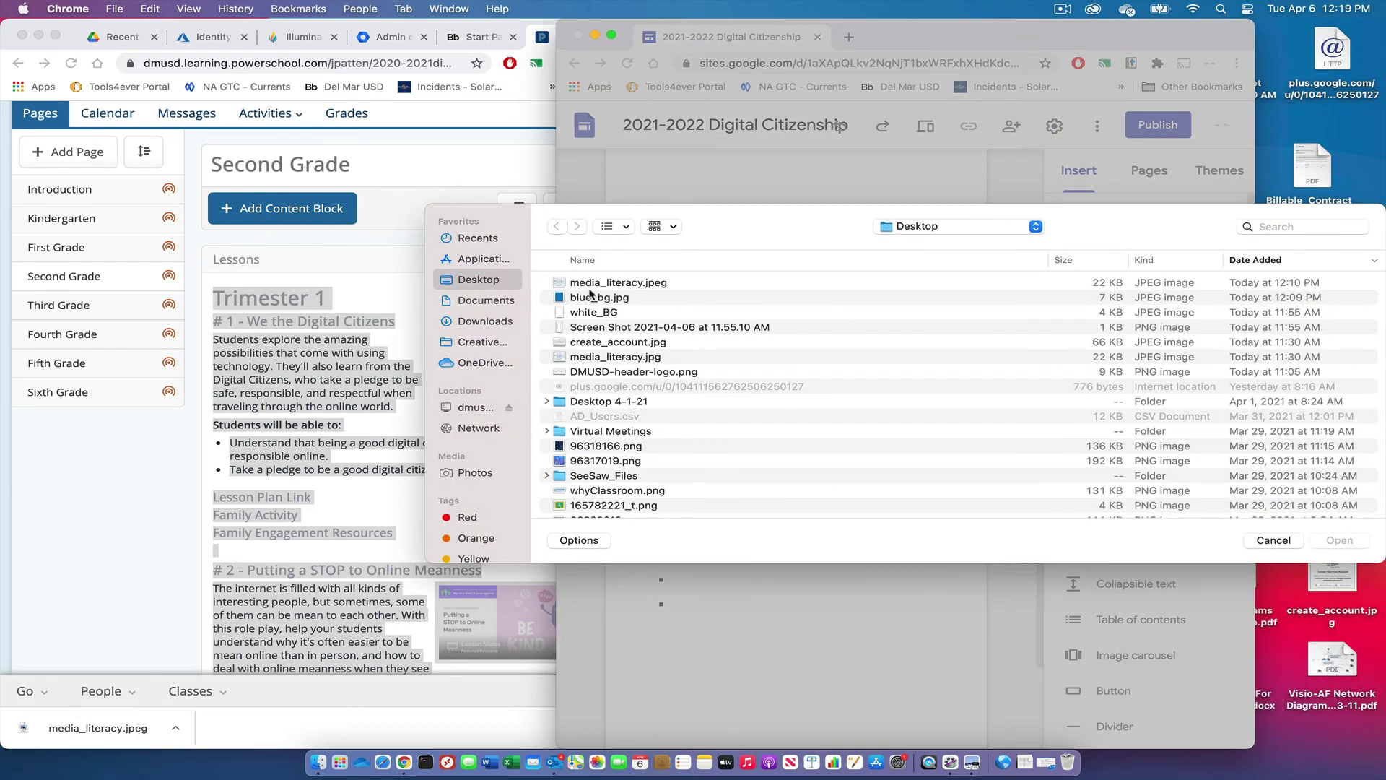
click(591, 297)
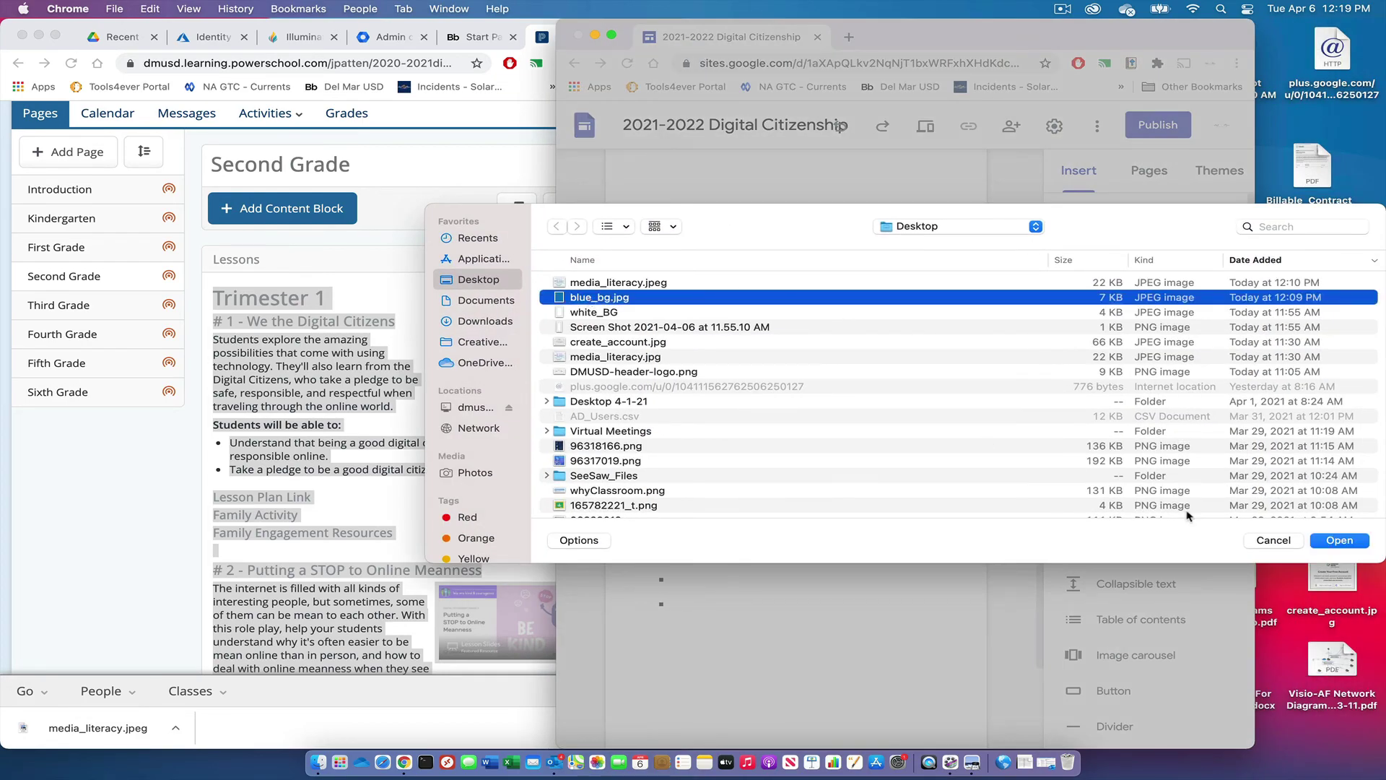
click(1337, 541)
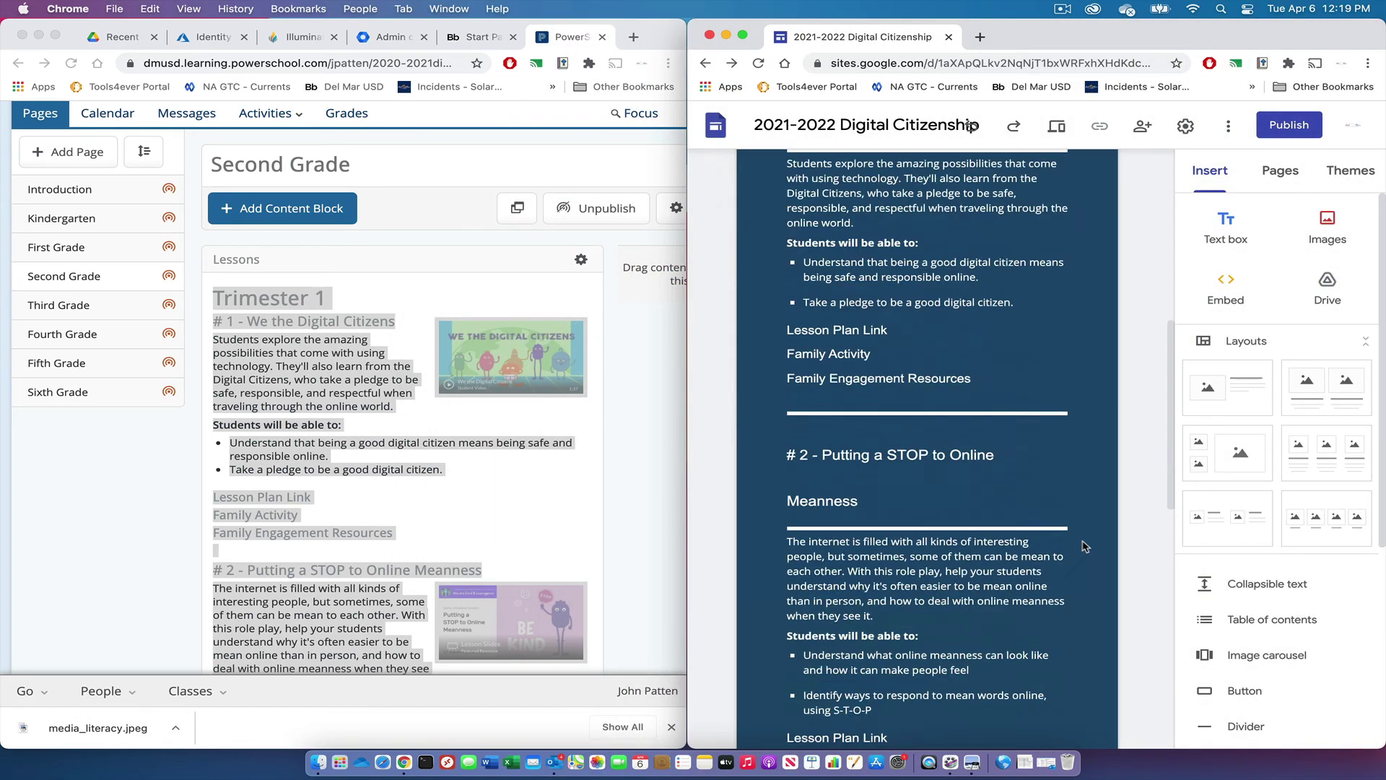
Scroll through the edited Second Grade page and open it in Preview mode
scroll(1079, 455, down, 3)
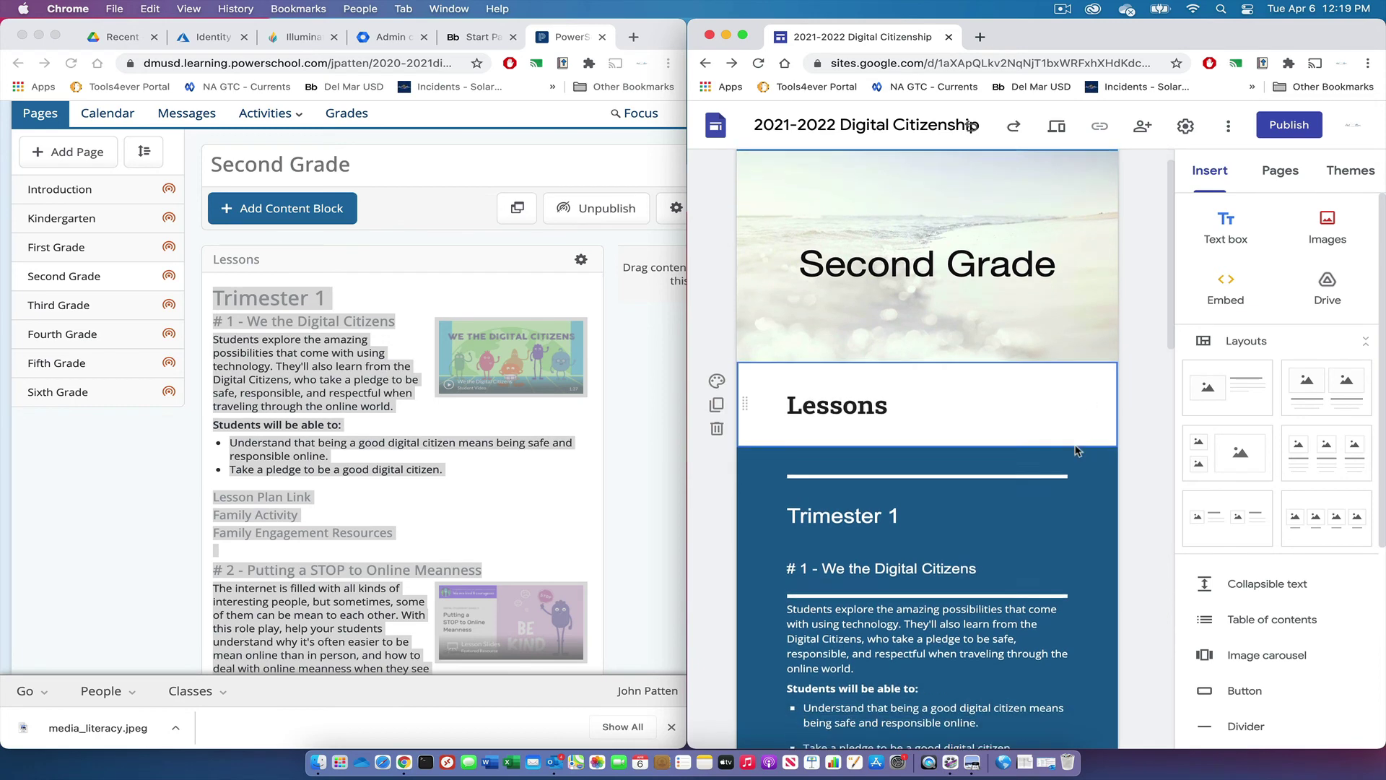
scroll(1075, 451, down, 12)
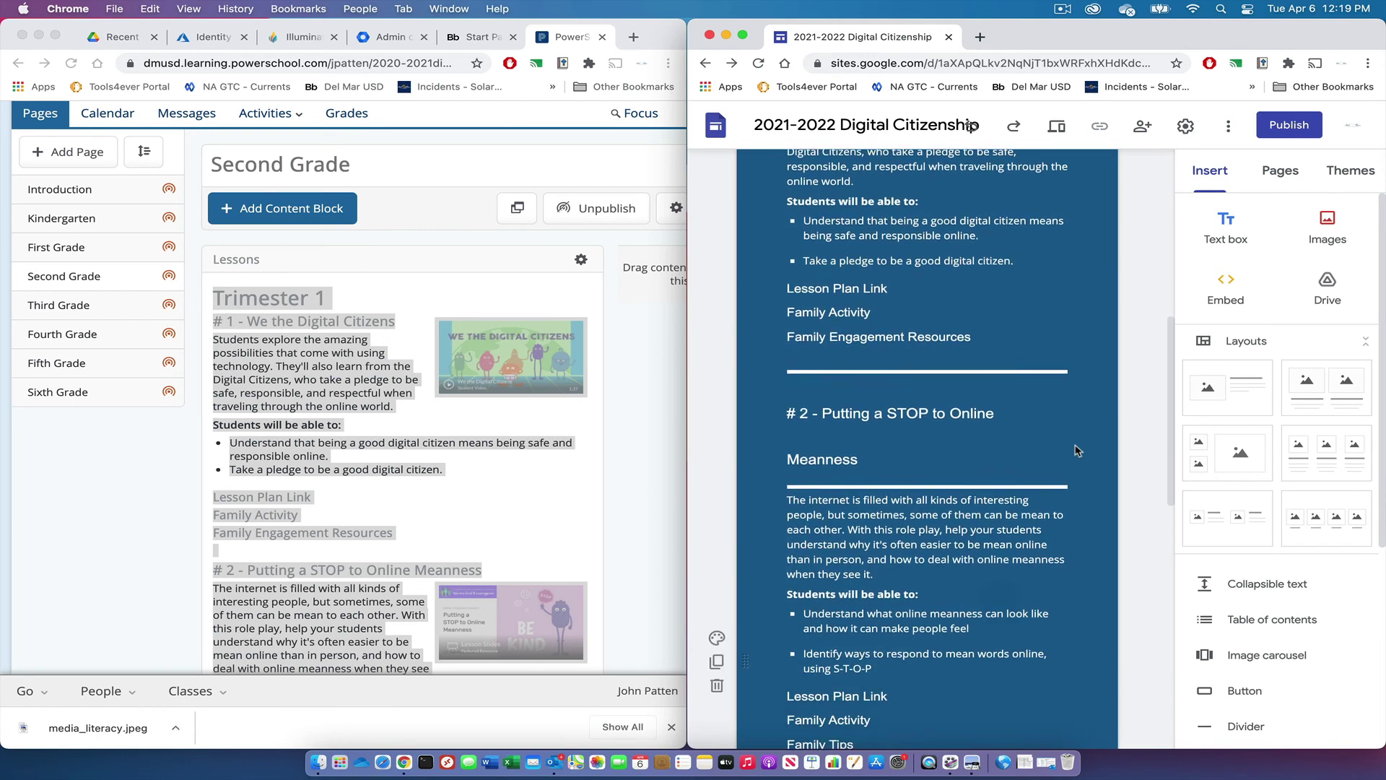
scroll(1075, 450, down, 5)
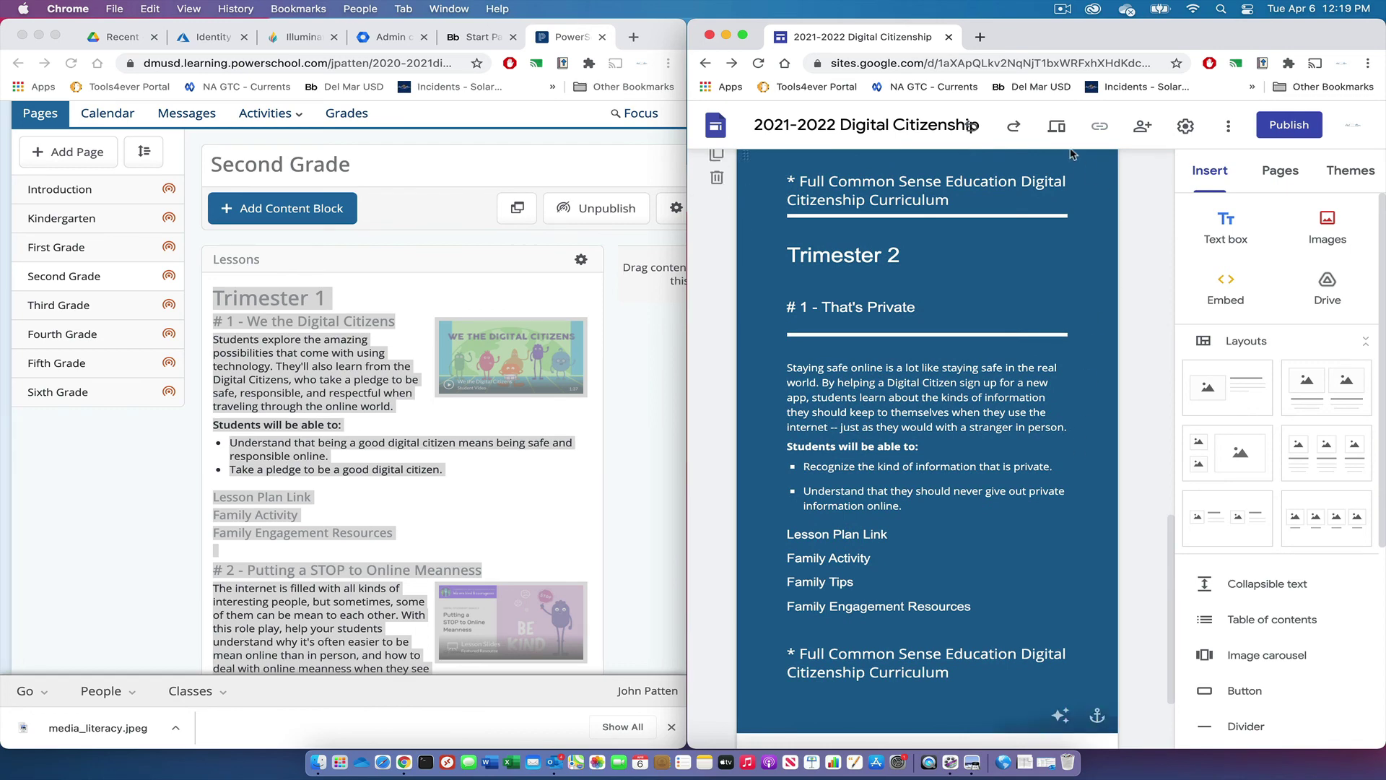
click(1057, 127)
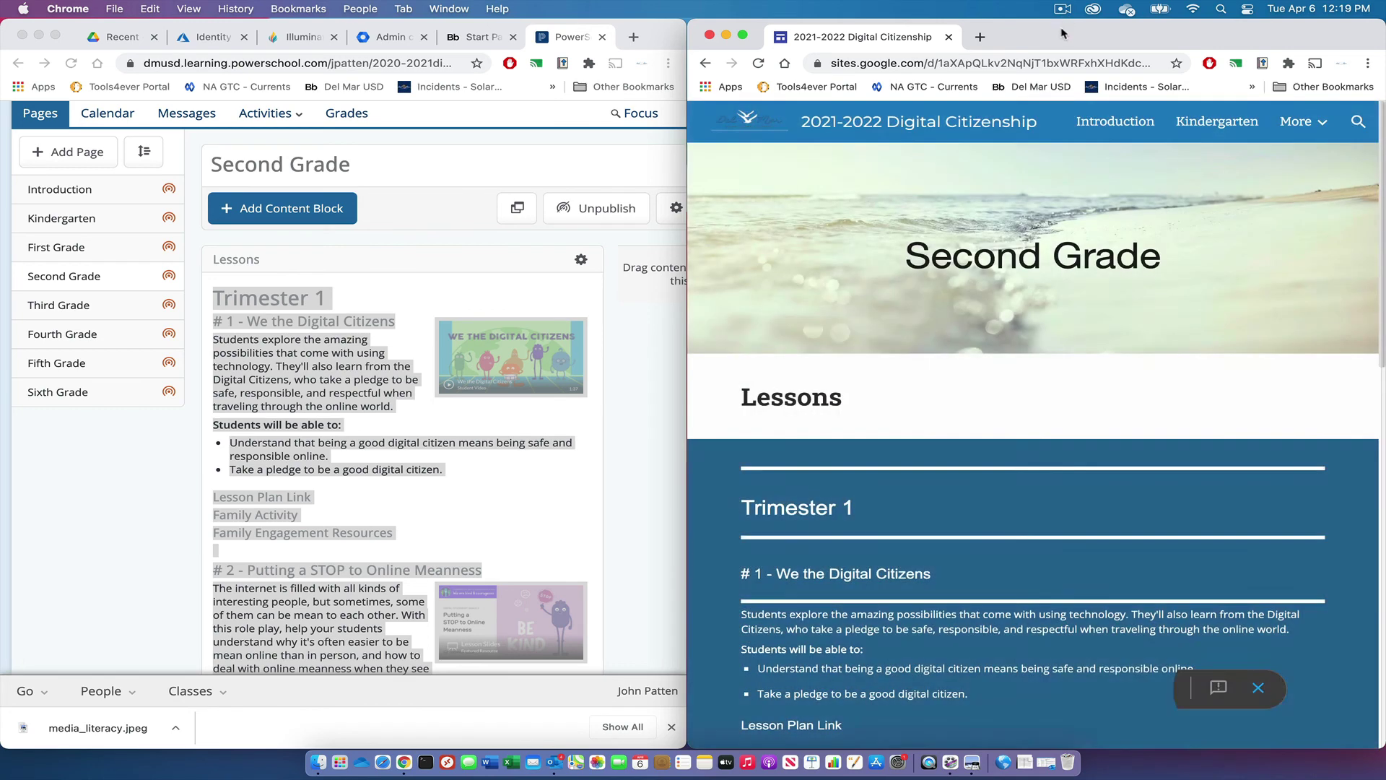
drag(1008, 22, 770, 6)
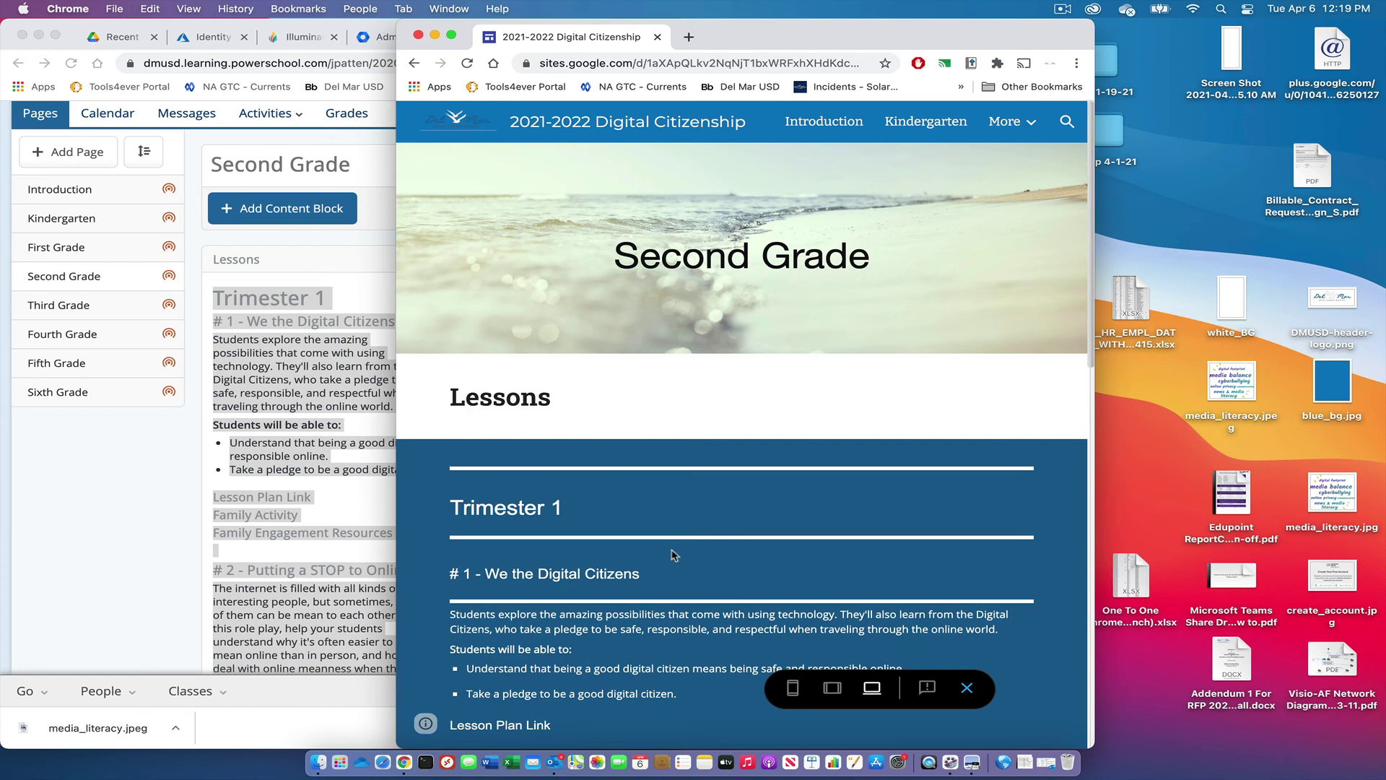
scroll(672, 554, down, 6)
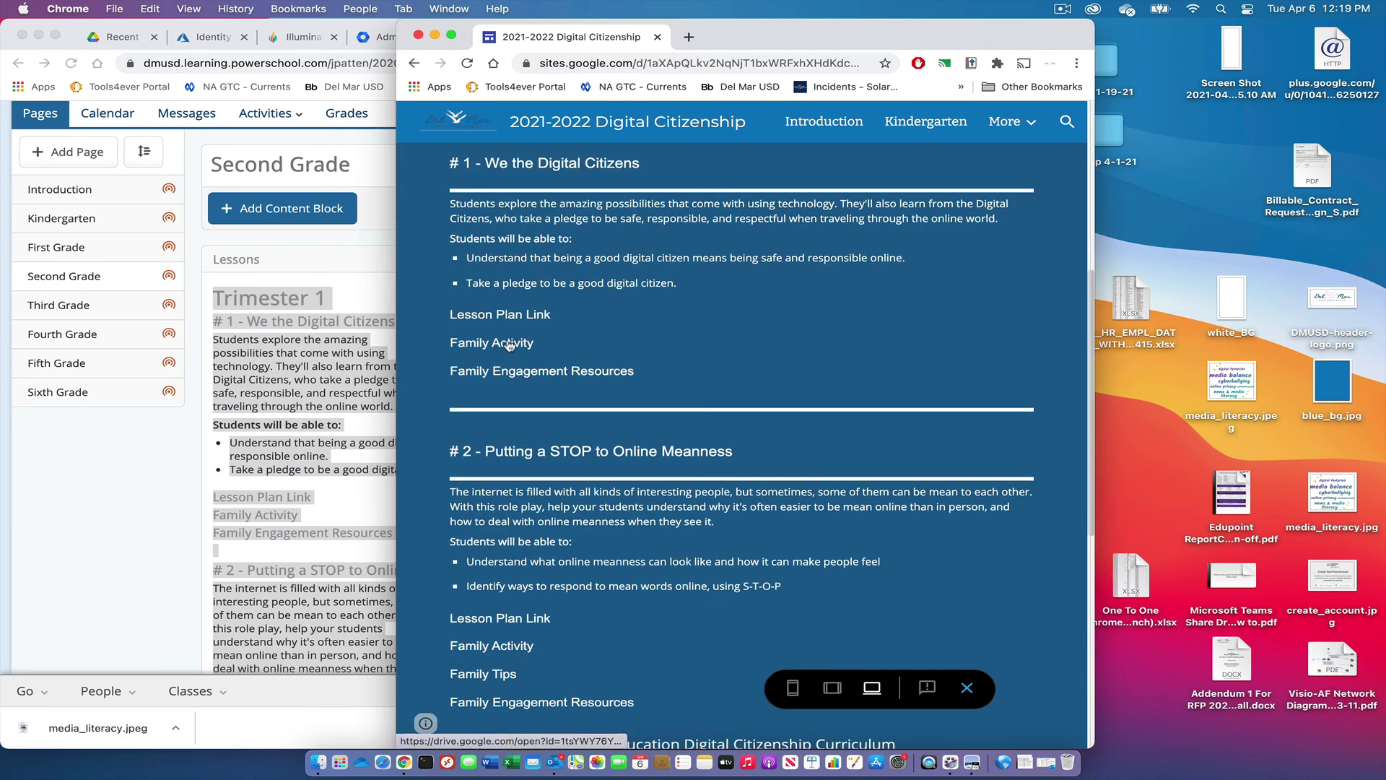
click(510, 344)
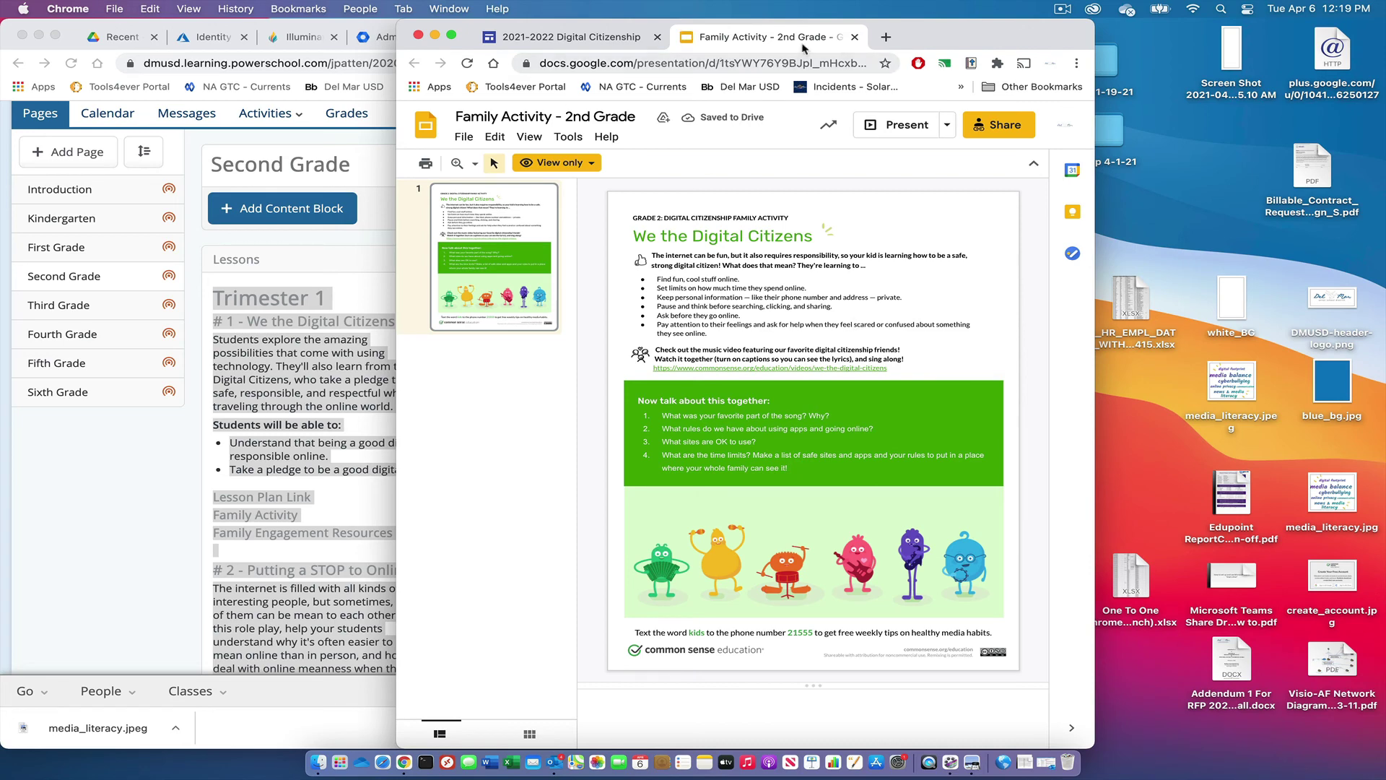
click(854, 37)
scroll(637, 479, up, 2)
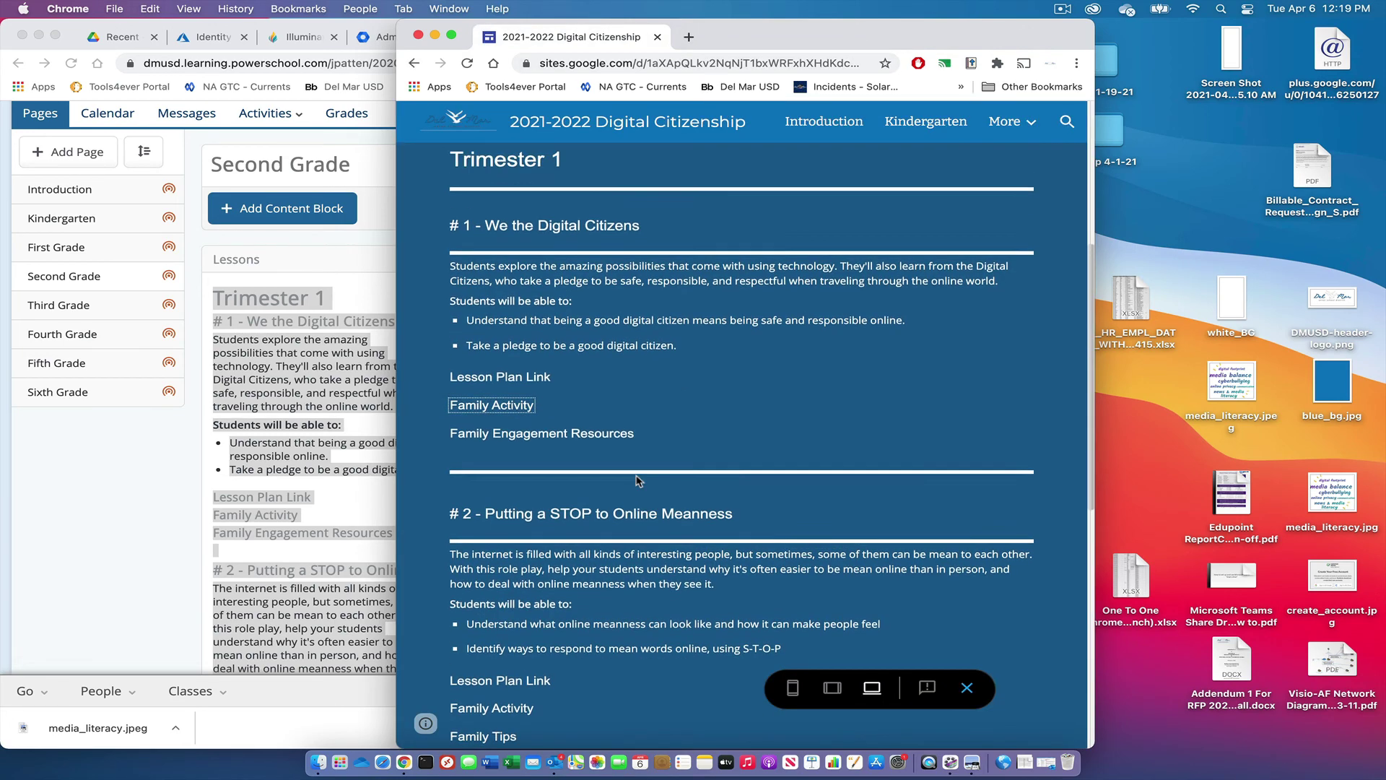
click(524, 385)
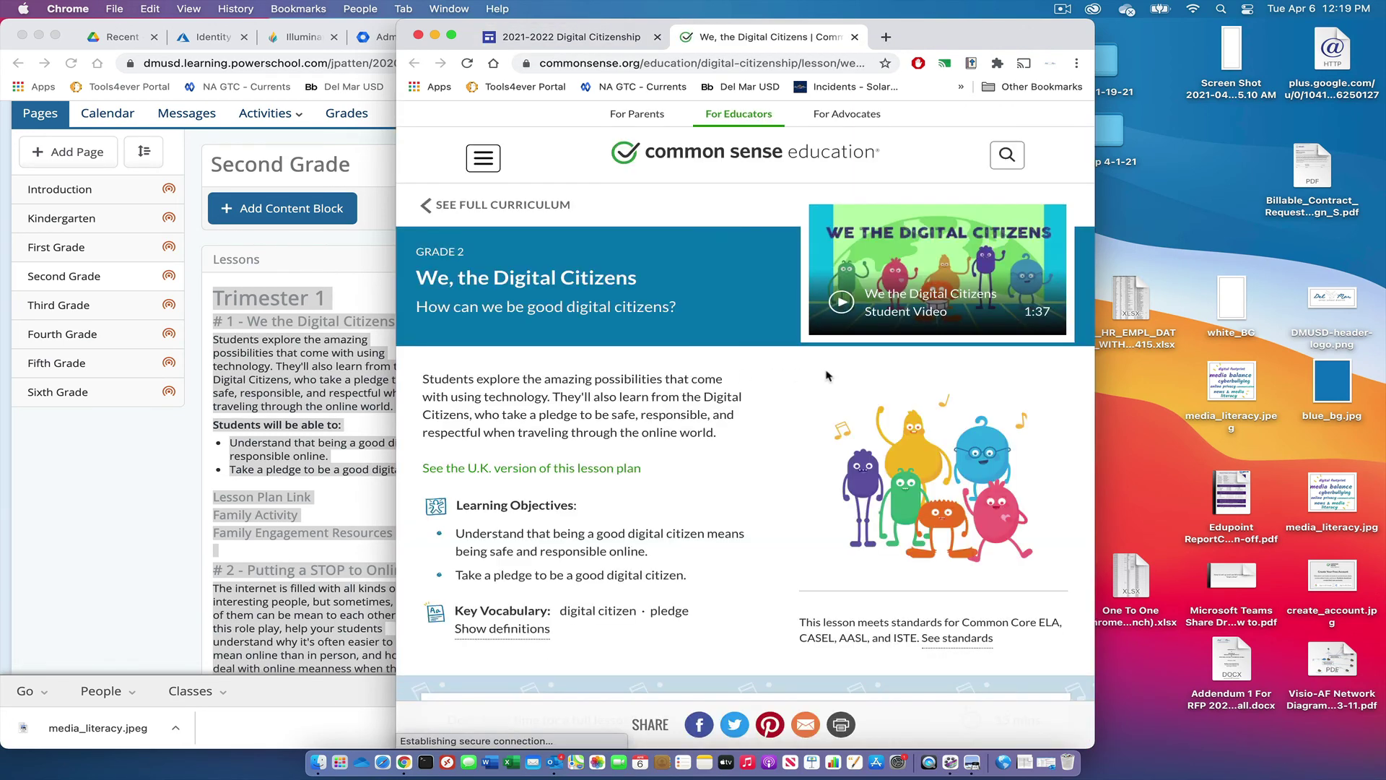
click(949, 289)
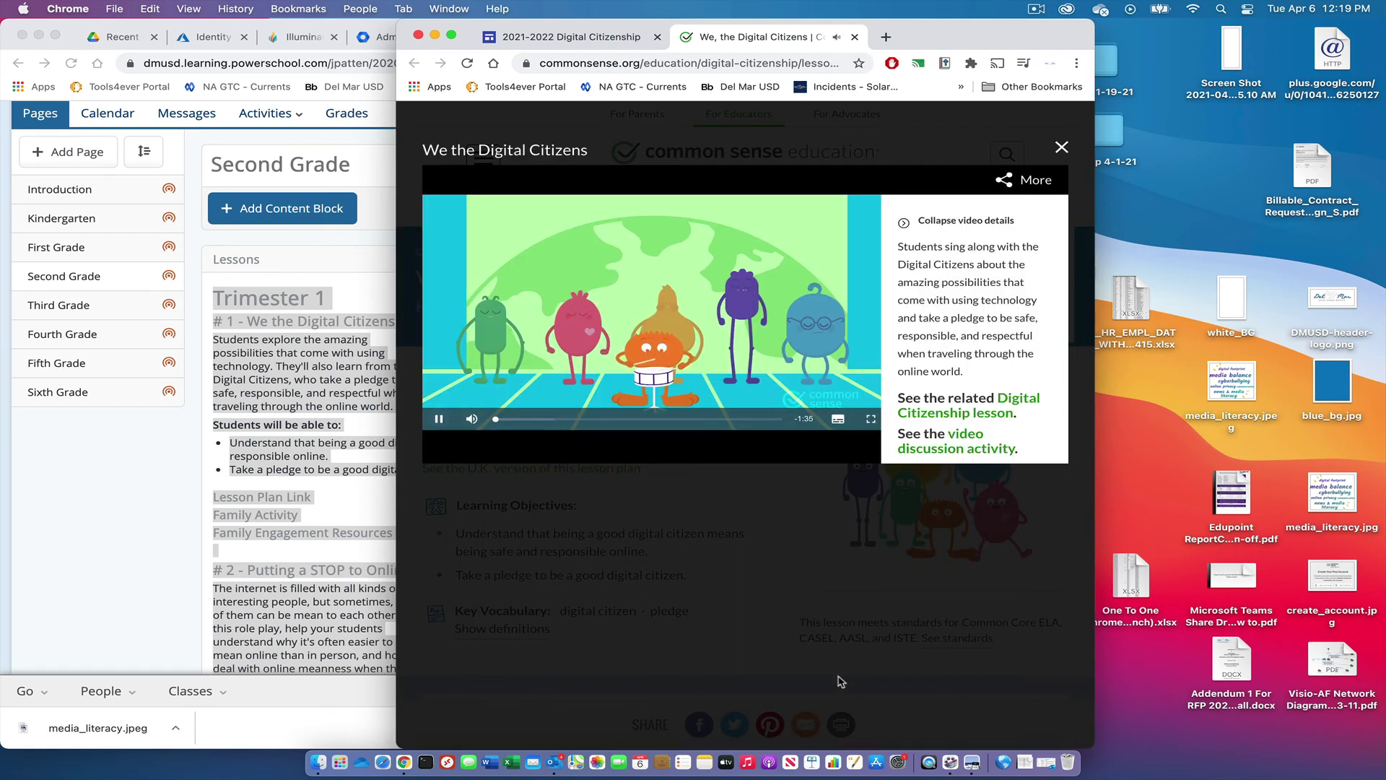
click(1061, 147)
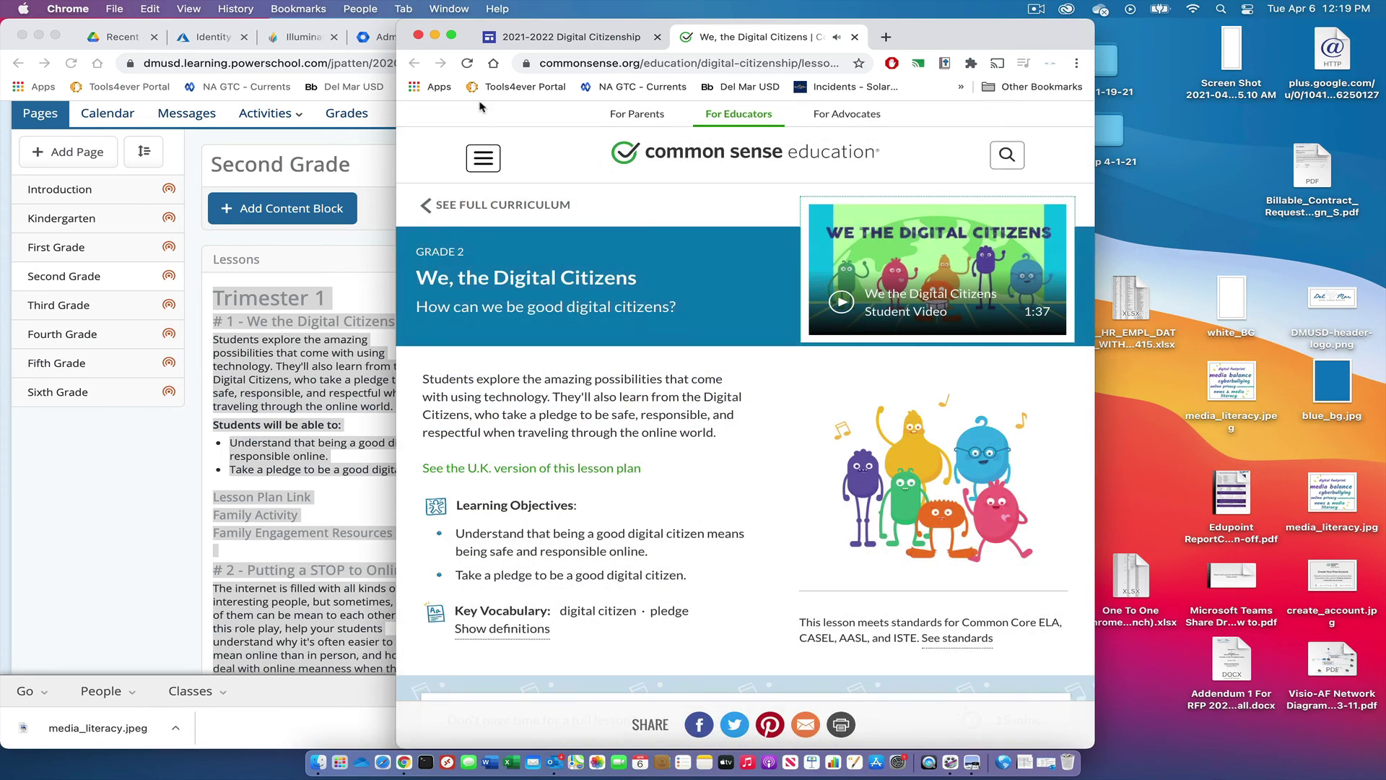
click(854, 37)
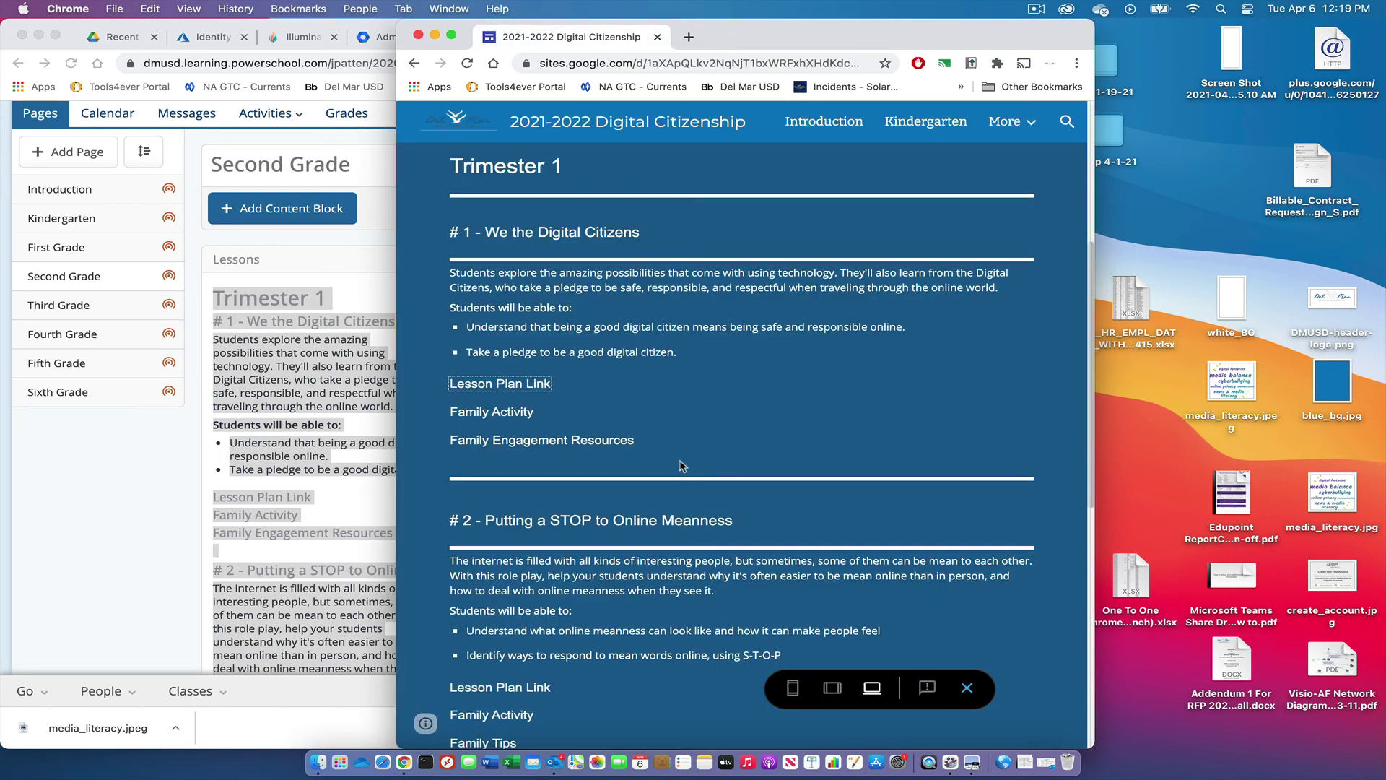
scroll(682, 466, down, 5)
scroll(682, 465, down, 5)
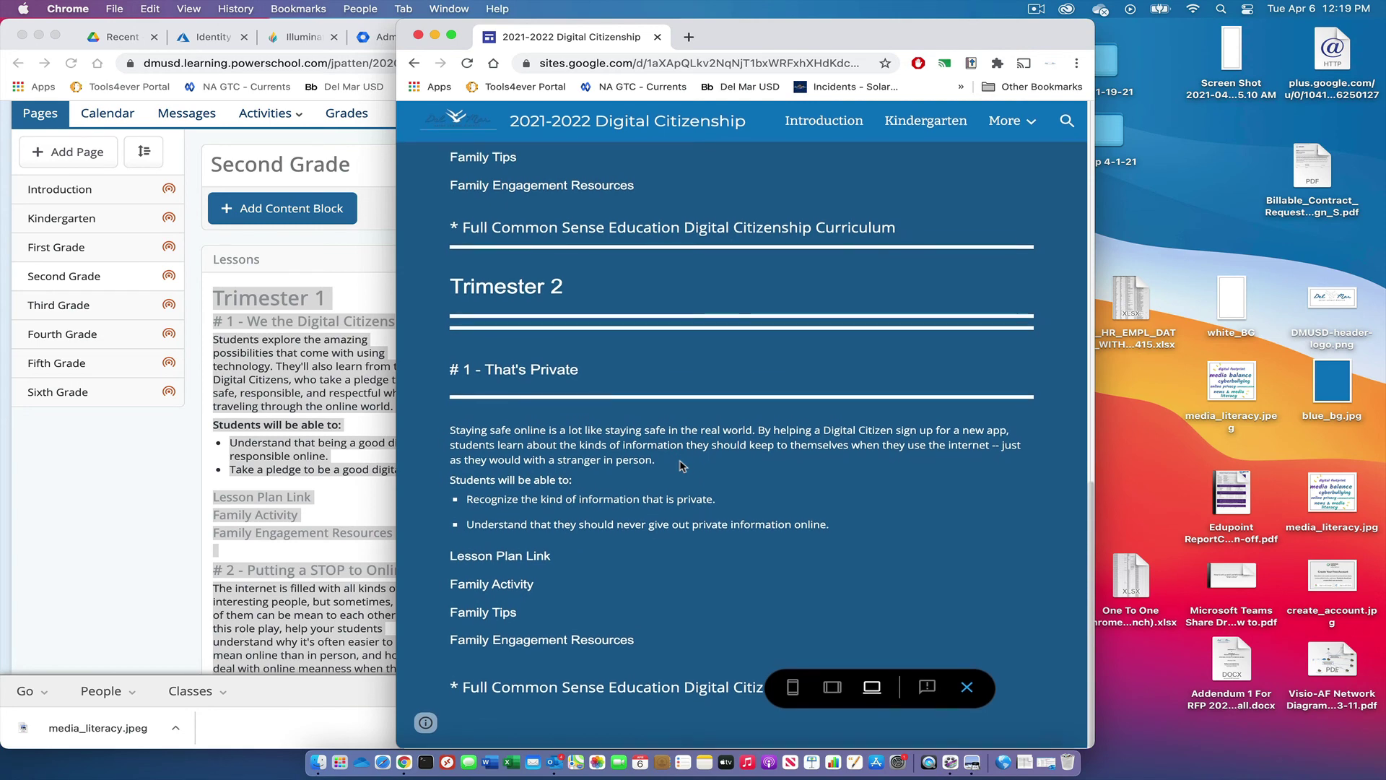
scroll(682, 466, up, 4)
scroll(682, 466, up, 8)
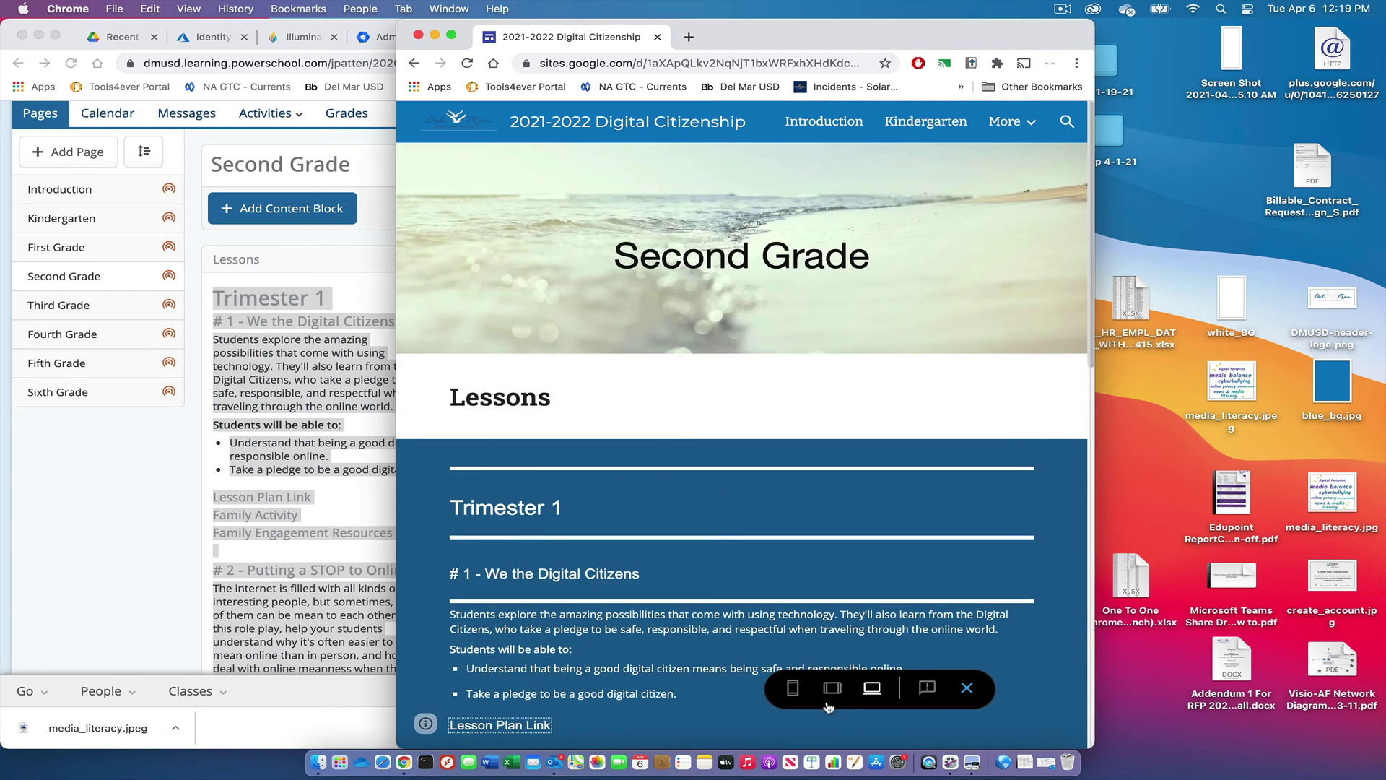
click(834, 688)
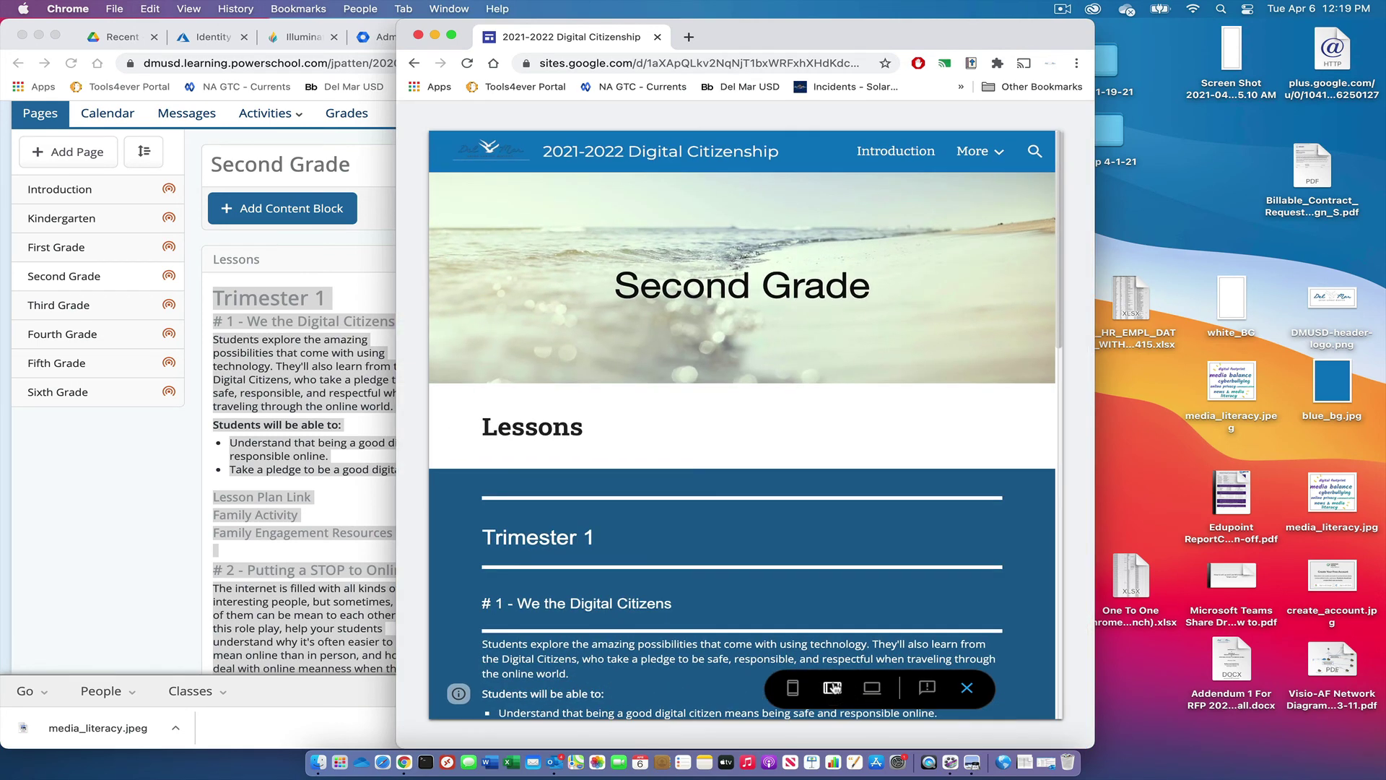
scroll(834, 598, down, 15)
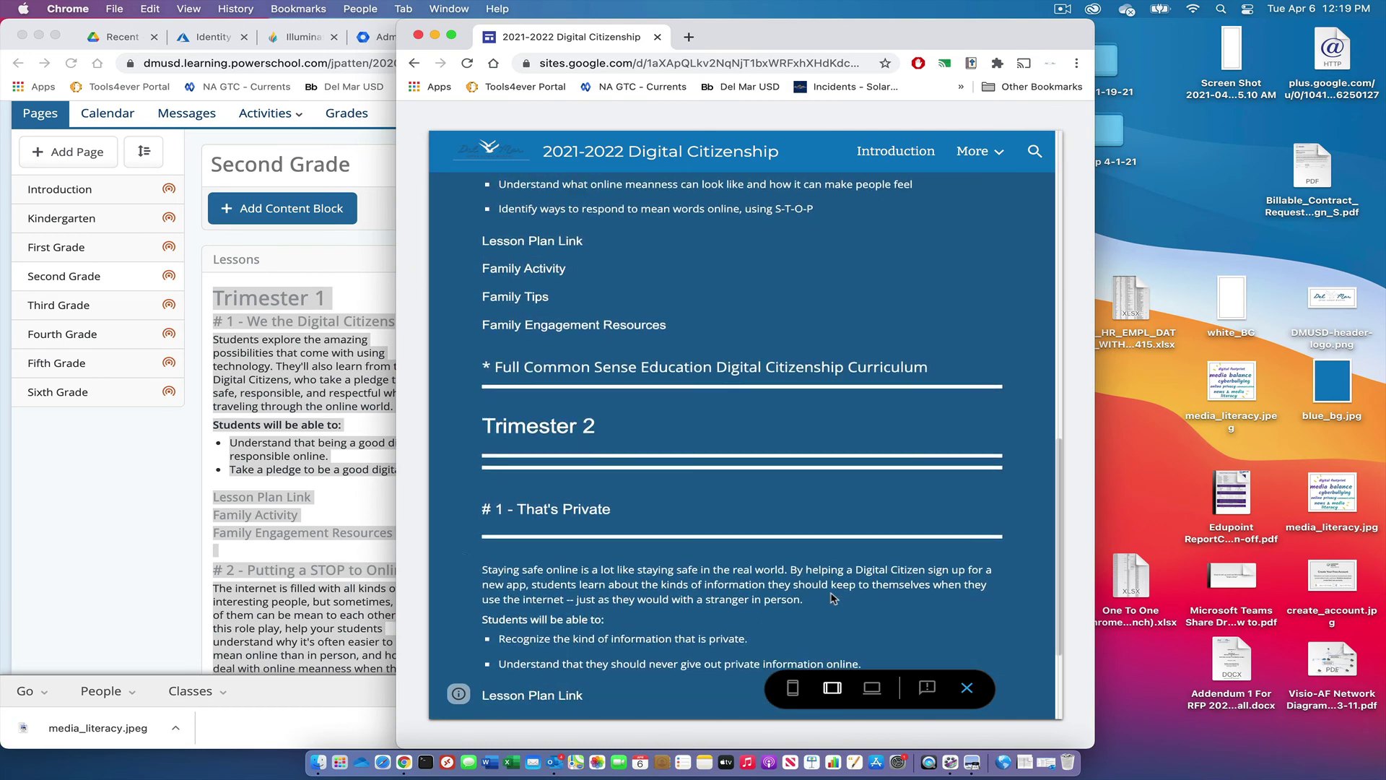
scroll(834, 599, up, 9)
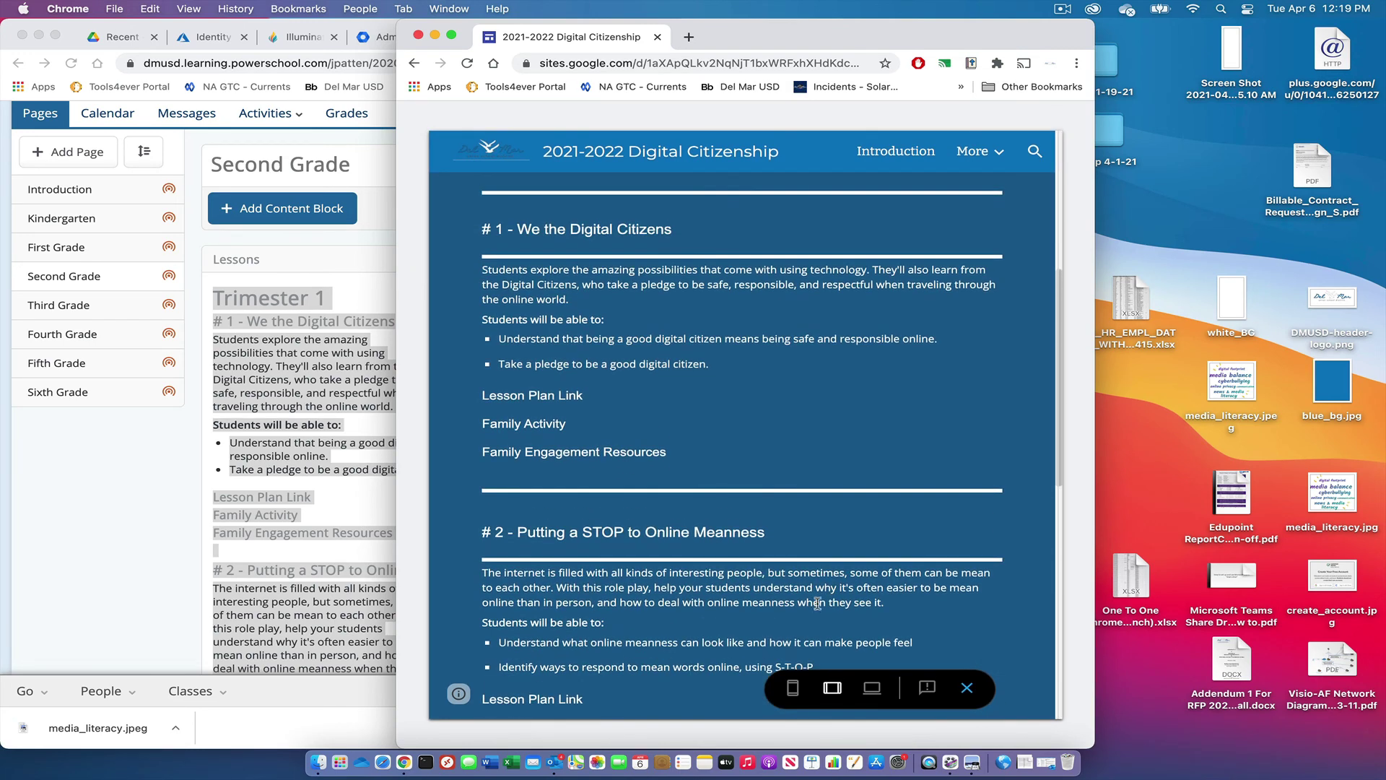
click(793, 688)
scroll(794, 492, up, 5)
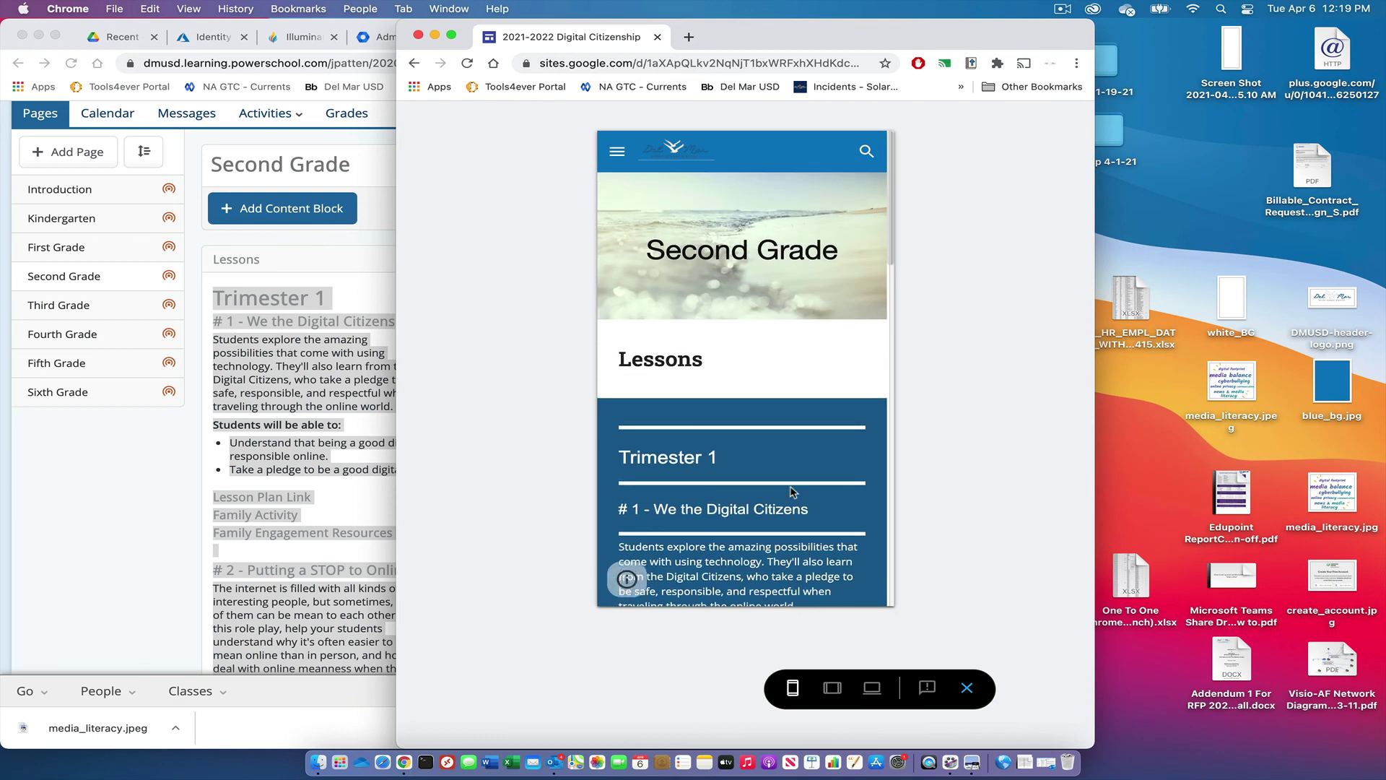
scroll(792, 492, down, 10)
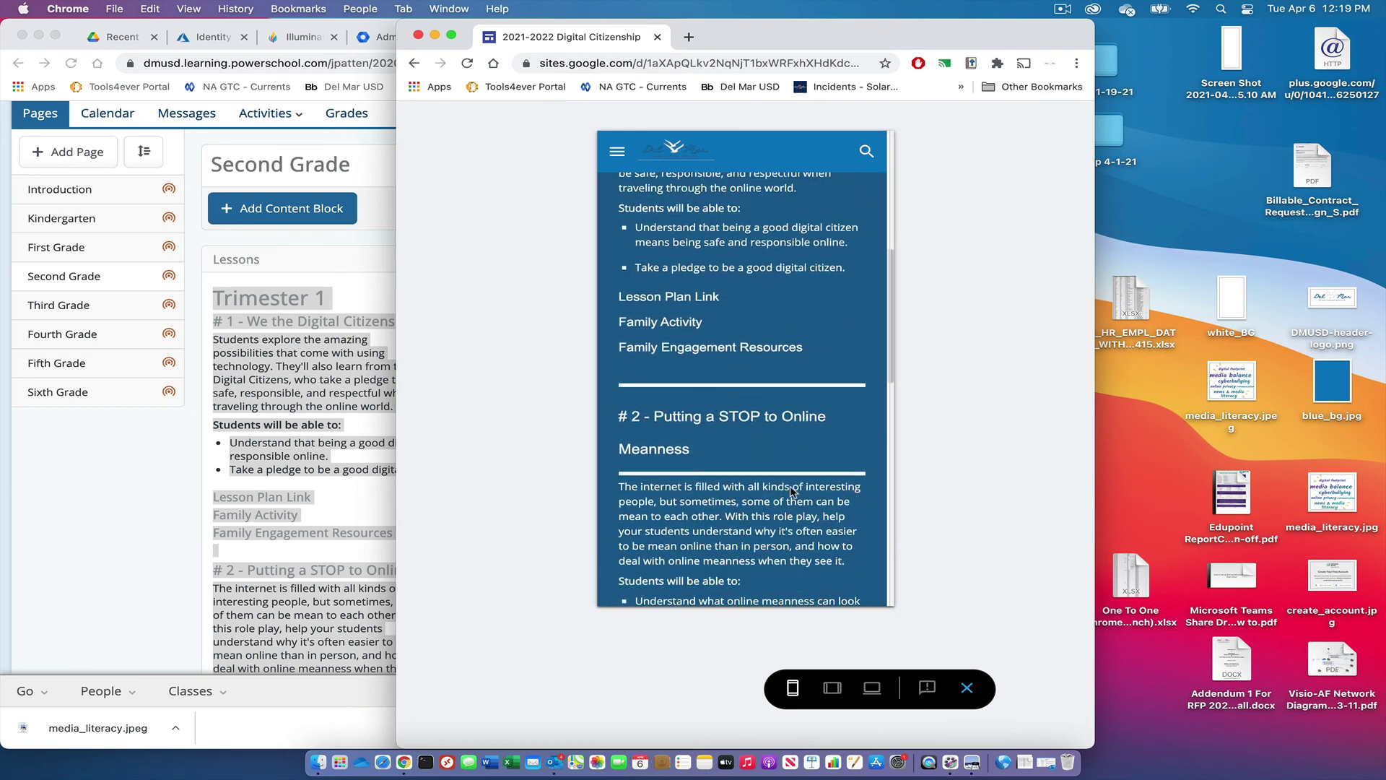
scroll(791, 488, down, 6)
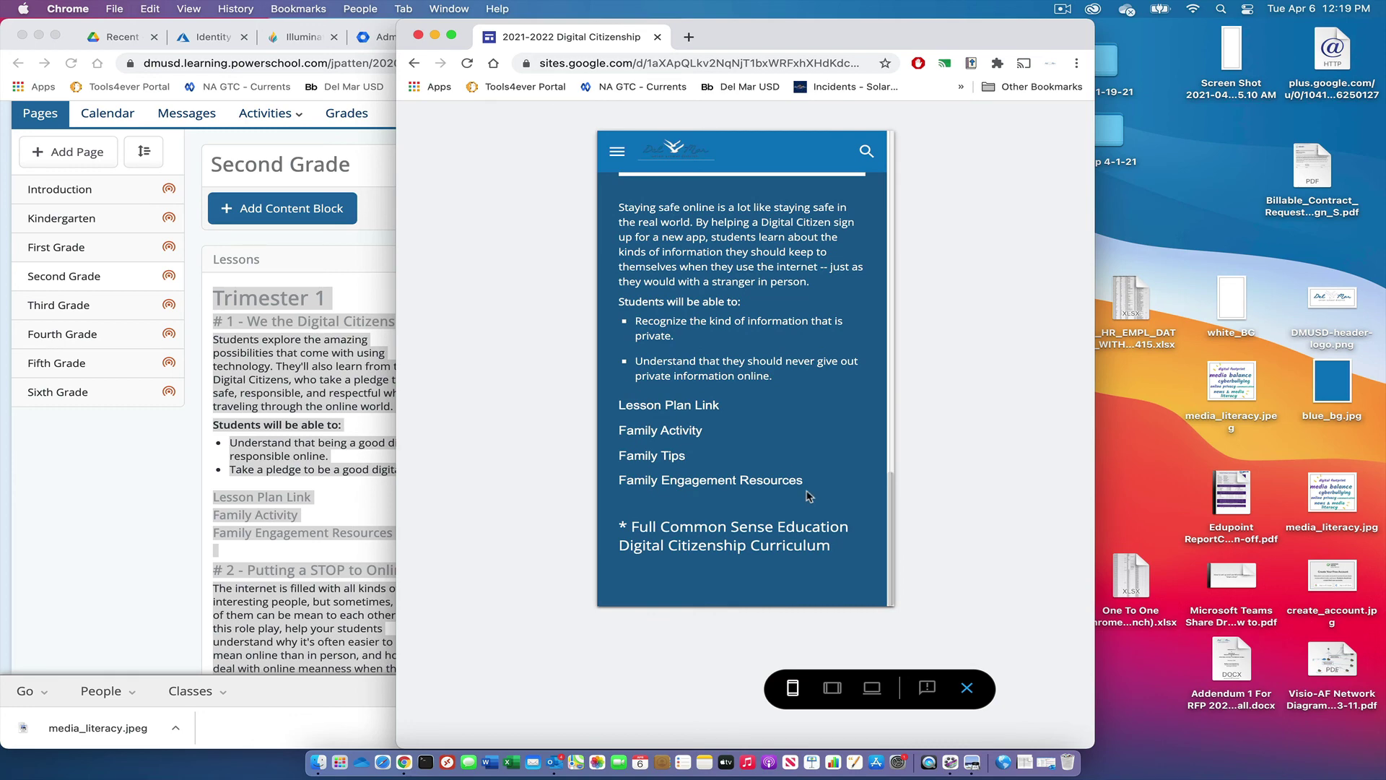
click(870, 693)
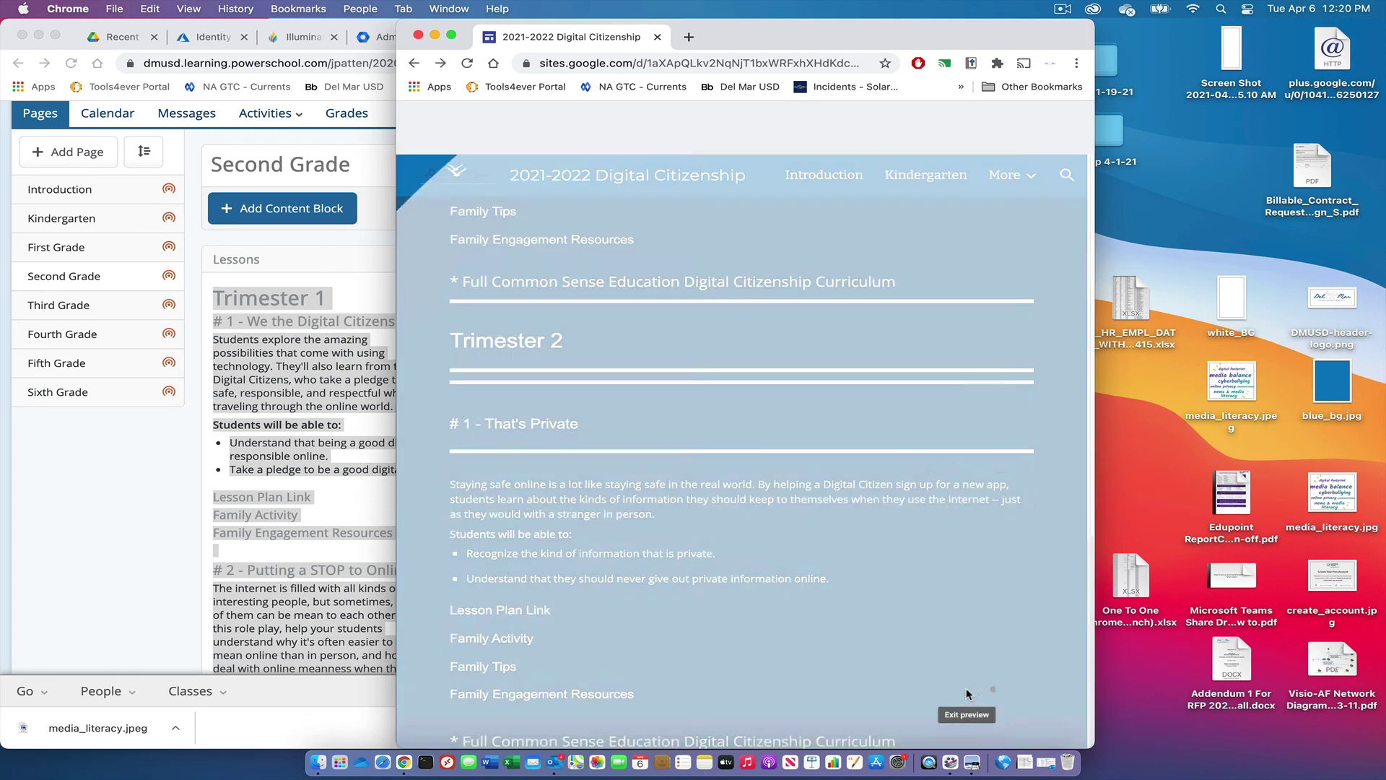
Close the preview, move the browser back right, and scroll to the Second Grade page's Lessons heading
click(967, 689)
drag(967, 40, 1260, 23)
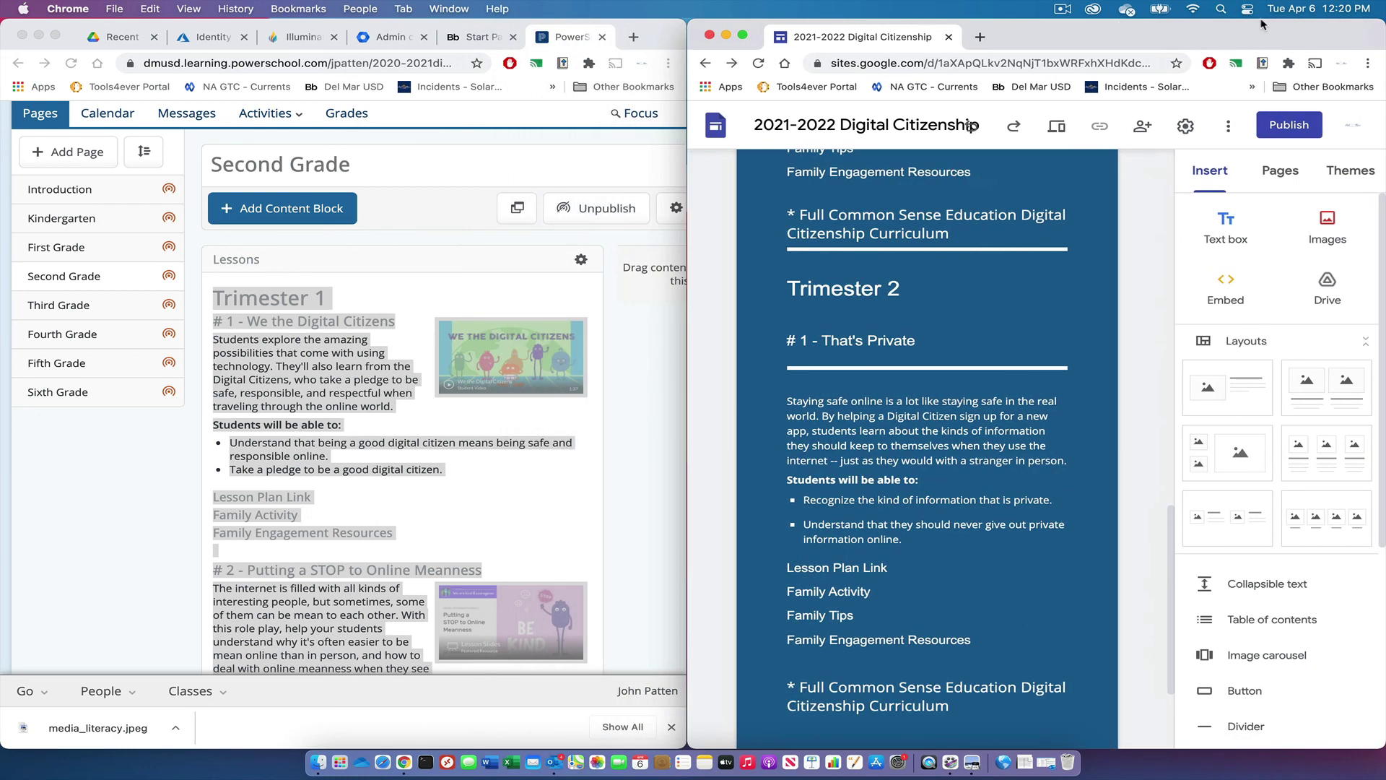
click(1062, 9)
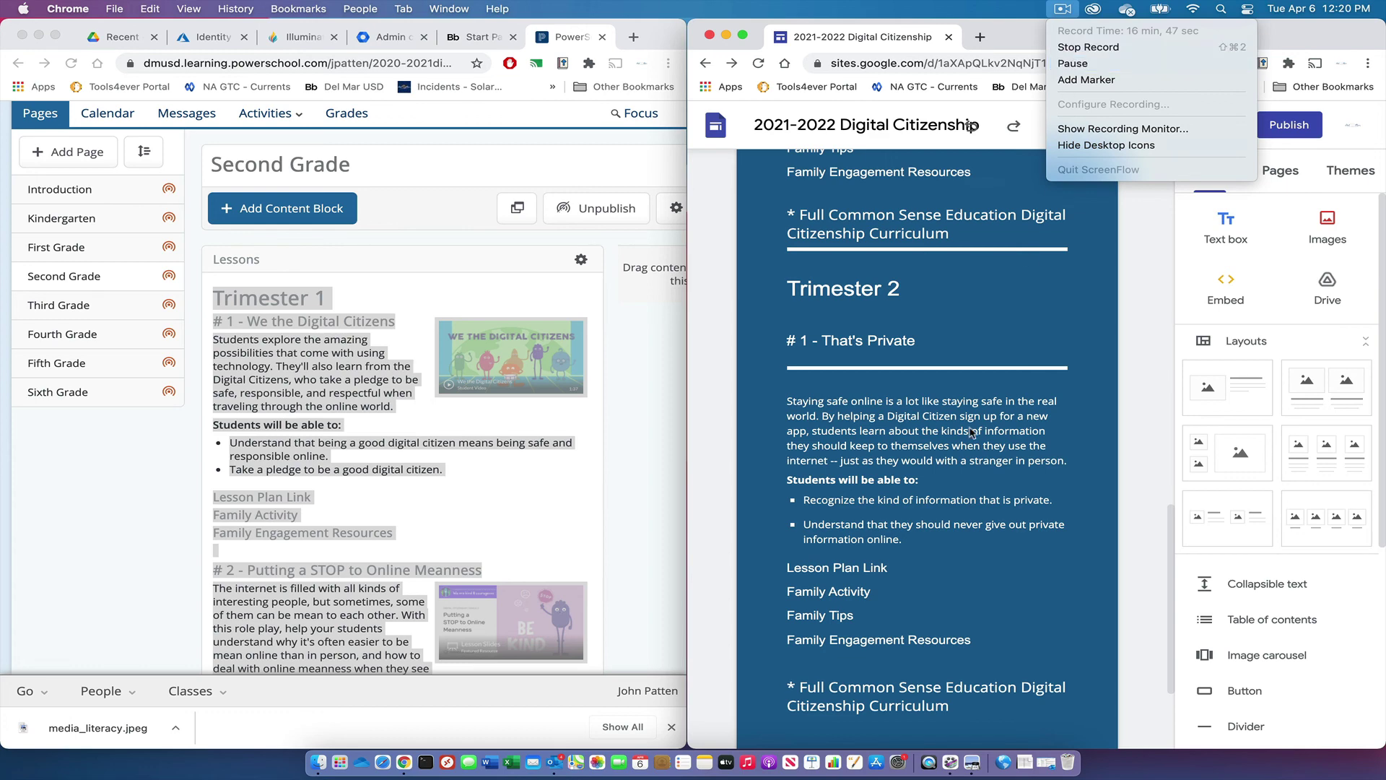
scroll(1036, 397, up, 6)
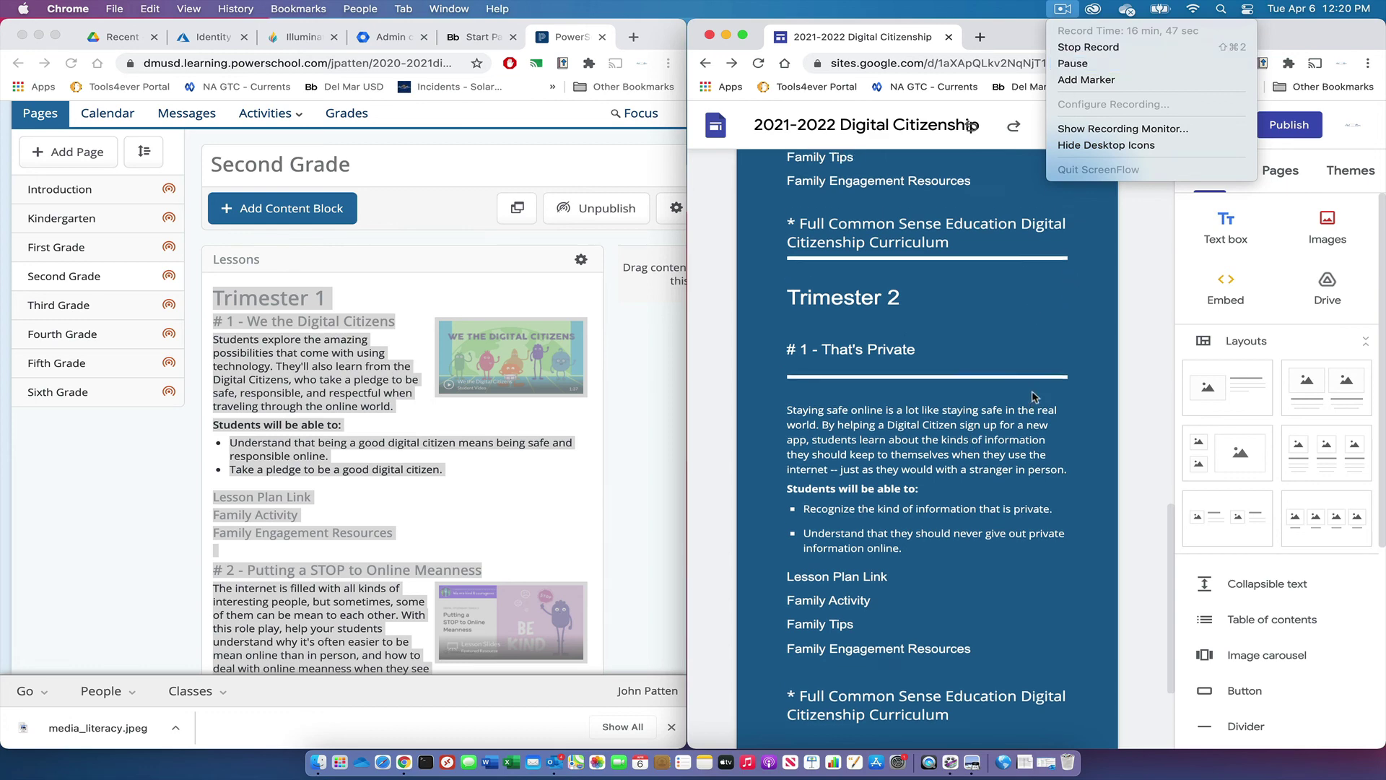
click(1011, 6)
scroll(838, 375, up, 10)
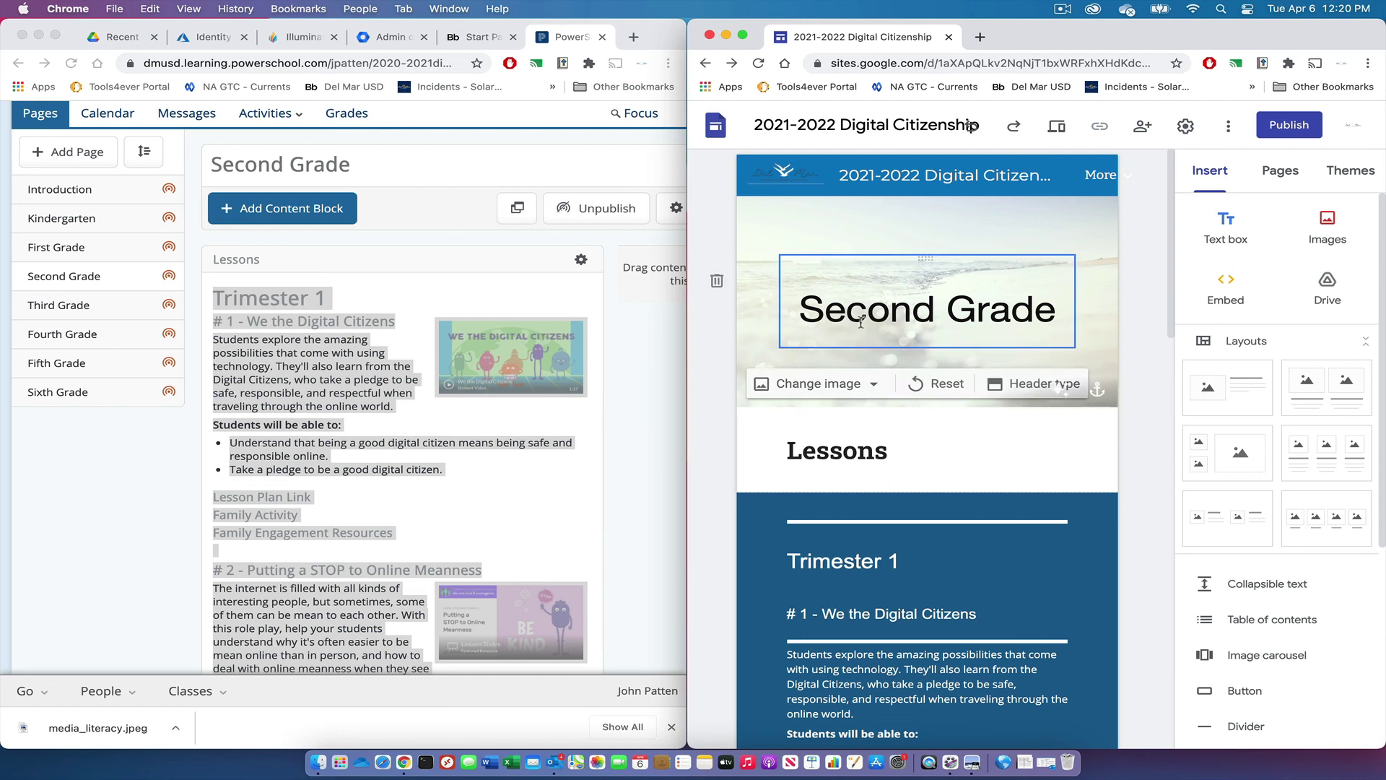
mouse_move(1127, 175)
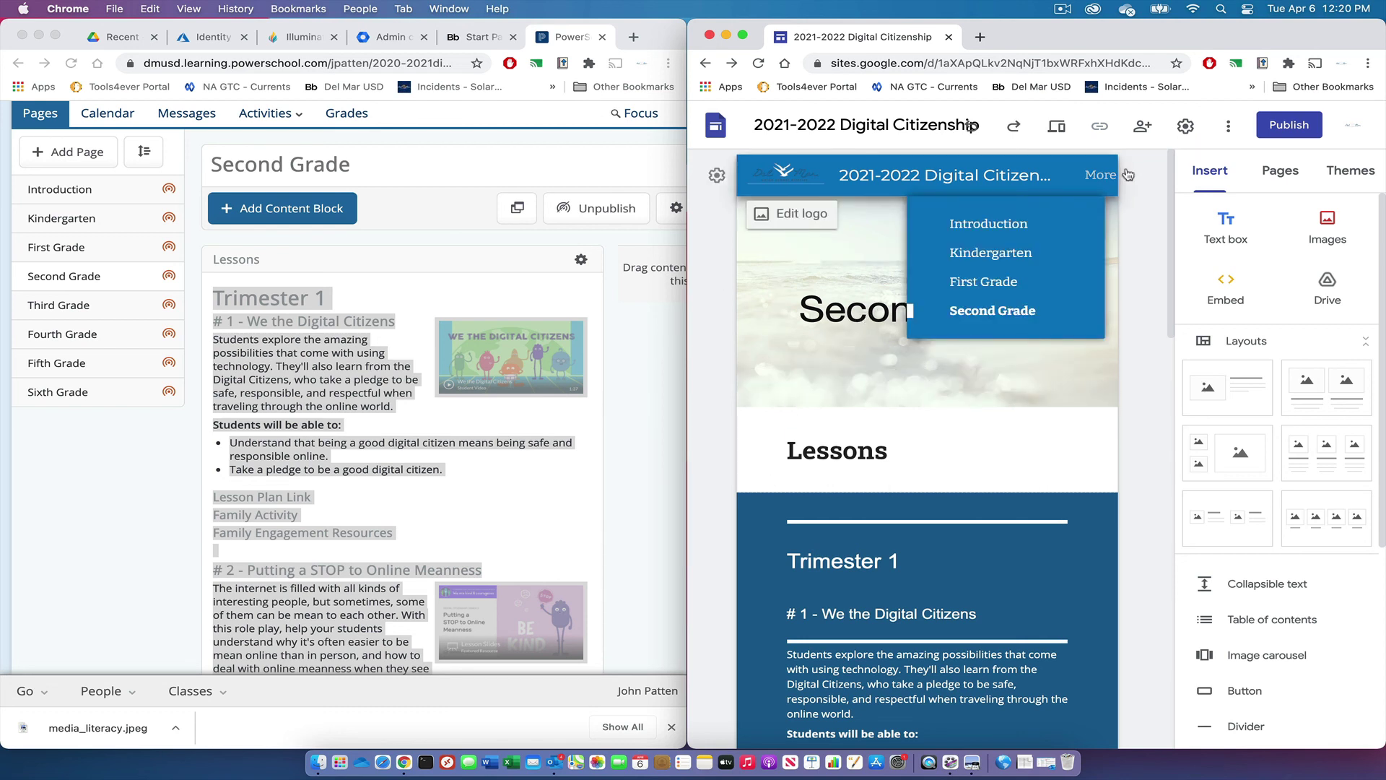
Set Navigation Mode to Side in site settings and open the sidebar listing Introduction through Second Grade
click(1186, 130)
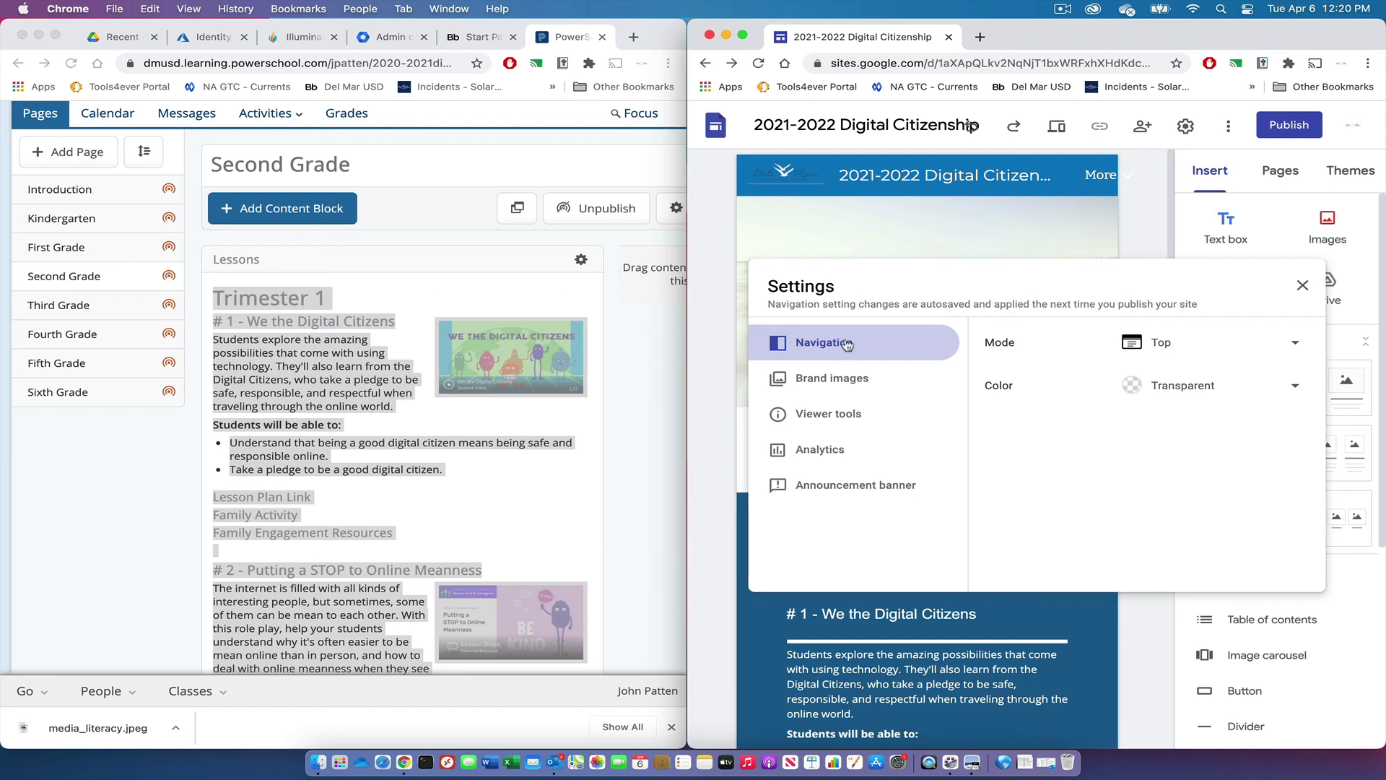
click(1296, 345)
click(1188, 375)
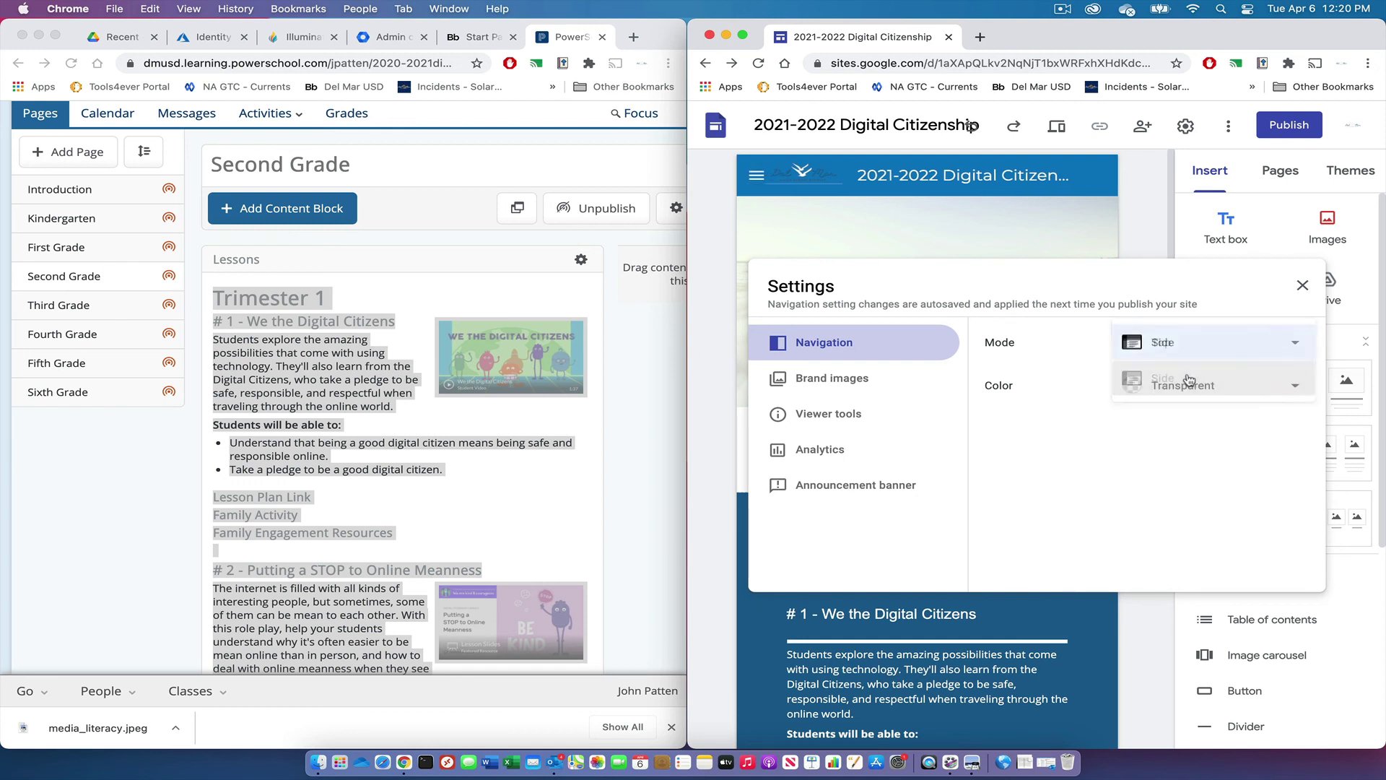
click(1303, 287)
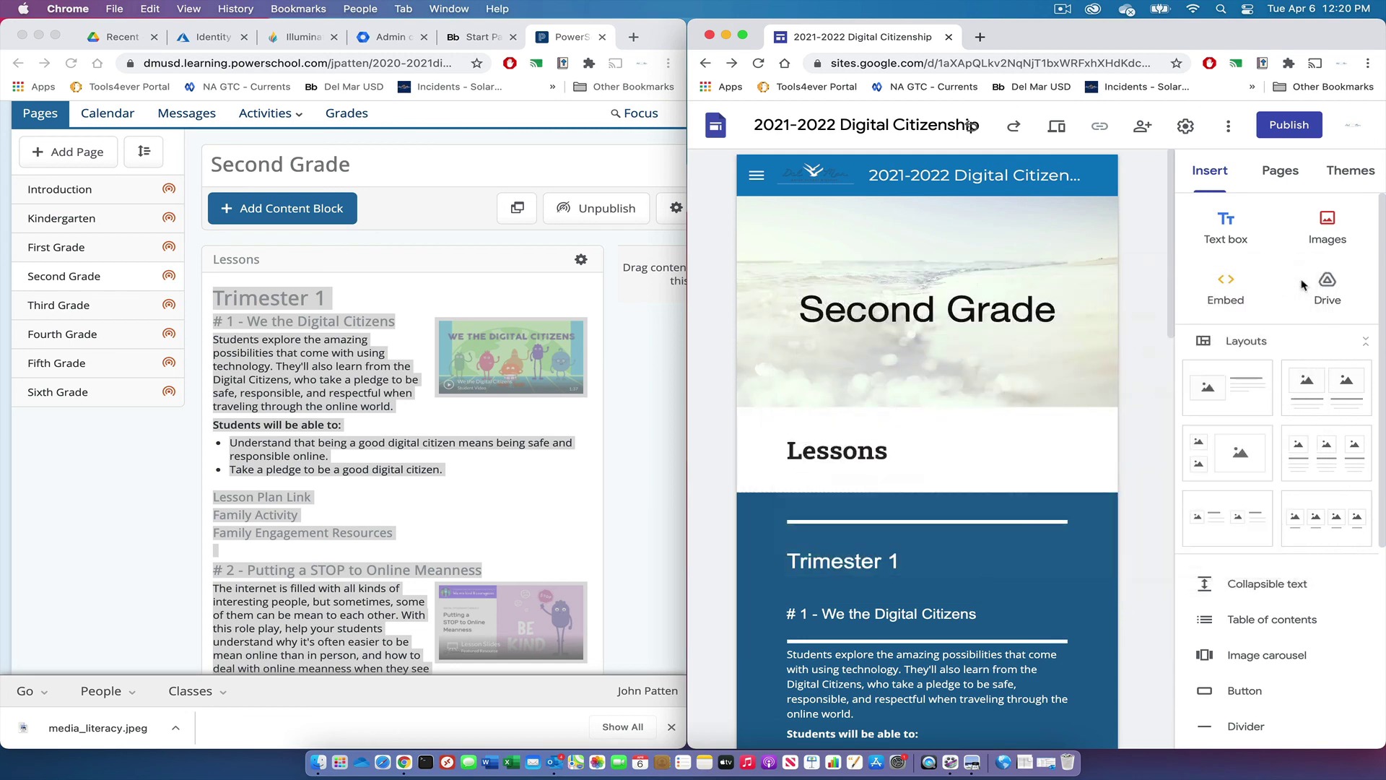
click(751, 178)
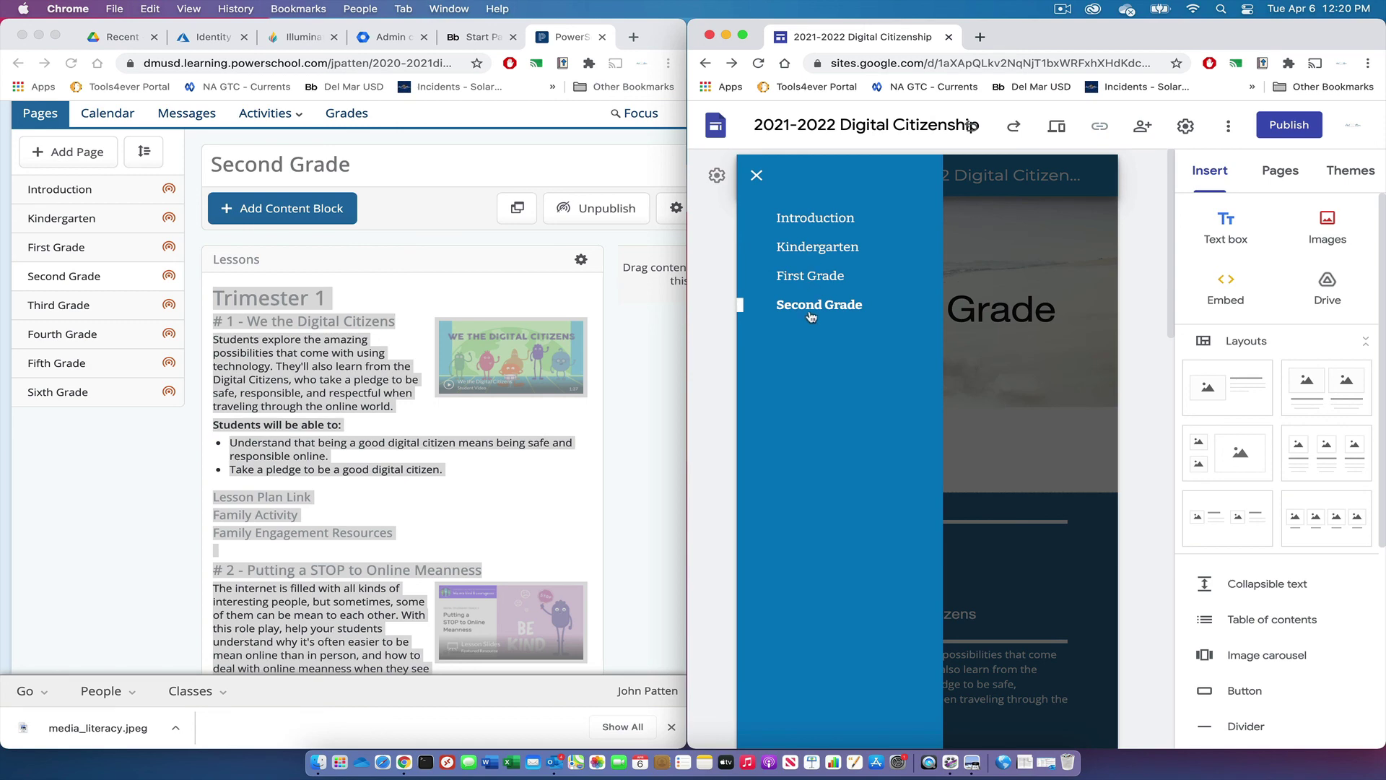